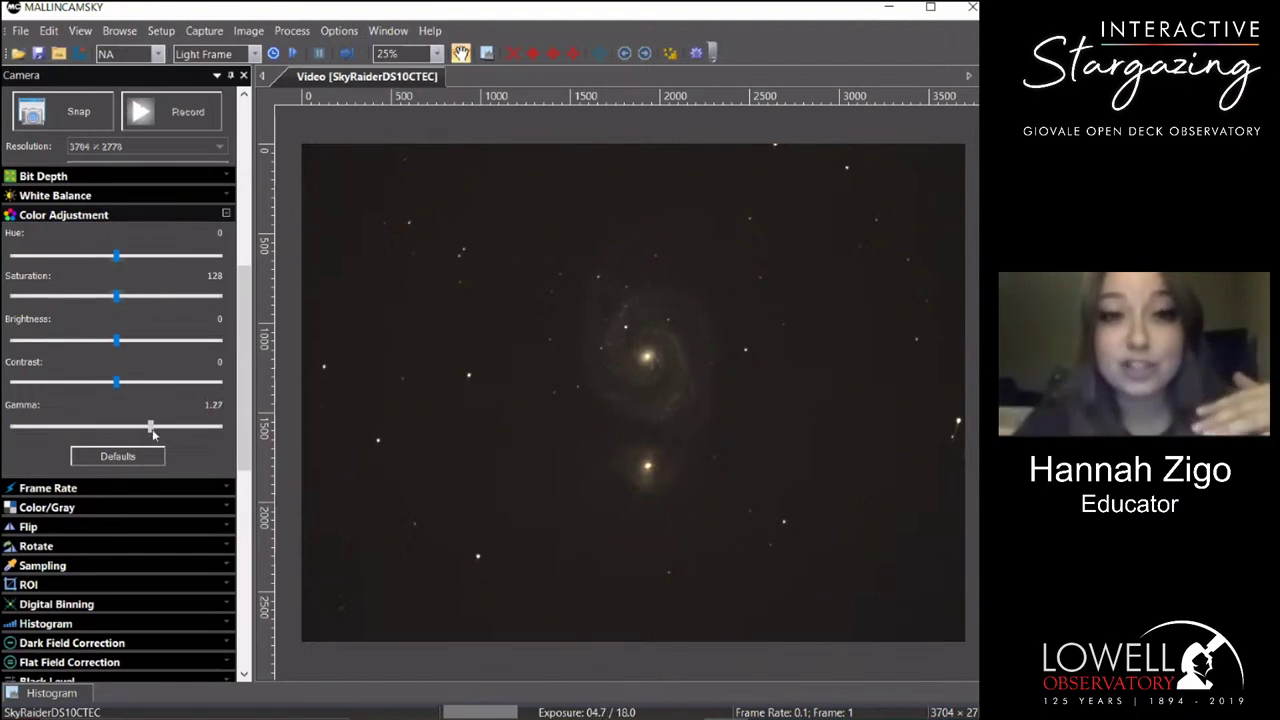
Set the contrast of the live galaxy image to 6.
{"action": "left_click_drag", "start_coordinate": [117, 382], "coordinate": [124, 386]}
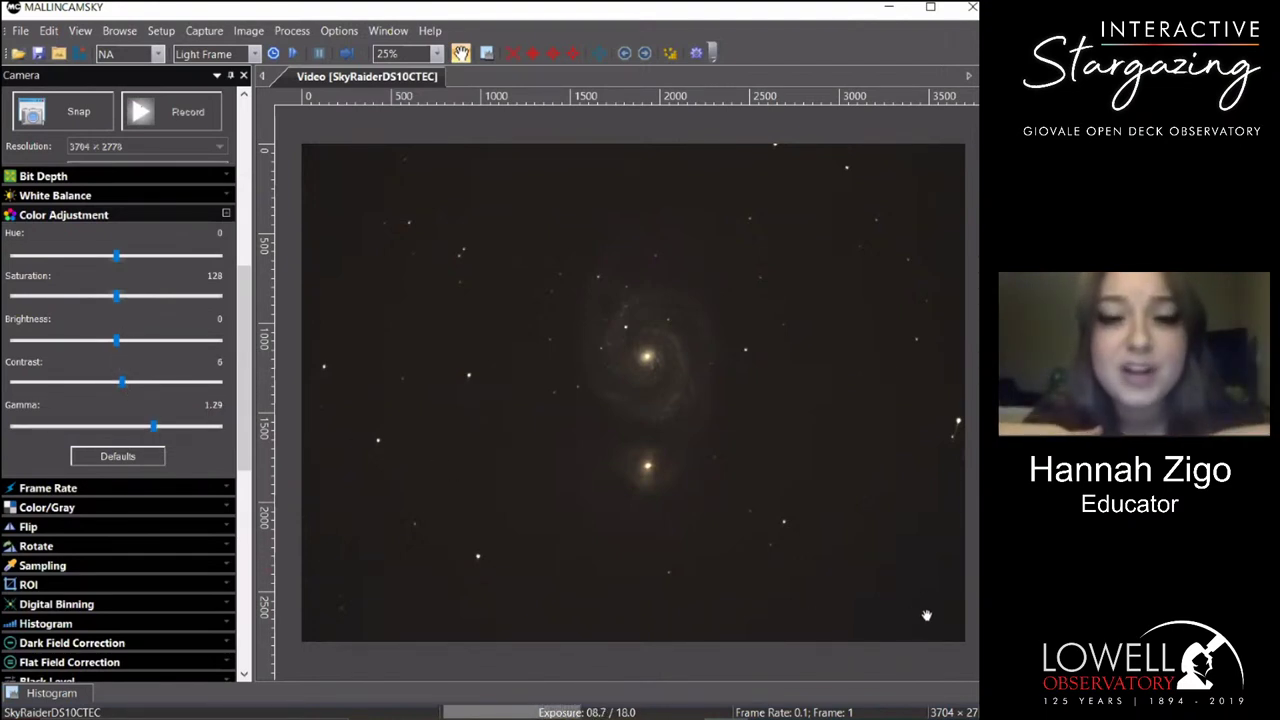
{"action": "left_click_drag", "start_coordinate": [244, 330], "coordinate": [254, 185]}
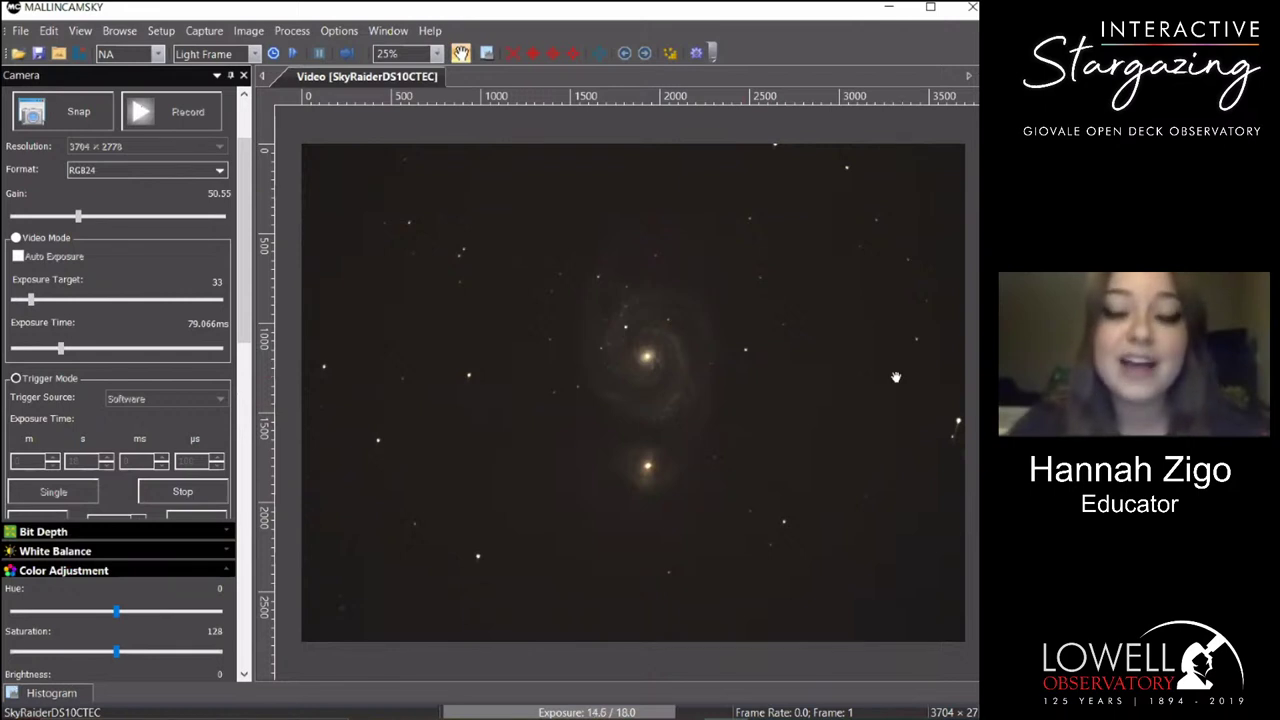
{"action": "scroll", "coordinate": [900, 375], "scroll_direction": "up", "scroll_amount": 1}
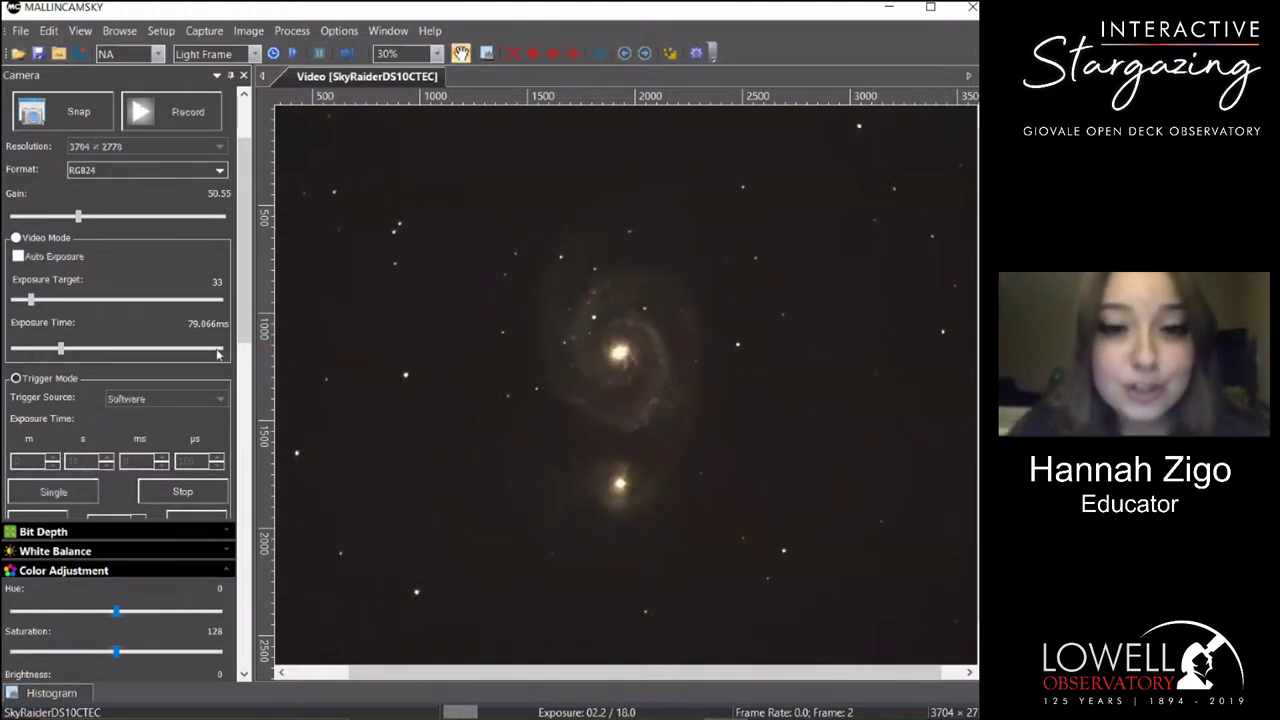
Stop the capture loop and set the trigger-mode exposure time to 22 seconds.
{"action": "left_click", "coordinate": [183, 492]}
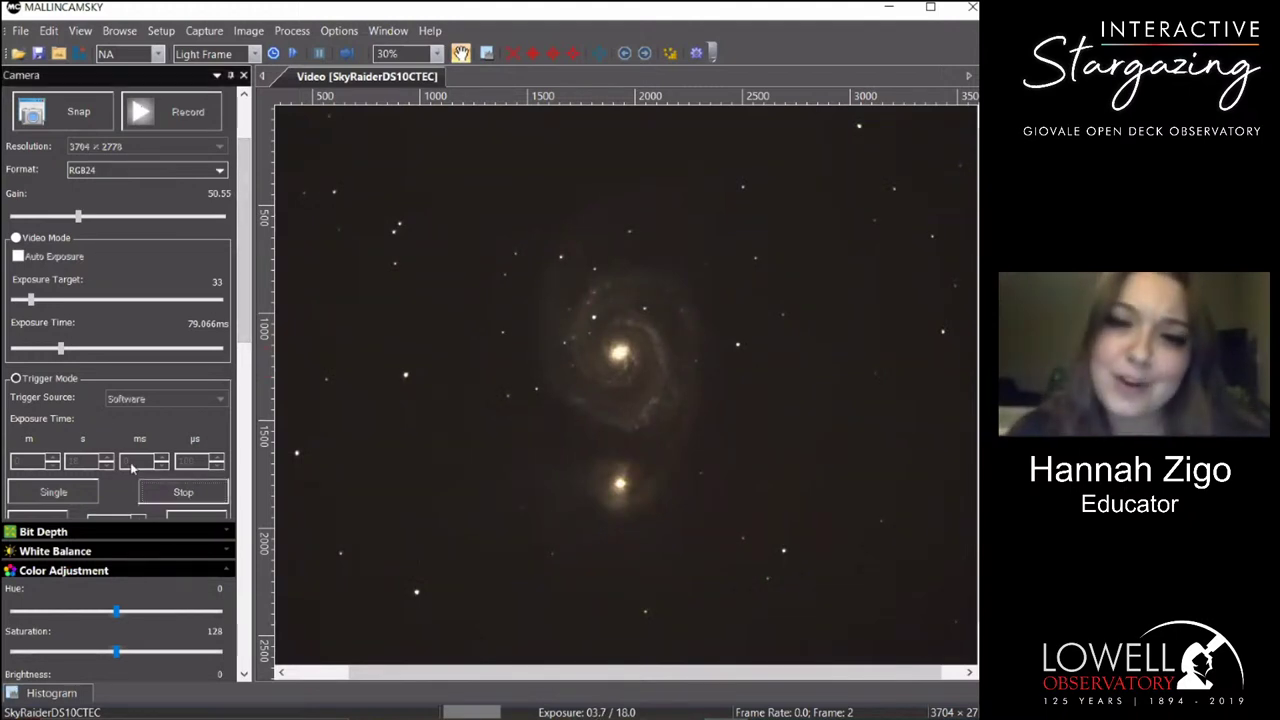
{"action": "left_click", "coordinate": [108, 458]}
{"action": "left_click", "coordinate": [108, 458]}
{"action": "left_click", "coordinate": [108, 458]}
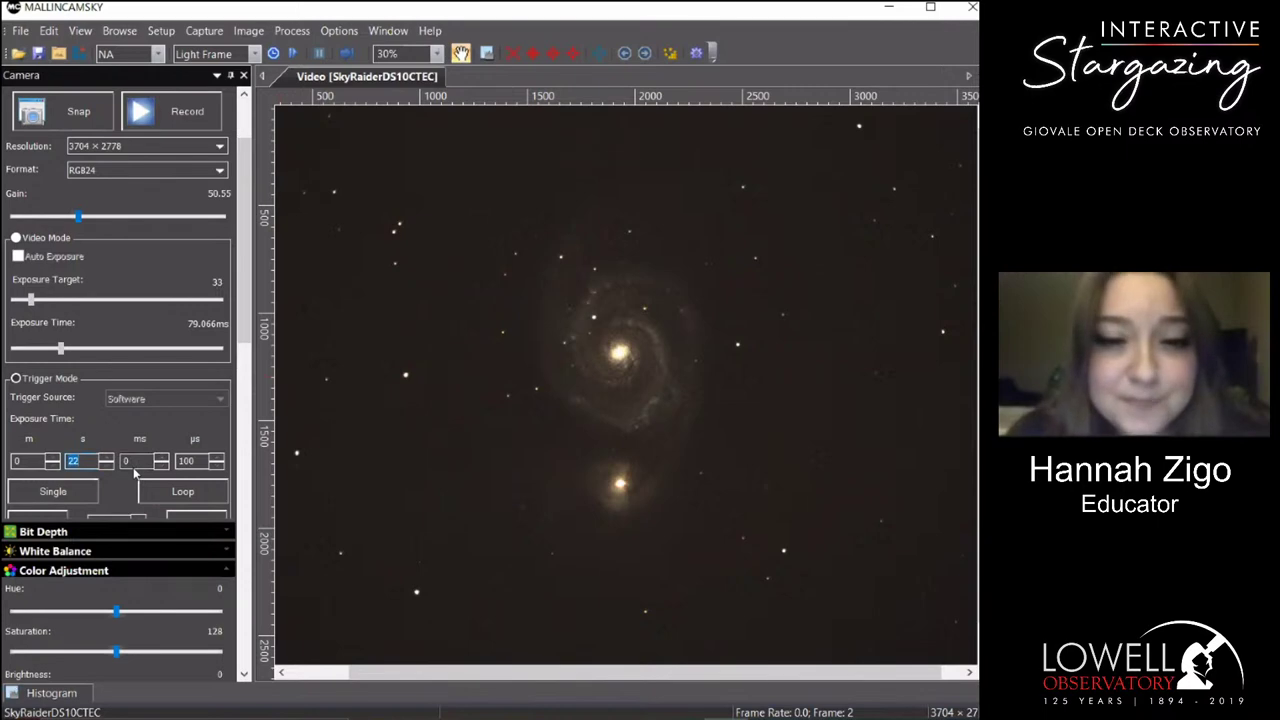
Raise the gamma of the live galaxy image slightly in the color adjustment settings.
{"action": "left_click_drag", "start_coordinate": [243, 266], "coordinate": [240, 349]}
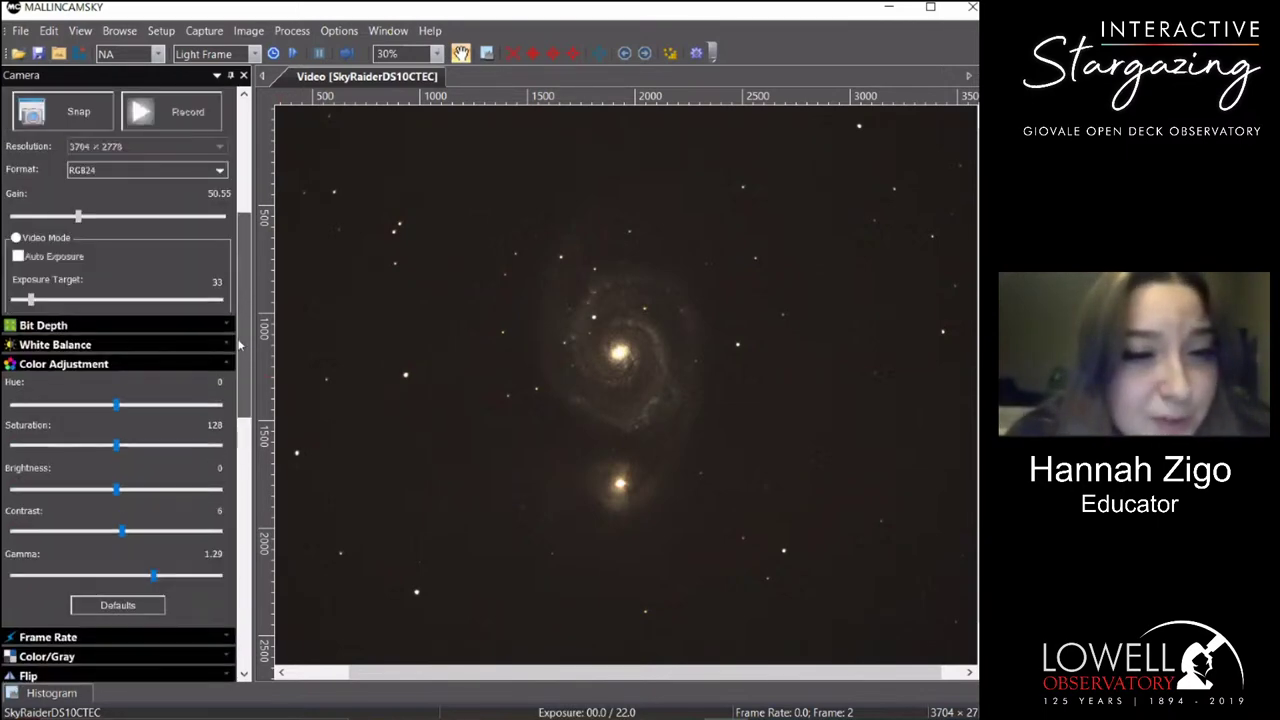
{"action": "left_click_drag", "start_coordinate": [156, 622], "coordinate": [161, 622]}
{"action": "left_click_drag", "start_coordinate": [240, 400], "coordinate": [251, 300]}
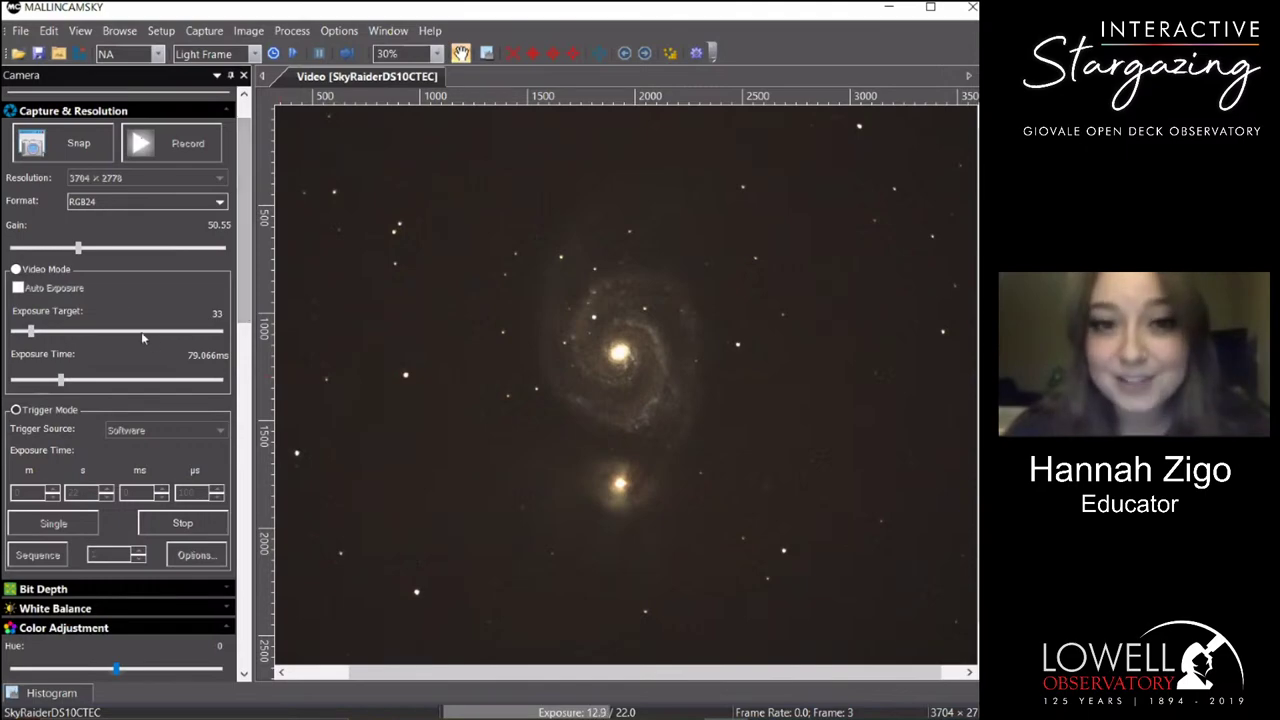
Switch to the telescope mount control window to change the observing target.
{"action": "left_click", "coordinate": [614, 712]}
{"action": "left_click", "coordinate": [613, 678]}
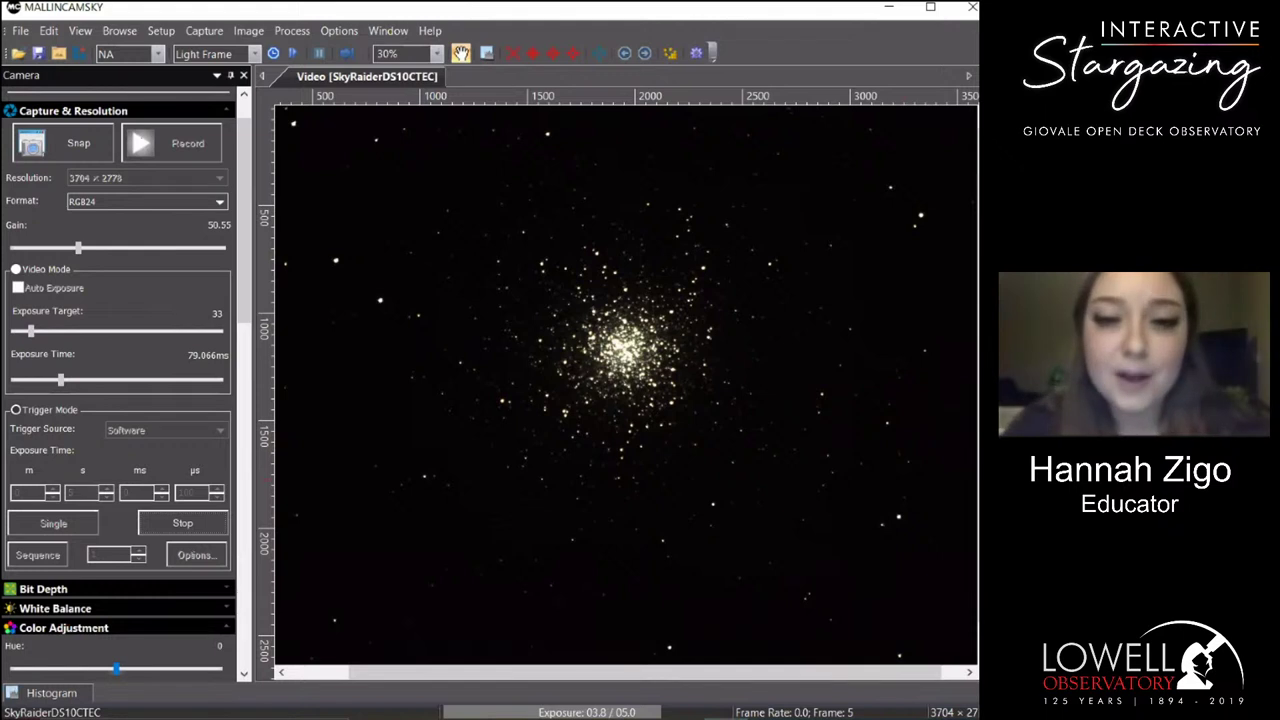
Stop the capture, set the trigger-mode exposure time to 8 seconds and restart the capture loop on the star cluster.
{"action": "left_click", "coordinate": [186, 525]}
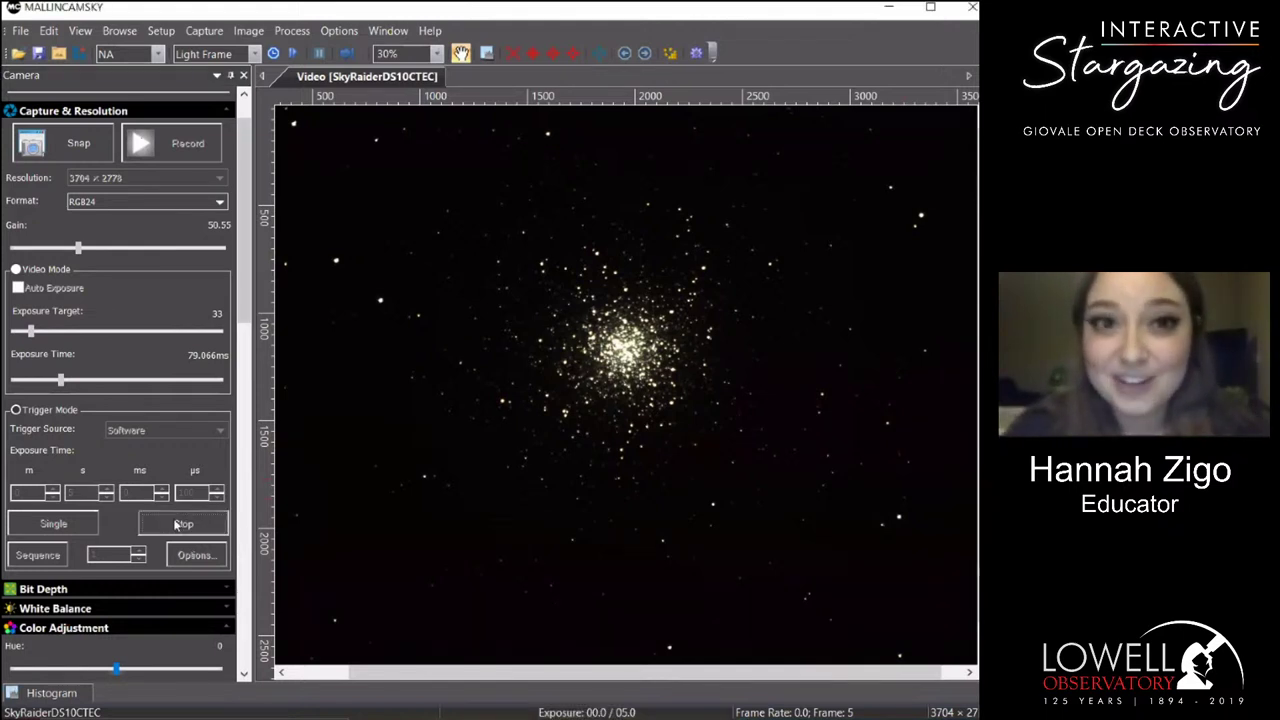
{"action": "left_click", "coordinate": [106, 487]}
{"action": "left_click", "coordinate": [106, 487]}
{"action": "left_click", "coordinate": [106, 487]}
{"action": "left_click", "coordinate": [158, 525]}
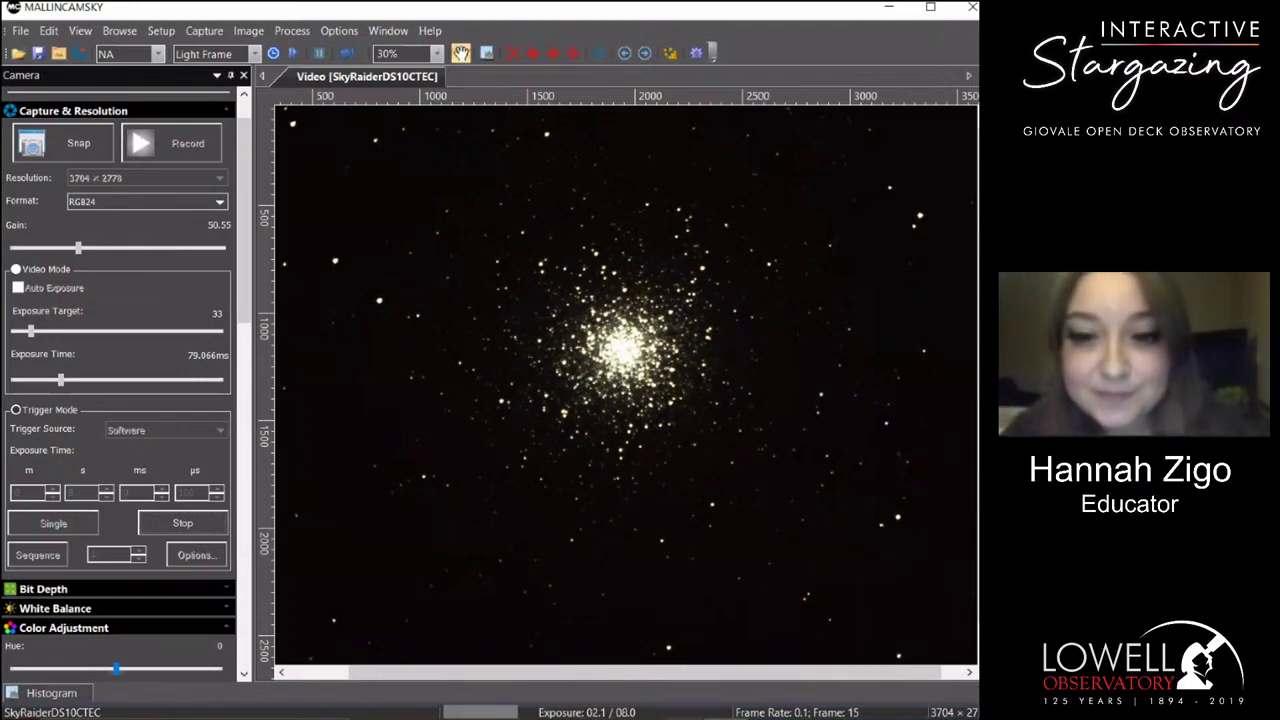
Point the telescope at M24 in PlaneWave Interface and return to MallinCamSky to show the whole live frame.
{"action": "mouse_move", "coordinate": [680, 714]}
{"action": "left_click", "coordinate": [578, 660]}
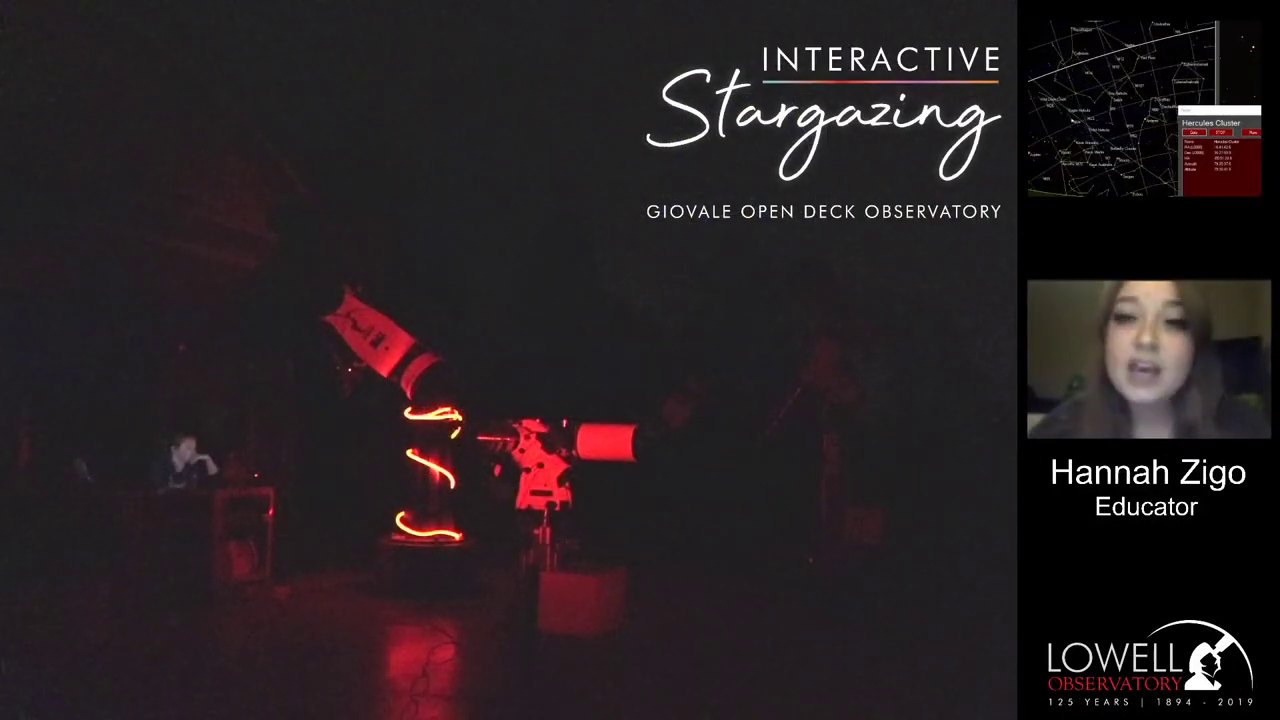
{"action": "left_click", "coordinate": [1073, 121]}
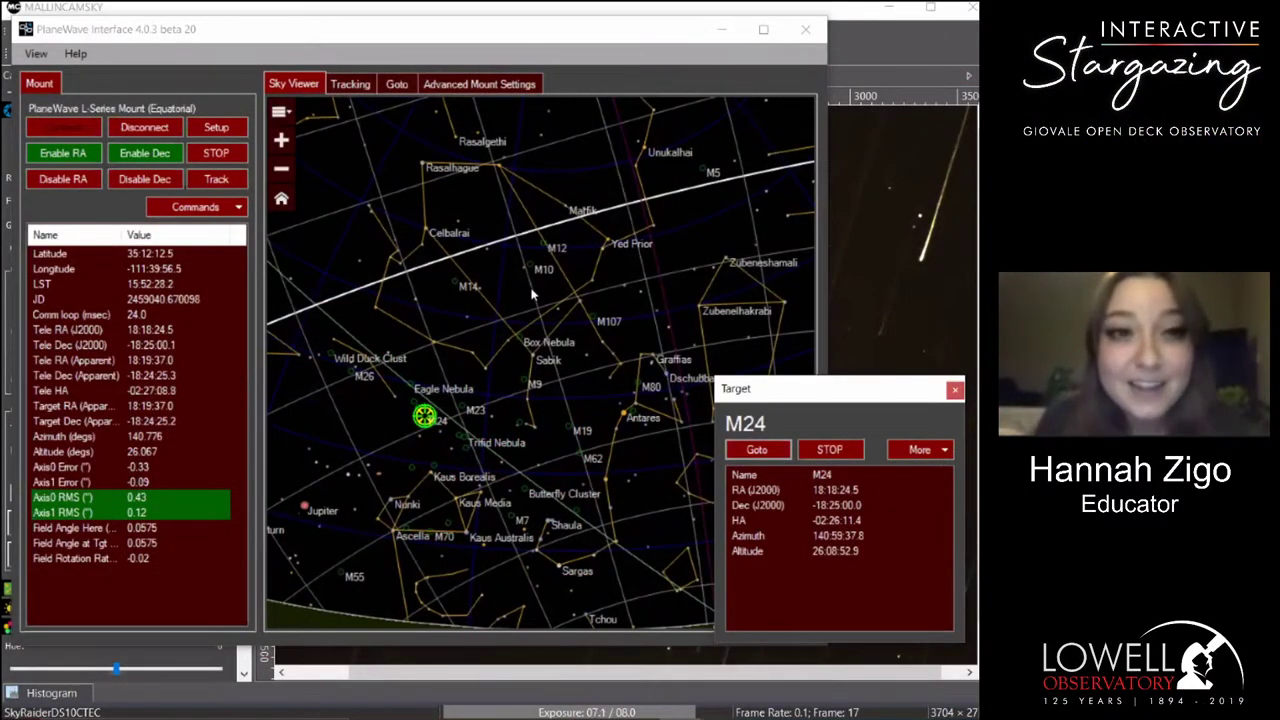
{"action": "left_click", "coordinate": [866, 34]}
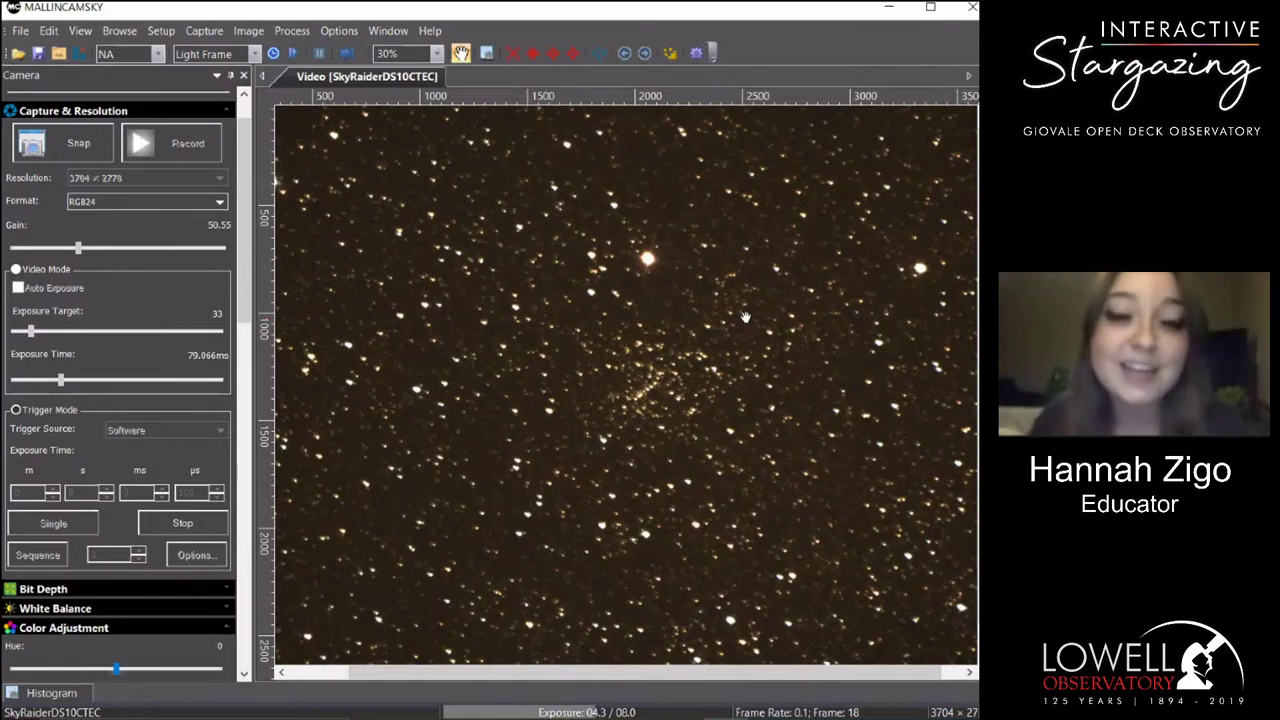
{"action": "scroll", "coordinate": [745, 318], "scroll_direction": "down", "scroll_amount": 1}
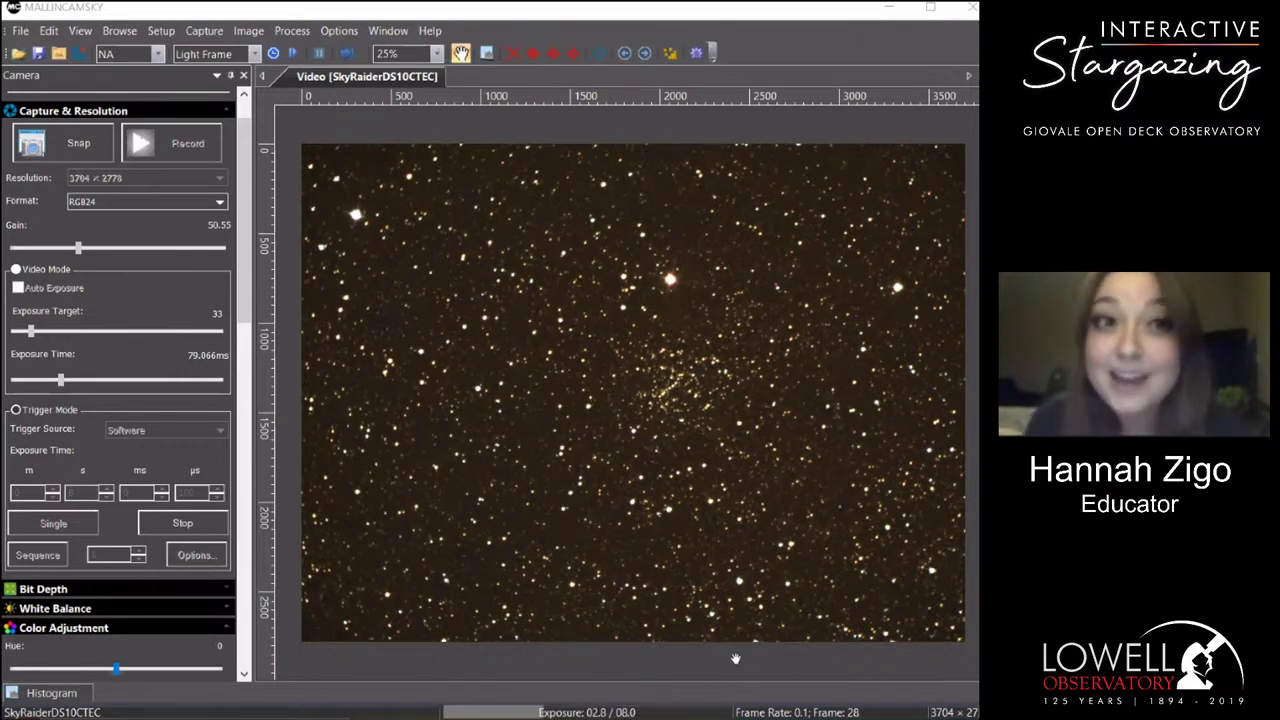
Switch to PlaneWave Interface to target the Ring Nebula, and frame the nebula centrally in the MallinCamSky live image at 67%.
{"action": "mouse_move", "coordinate": [711, 716]}
{"action": "left_click", "coordinate": [555, 635]}
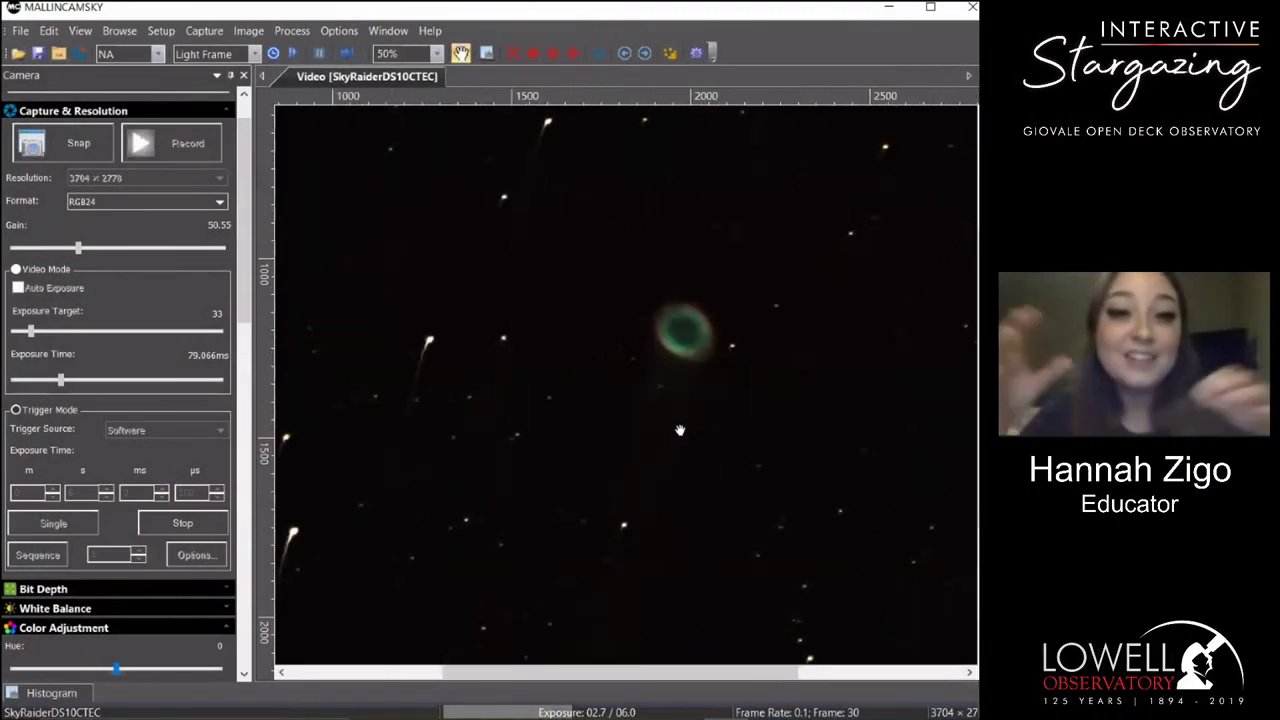
{"action": "left_click_drag", "start_coordinate": [680, 430], "coordinate": [603, 477]}
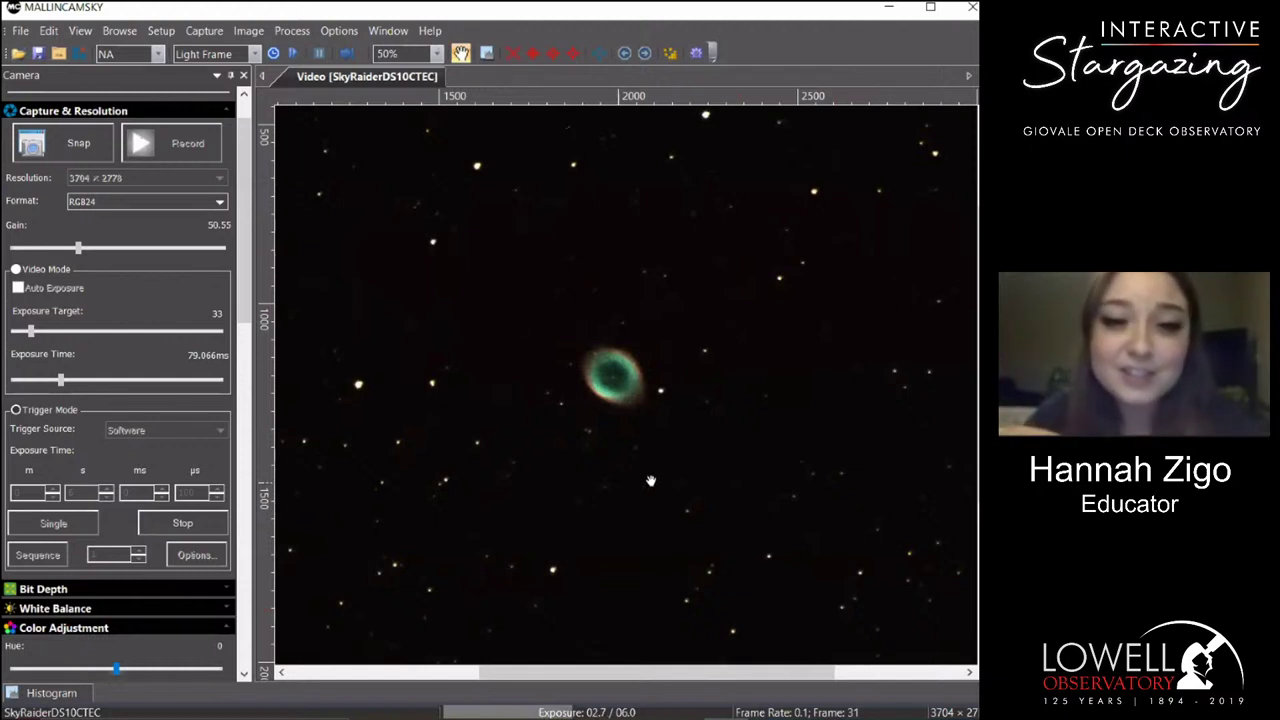
{"action": "scroll", "coordinate": [560, 510], "scroll_direction": "up", "scroll_amount": 1}
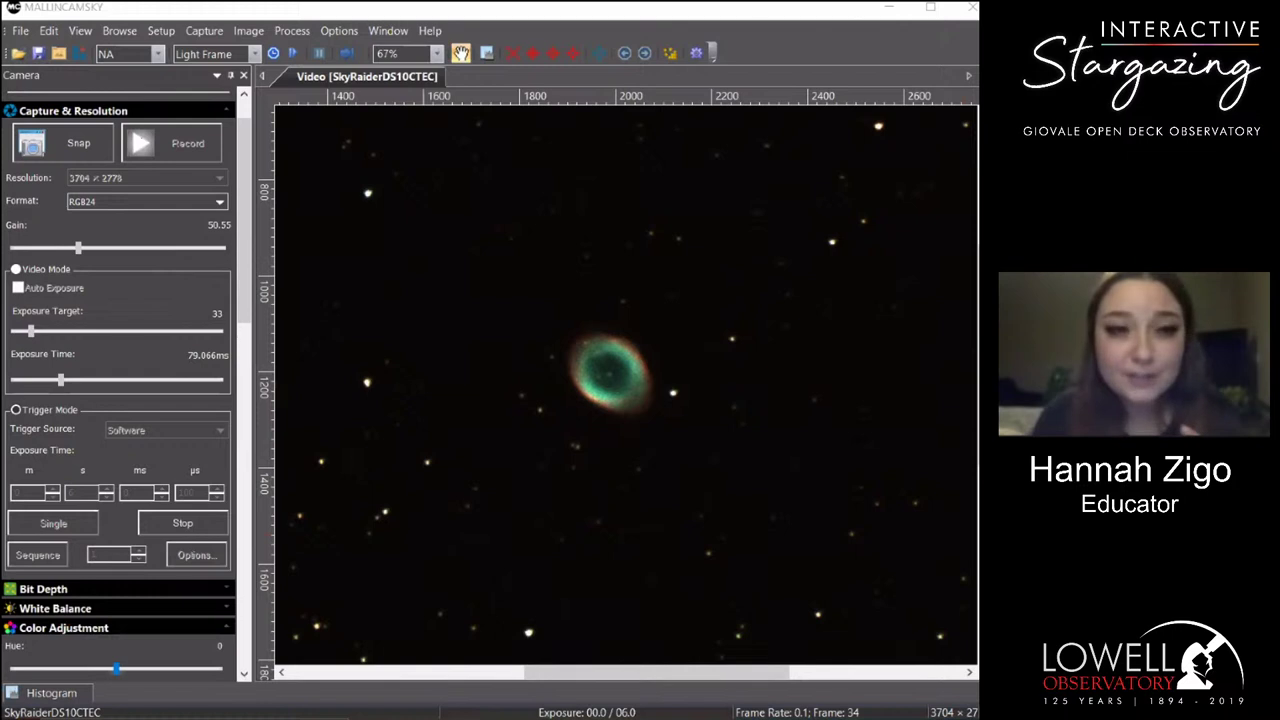
Stop the capture and set the trigger-mode exposure time for the Ring Nebula to 7 seconds.
{"action": "left_click", "coordinate": [166, 525]}
{"action": "left_click", "coordinate": [104, 491]}
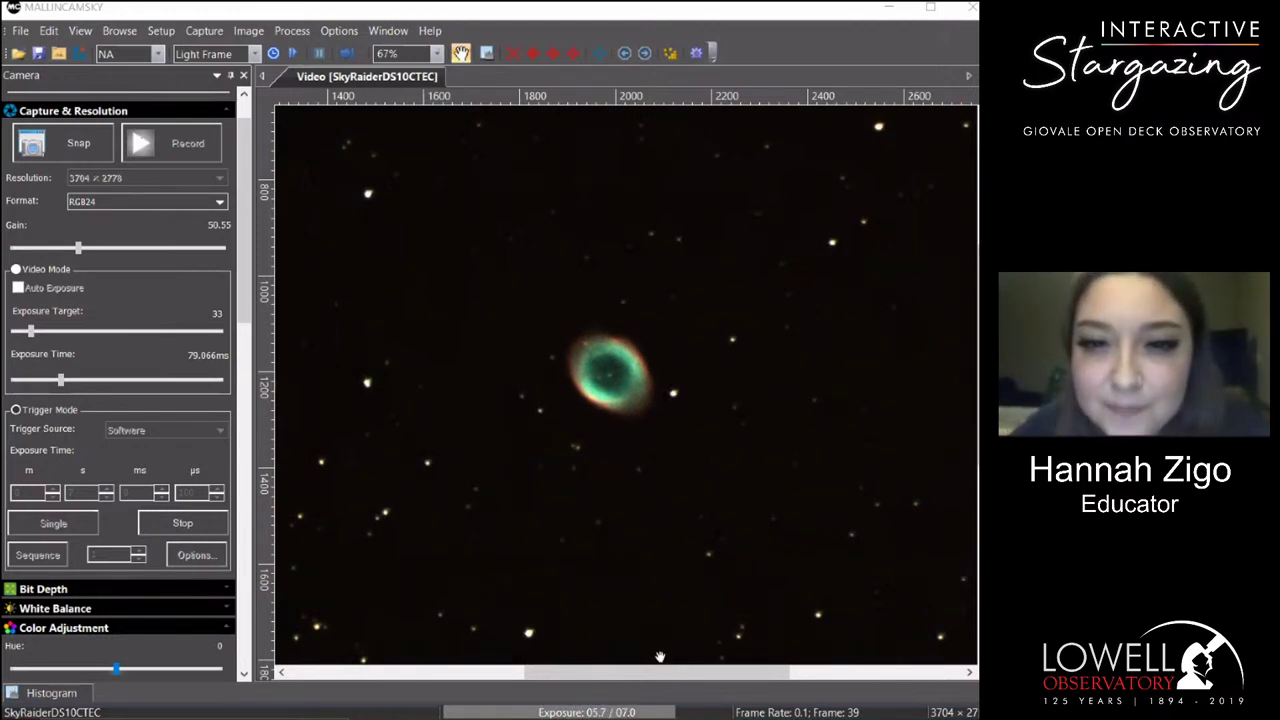
Switch to PlaneWave Interface, find M85 in the local catalog and slew the telescope to its coordinates.
{"action": "left_click", "coordinate": [550, 645]}
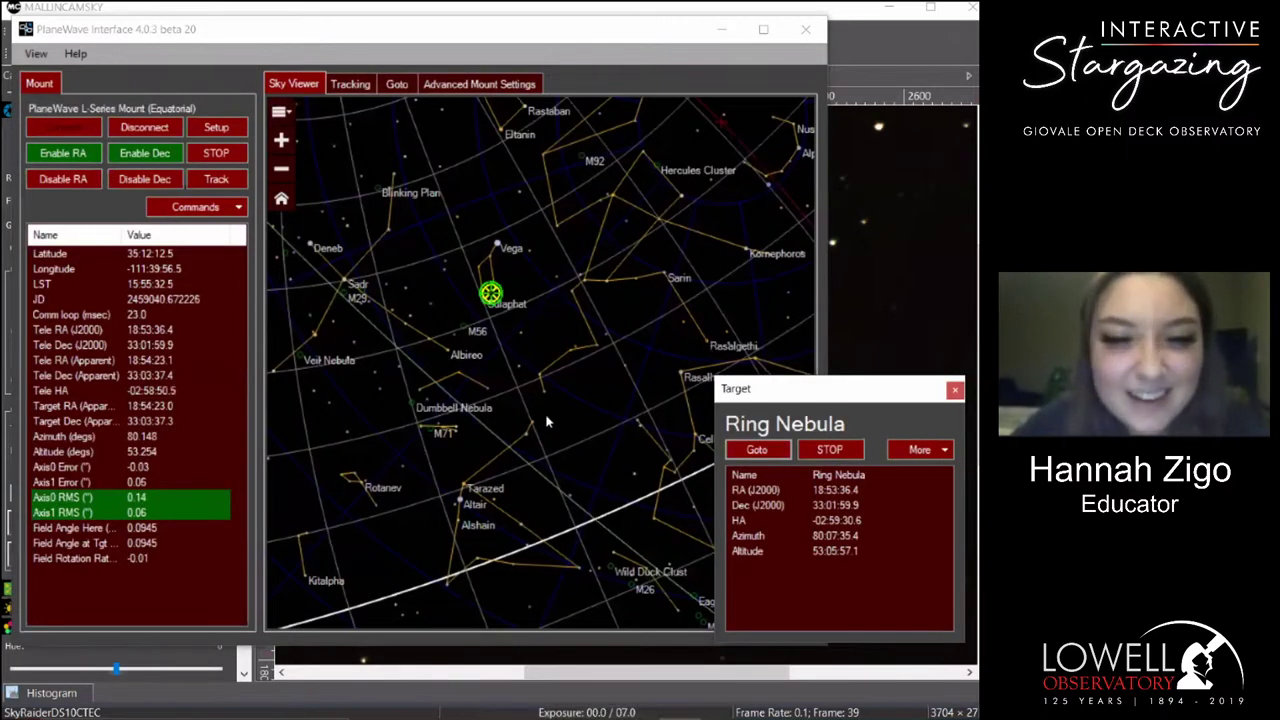
{"action": "left_click", "coordinate": [524, 304]}
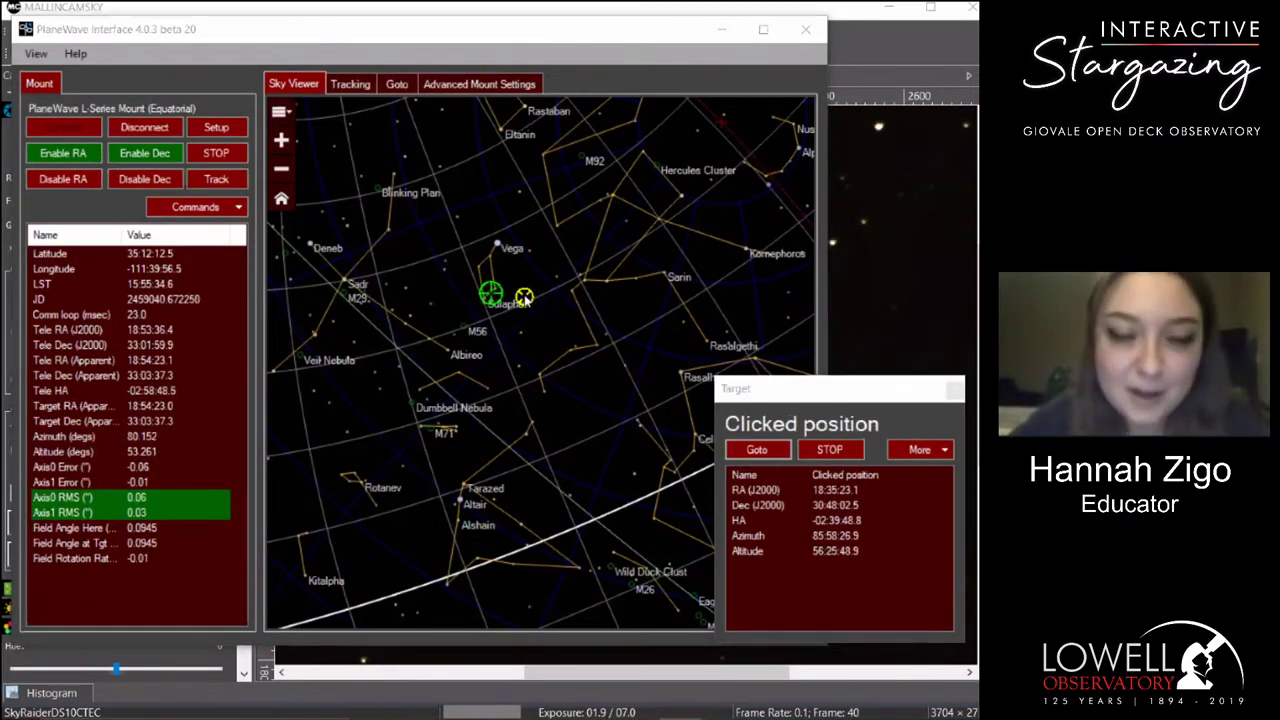
{"action": "key", "text": "ctrl+f"}
{"action": "type", "text": "m85"}
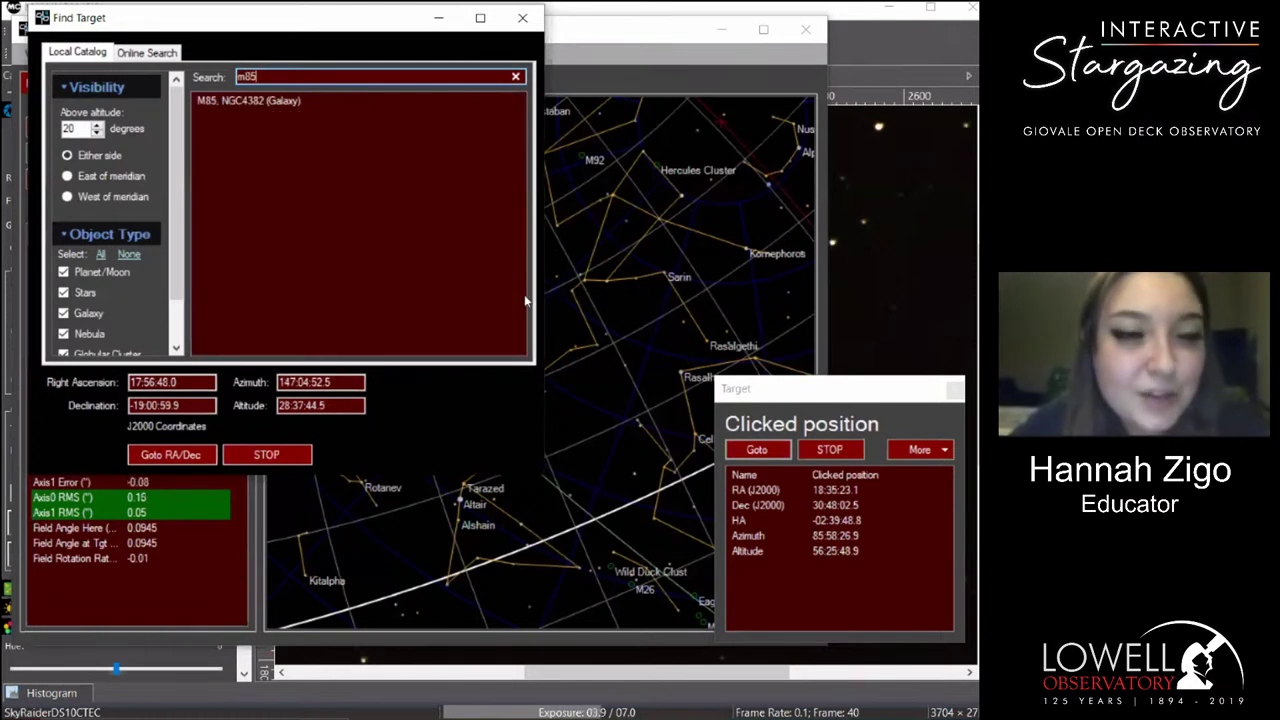
{"action": "left_click", "coordinate": [296, 101]}
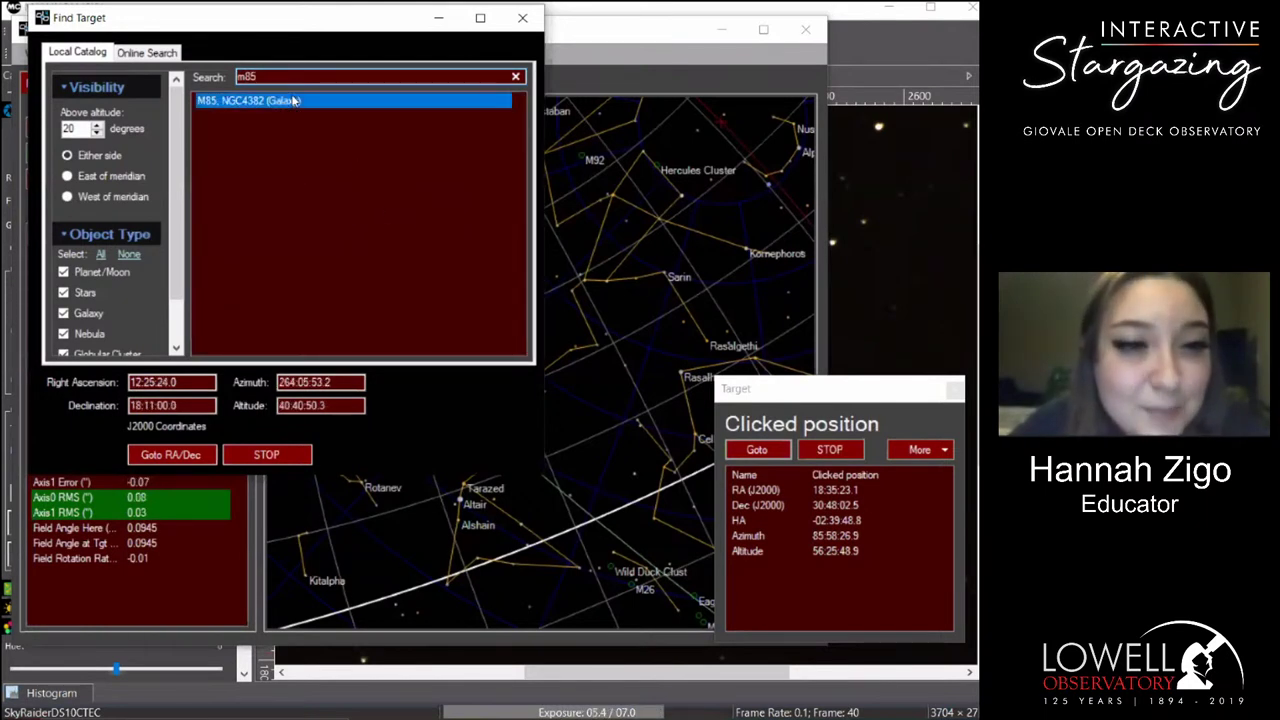
{"action": "left_click", "coordinate": [183, 456]}
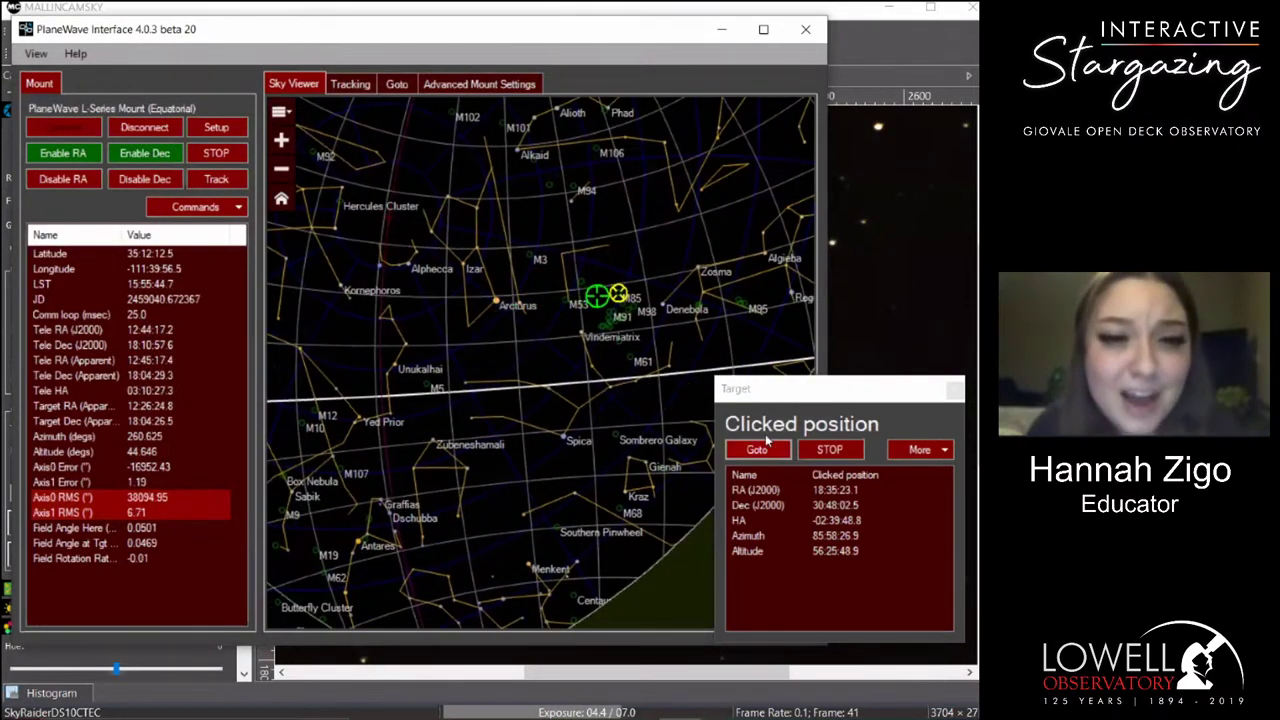
Return to MallinCamSky, examine M85 up close and circle the brighter star of the pair just below the galaxy's core.
{"action": "left_click", "coordinate": [884, 78]}
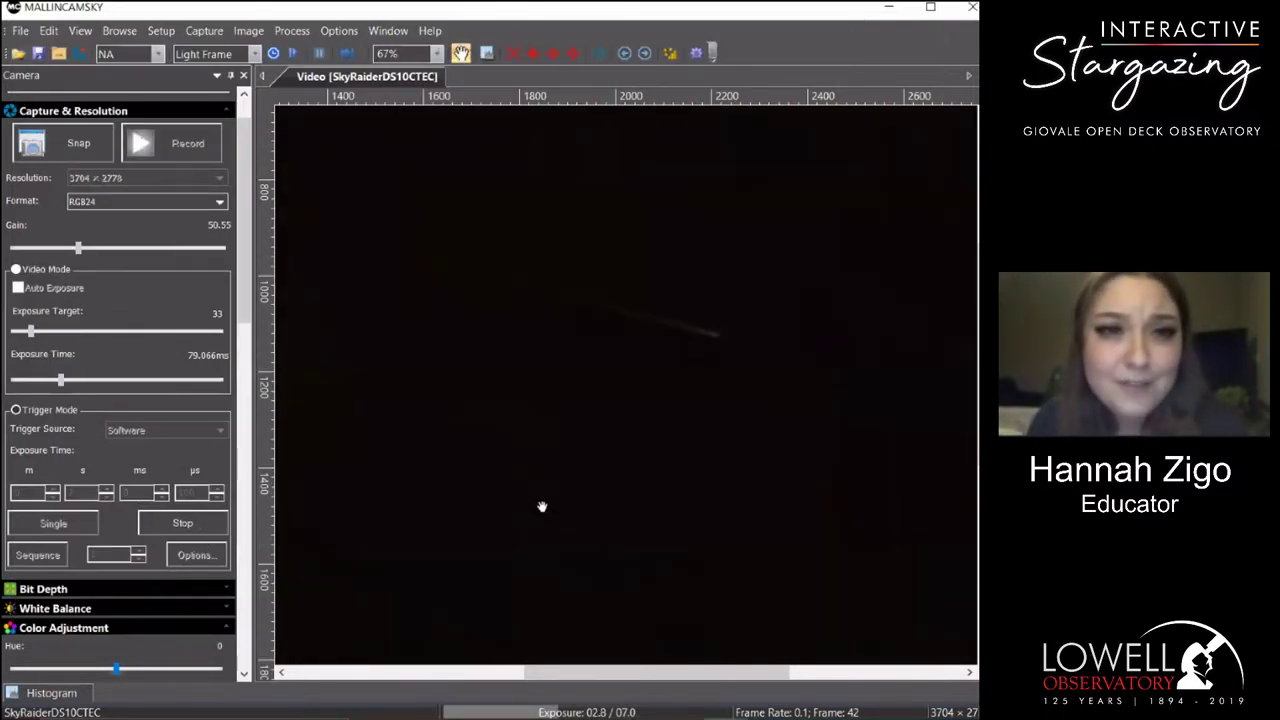
{"action": "scroll", "coordinate": [541, 506], "scroll_direction": "down", "scroll_amount": 1}
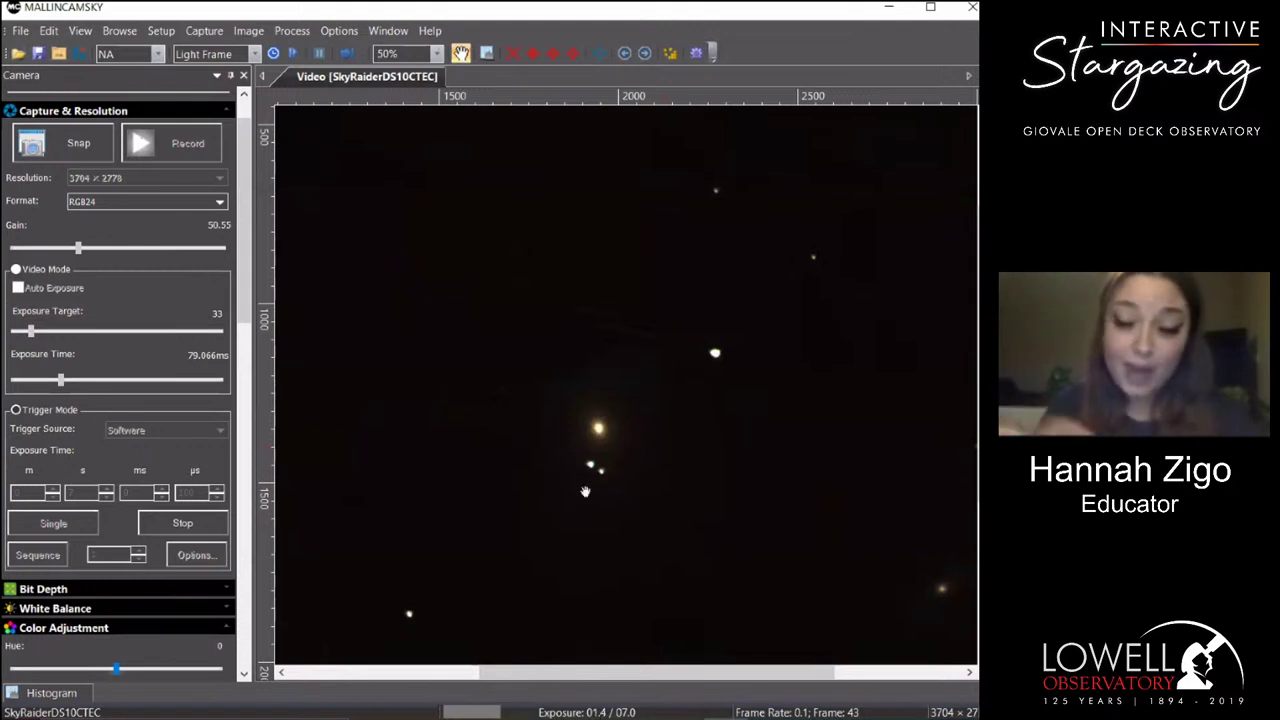
{"action": "scroll", "coordinate": [597, 455], "scroll_direction": "up", "scroll_amount": 2}
{"action": "scroll", "coordinate": [623, 396], "scroll_direction": "up", "scroll_amount": 1}
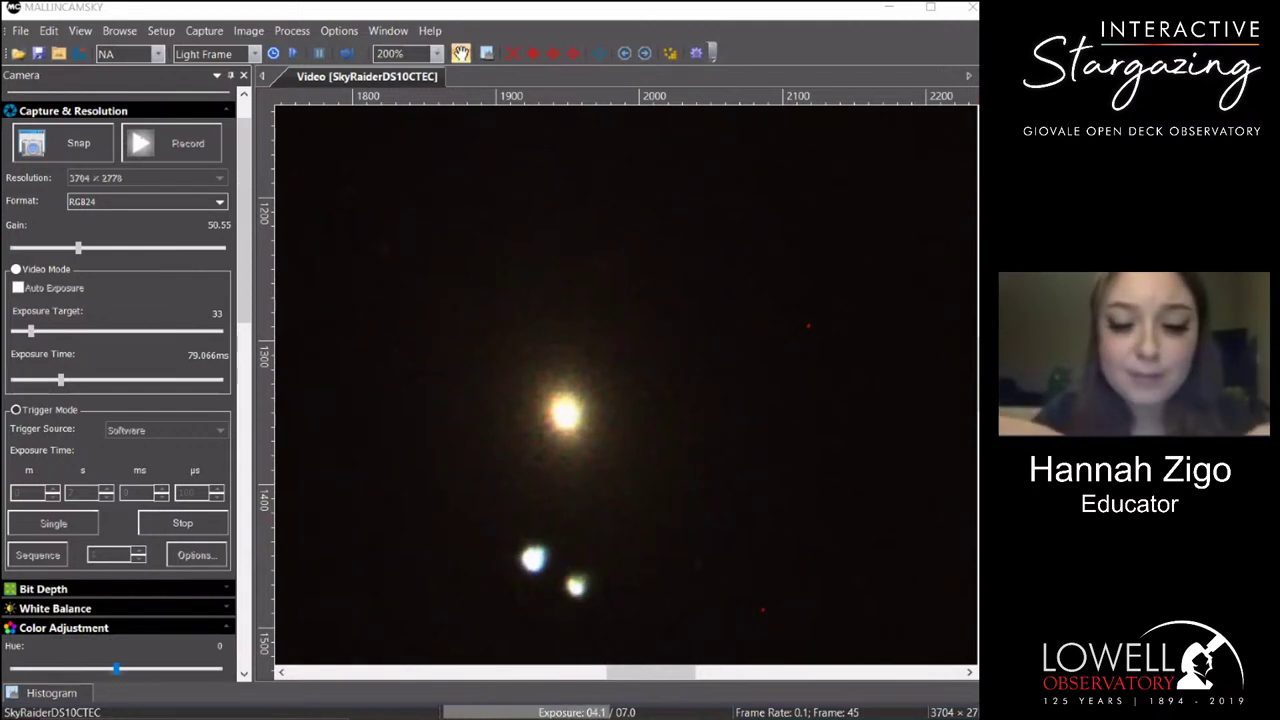
{"action": "scroll", "coordinate": [840, 429], "scroll_direction": "down", "scroll_amount": 1}
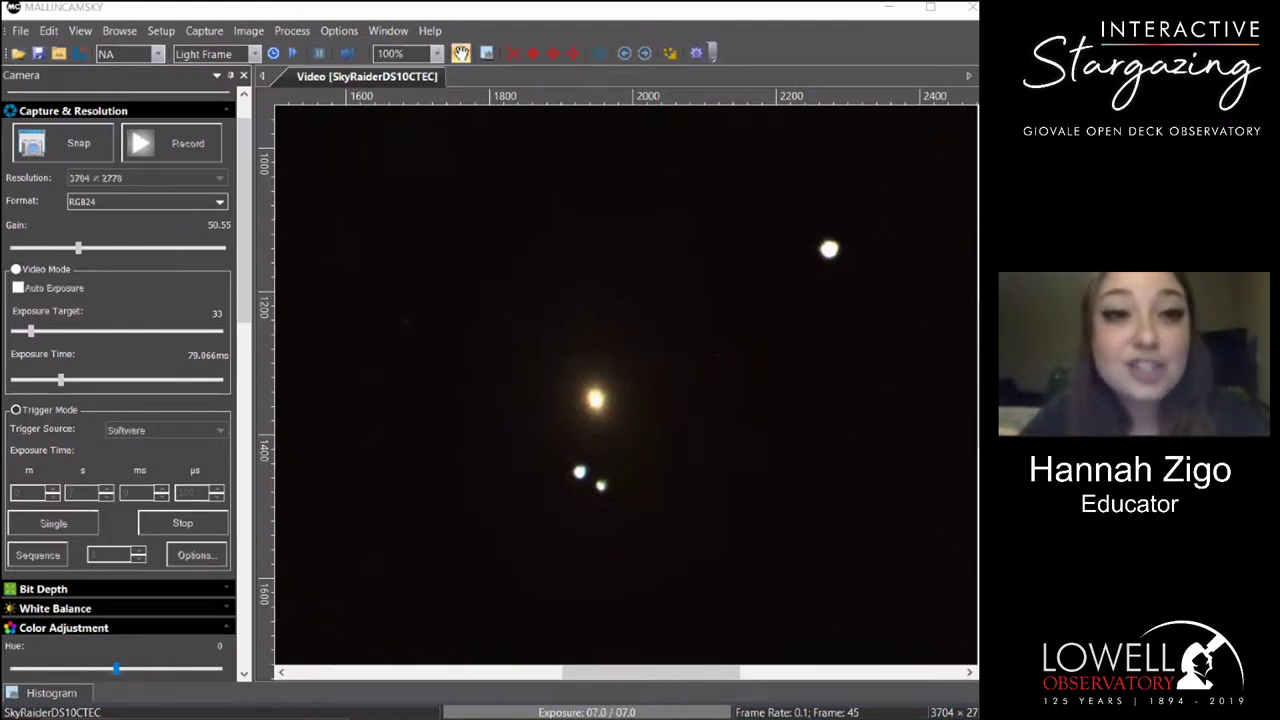
{"action": "left_click_drag", "start_coordinate": [577, 446], "coordinate": [580, 449]}
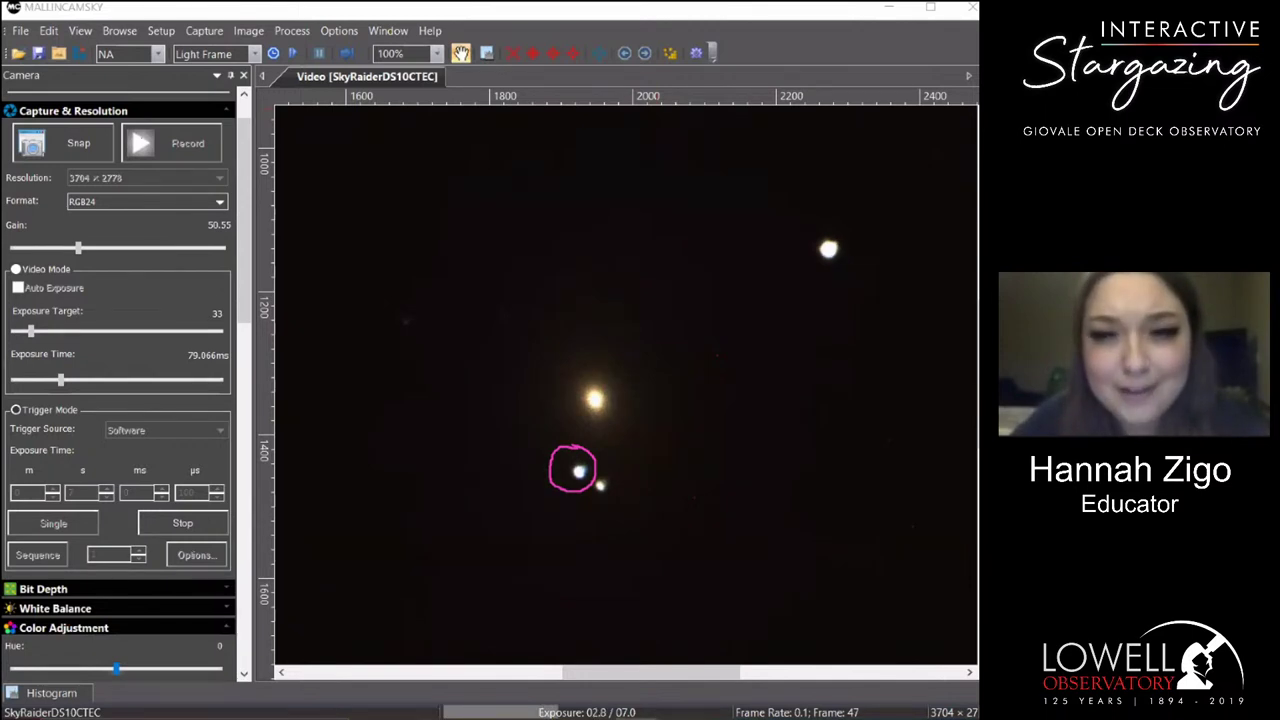
Stop the capture, set the trigger-mode exposure time to 10 seconds and restart the capture loop on M85.
{"action": "left_click", "coordinate": [183, 526]}
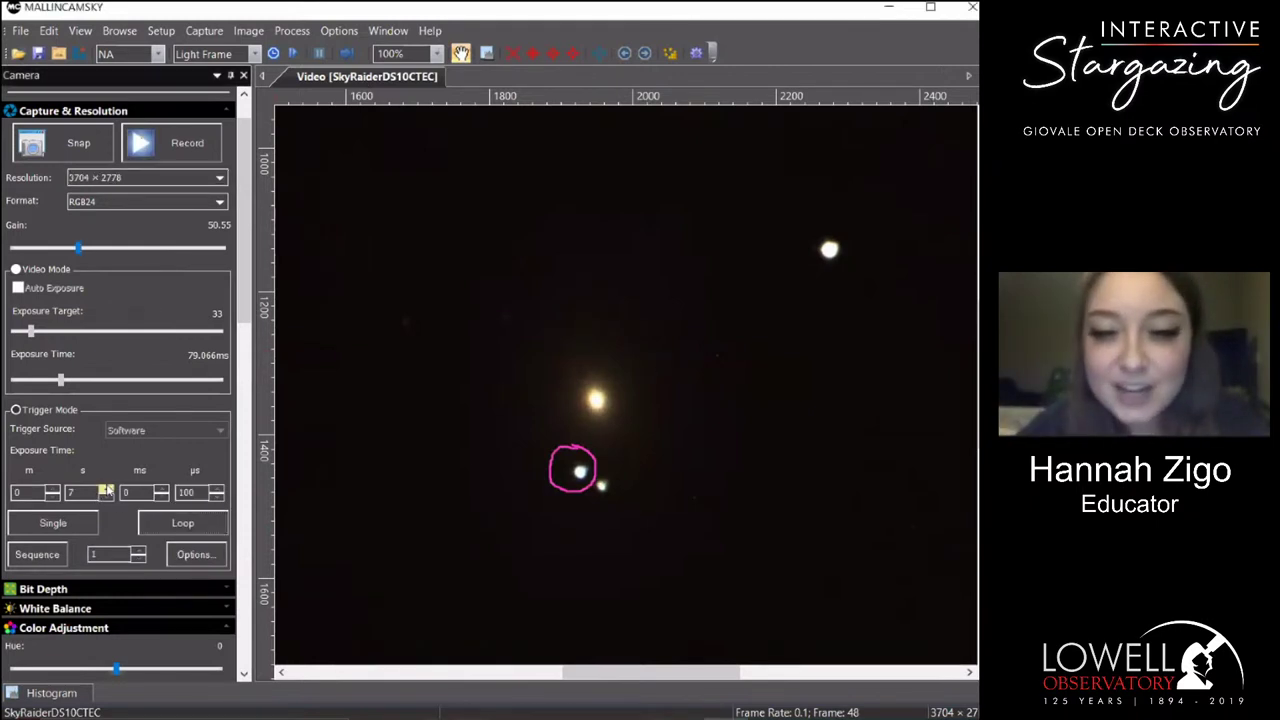
{"action": "left_click", "coordinate": [170, 522]}
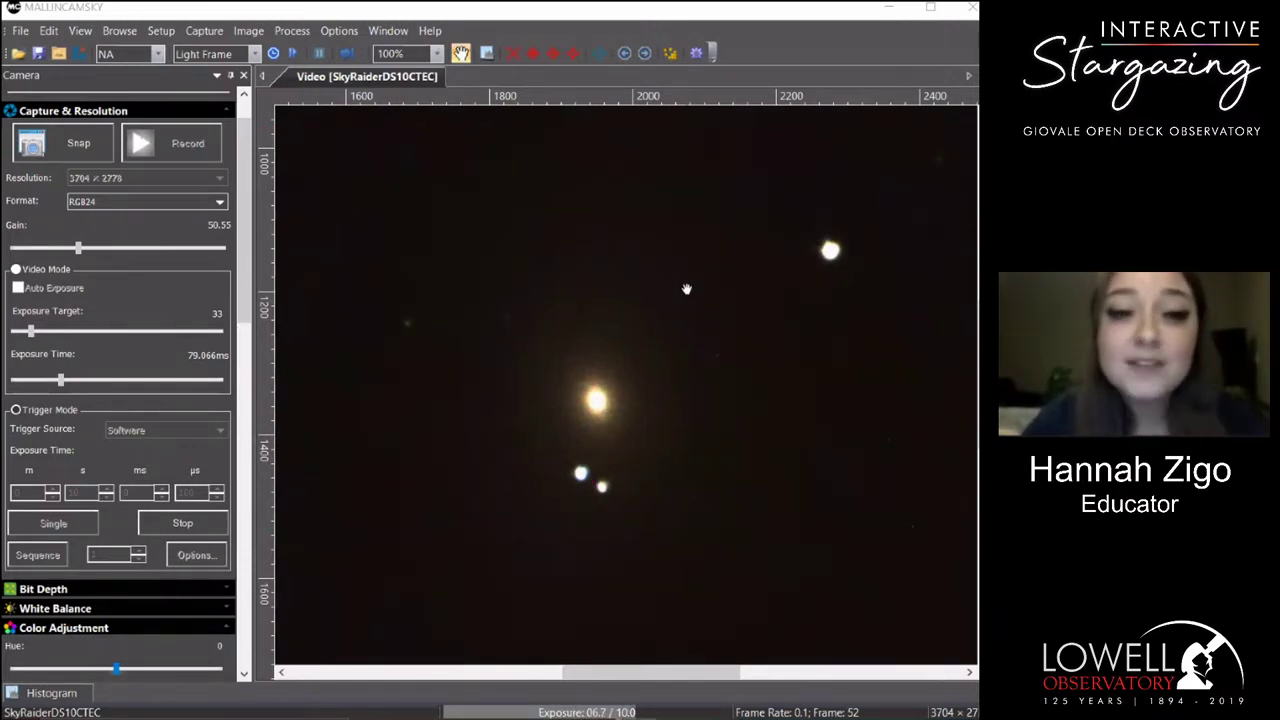
Examine M85's core, the neighbouring star pair and the surrounding field in the live image at magnifications between 25% and 100%.
{"action": "scroll", "coordinate": [686, 279], "scroll_direction": "down", "scroll_amount": 1}
{"action": "scroll", "coordinate": [686, 277], "scroll_direction": "down", "scroll_amount": 5}
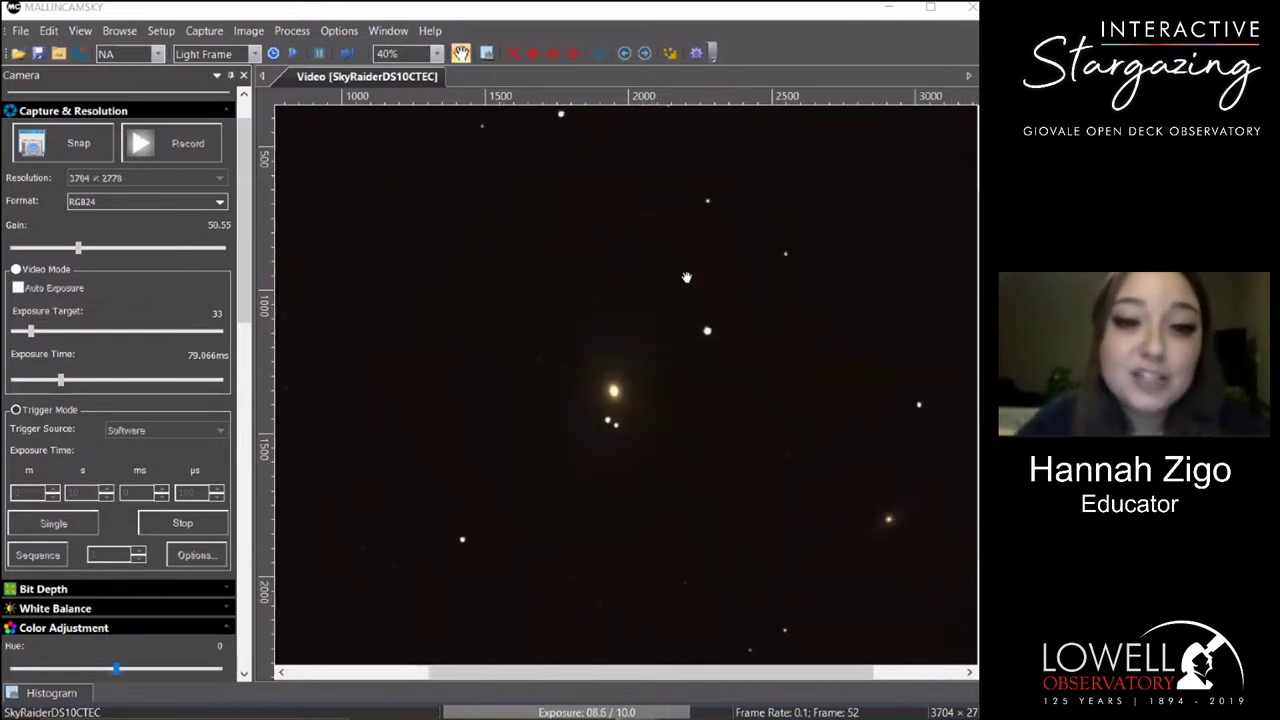
{"action": "scroll", "coordinate": [687, 276], "scroll_direction": "up", "scroll_amount": 1}
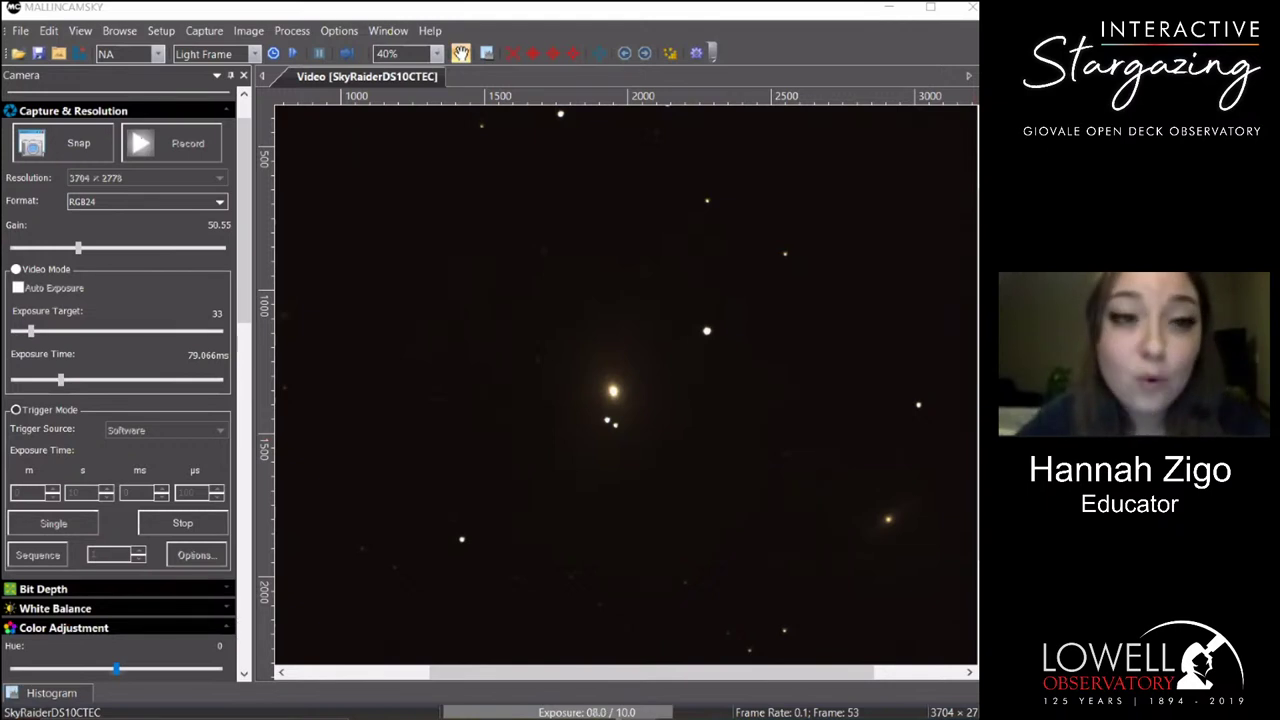
{"action": "scroll", "coordinate": [670, 417], "scroll_direction": "up", "scroll_amount": 3}
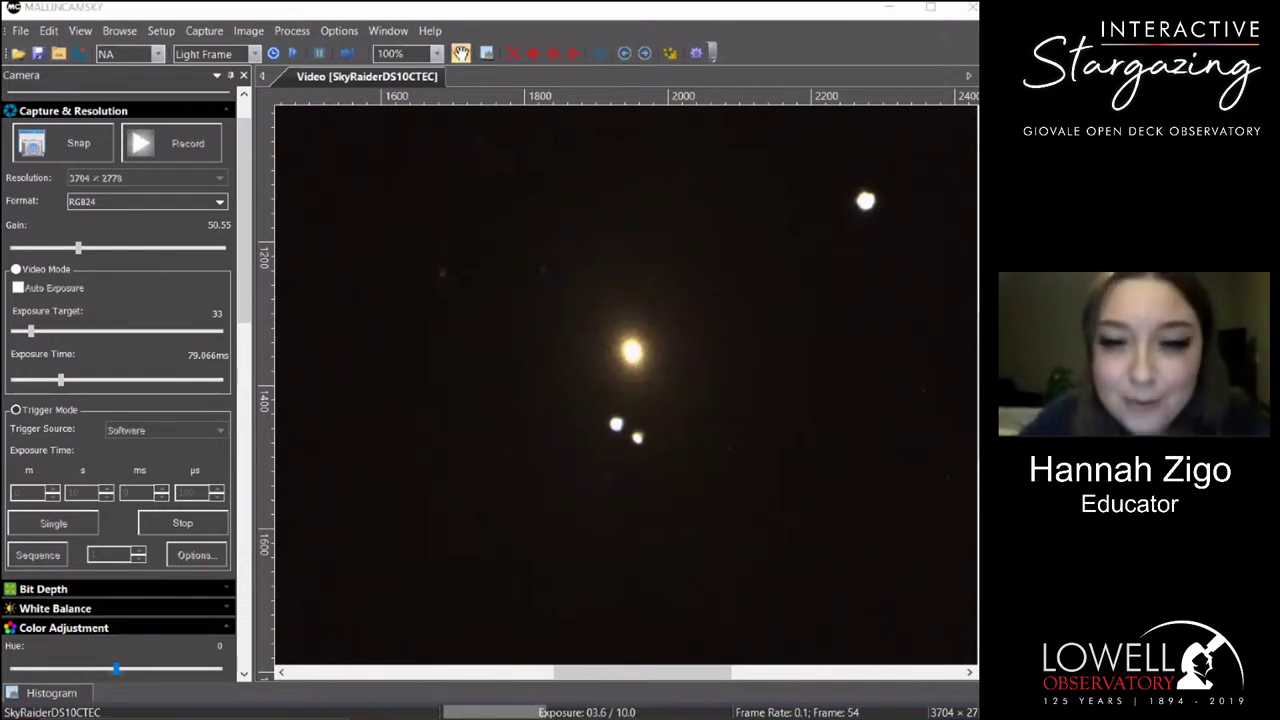
{"action": "scroll", "coordinate": [813, 474], "scroll_direction": "down", "scroll_amount": 1}
{"action": "scroll", "coordinate": [811, 476], "scroll_direction": "down", "scroll_amount": 3}
{"action": "scroll", "coordinate": [808, 477], "scroll_direction": "up", "scroll_amount": 1}
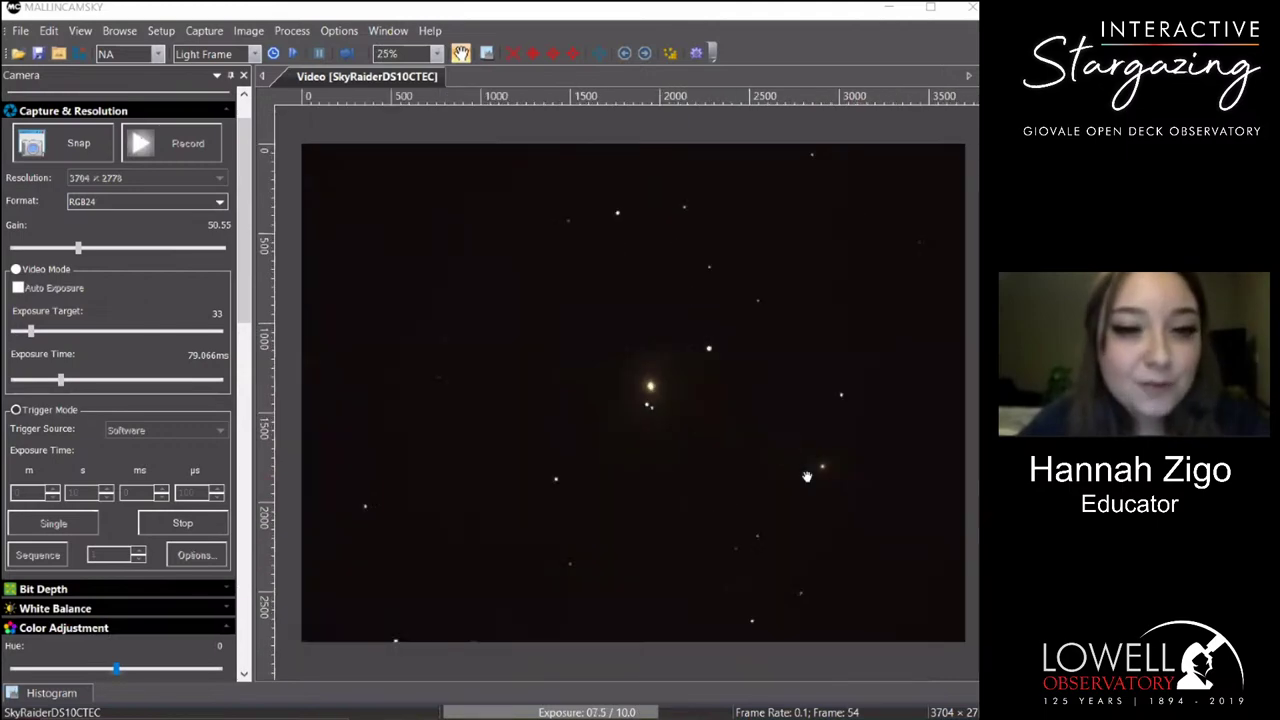
{"action": "scroll", "coordinate": [807, 476], "scroll_direction": "down", "scroll_amount": 1}
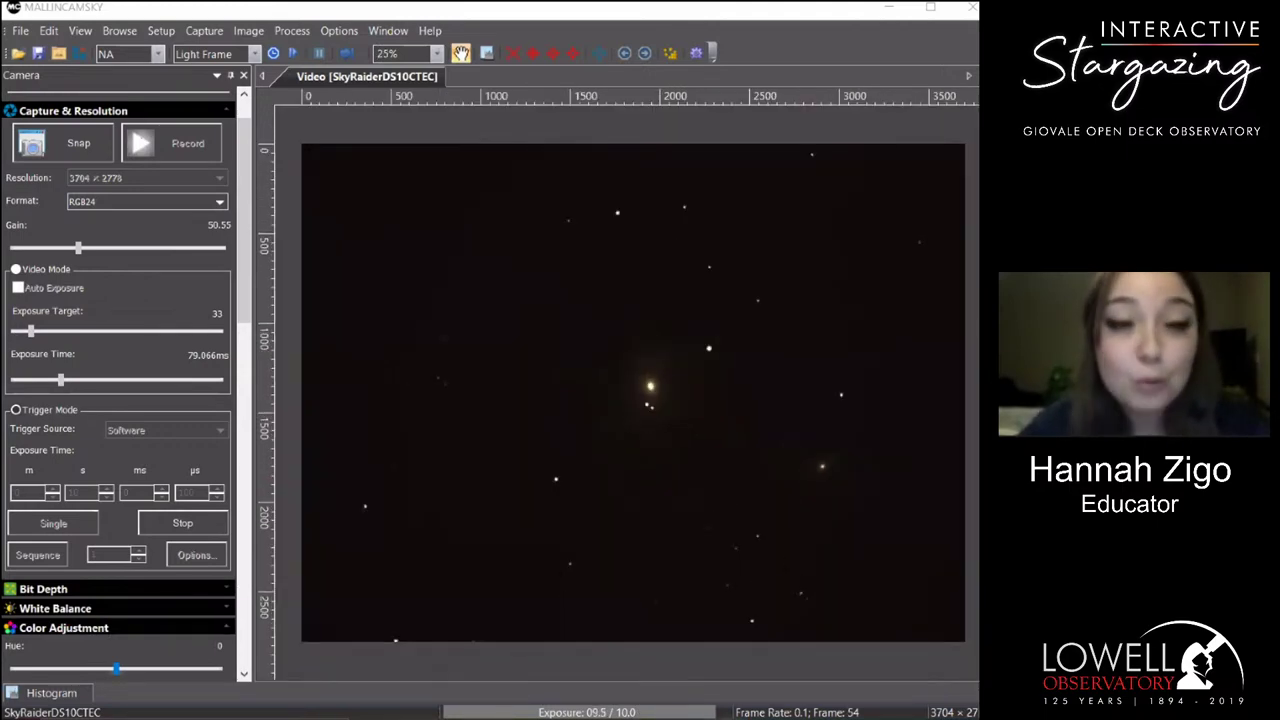
Switch to PlaneWave Interface, select Antares on the sky chart and slew the telescope to it.
{"action": "mouse_move", "coordinate": [700, 716]}
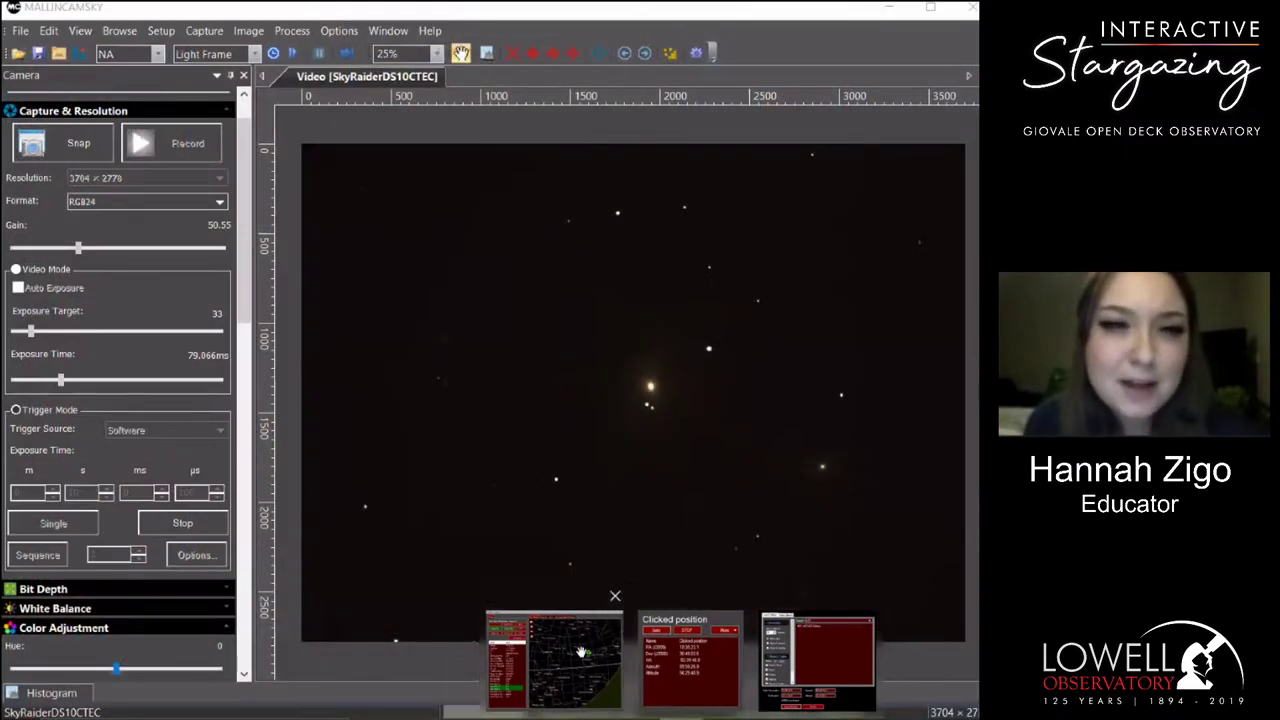
{"action": "left_click", "coordinate": [596, 607]}
{"action": "left_click_drag", "start_coordinate": [448, 505], "coordinate": [503, 430]}
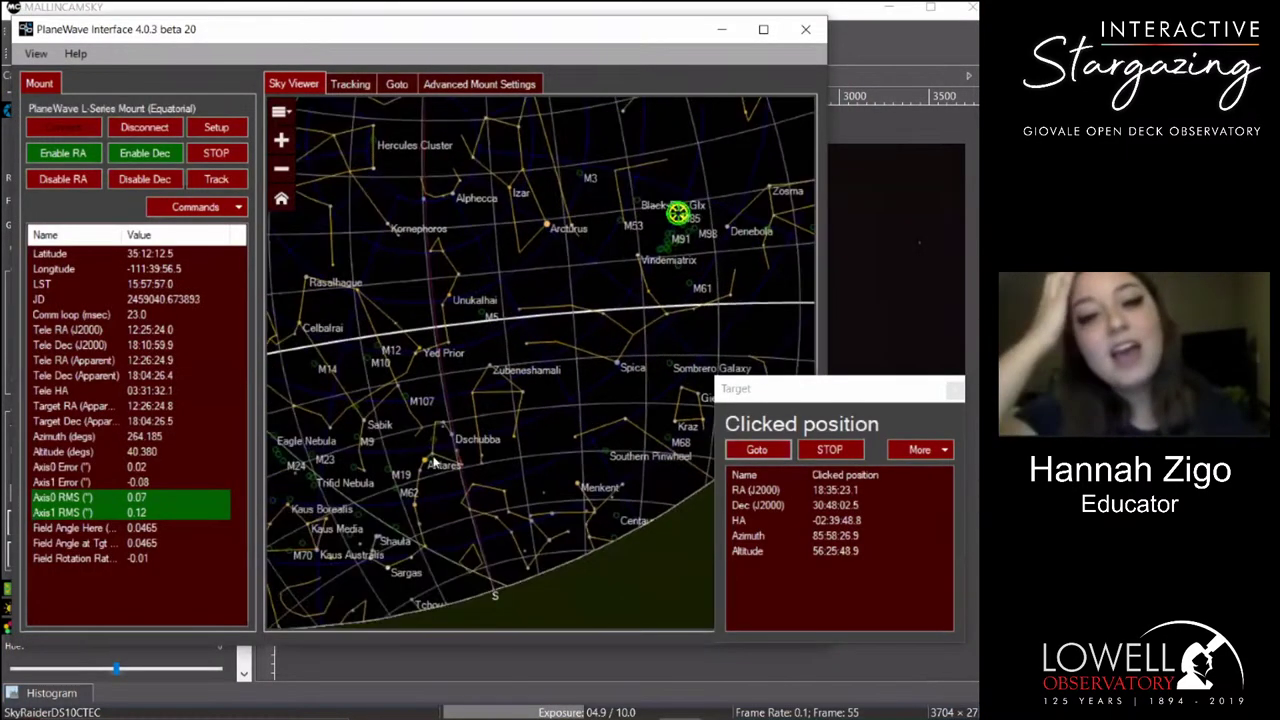
{"action": "left_click", "coordinate": [425, 460]}
{"action": "left_click", "coordinate": [733, 456]}
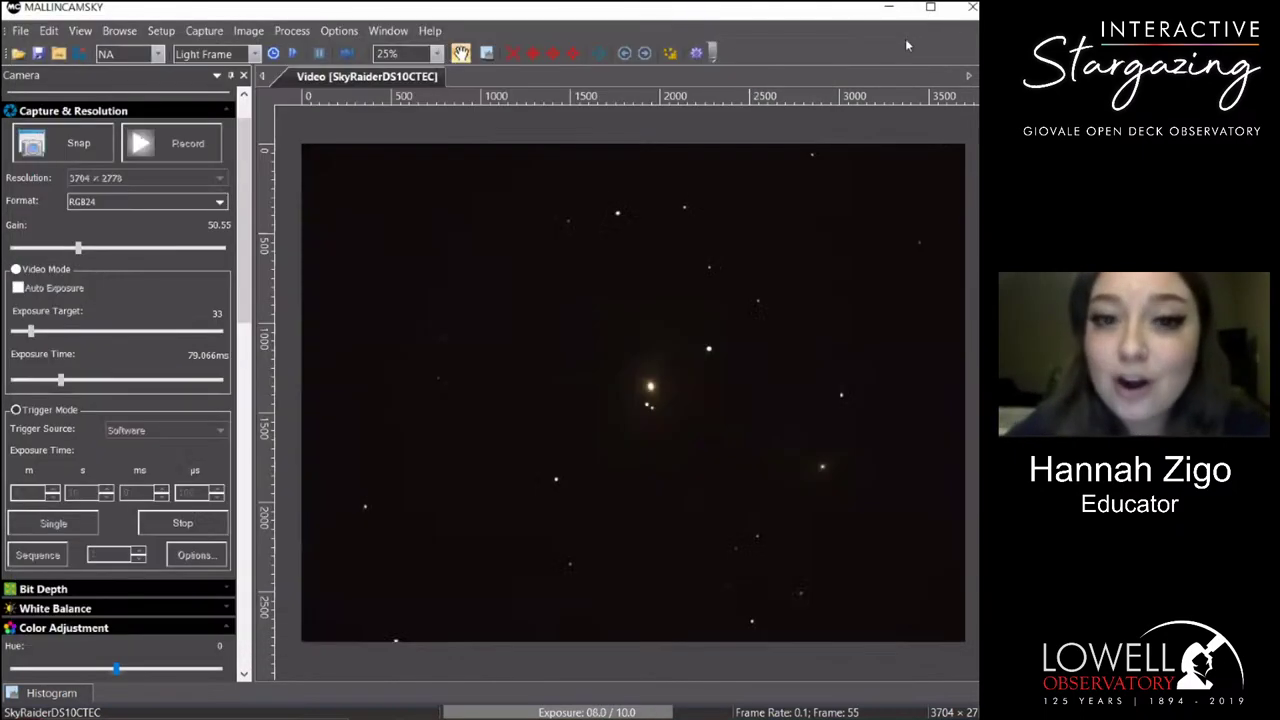
Return to MallinCamSky, stop the capture loop, switch the camera to video mode and set the exposure time to 5.274 ms for Antares.
{"action": "left_click", "coordinate": [905, 38]}
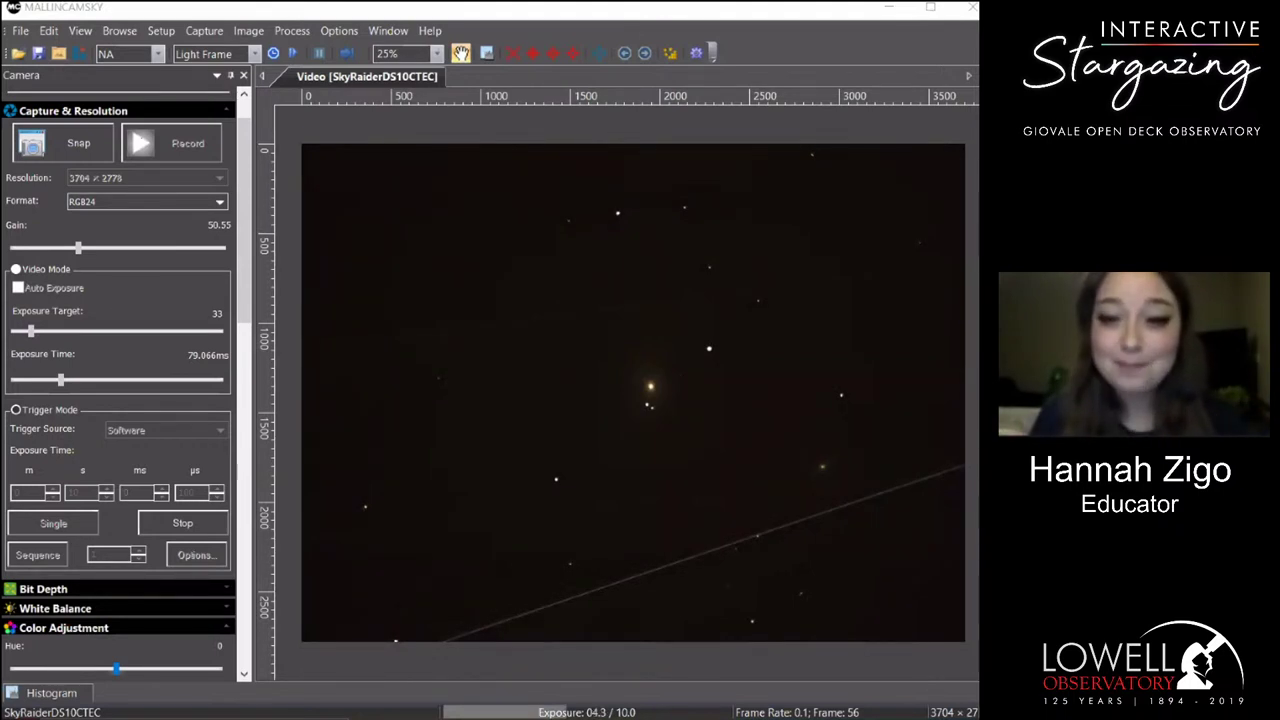
{"action": "left_click", "coordinate": [162, 526]}
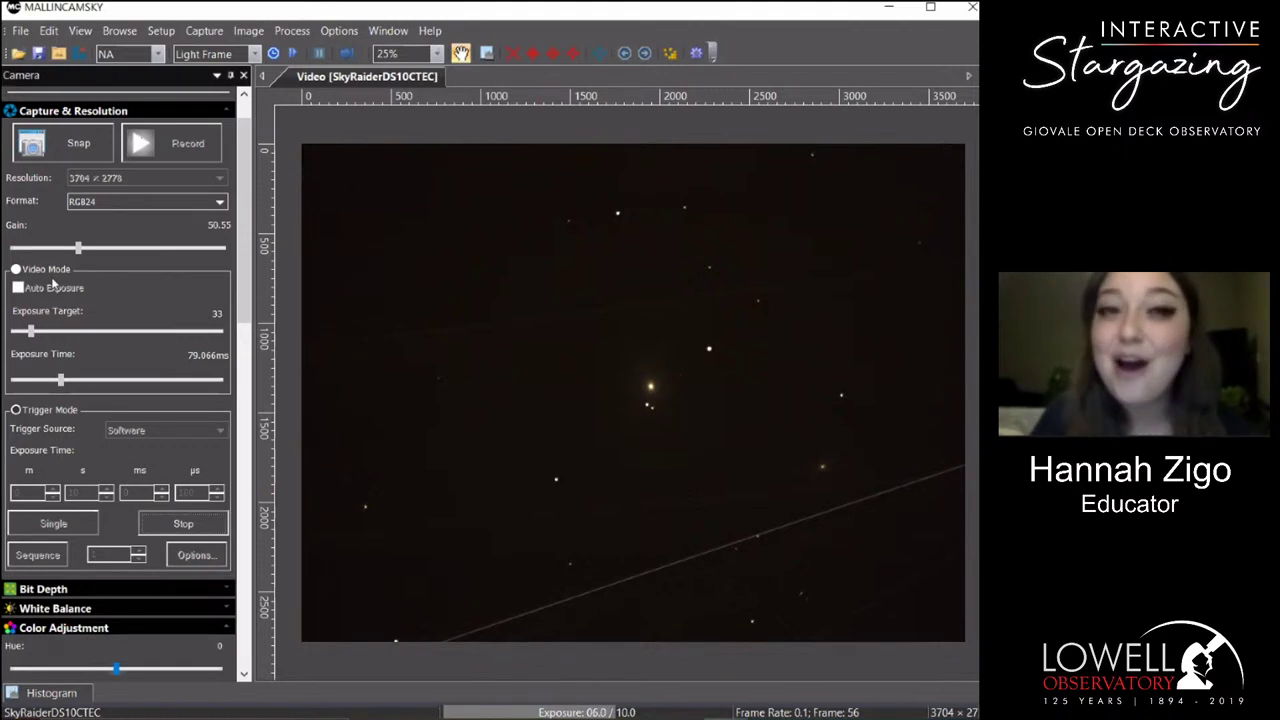
{"action": "left_click", "coordinate": [34, 272]}
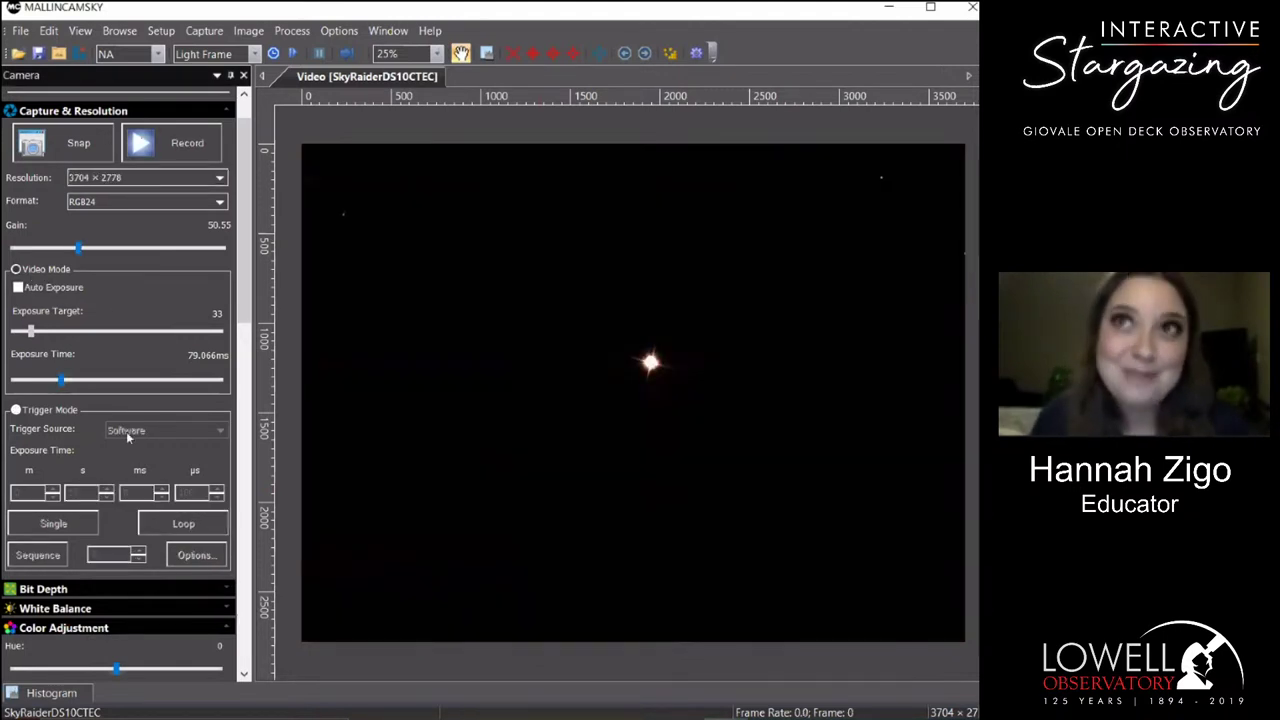
{"action": "scroll", "coordinate": [500, 447], "scroll_direction": "up", "scroll_amount": 4}
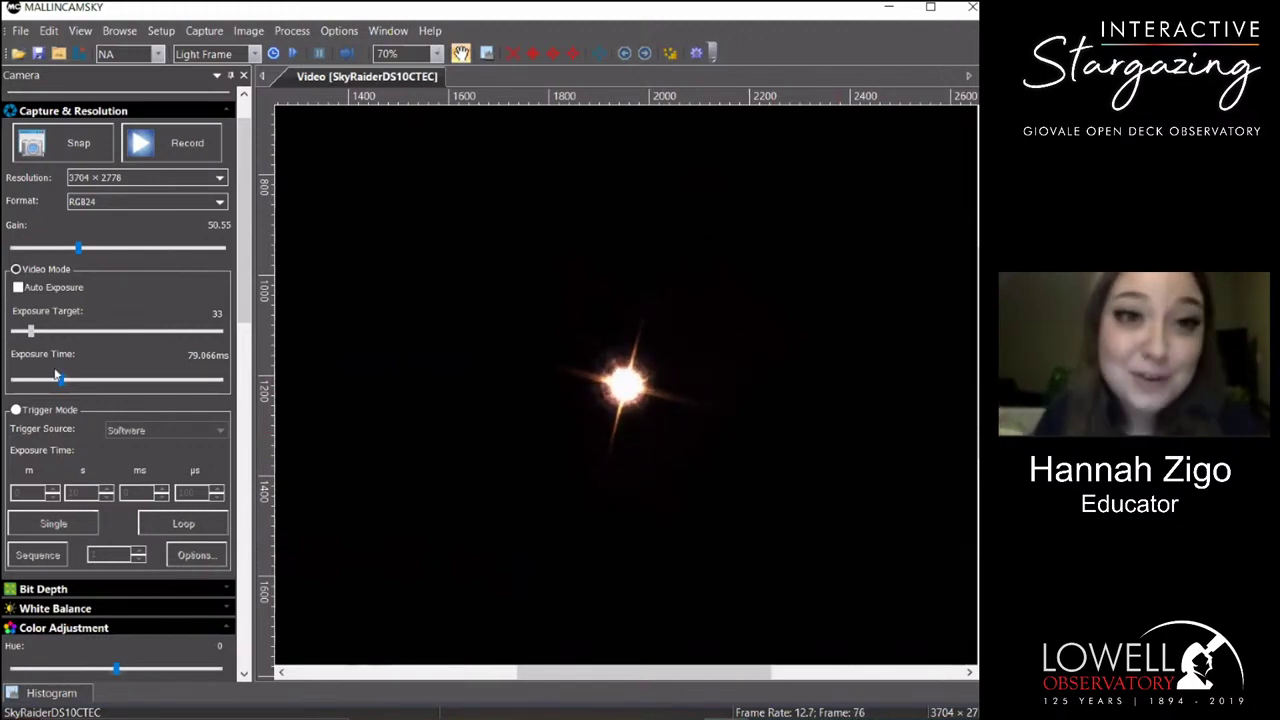
{"action": "left_click_drag", "start_coordinate": [62, 381], "coordinate": [32, 382]}
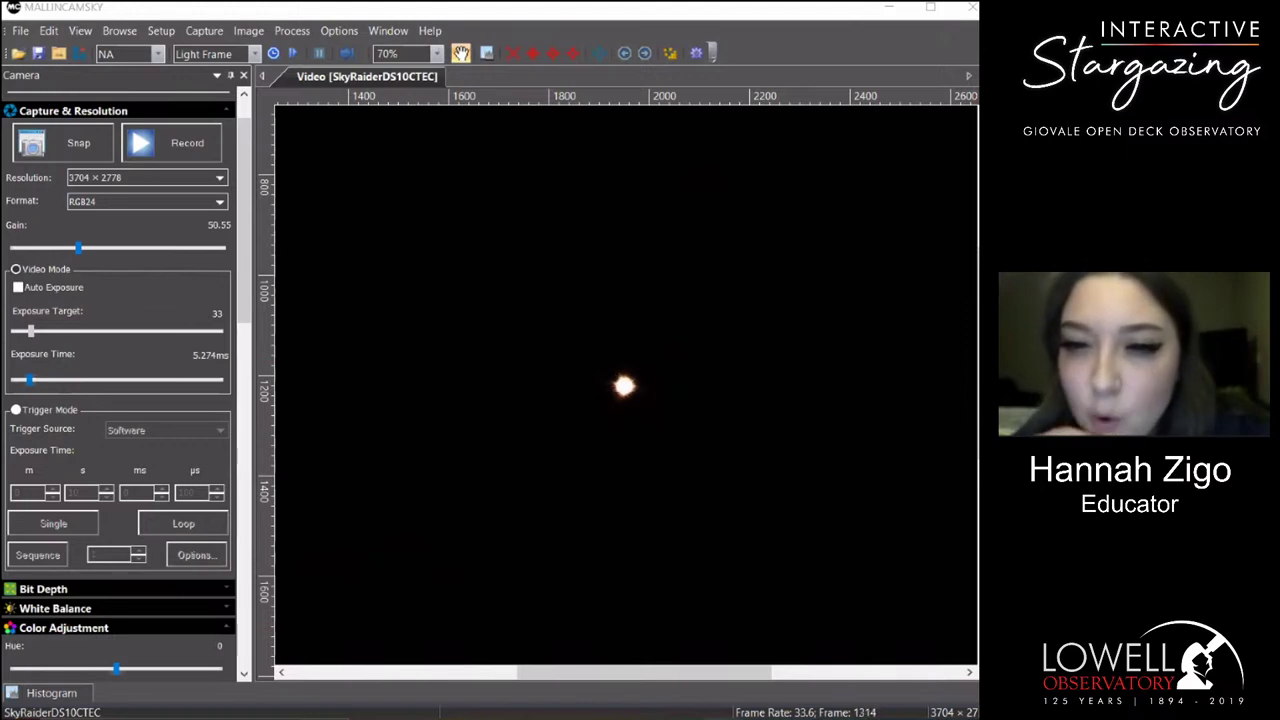
Switch to PlaneWave Interface, find M4 beside Antares on the sky chart and slew the telescope to it.
{"action": "left_click", "coordinate": [556, 660]}
{"action": "left_click_drag", "start_coordinate": [388, 388], "coordinate": [489, 363]}
{"action": "scroll", "coordinate": [543, 500], "scroll_direction": "up", "scroll_amount": 3}
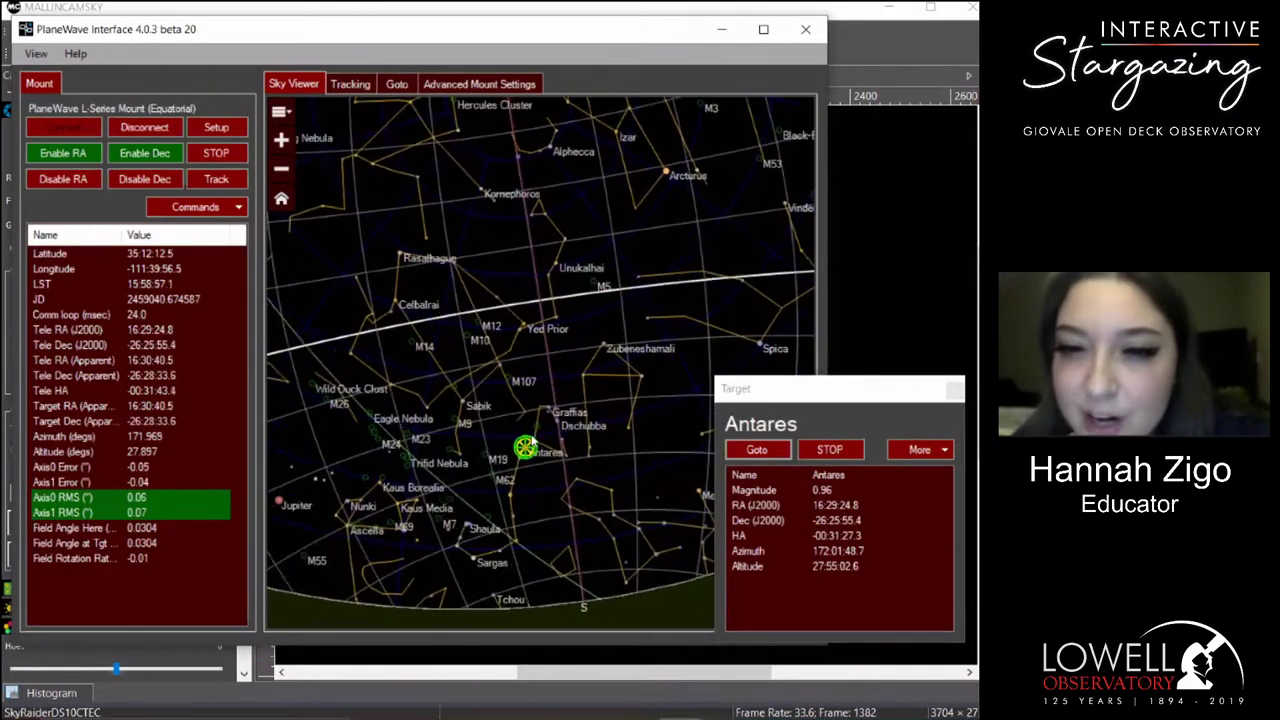
{"action": "scroll", "coordinate": [543, 505], "scroll_direction": "up", "scroll_amount": 3}
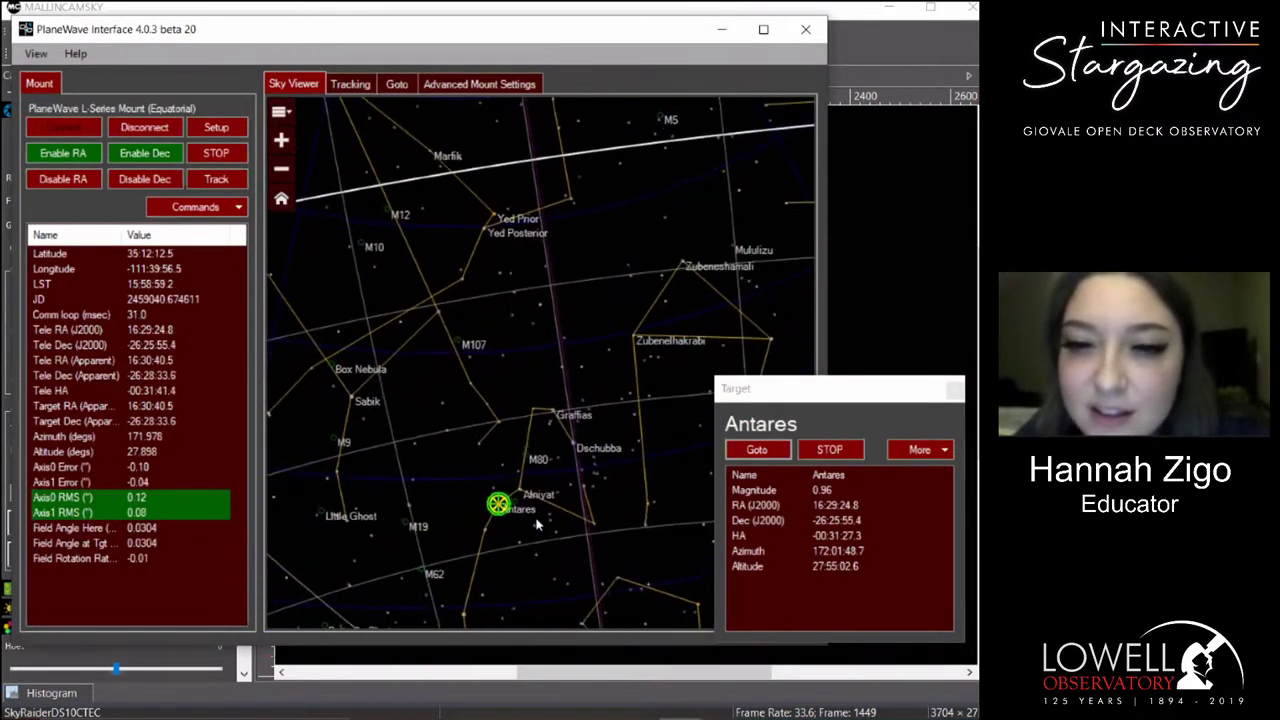
{"action": "left_click", "coordinate": [510, 528]}
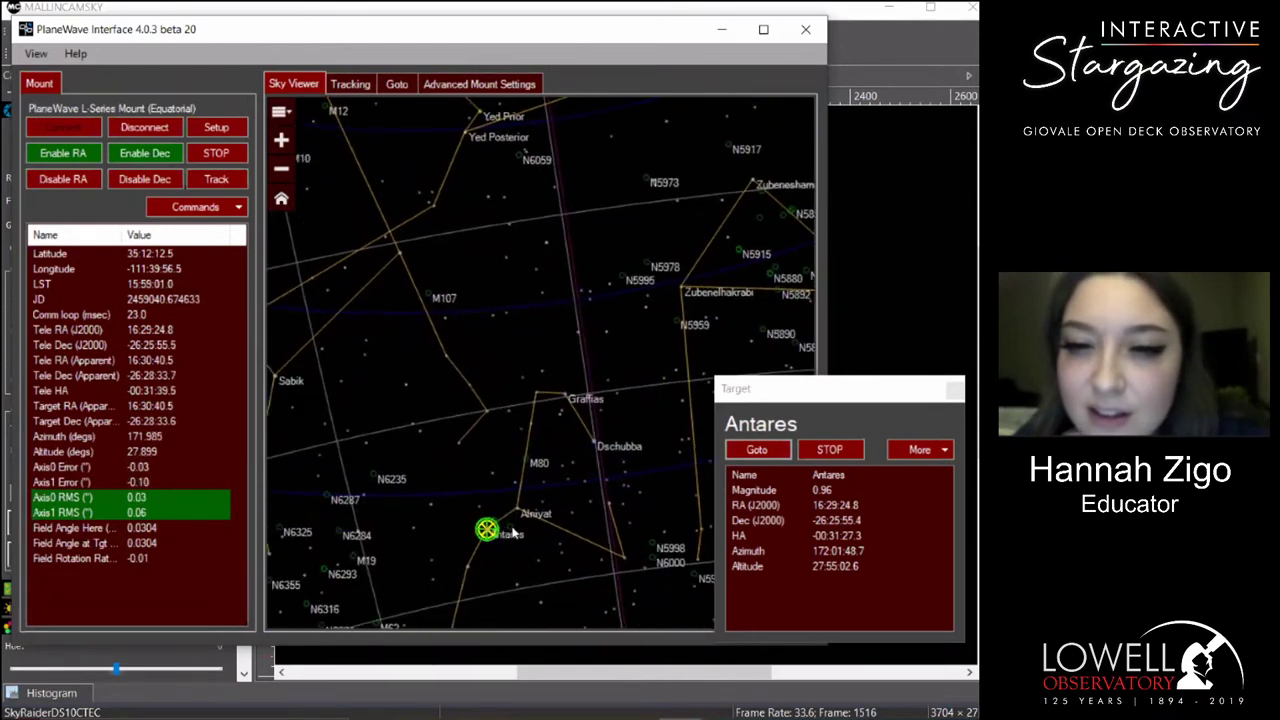
{"action": "left_click", "coordinate": [752, 450]}
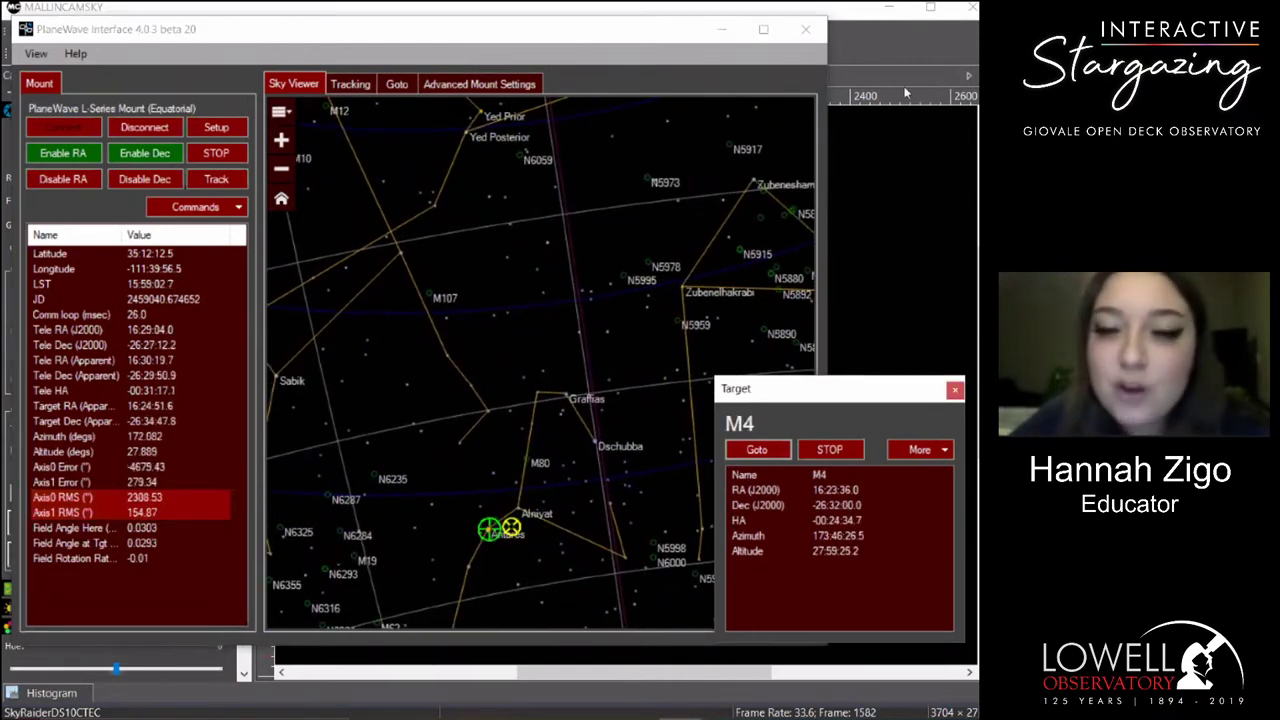
Return to MallinCamSky, set the camera to trigger mode with a 5-second exposure and start looping captures of M4.
{"action": "left_click", "coordinate": [855, 26]}
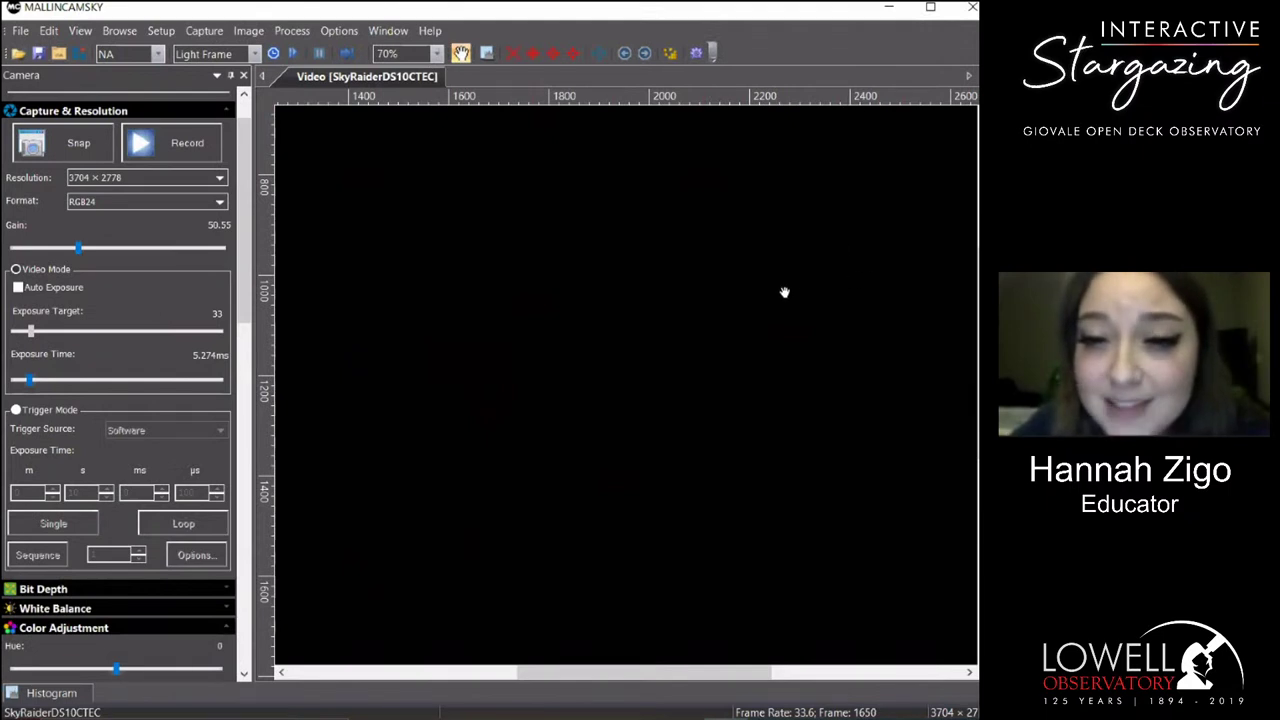
{"action": "scroll", "coordinate": [476, 440], "scroll_direction": "down", "scroll_amount": 3}
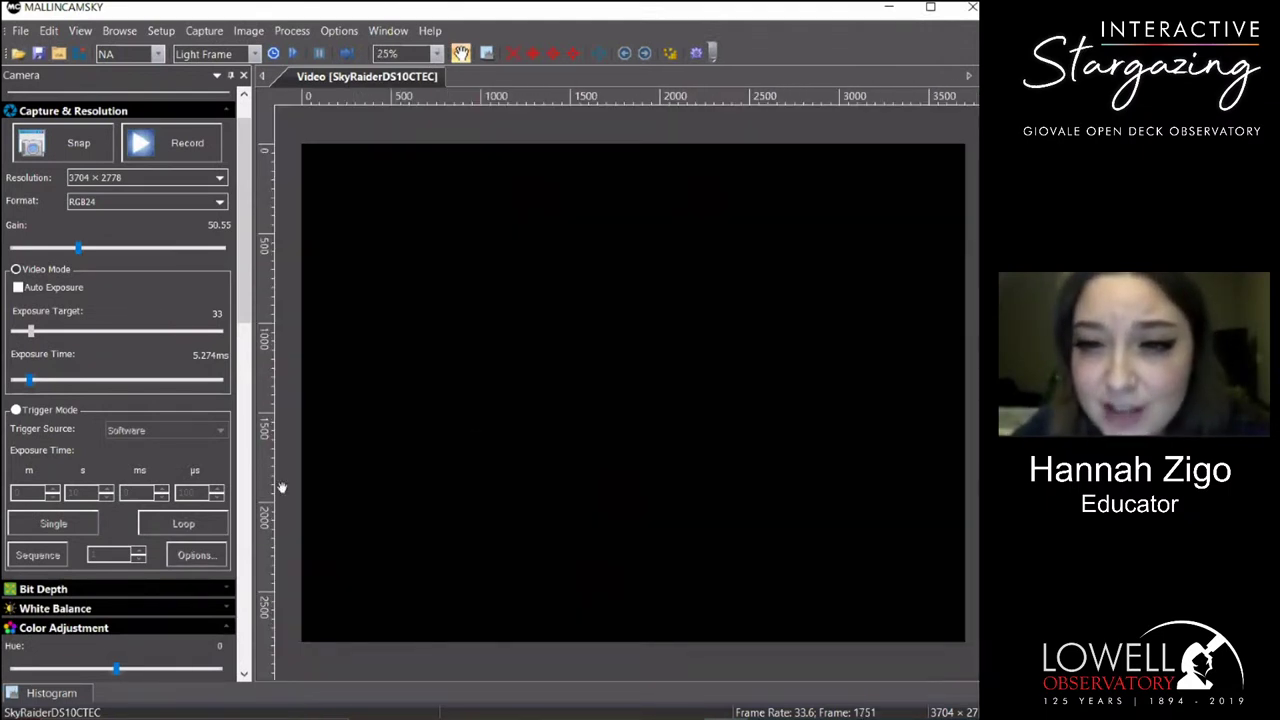
{"action": "left_click", "coordinate": [16, 410]}
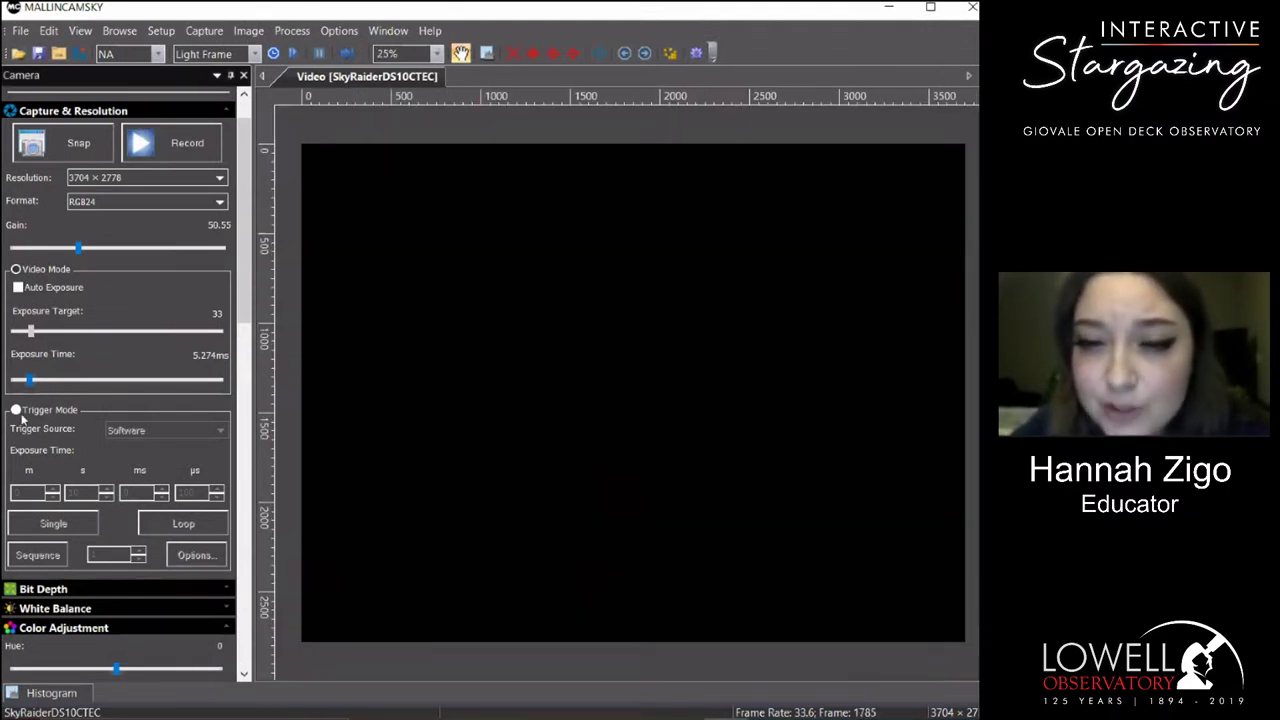
{"action": "left_click", "coordinate": [105, 498]}
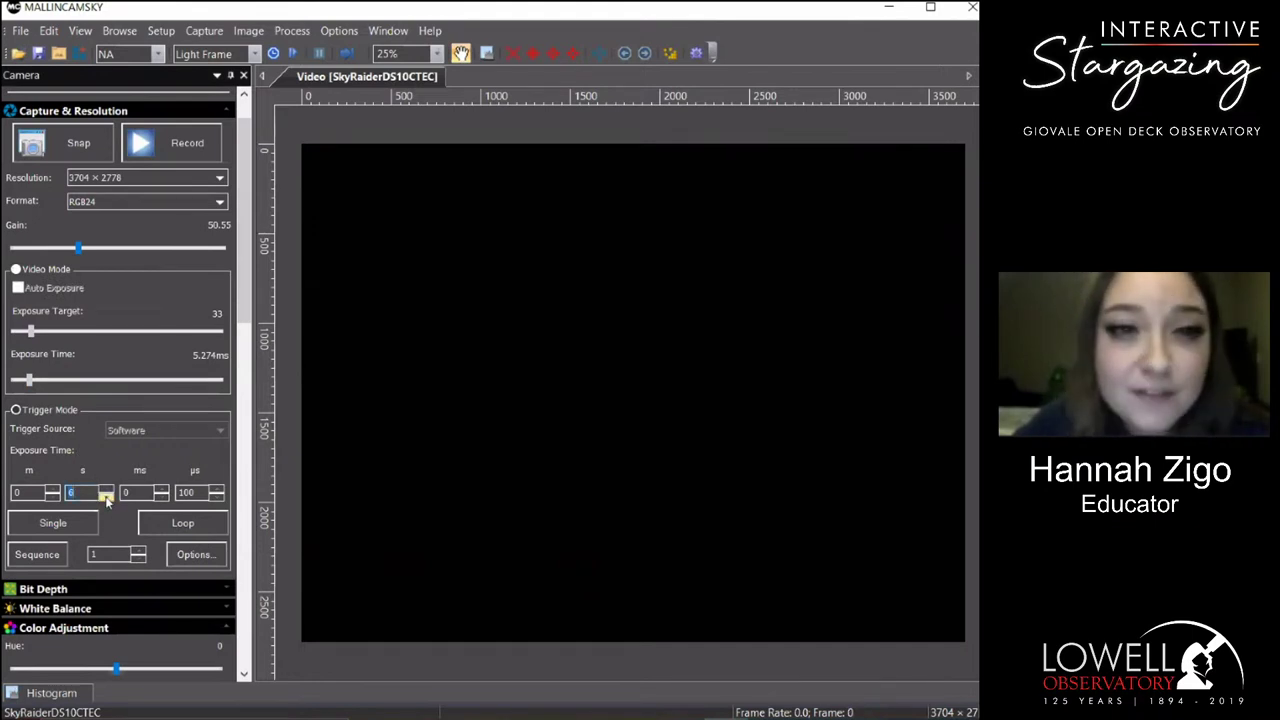
{"action": "left_click", "coordinate": [170, 520]}
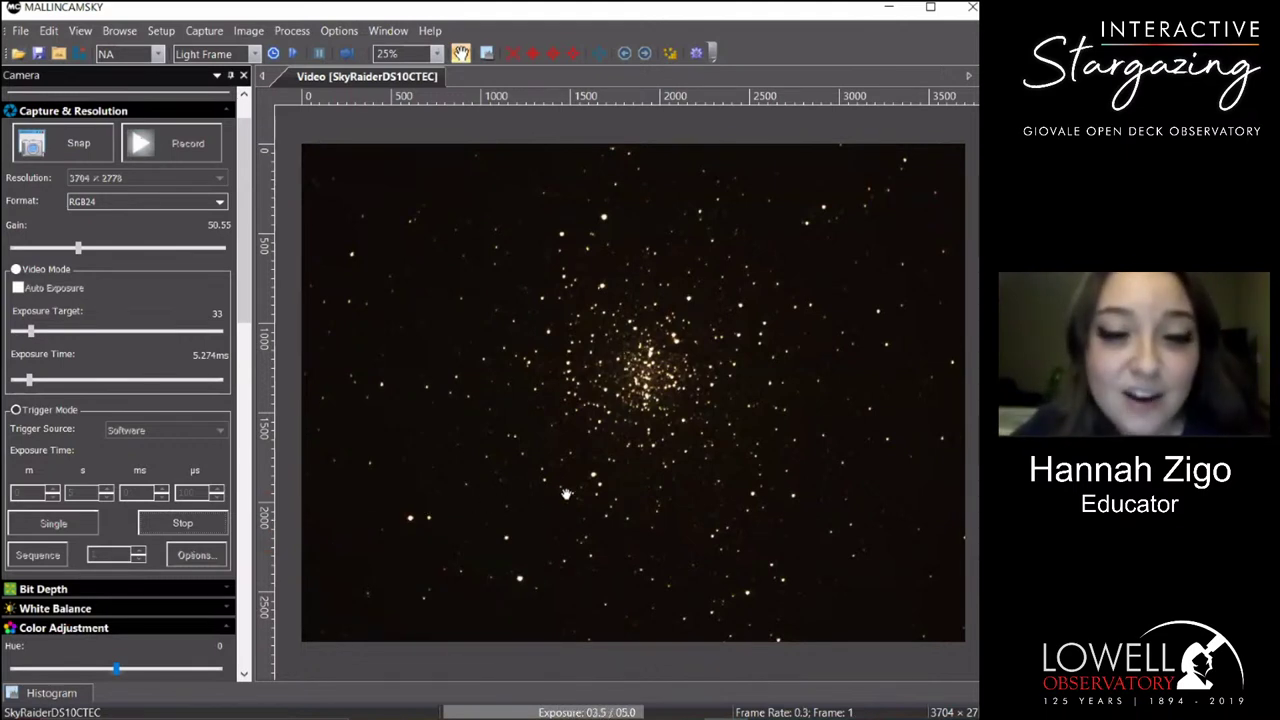
{"action": "scroll", "coordinate": [672, 462], "scroll_direction": "up", "scroll_amount": 1}
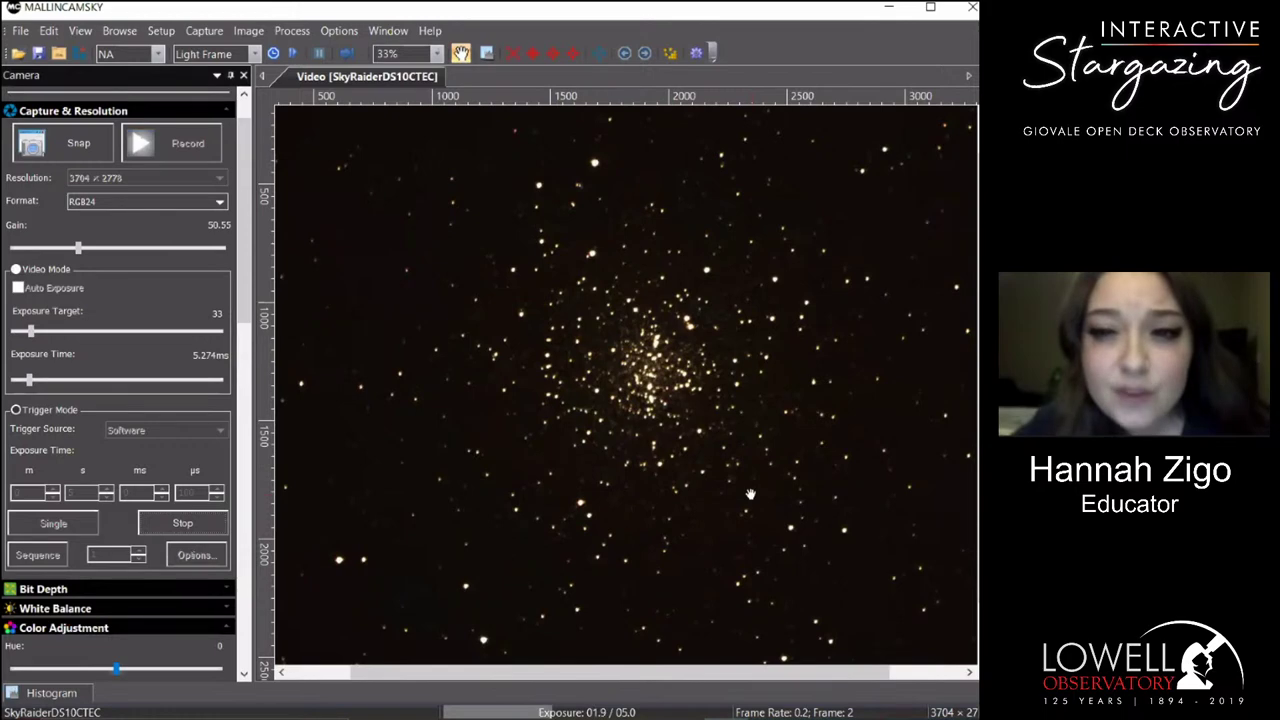
{"action": "scroll", "coordinate": [647, 403], "scroll_direction": "down", "scroll_amount": 1}
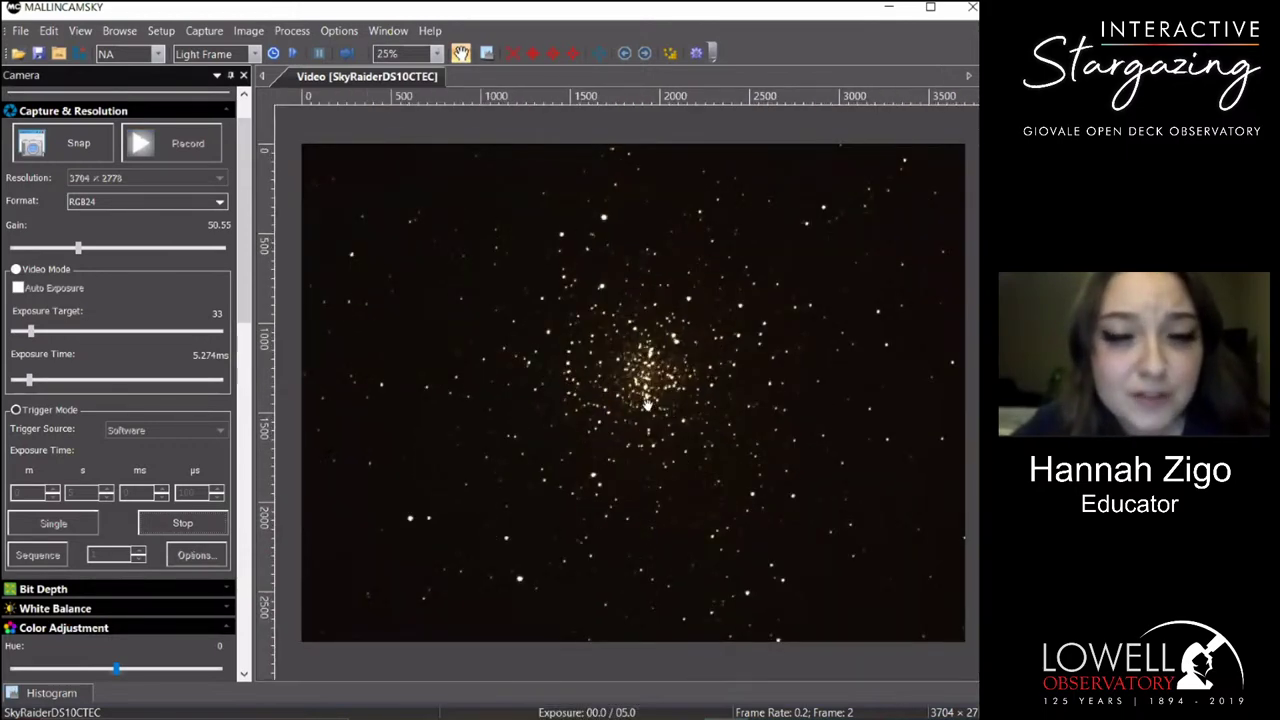
Apply the camera's white balance to the live M4 image and examine the cluster's corrected colours.
{"action": "left_click_drag", "start_coordinate": [250, 263], "coordinate": [257, 390]}
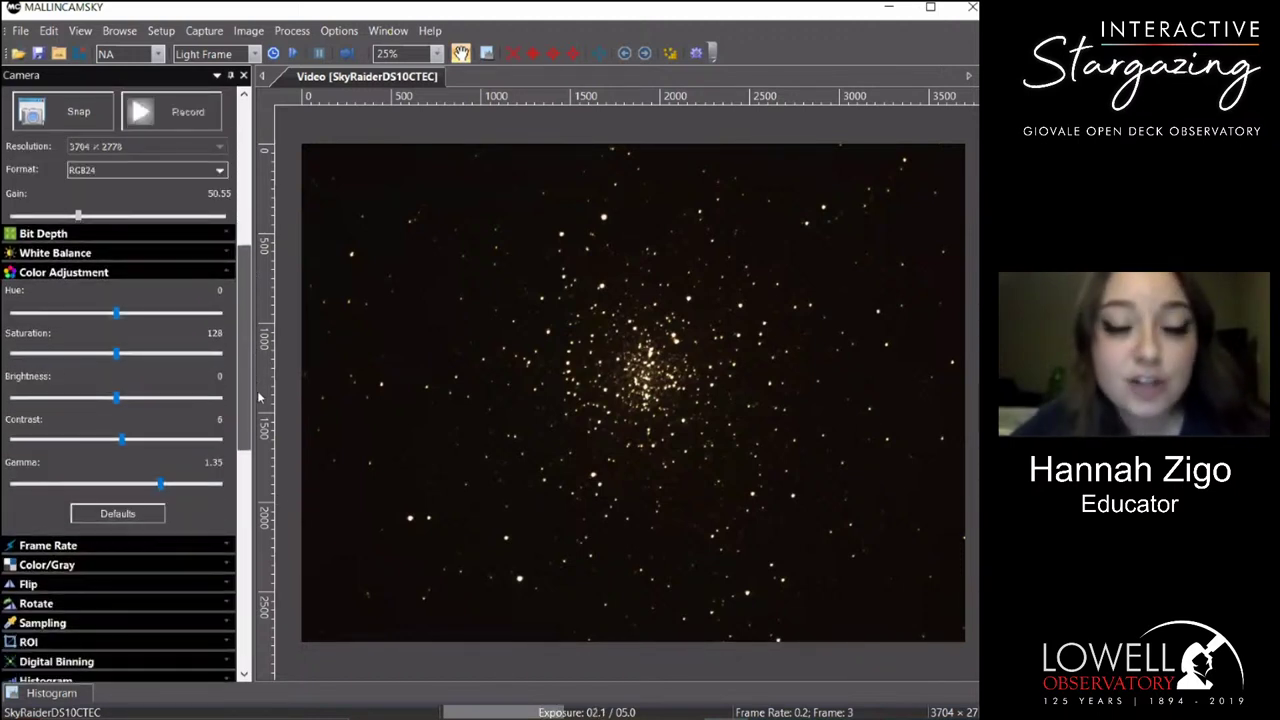
{"action": "left_click", "coordinate": [85, 254]}
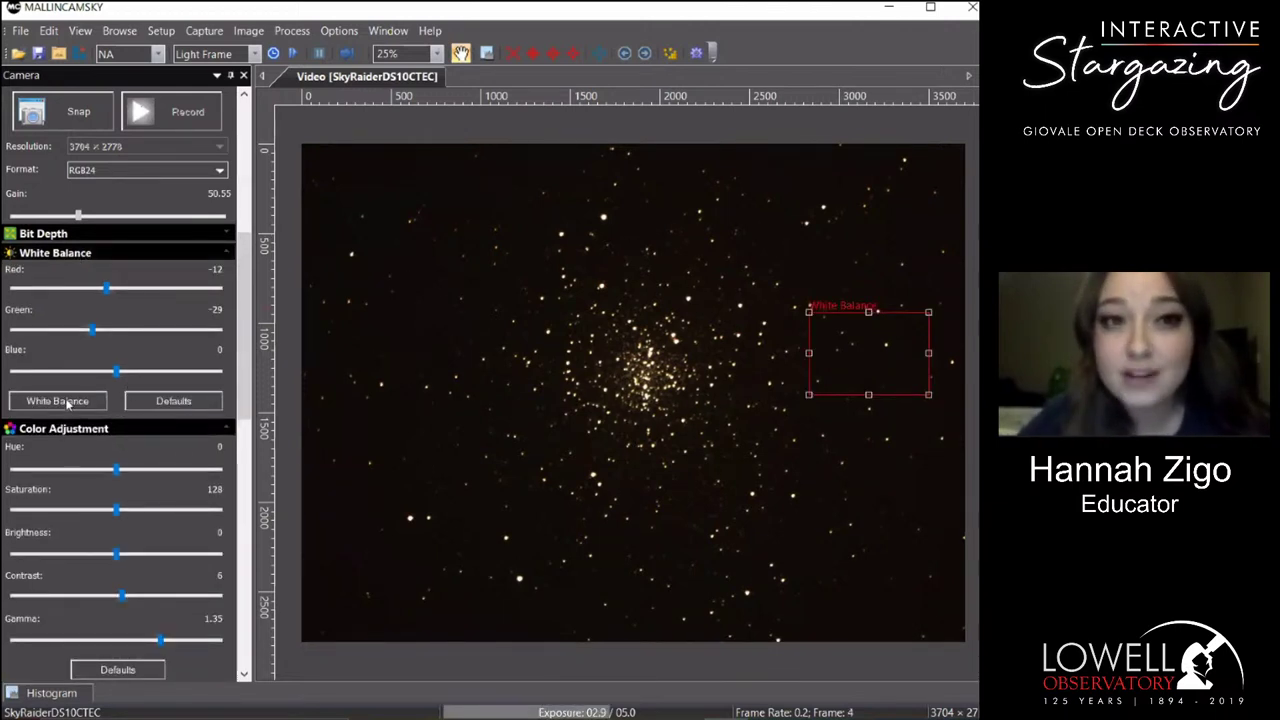
{"action": "left_click", "coordinate": [50, 253]}
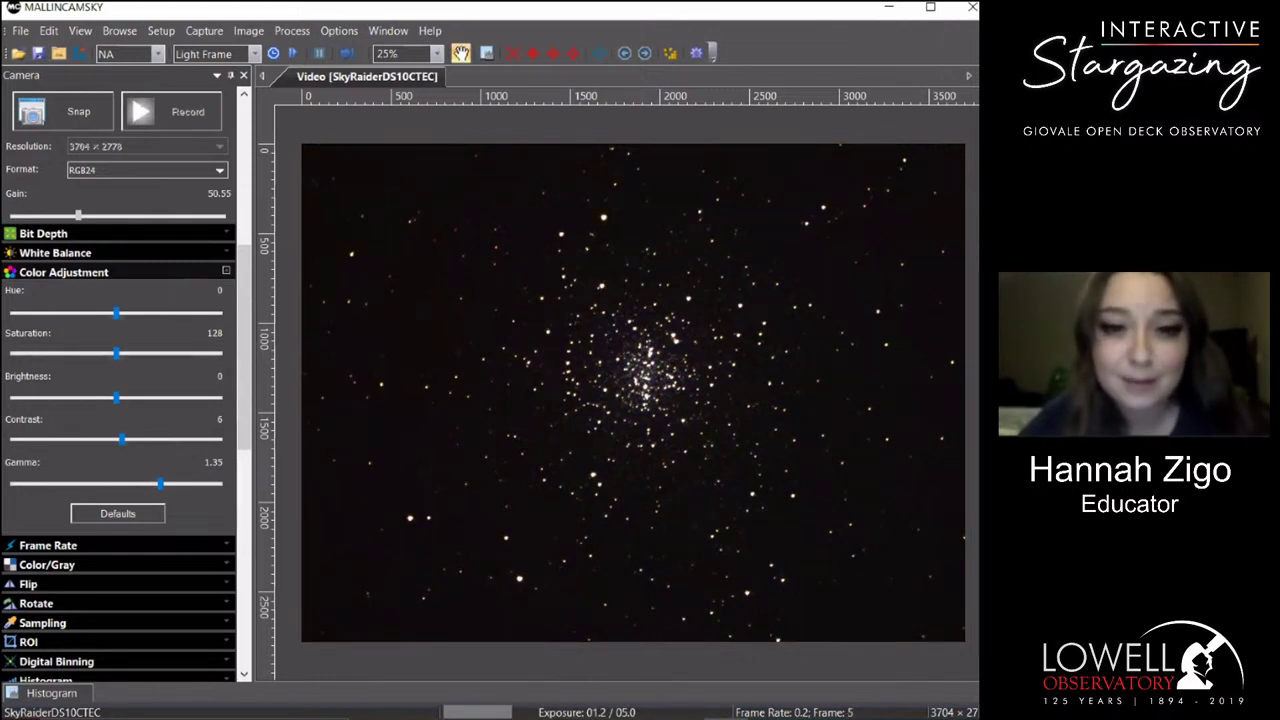
{"action": "scroll", "coordinate": [745, 461], "scroll_direction": "up", "scroll_amount": 1}
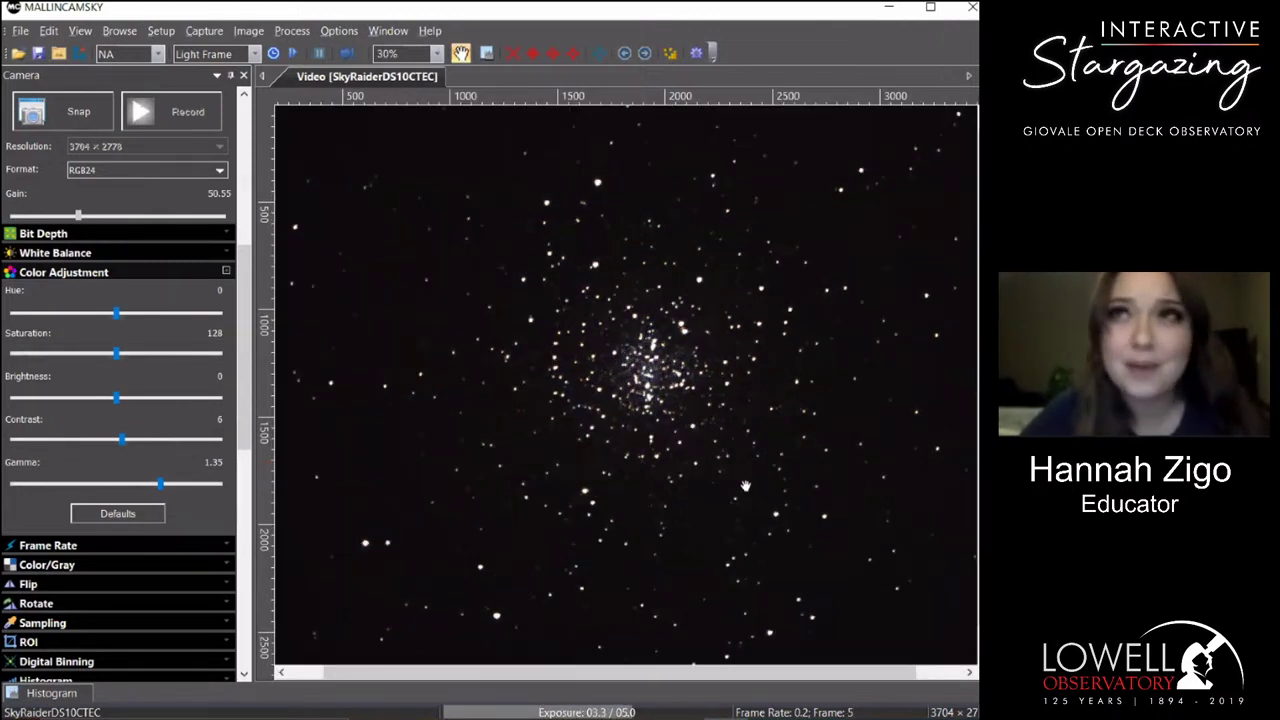
{"action": "scroll", "coordinate": [770, 492], "scroll_direction": "down", "scroll_amount": 1}
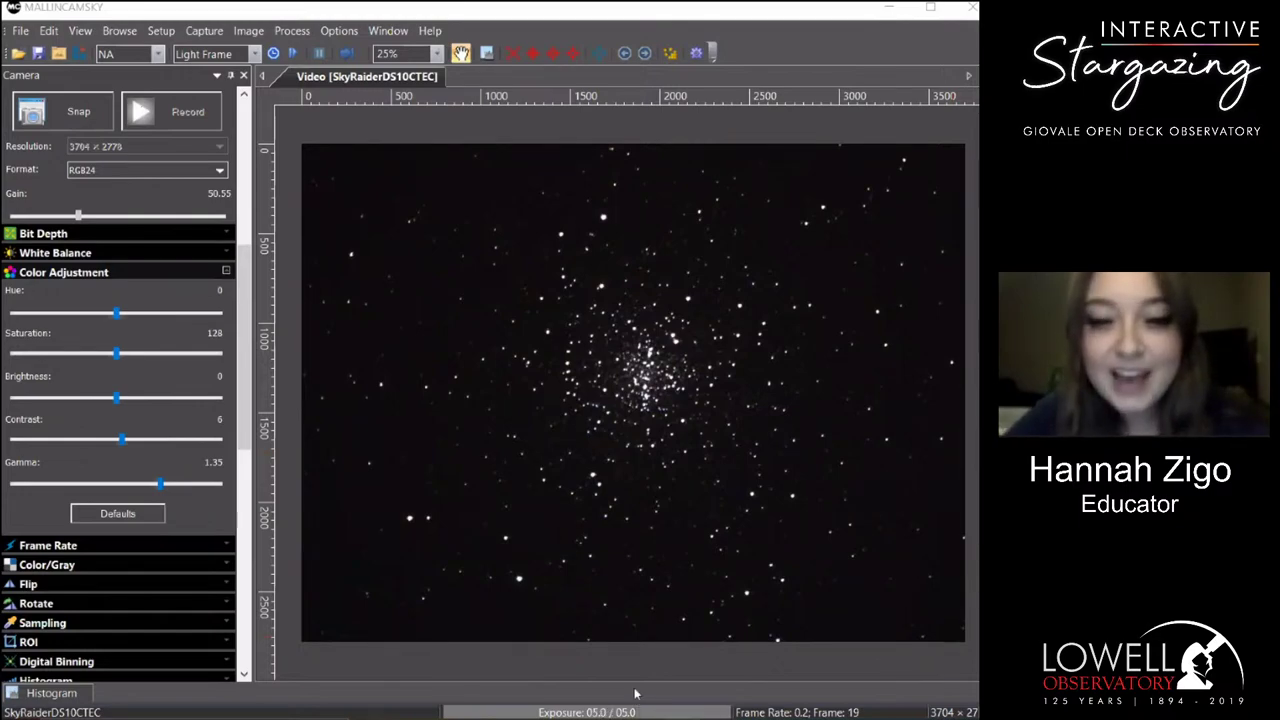
Slew the telescope to Jupiter in PlaneWave Interface and bring out its moons in MallinCamSky's video mode with a 24.392 ms exposure.
{"action": "left_click", "coordinate": [689, 652]}
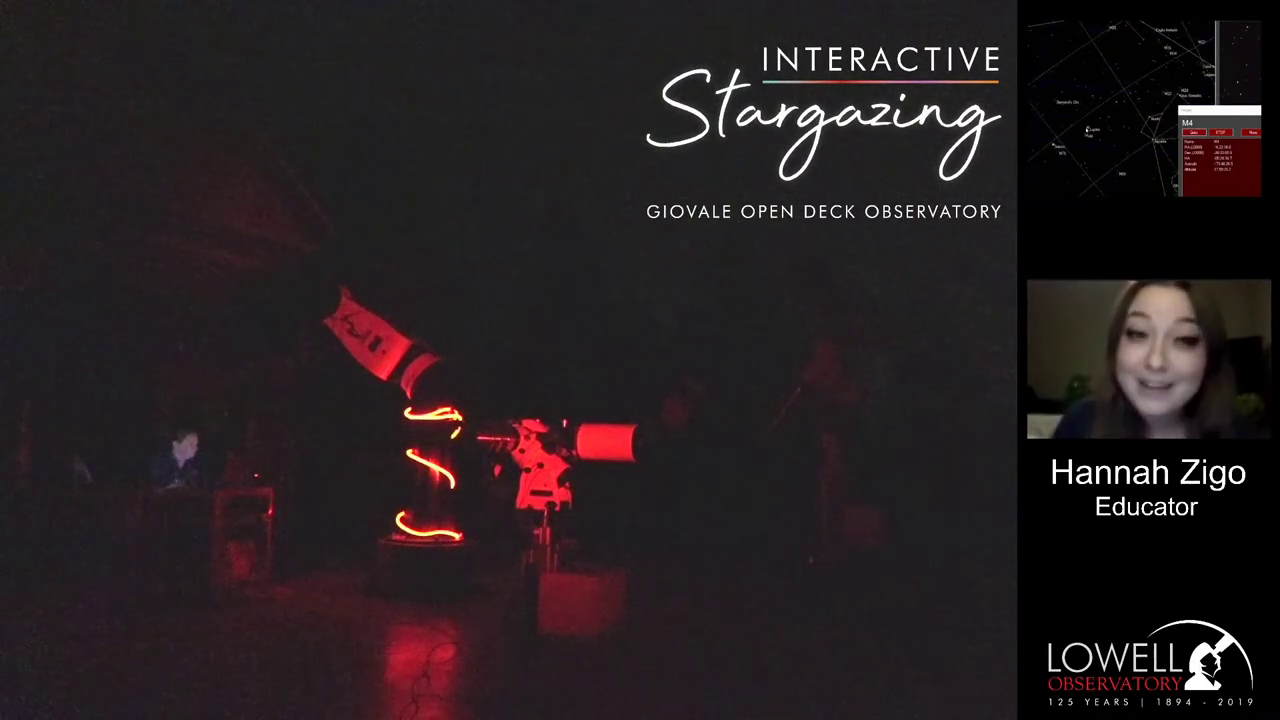
{"action": "left_click", "coordinate": [1088, 129]}
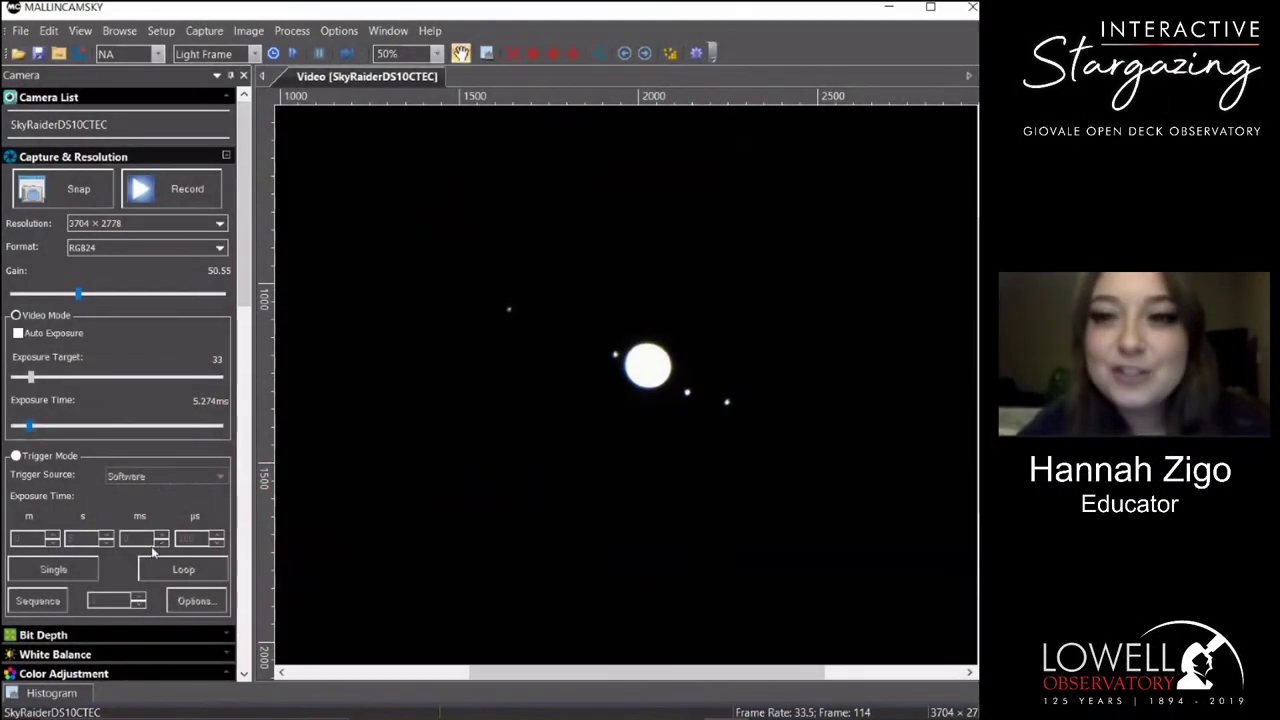
{"action": "mouse_move", "coordinate": [38, 432]}
{"action": "left_mouse_down"}
{"action": "mouse_move", "coordinate": [20, 430]}
{"action": "mouse_move", "coordinate": [44, 430]}
{"action": "left_mouse_up"}
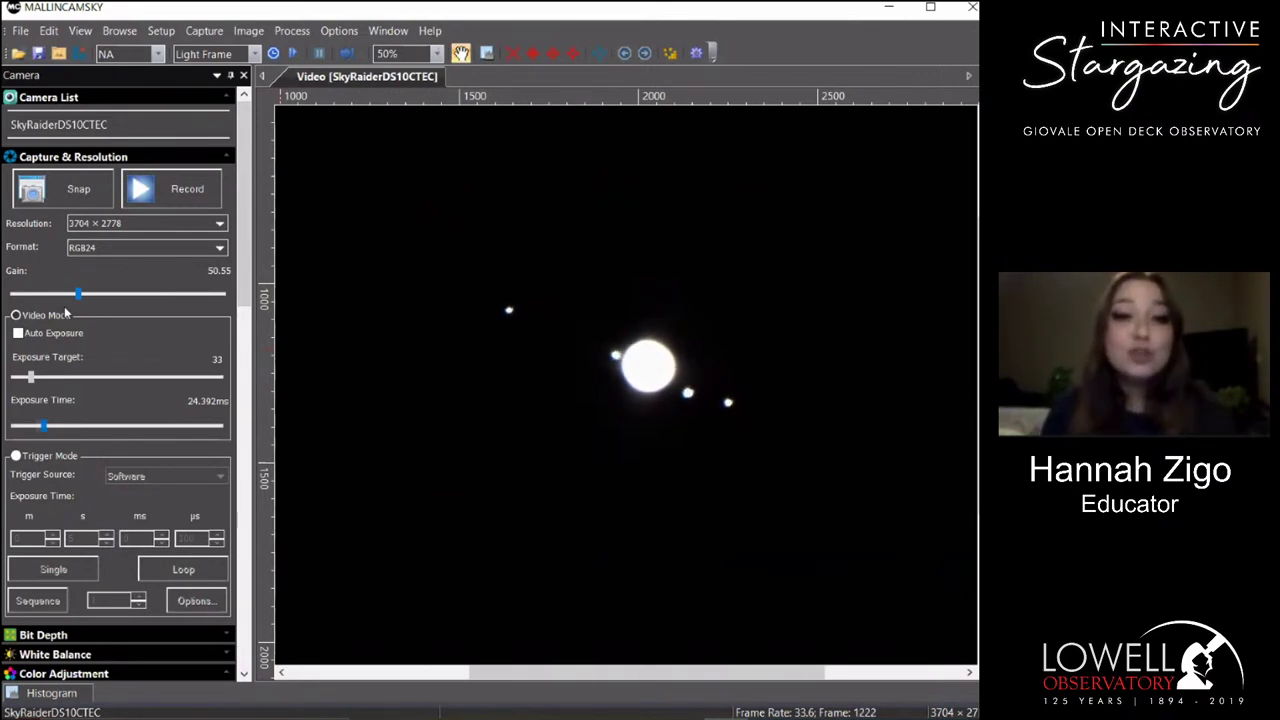
Lower the gain to 4.27 and the exposure time to 1.134 ms to show Jupiter's cloud bands at 100% magnification.
{"action": "left_click_drag", "start_coordinate": [78, 293], "coordinate": [19, 296]}
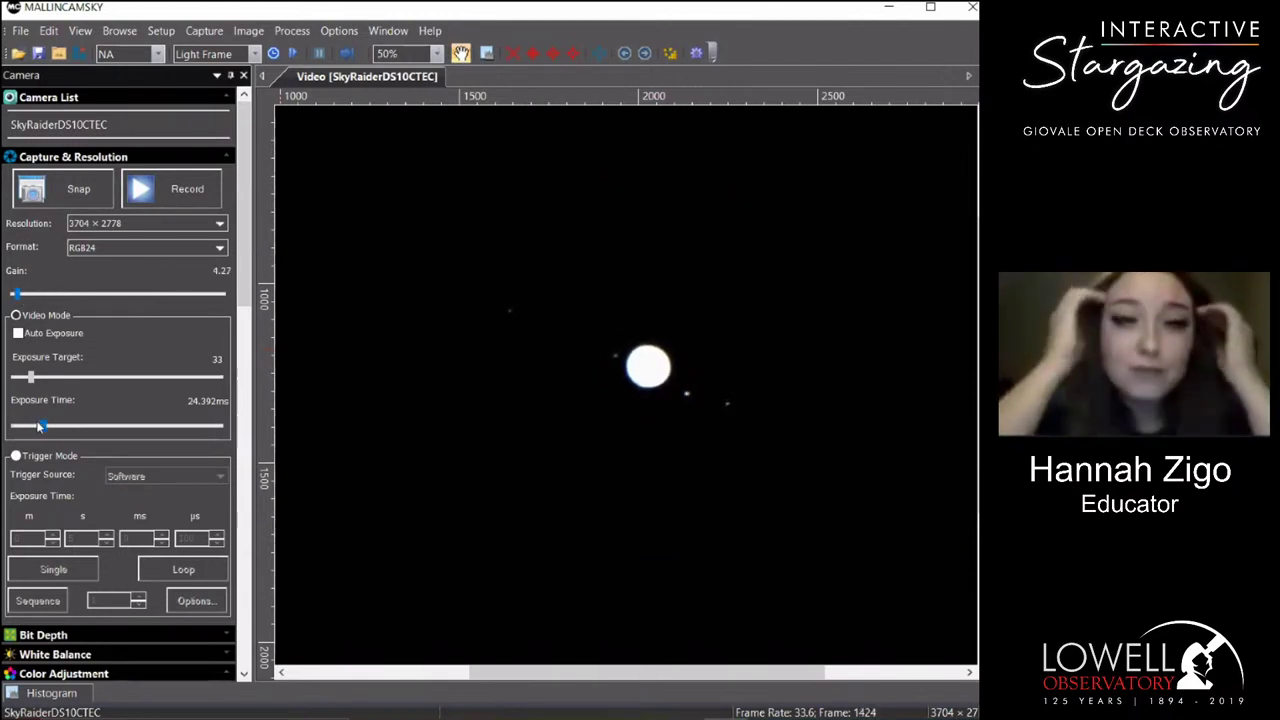
{"action": "left_click_drag", "start_coordinate": [37, 427], "coordinate": [19, 427]}
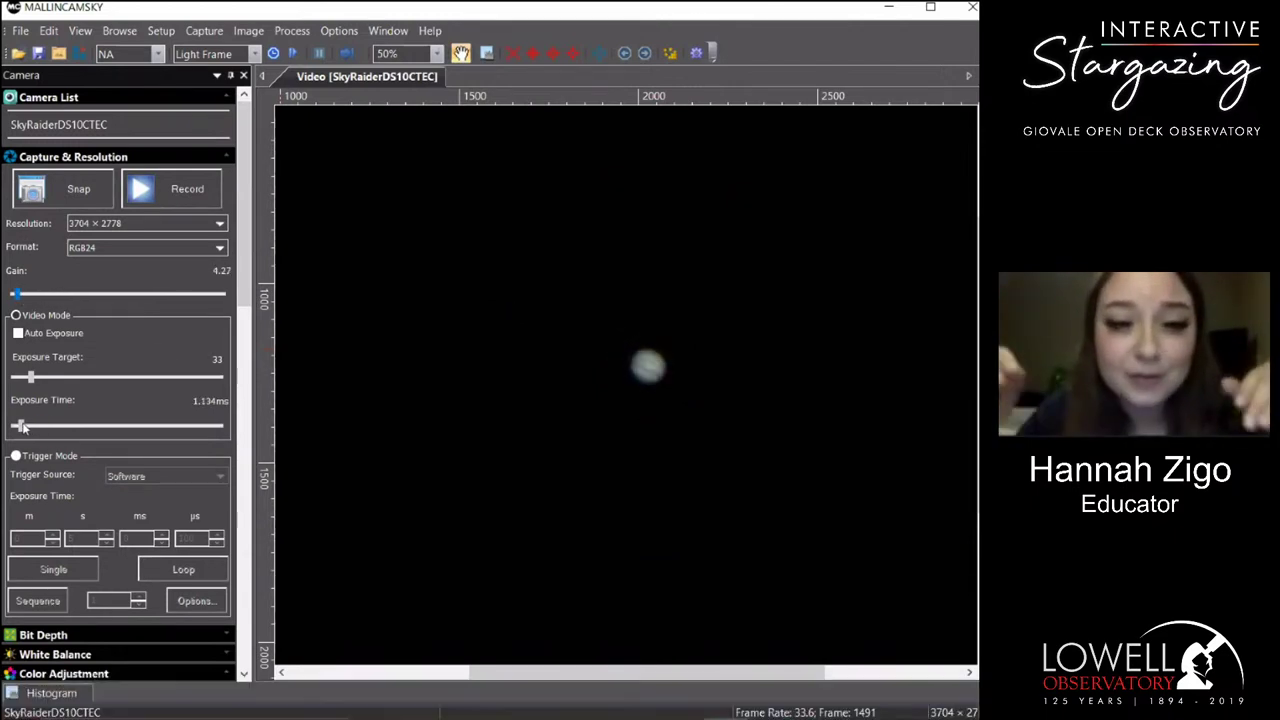
{"action": "scroll", "coordinate": [664, 418], "scroll_direction": "up", "scroll_amount": 2}
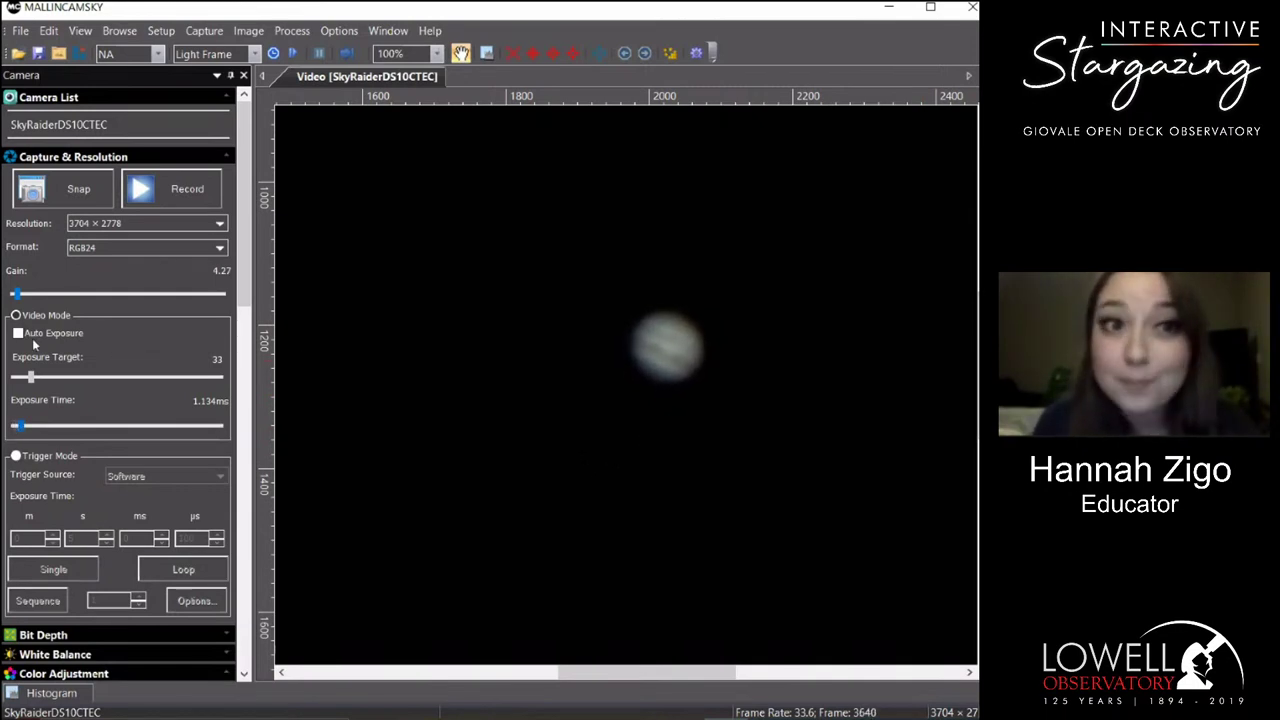
Raise the gain to 42.93 and the exposure time to 30.743 ms to show Jupiter's moons.
{"action": "left_click_drag", "start_coordinate": [14, 293], "coordinate": [68, 294]}
{"action": "left_click_drag", "start_coordinate": [17, 427], "coordinate": [52, 430]}
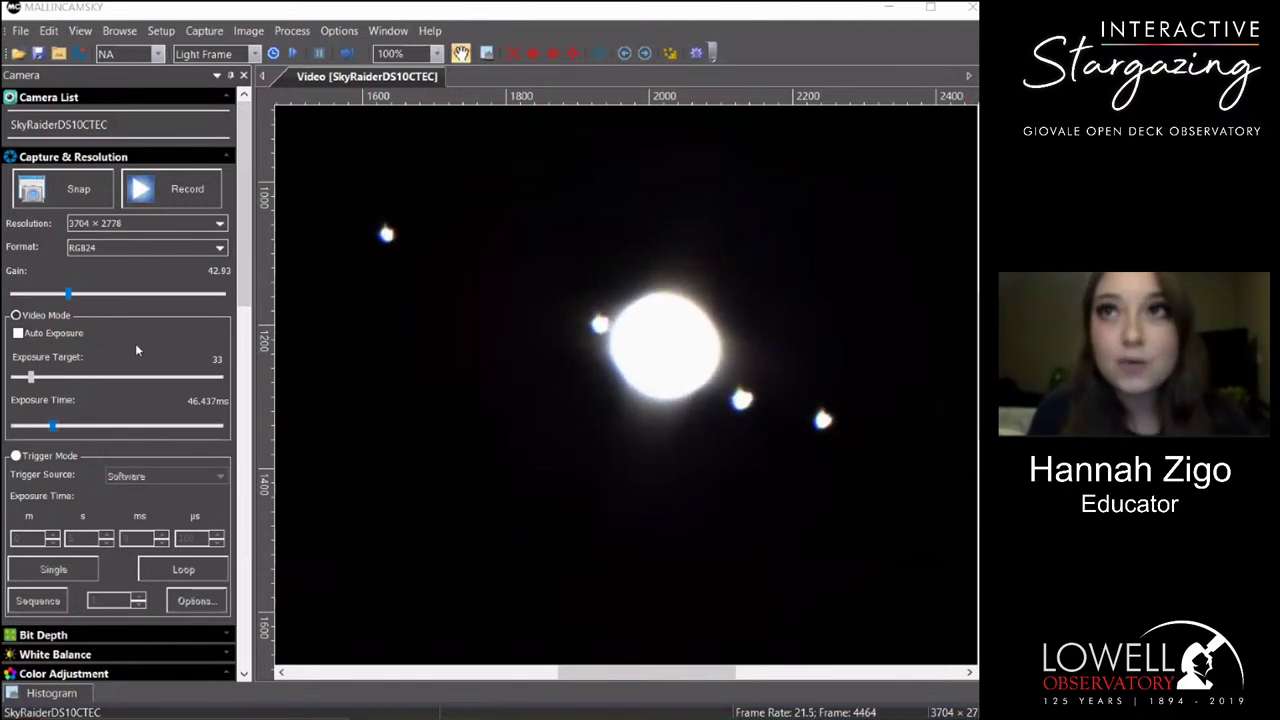
{"action": "left_click_drag", "start_coordinate": [55, 425], "coordinate": [46, 427]}
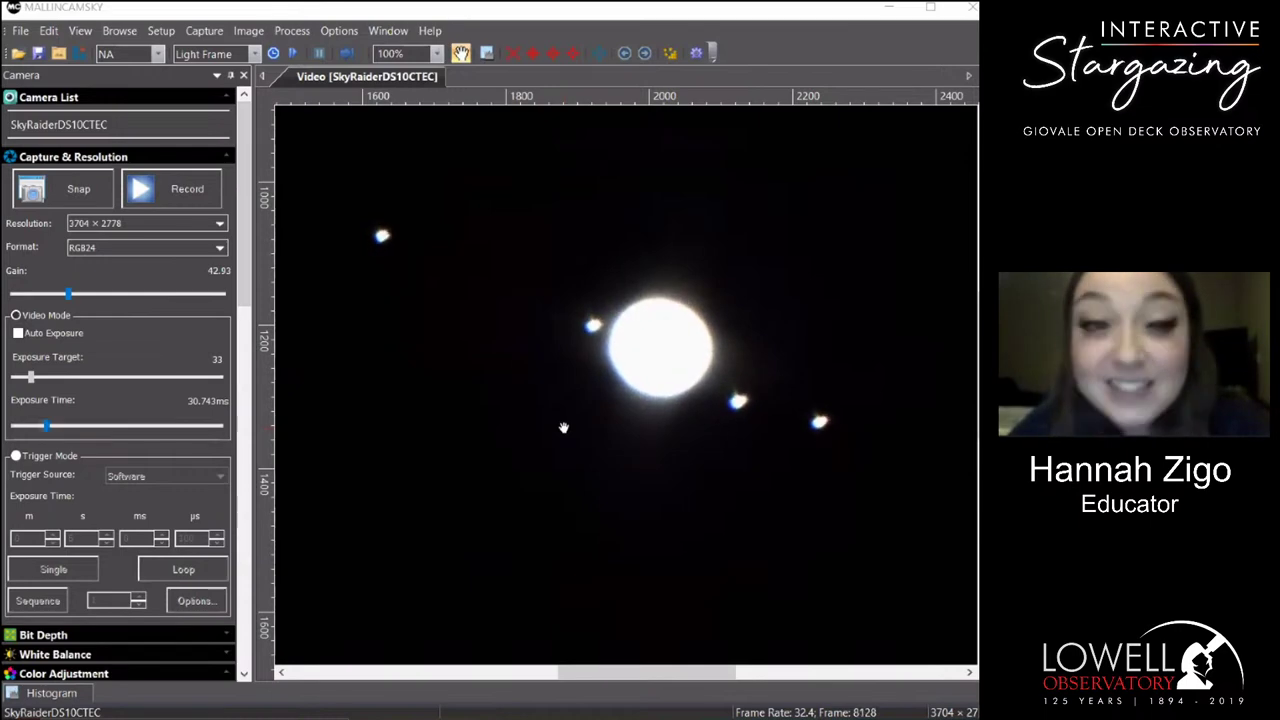
{"action": "scroll", "coordinate": [557, 420], "scroll_direction": "down", "scroll_amount": 2}
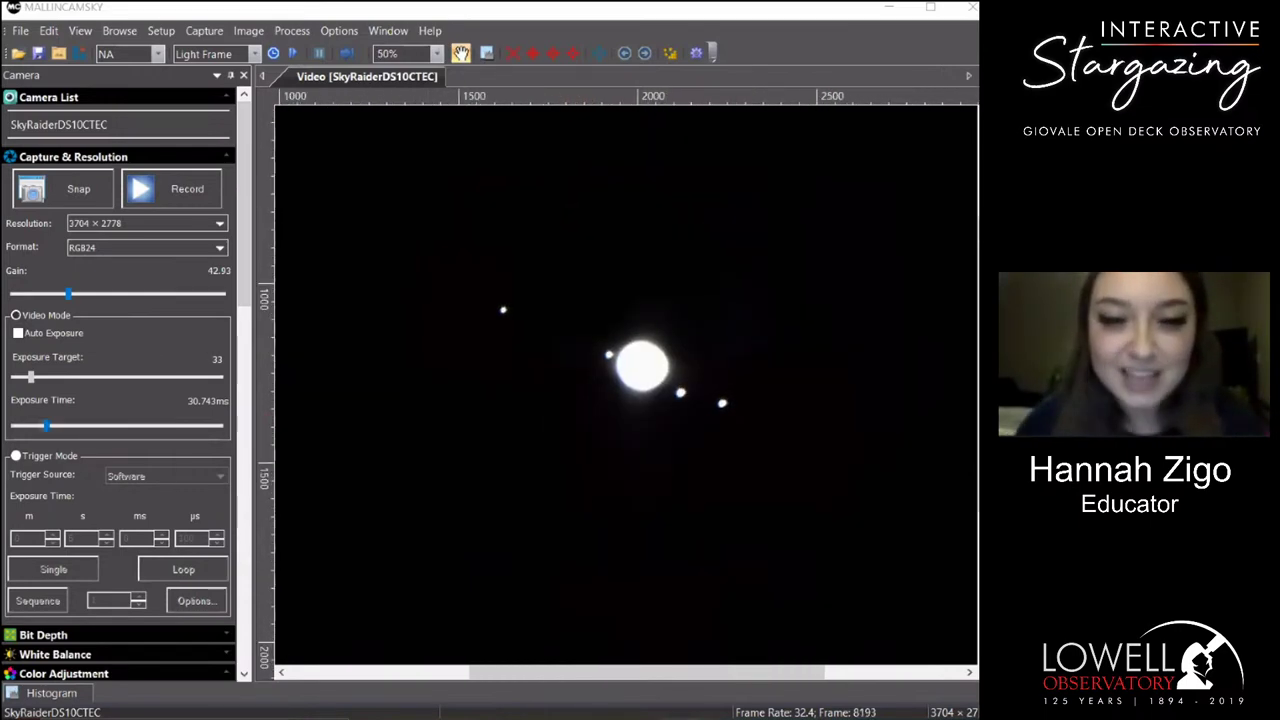
Switch to PlaneWave Interface, select Saturn on the sky chart and slew the telescope to it.
{"action": "left_click", "coordinate": [573, 680]}
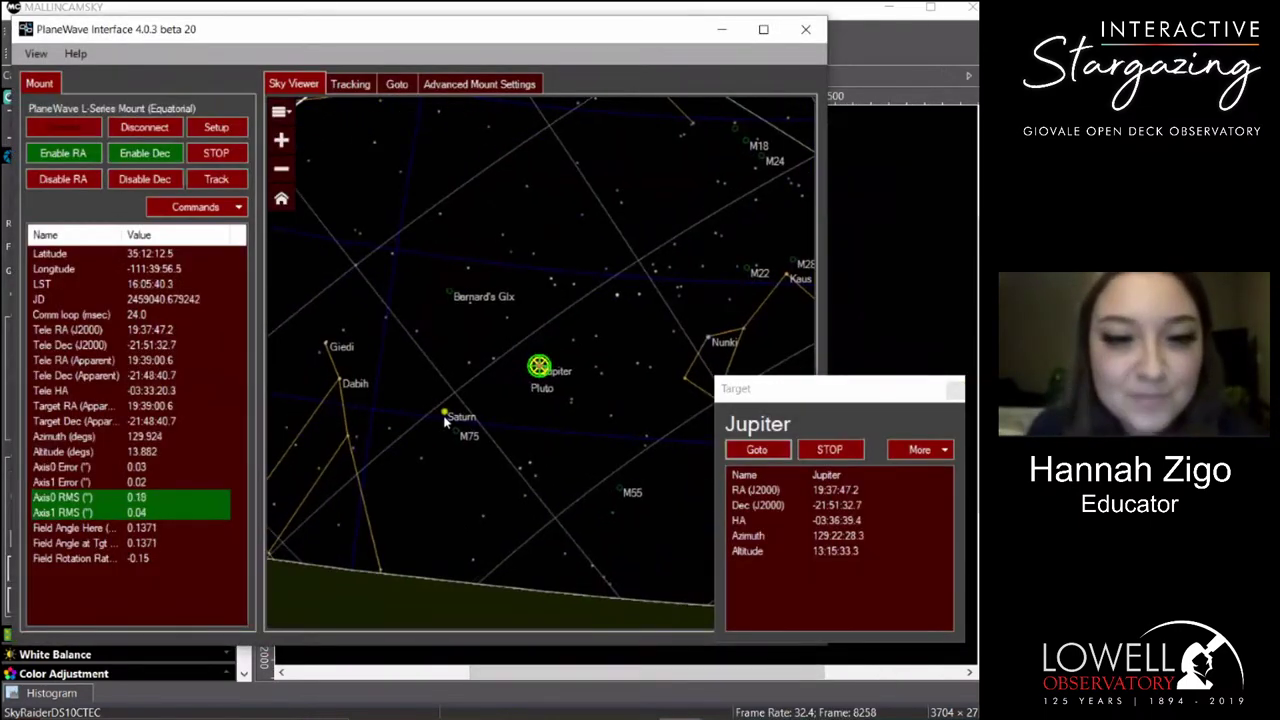
{"action": "left_click", "coordinate": [475, 425]}
{"action": "left_click", "coordinate": [757, 450]}
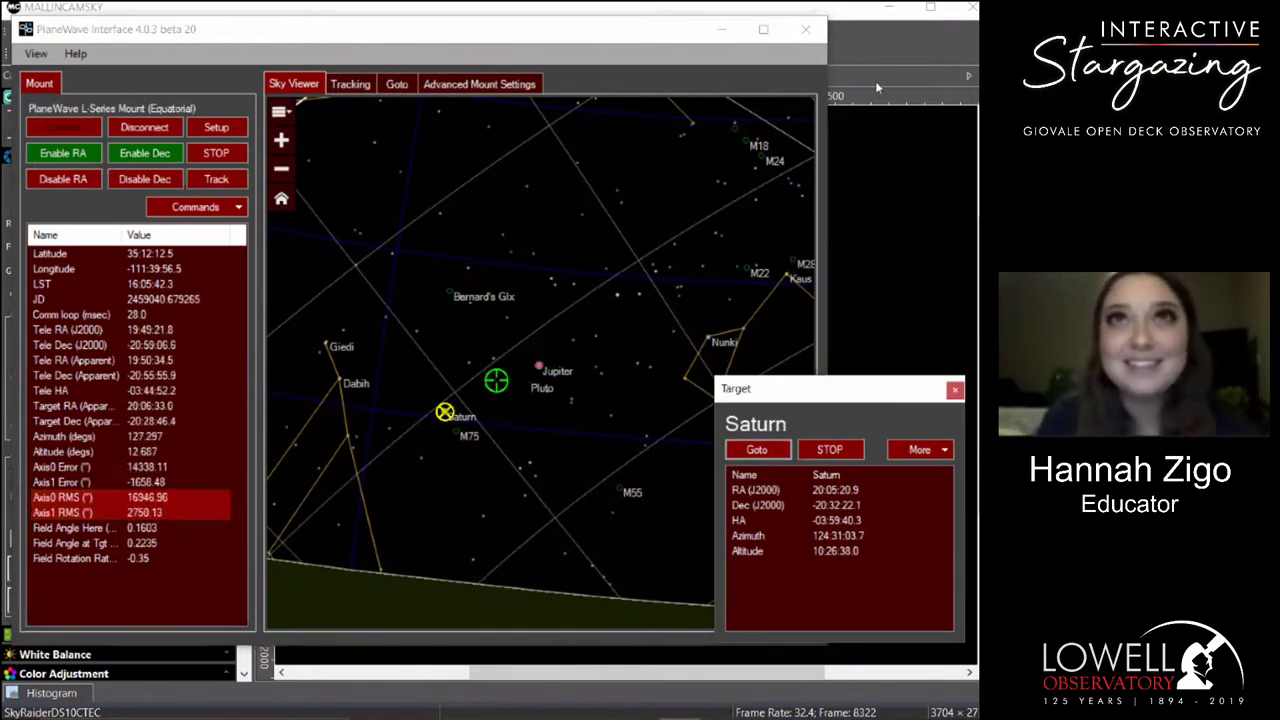
Switch to MallinCamSky, lower the gain to 6.45 and the exposure time to 10.683 ms, and magnify Saturn and its rings to 100%.
{"action": "left_click", "coordinate": [877, 80]}
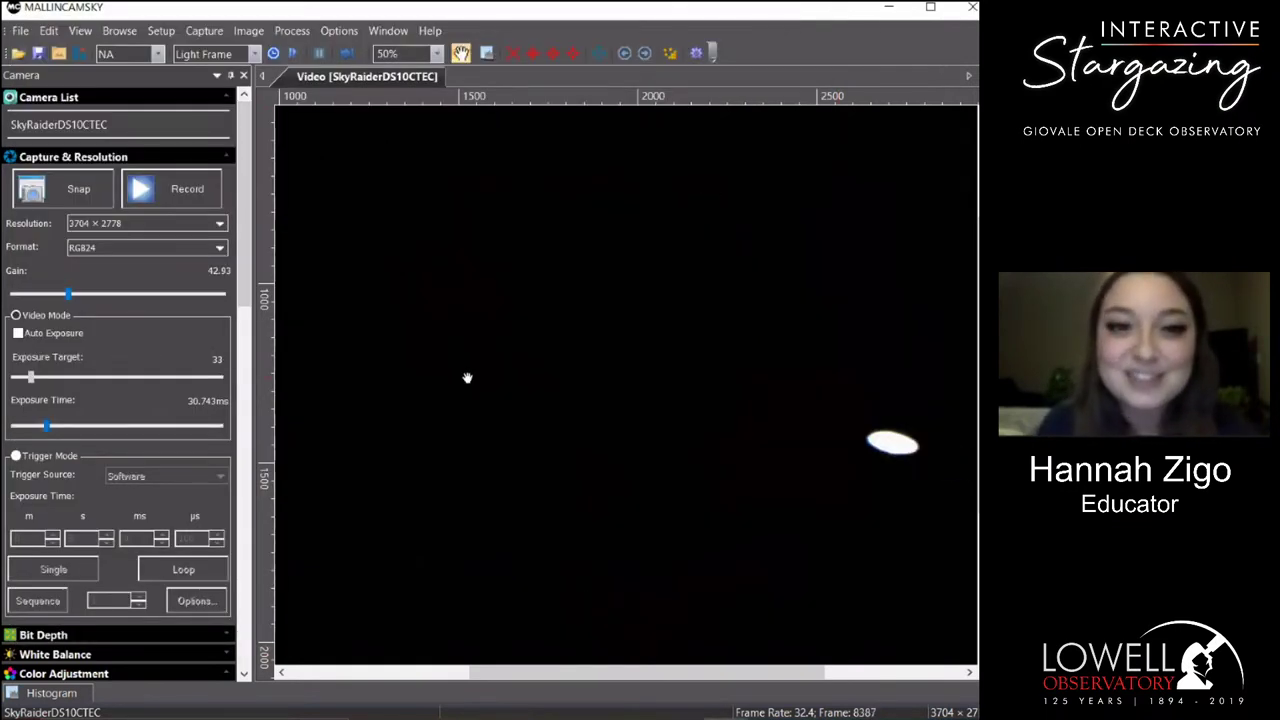
{"action": "left_click_drag", "start_coordinate": [68, 293], "coordinate": [19, 293]}
{"action": "left_click_drag", "start_coordinate": [49, 426], "coordinate": [35, 427]}
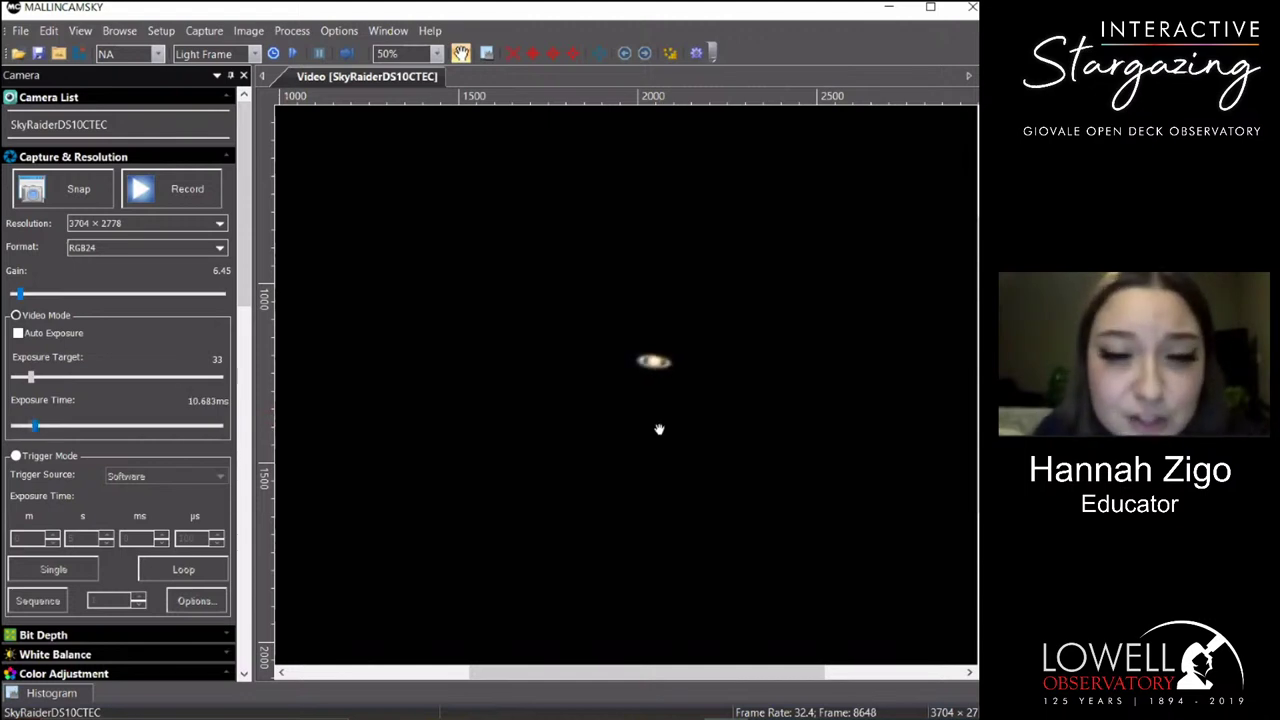
{"action": "scroll", "coordinate": [660, 428], "scroll_direction": "up", "scroll_amount": 1}
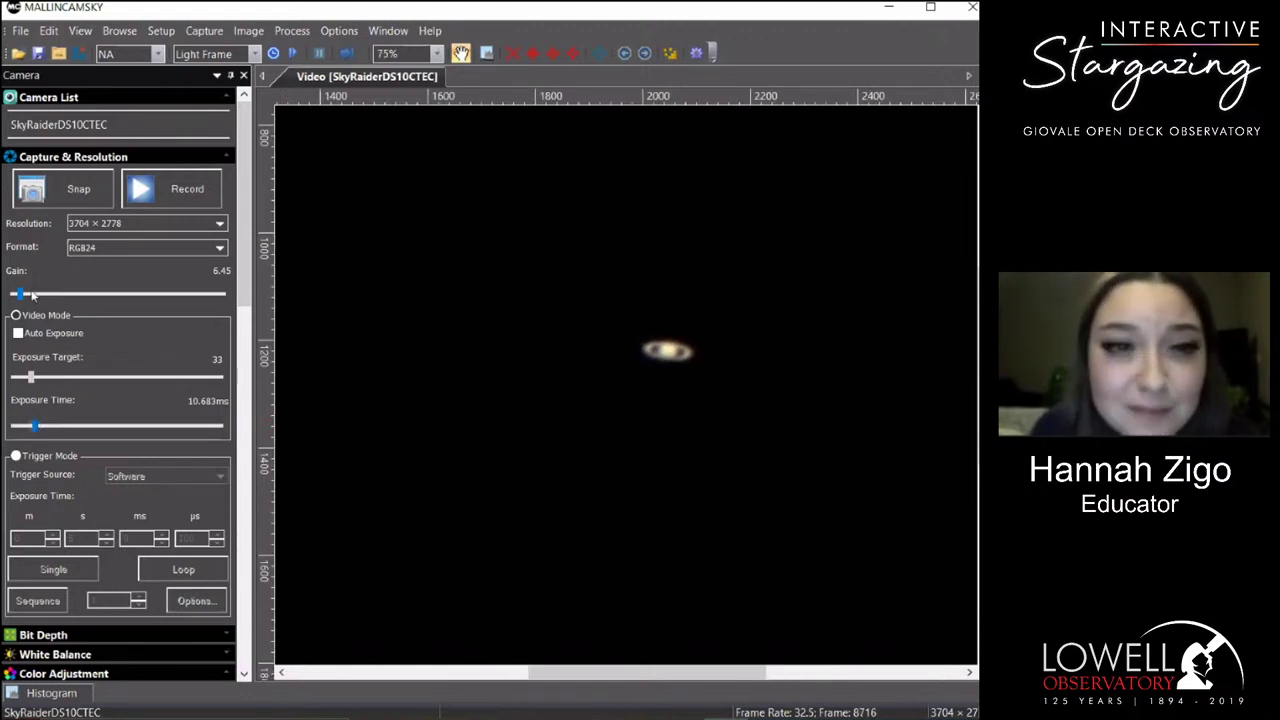
{"action": "left_click_drag", "start_coordinate": [21, 294], "coordinate": [21, 294]}
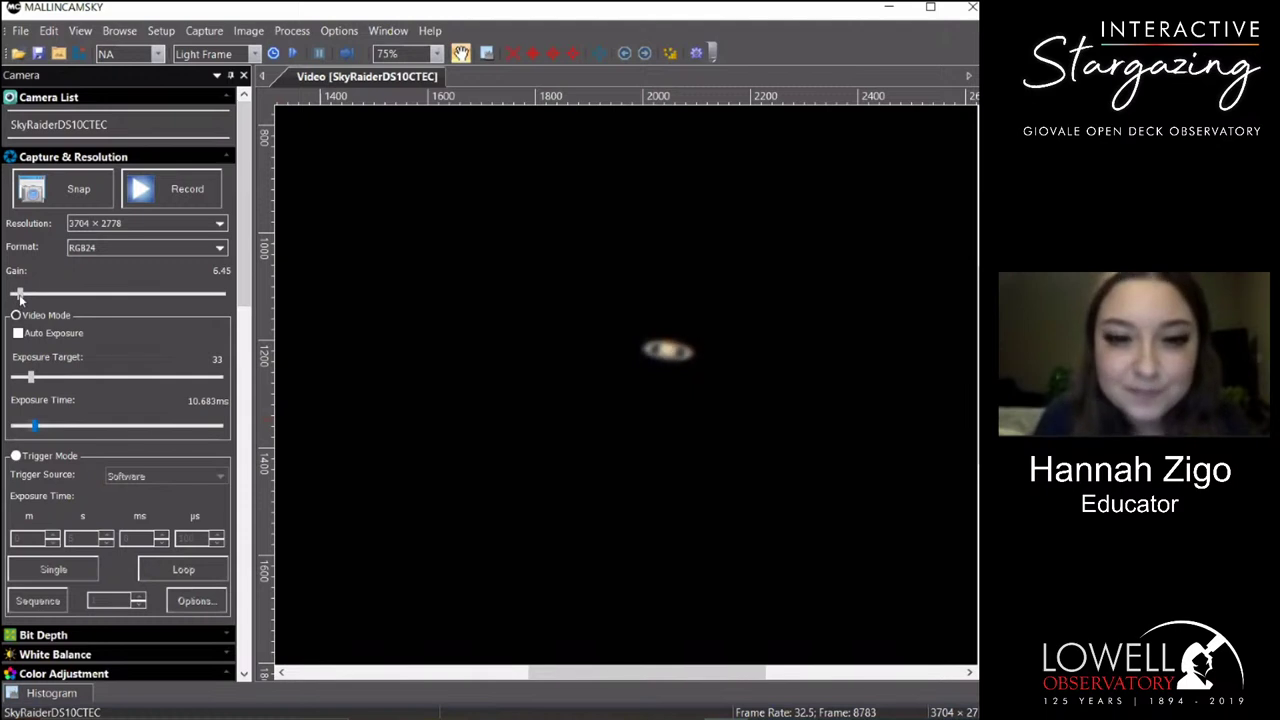
{"action": "scroll", "coordinate": [666, 440], "scroll_direction": "up", "scroll_amount": 1}
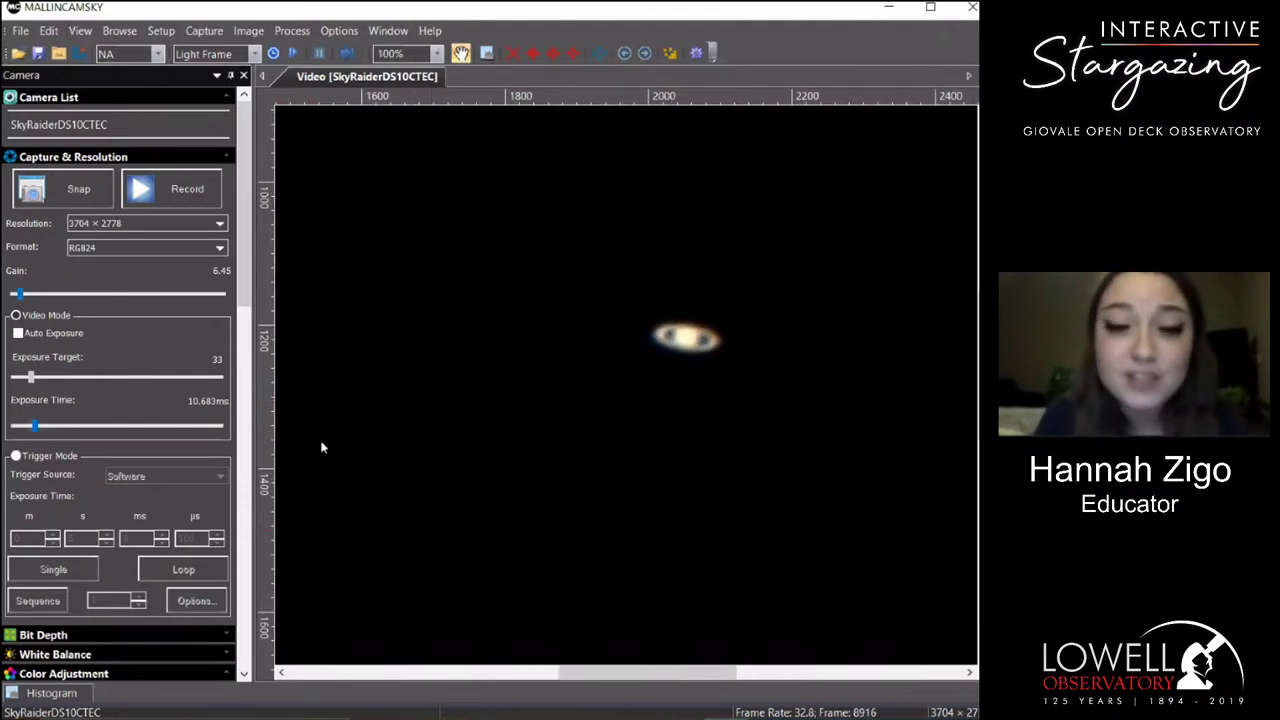
Raise the exposure time to 3306.158 ms and the gain to 14.07 to show Saturn's moons at 60% magnification.
{"action": "left_click_drag", "start_coordinate": [35, 425], "coordinate": [192, 425]}
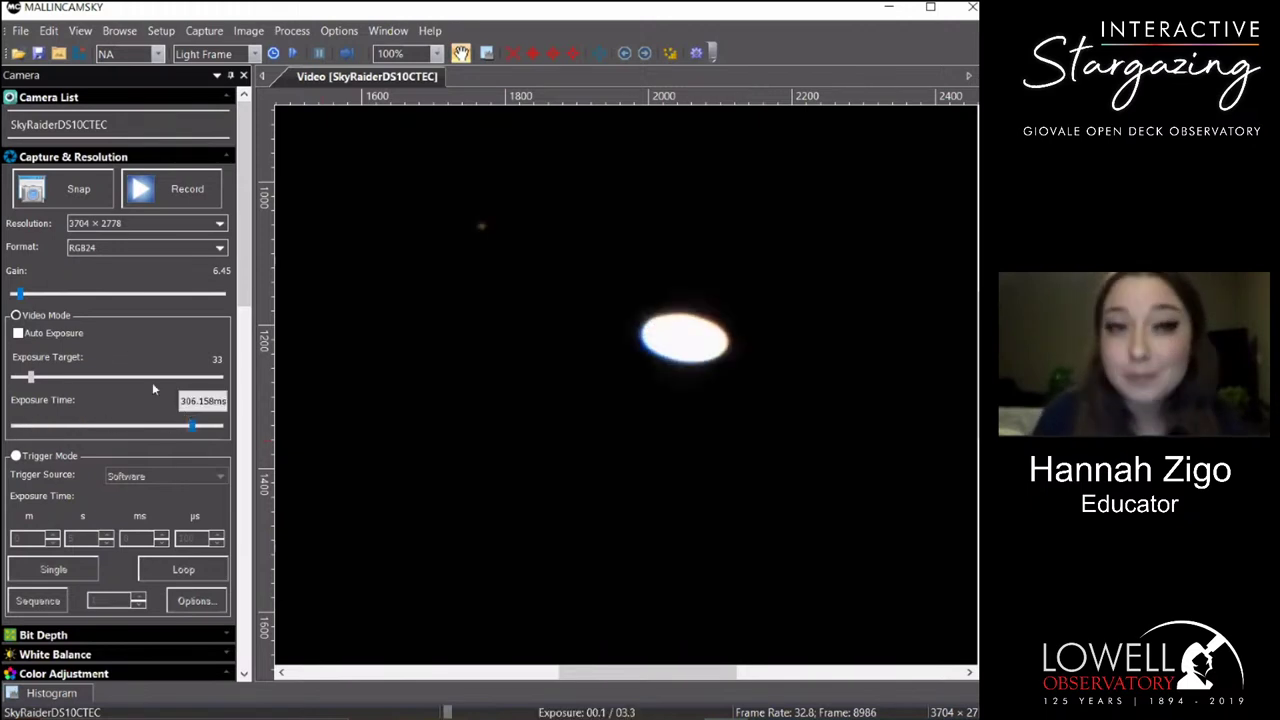
{"action": "left_click_drag", "start_coordinate": [18, 293], "coordinate": [58, 294]}
{"action": "scroll", "coordinate": [650, 463], "scroll_direction": "down", "scroll_amount": 1}
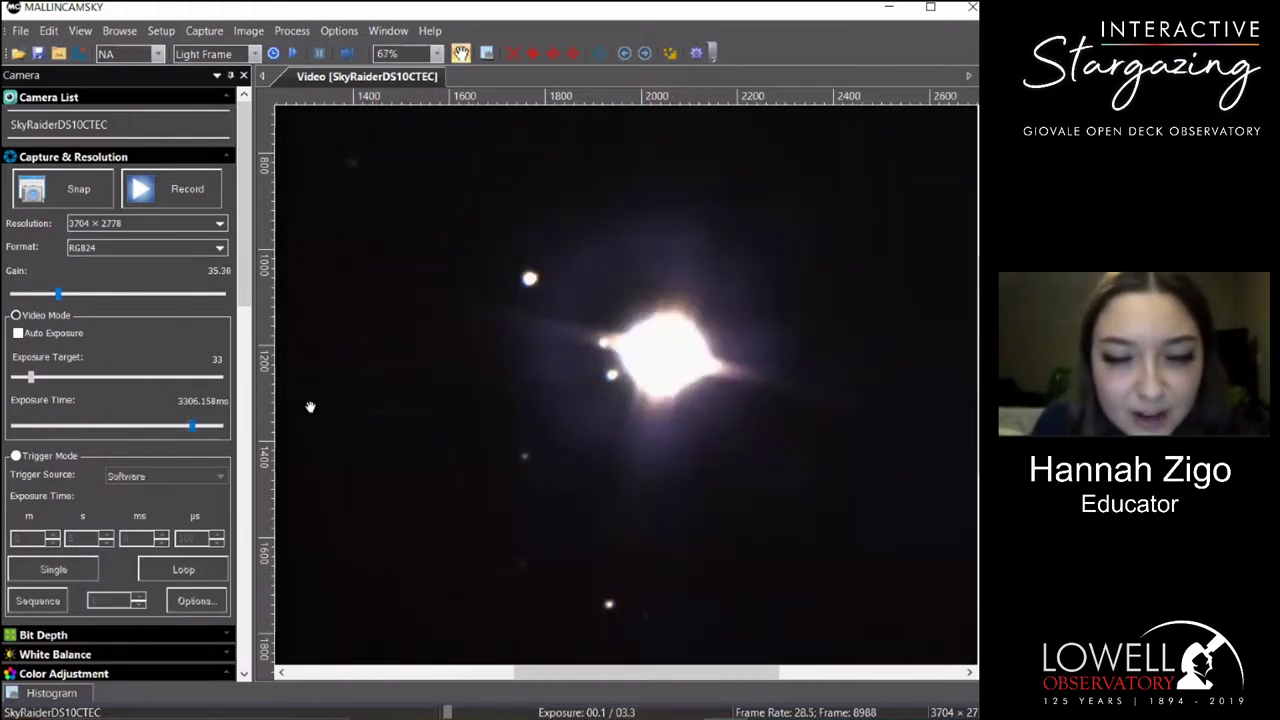
{"action": "scroll", "coordinate": [310, 407], "scroll_direction": "down", "scroll_amount": 1}
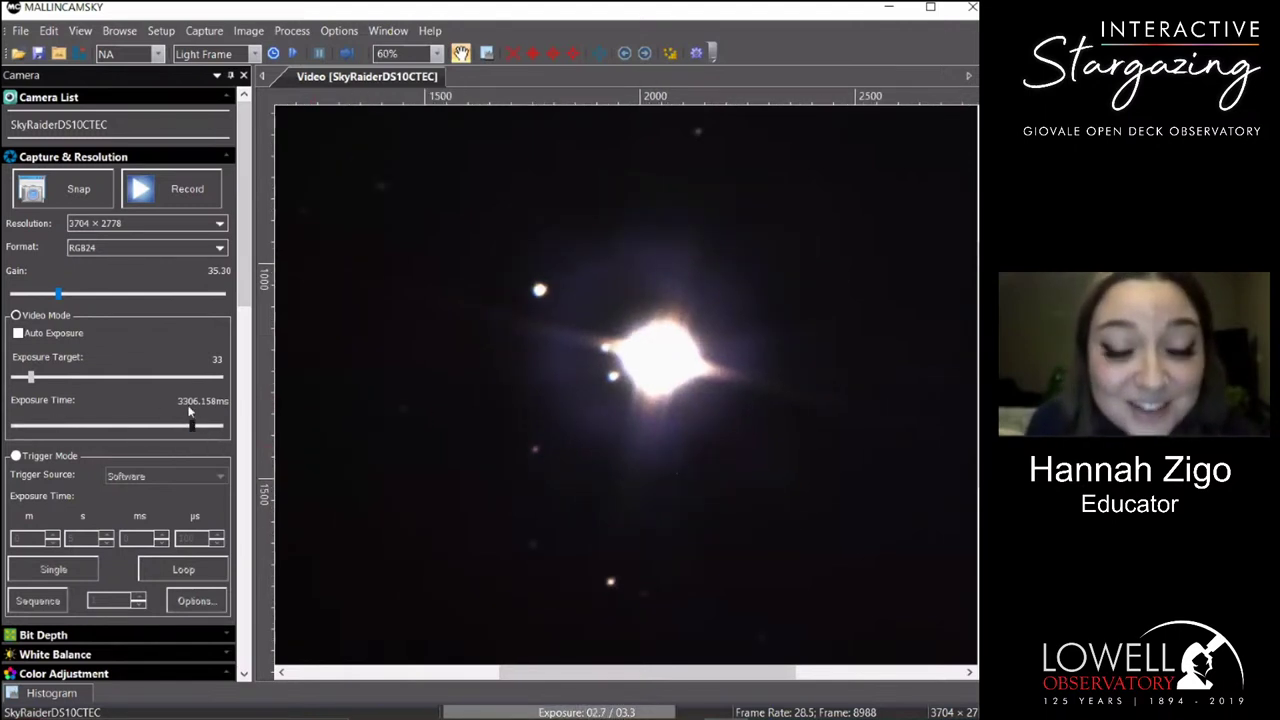
{"action": "left_click_drag", "start_coordinate": [58, 294], "coordinate": [30, 294]}
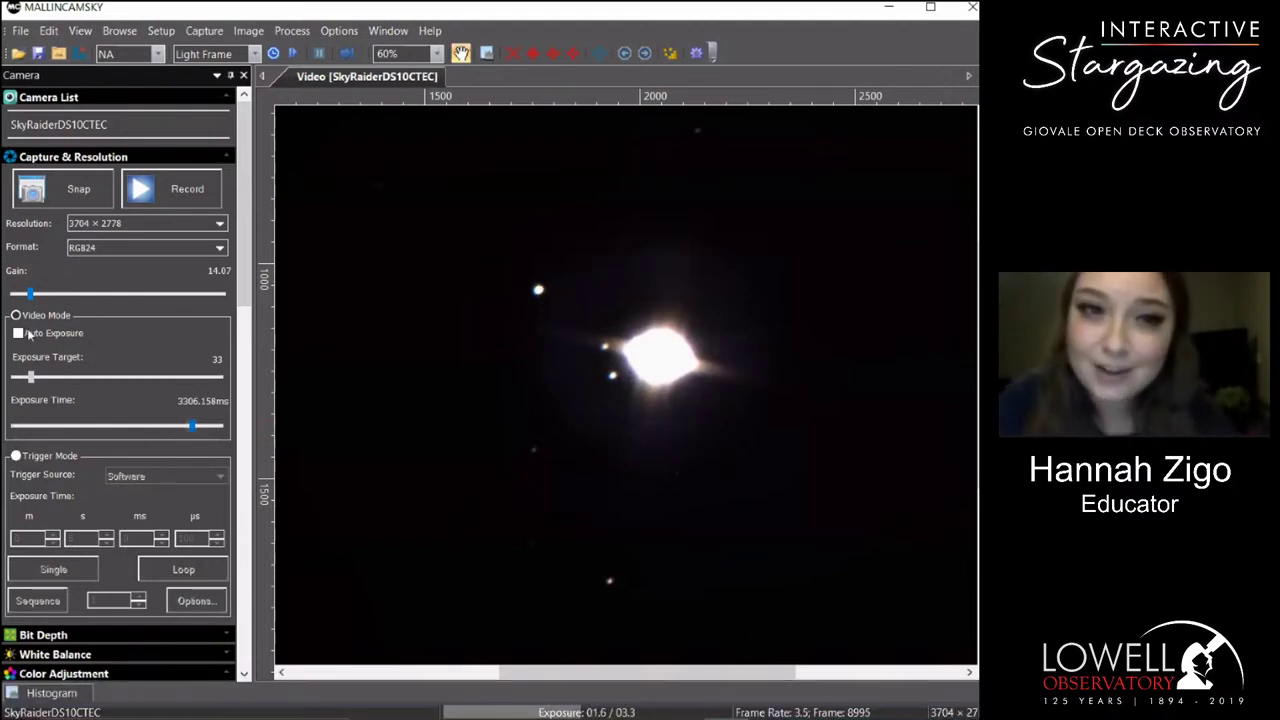
Lower the exposure time to 5.821 ms and the gain to 10.80 to show Saturn's rings at 80% magnification.
{"action": "left_click_drag", "start_coordinate": [190, 425], "coordinate": [32, 425]}
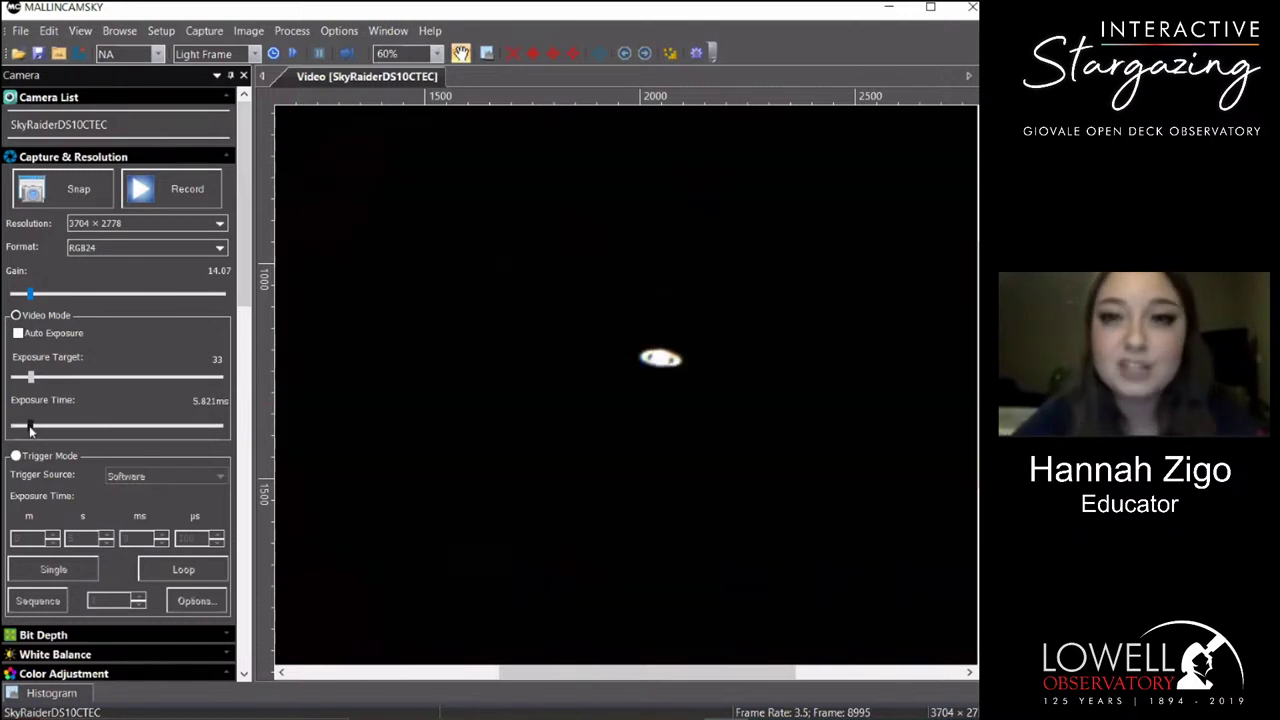
{"action": "left_click_drag", "start_coordinate": [28, 293], "coordinate": [25, 295]}
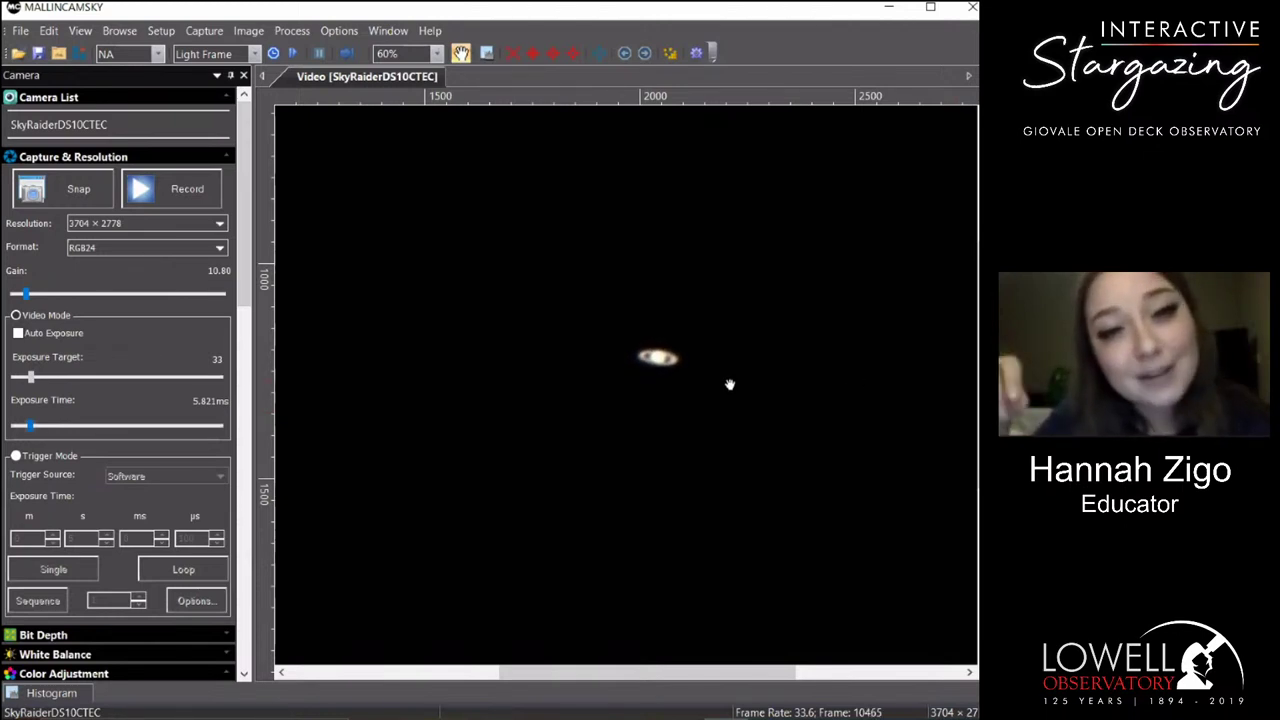
{"action": "scroll", "coordinate": [730, 380], "scroll_direction": "up", "scroll_amount": 2}
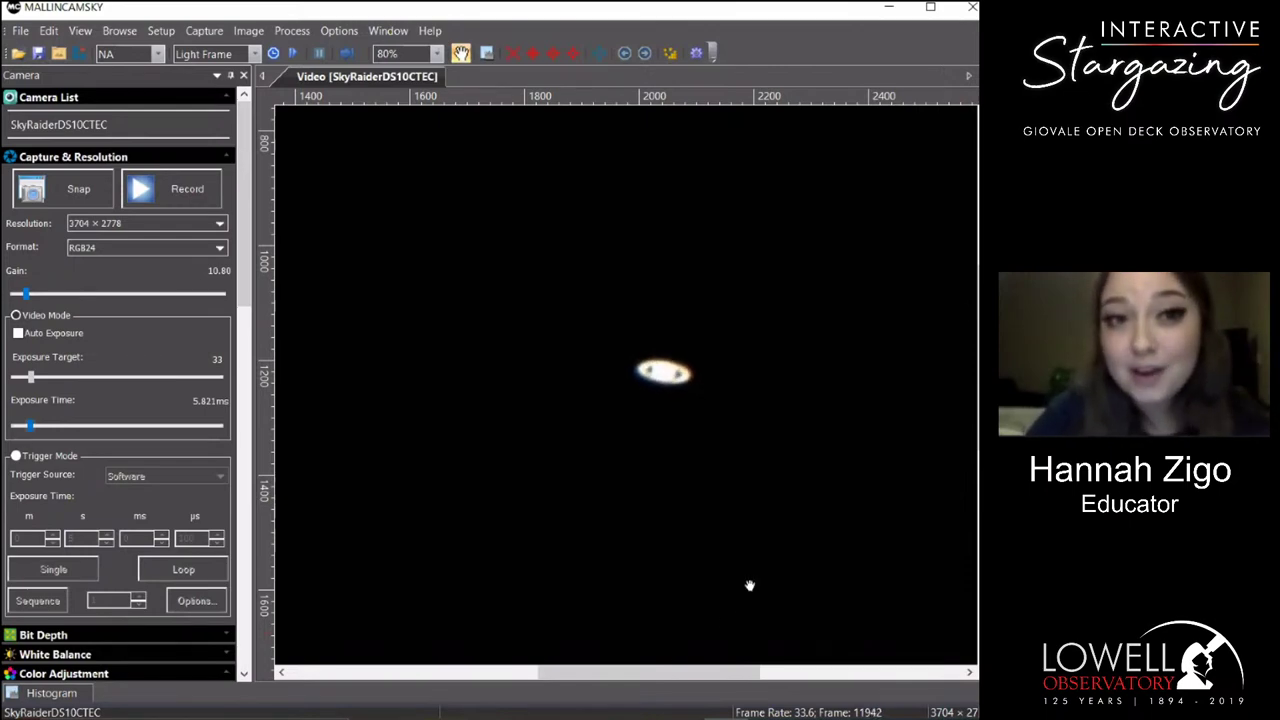
Switch to PlaneWave Interface, select Pluto on the sky chart, slew the telescope to it and return to MallinCamSky.
{"action": "left_click", "coordinate": [680, 718]}
{"action": "left_click", "coordinate": [553, 650]}
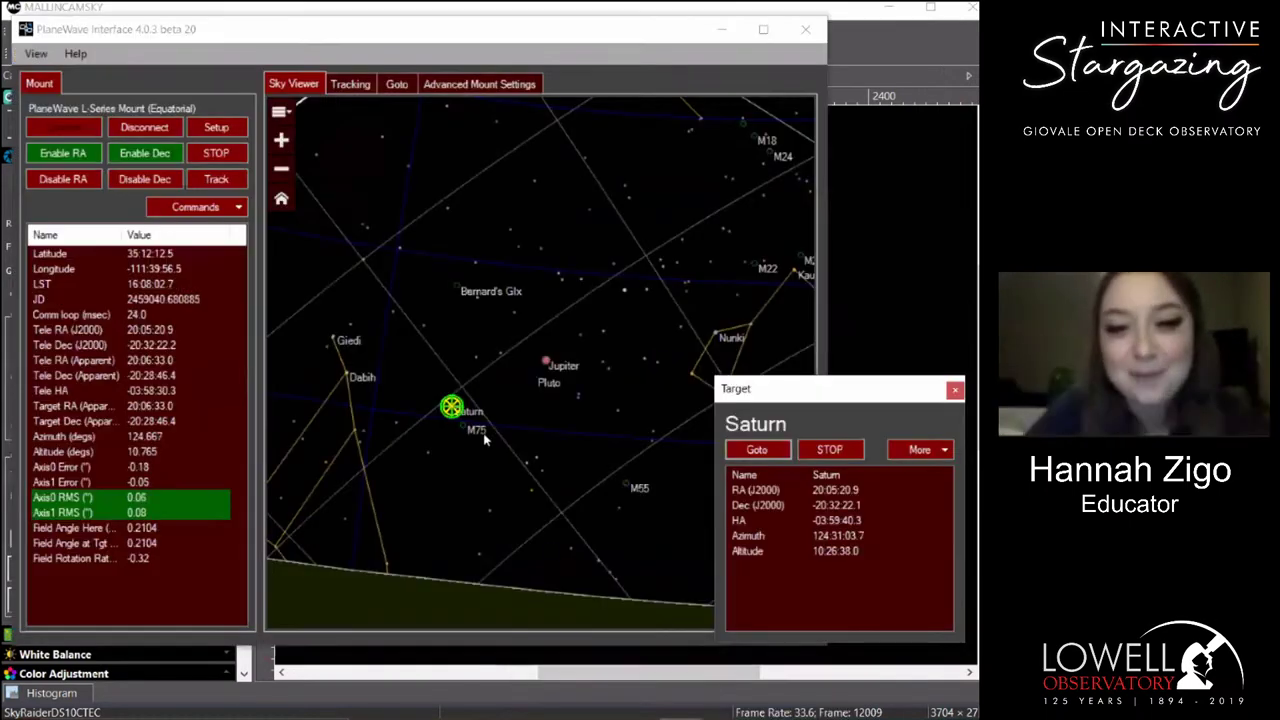
{"action": "left_click", "coordinate": [541, 384]}
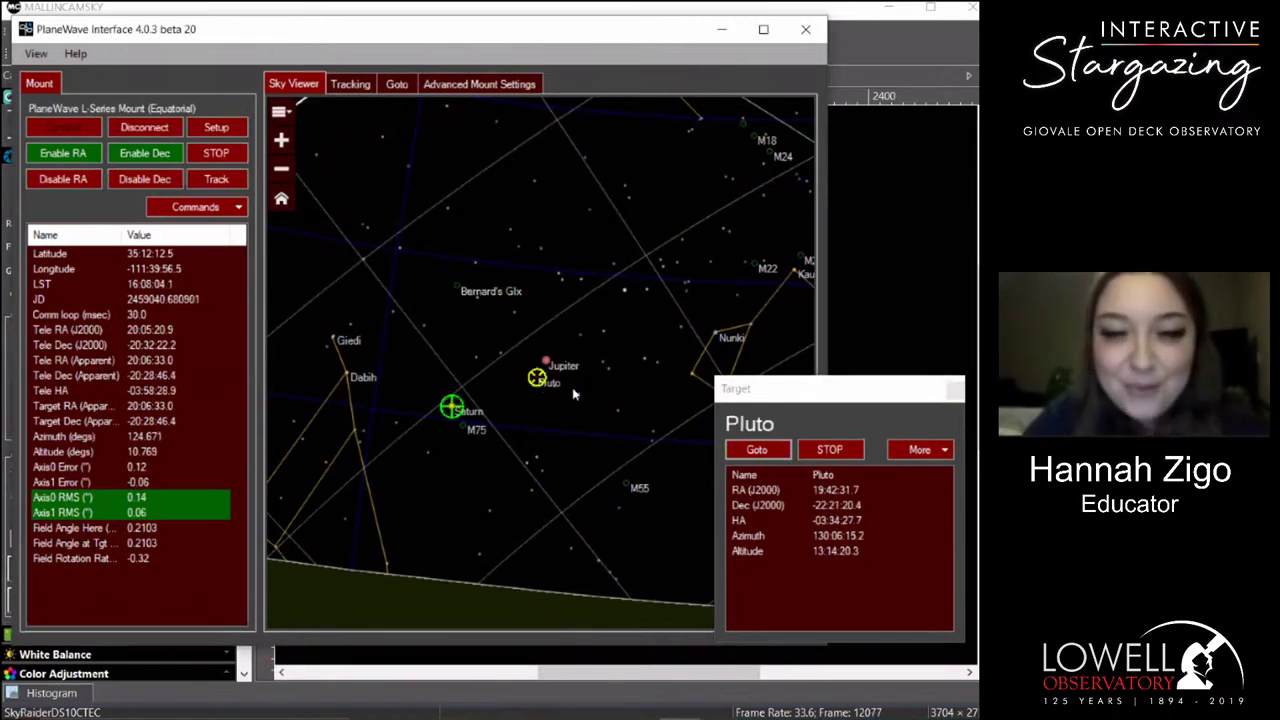
{"action": "left_click", "coordinate": [757, 449]}
{"action": "left_click", "coordinate": [900, 138]}
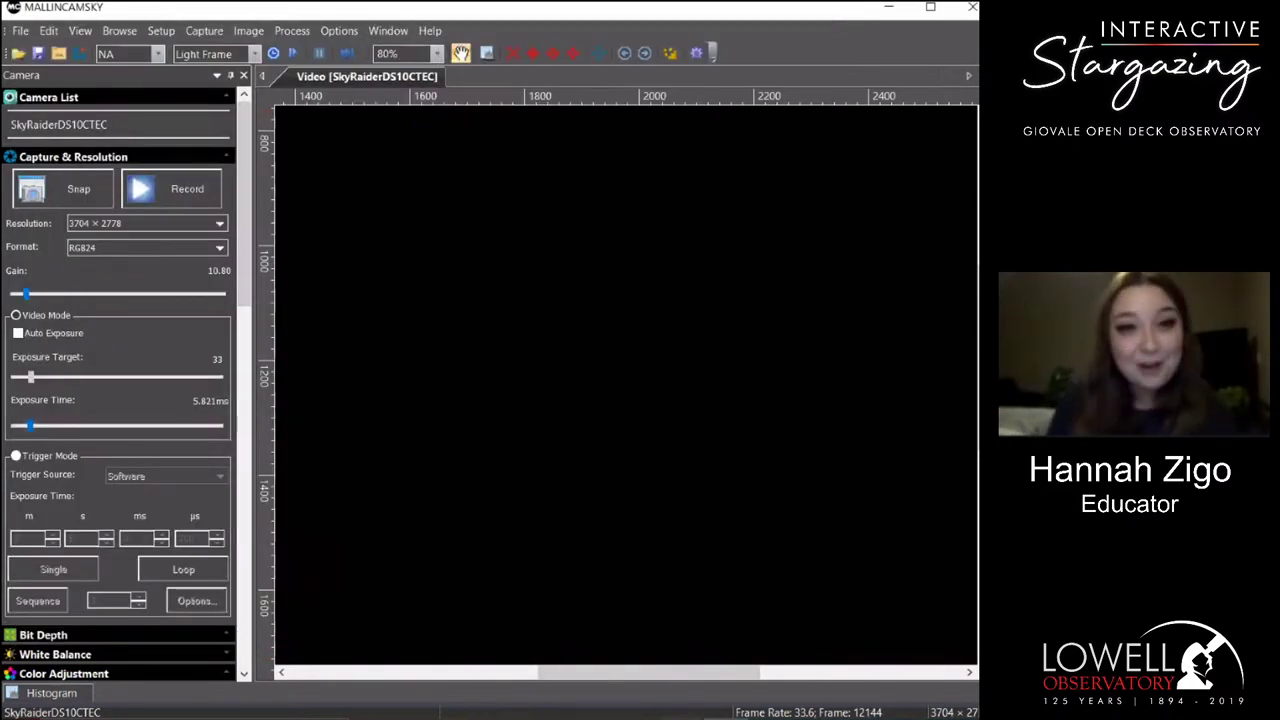
Look at the earlier image Pluto_07082020.png in Photos and return to MallinCamSky.
{"action": "mouse_move", "coordinate": [783, 702]}
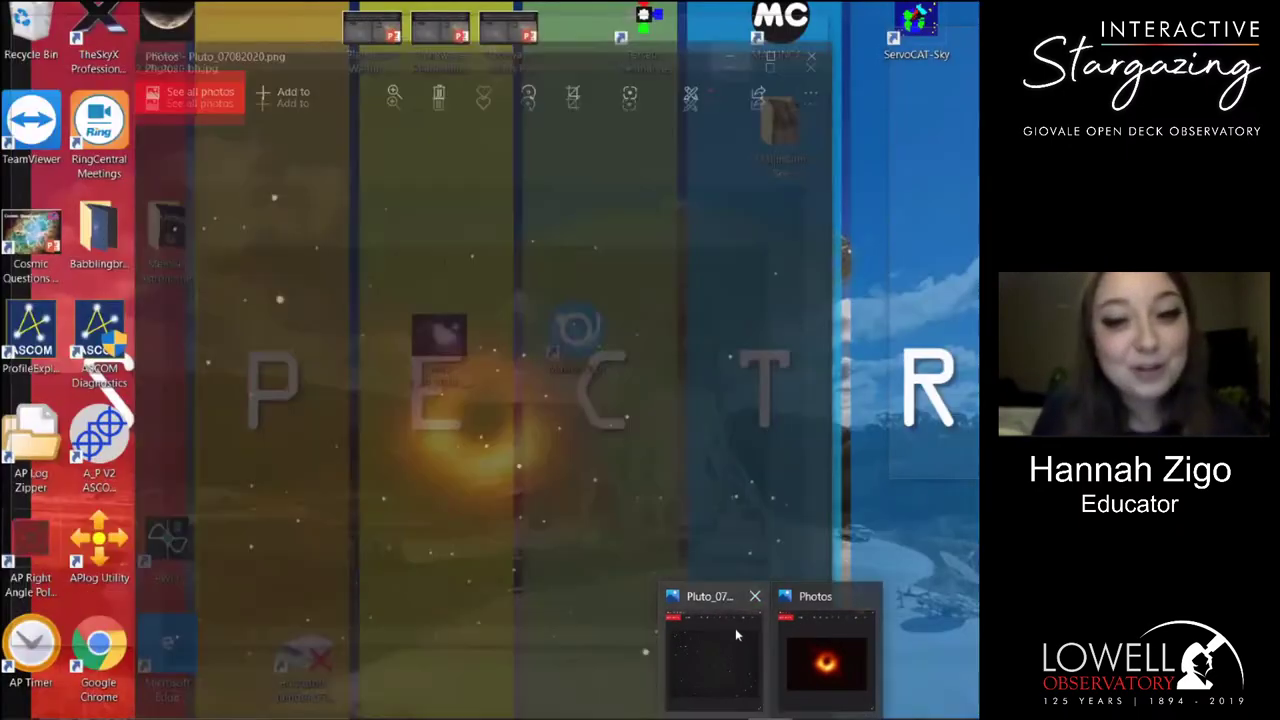
{"action": "left_click", "coordinate": [735, 628]}
{"action": "left_click", "coordinate": [895, 520]}
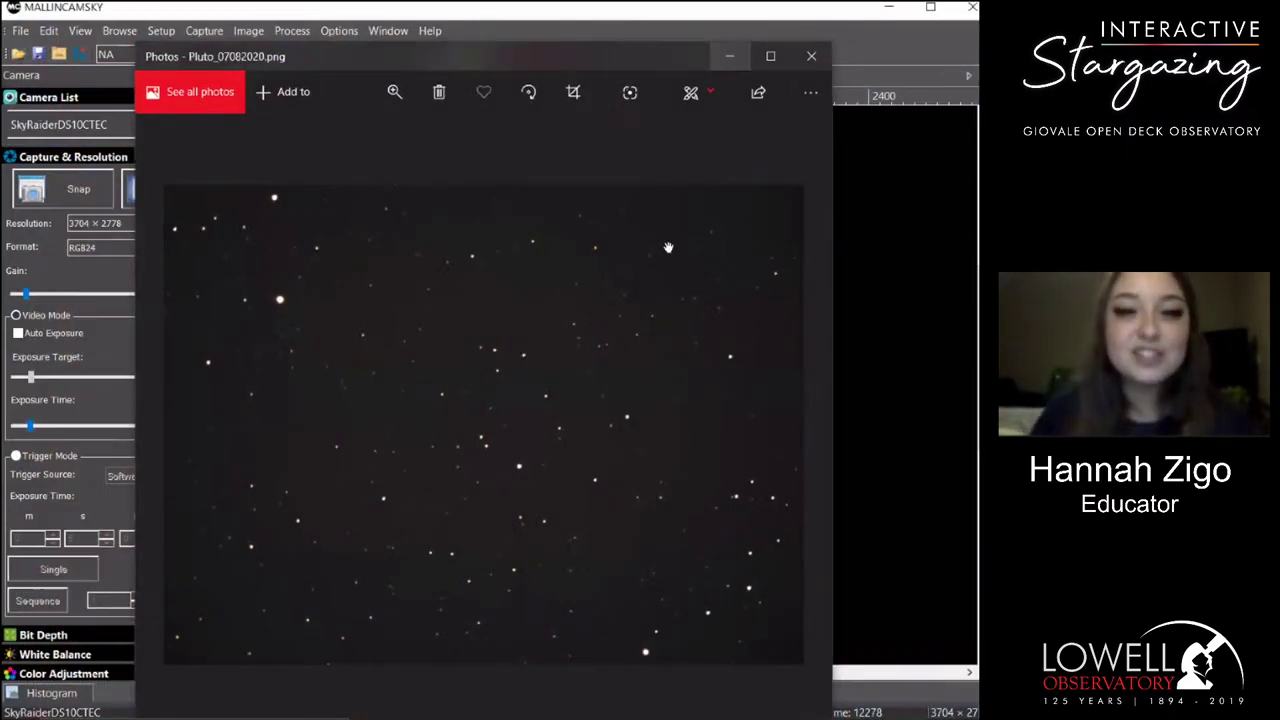
Switch the camera to trigger mode with a 10 s exposure and start looped captures, viewed at 25% magnification.
{"action": "scroll", "coordinate": [395, 350], "scroll_direction": "down", "scroll_amount": 4}
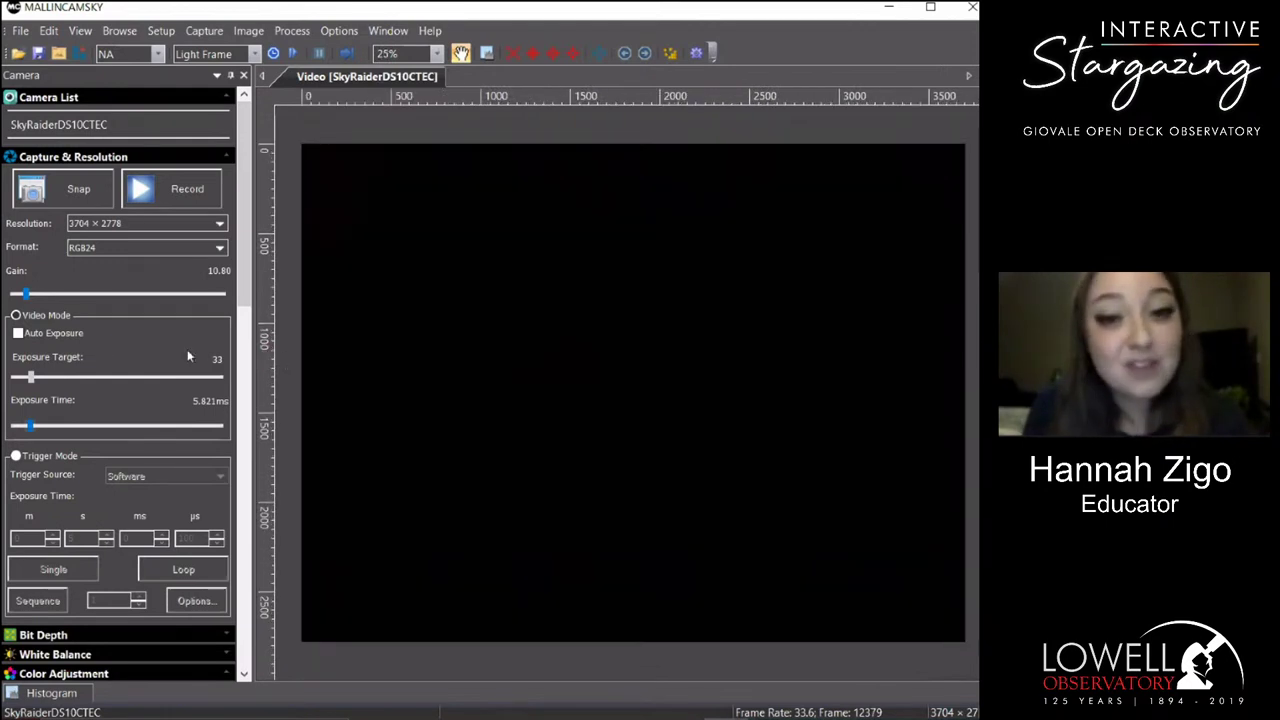
{"action": "left_click", "coordinate": [36, 455]}
{"action": "left_click", "coordinate": [106, 534]}
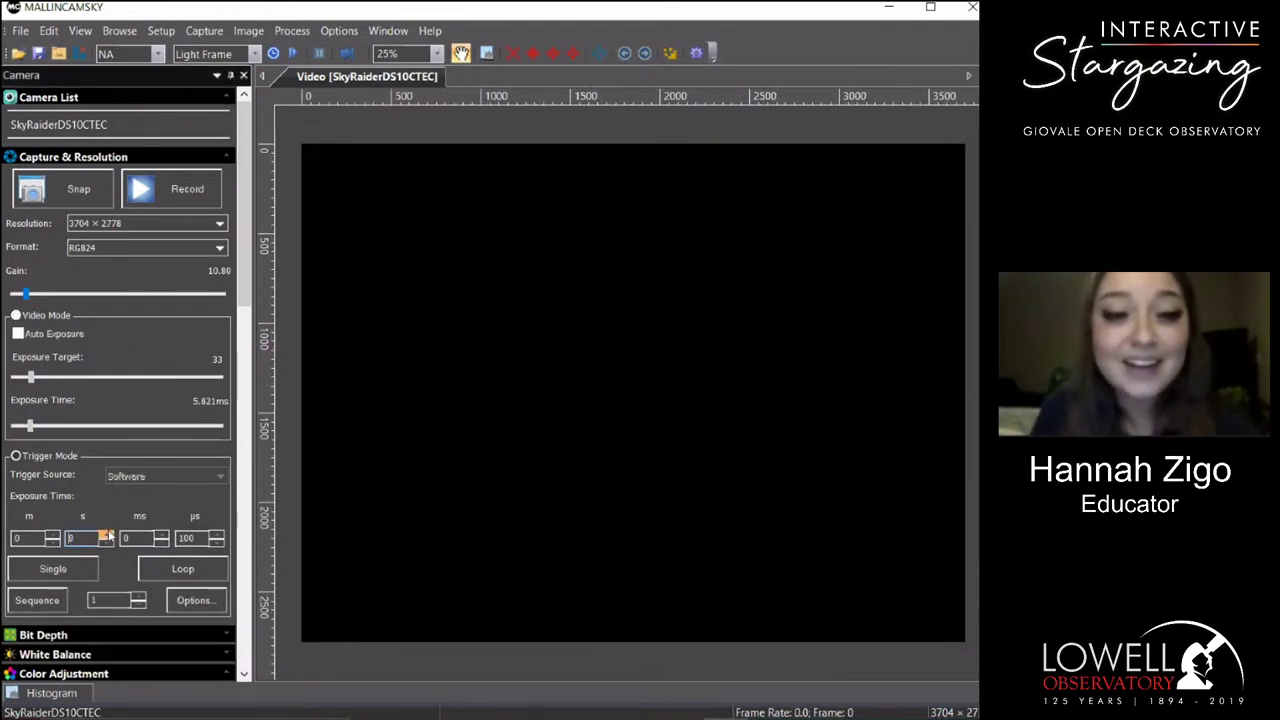
{"action": "left_click", "coordinate": [182, 568]}
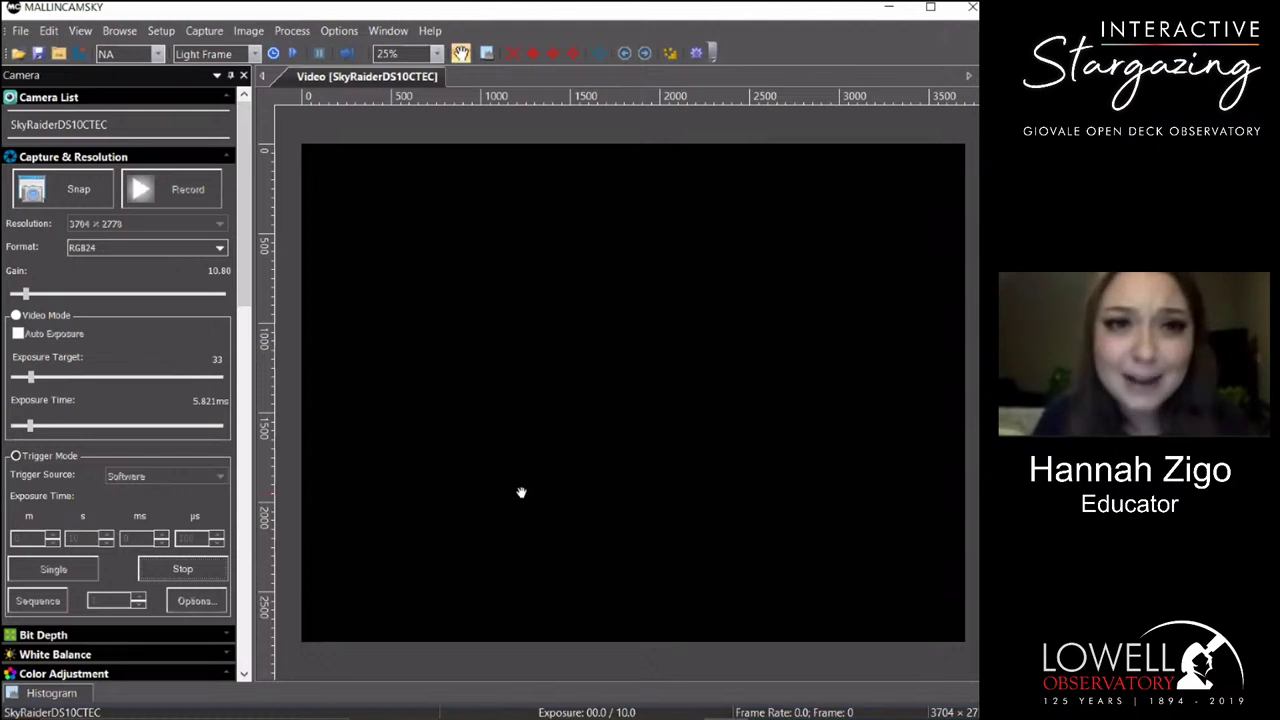
Stop the loop, raise the gain to 46.20 and the exposure to 12 s, and restart looped captures of Pluto's star field.
{"action": "left_click", "coordinate": [188, 565]}
{"action": "left_click_drag", "start_coordinate": [26, 294], "coordinate": [73, 296]}
{"action": "left_click", "coordinate": [106, 534]}
{"action": "left_click", "coordinate": [106, 534]}
{"action": "left_click", "coordinate": [178, 568]}
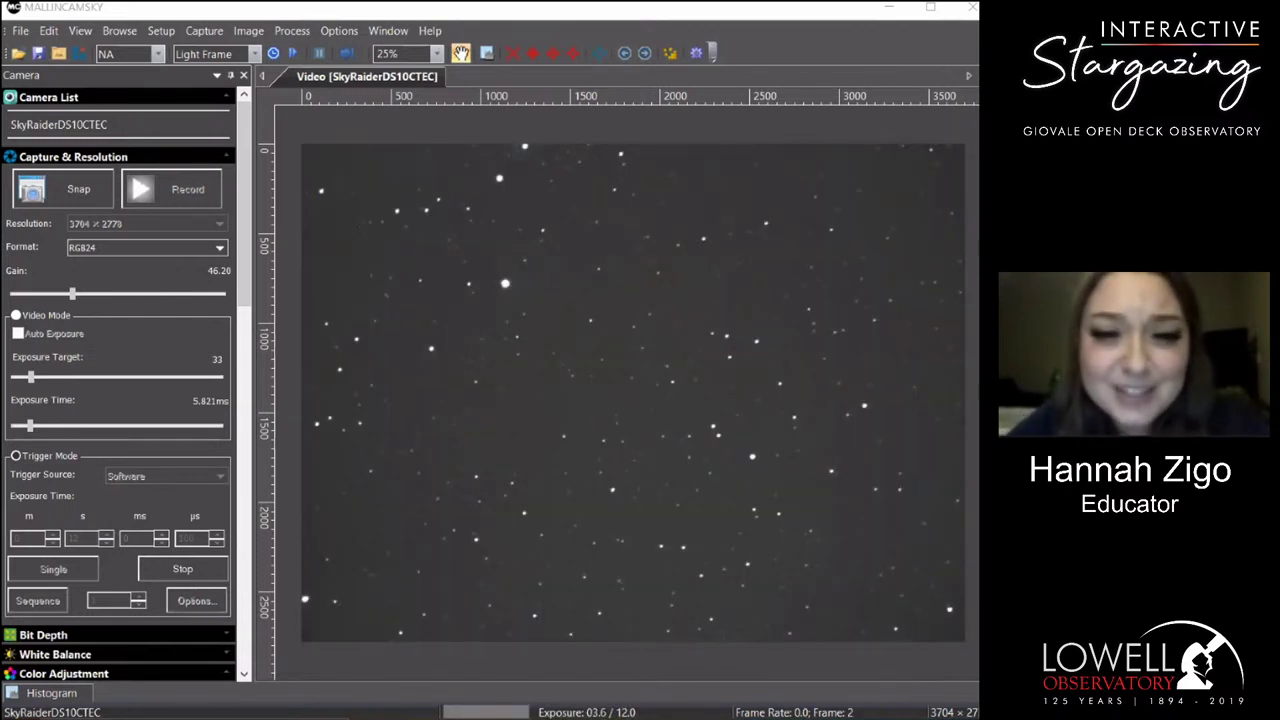
Save the captured Pluto frame as Pluto_07092020.png in the Babblingbrooks folder.
{"action": "left_click", "coordinate": [20, 30]}
{"action": "left_click", "coordinate": [52, 118]}
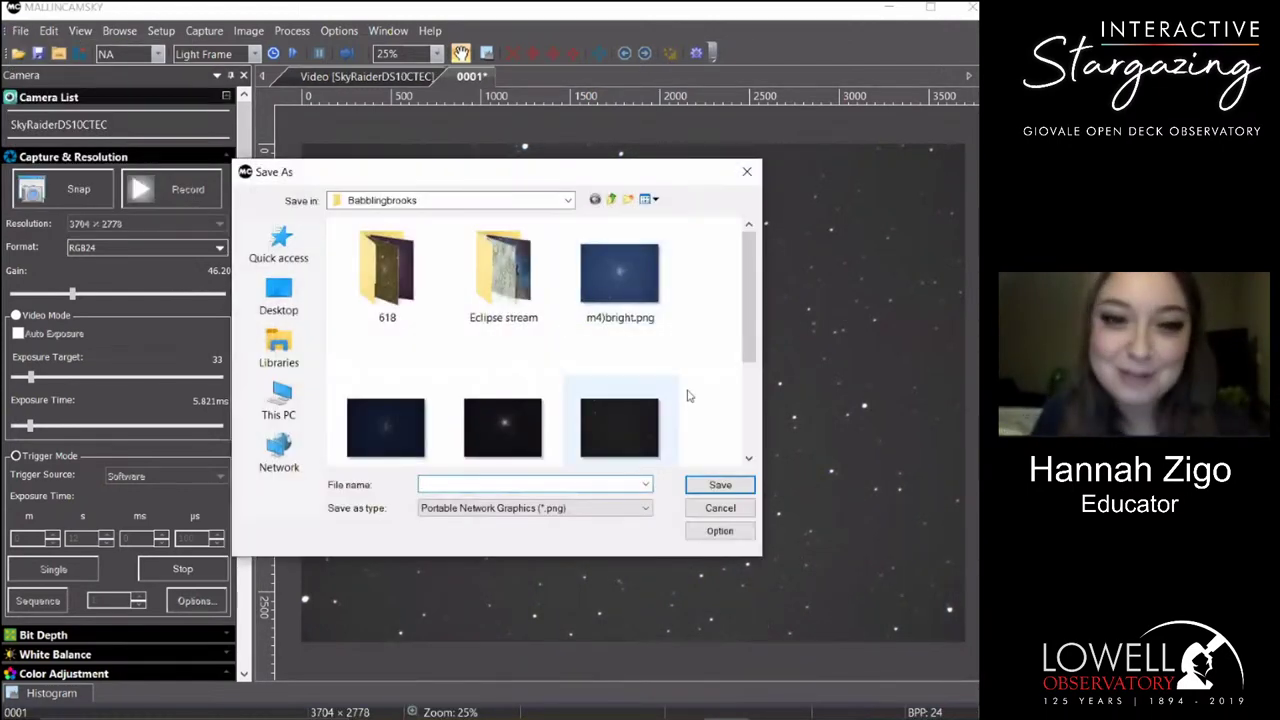
{"action": "scroll", "coordinate": [612, 368], "scroll_direction": "up", "scroll_amount": 2}
{"action": "left_click", "coordinate": [620, 415]}
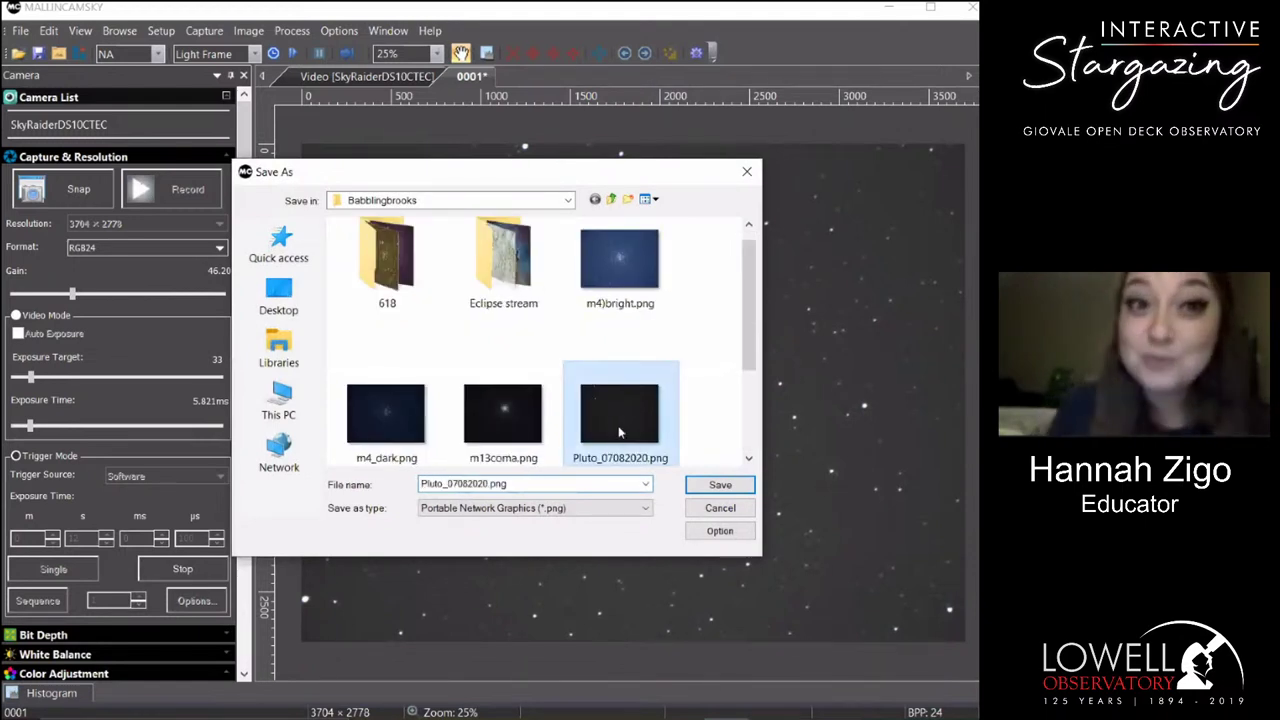
{"action": "left_click", "coordinate": [467, 484]}
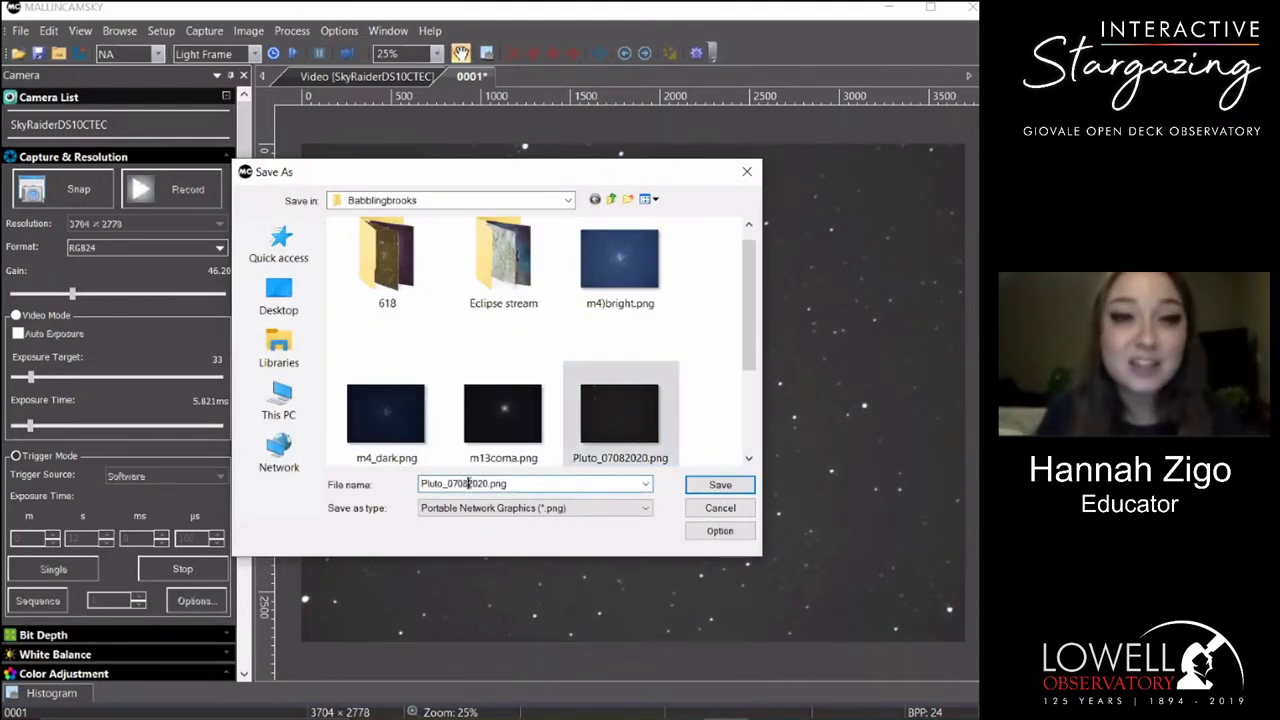
{"action": "key", "text": "BackSpace"}
{"action": "type", "text": "9"}
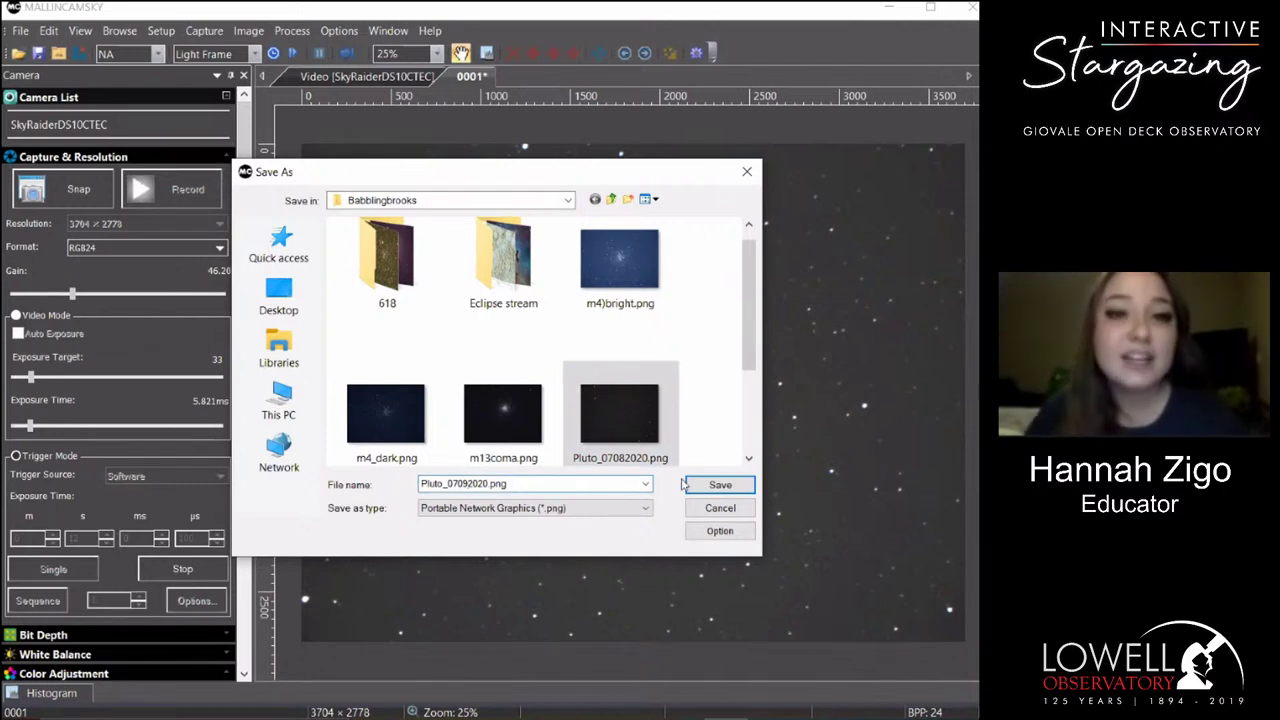
{"action": "left_click", "coordinate": [716, 485]}
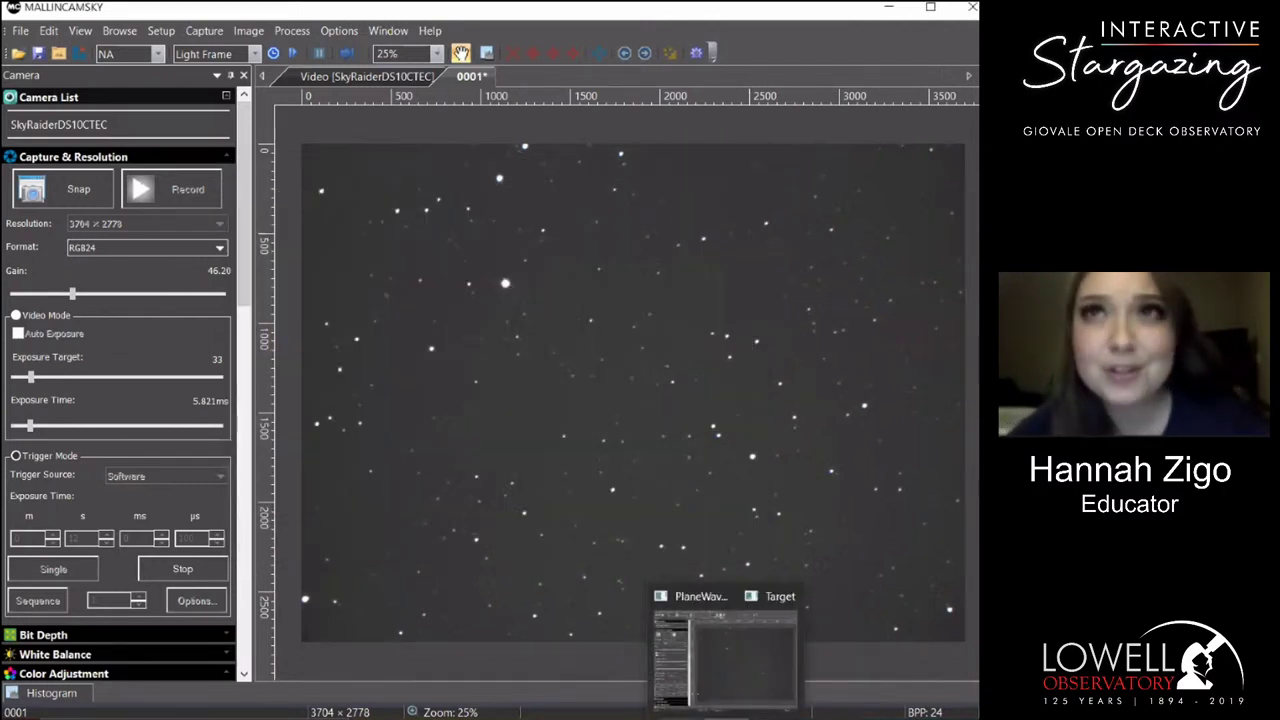
Try to move from Pluto_07082020.png to the newly saved Pluto image in the open Photos viewer, and close the viewer.
{"action": "mouse_move", "coordinate": [703, 688]}
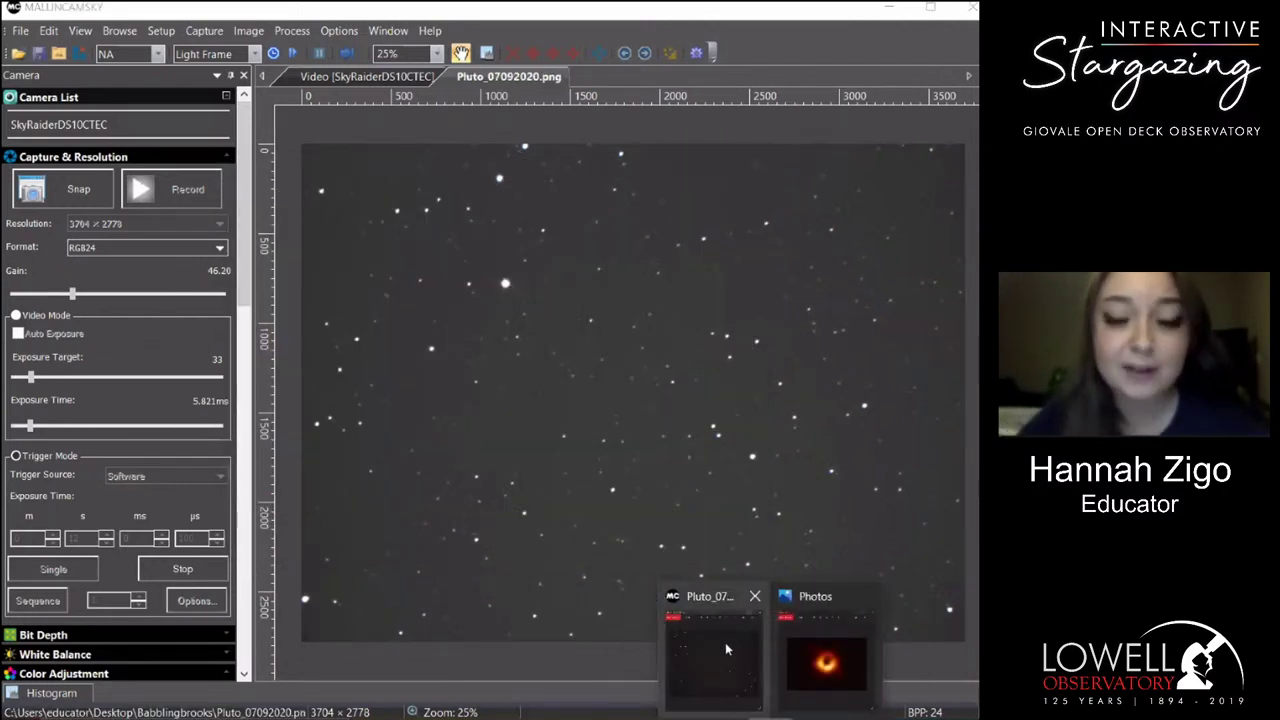
{"action": "left_click", "coordinate": [727, 650]}
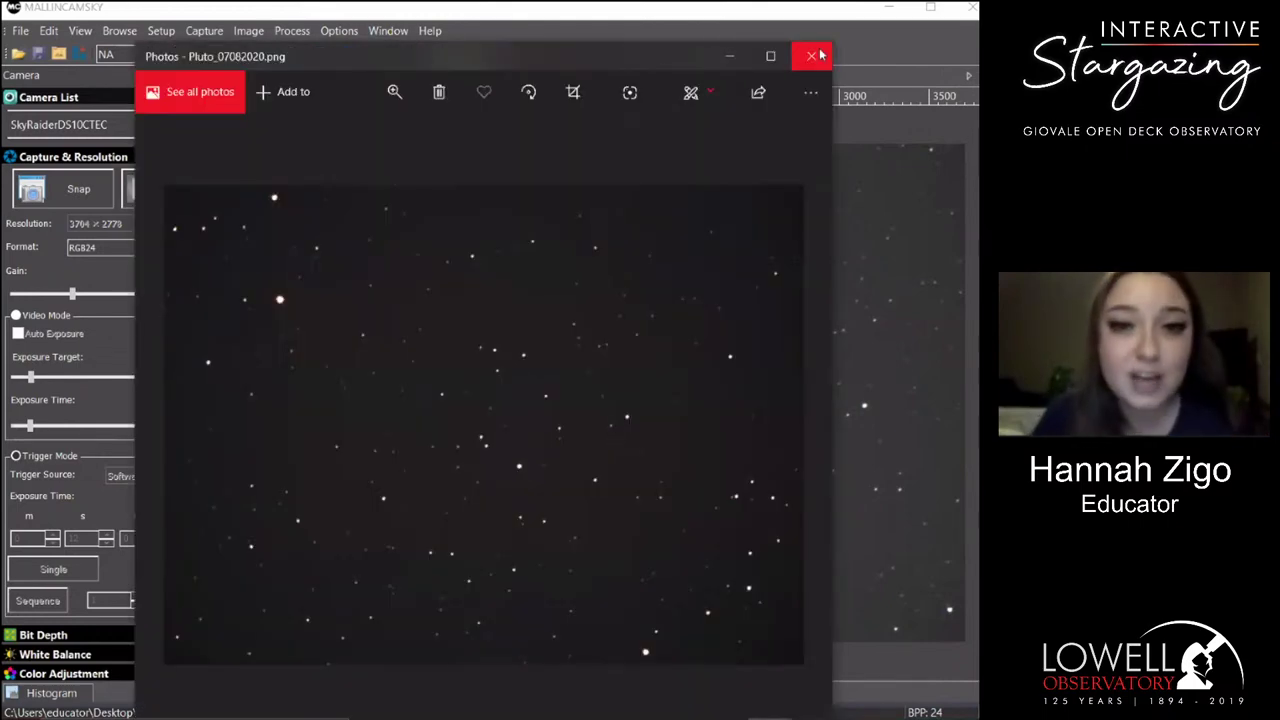
{"action": "key", "text": "Right"}
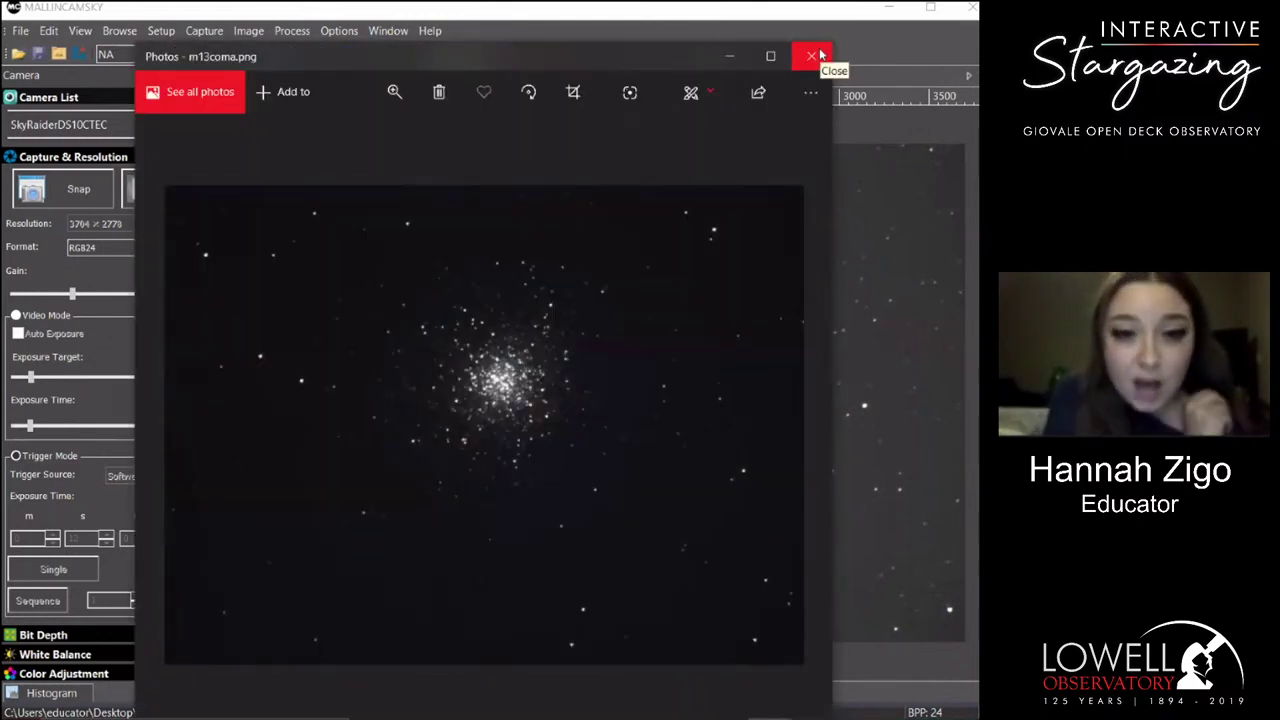
{"action": "left_click", "coordinate": [812, 55]}
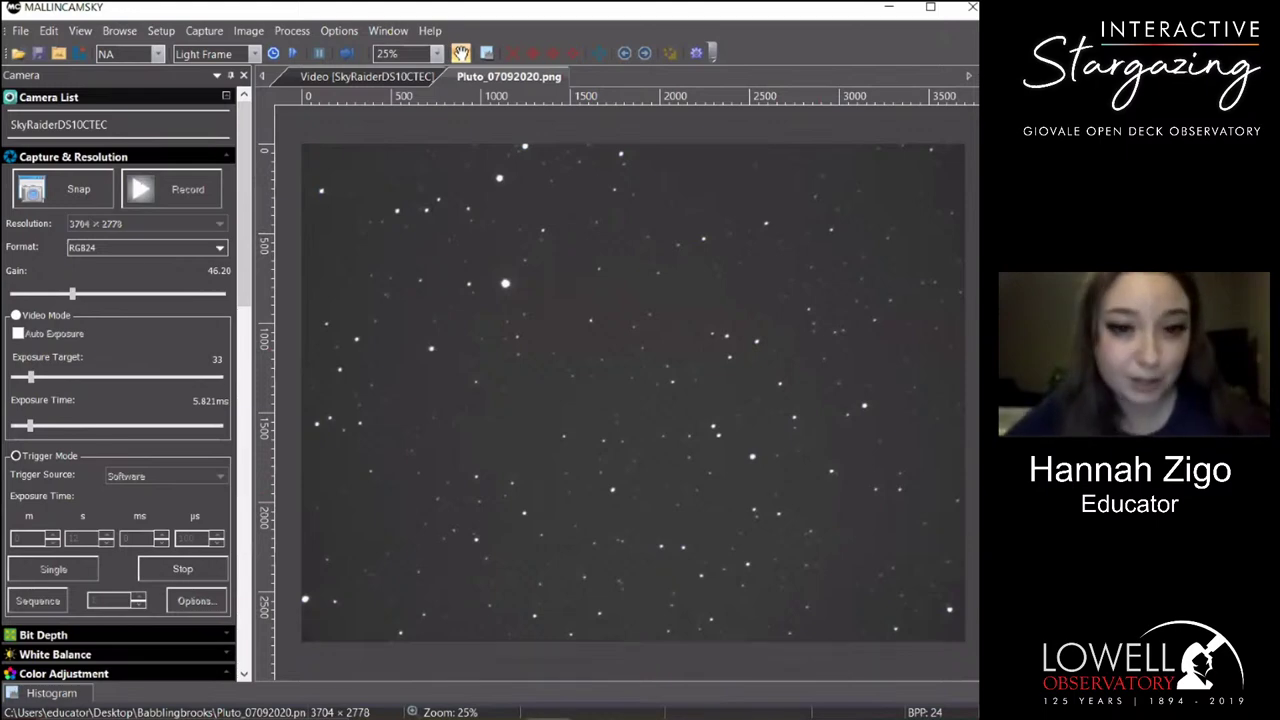
Open Pluto_07082020.png from the Babblingbrooks folder and flip between it and Pluto_07092020.png to compare the star fields.
{"action": "key", "text": "alt+Tab"}
{"action": "left_click", "coordinate": [768, 275]}
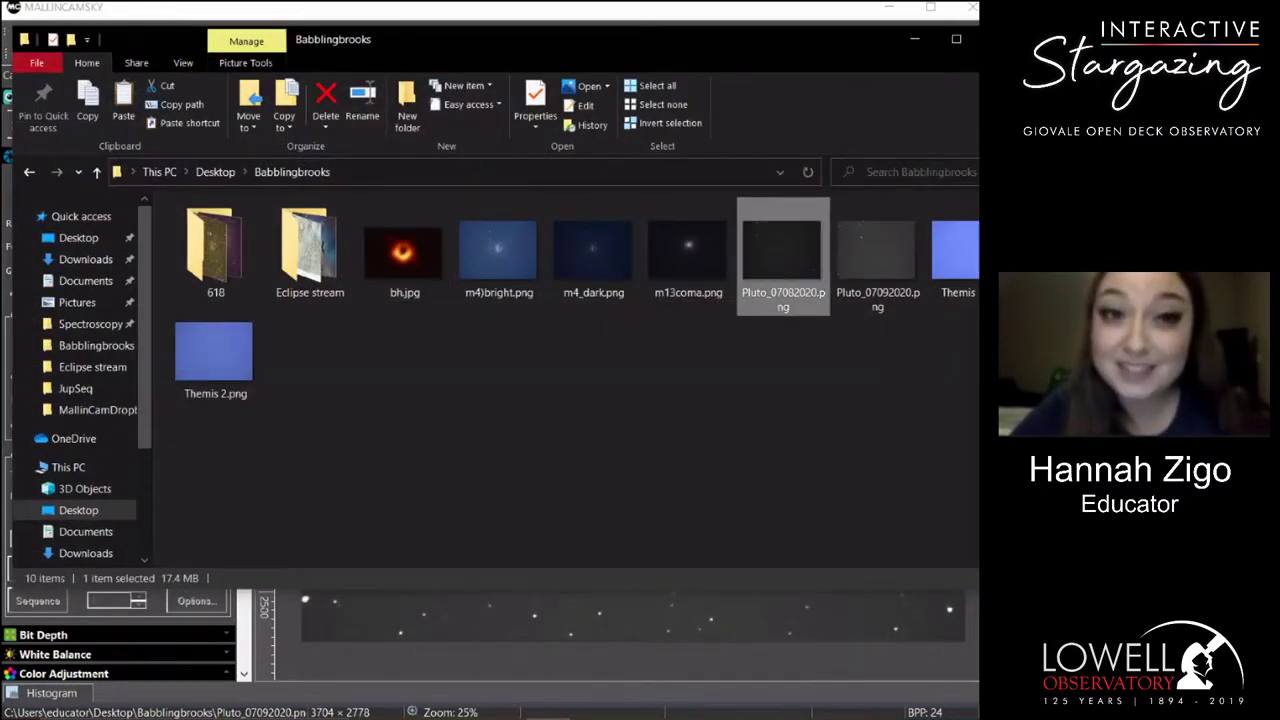
{"action": "double_click", "coordinate": [816, 242]}
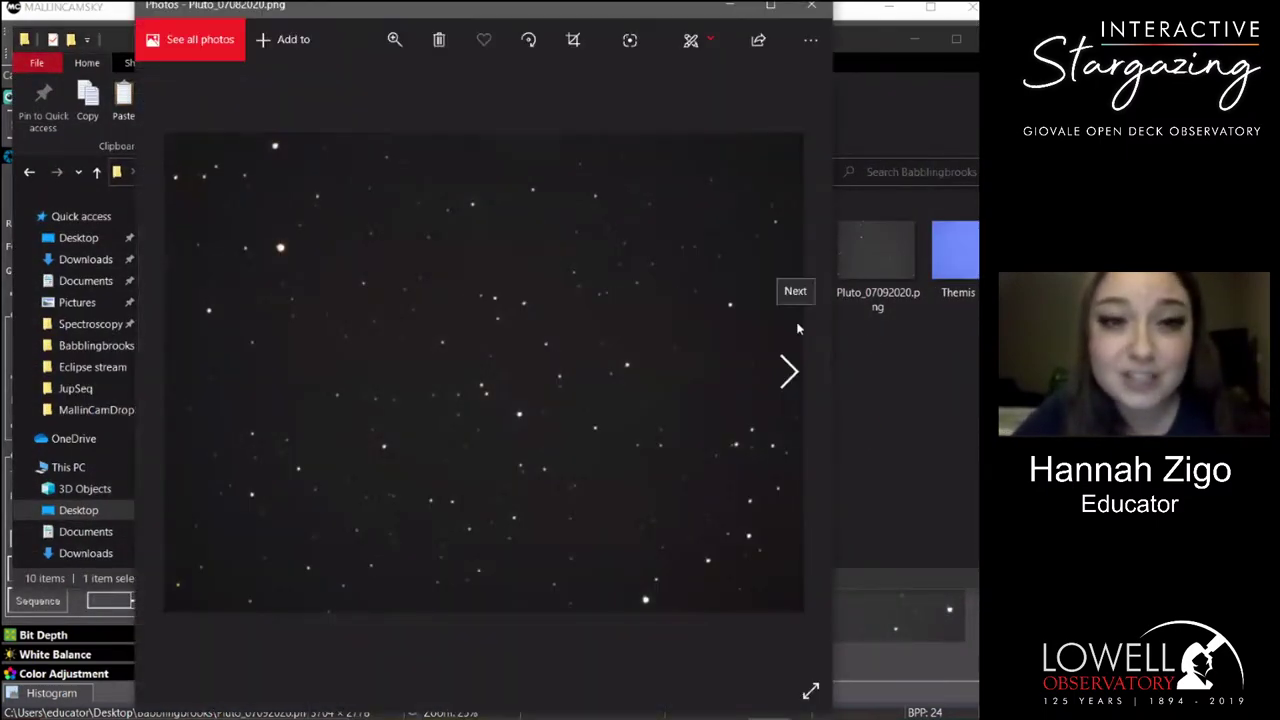
{"action": "left_click", "coordinate": [798, 328]}
{"action": "key", "text": "Left"}
{"action": "left_click", "coordinate": [798, 328]}
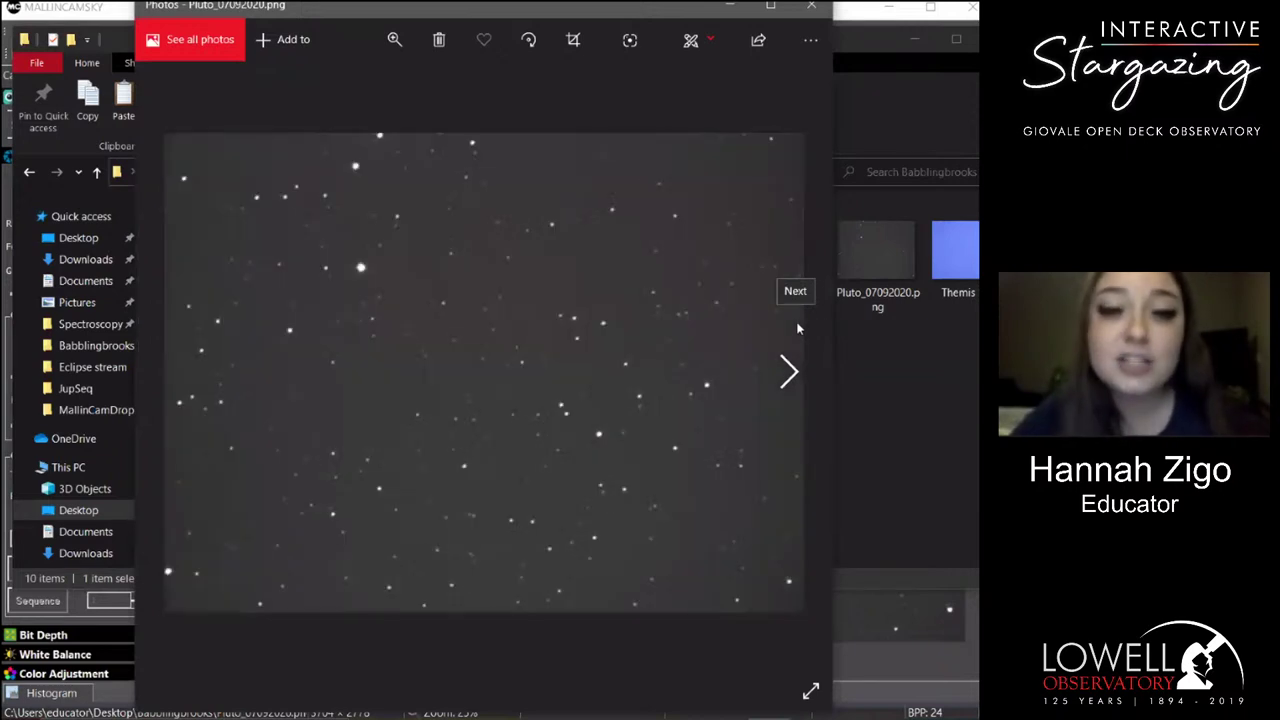
{"action": "left_click", "coordinate": [798, 328]}
{"action": "key", "text": "Left"}
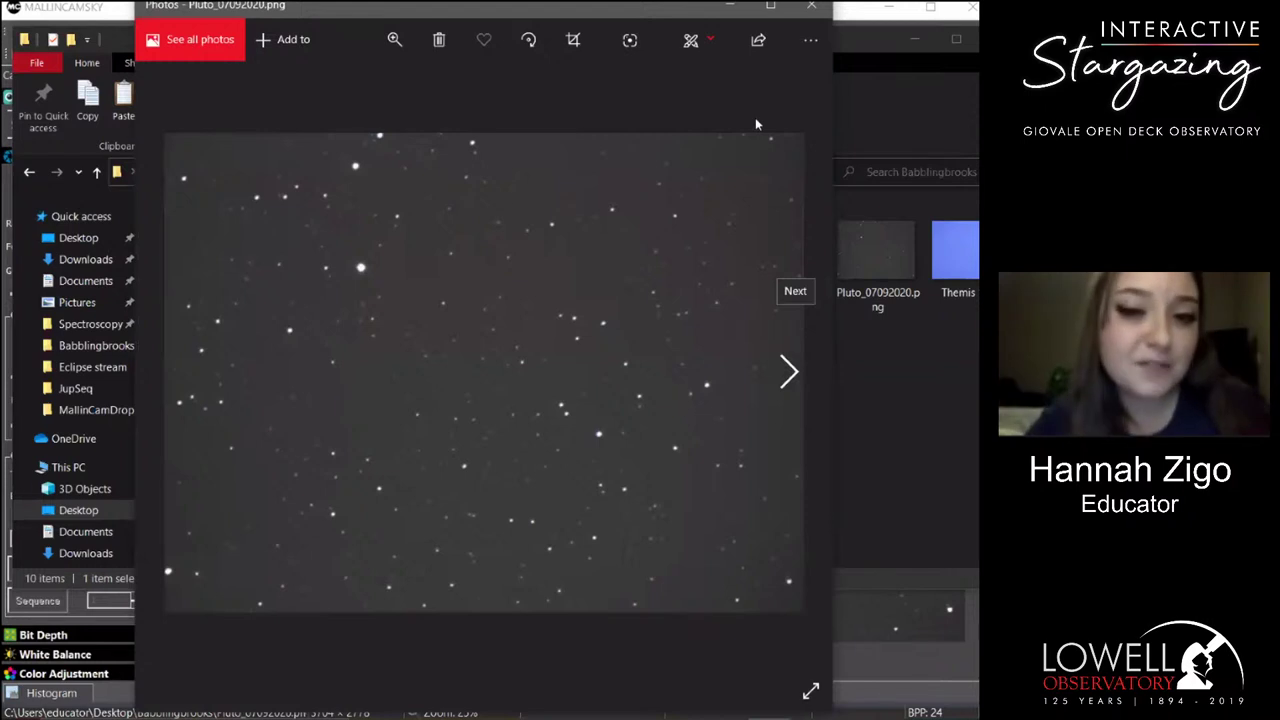
{"action": "left_click", "coordinate": [810, 39]}
{"action": "left_click", "coordinate": [731, 525]}
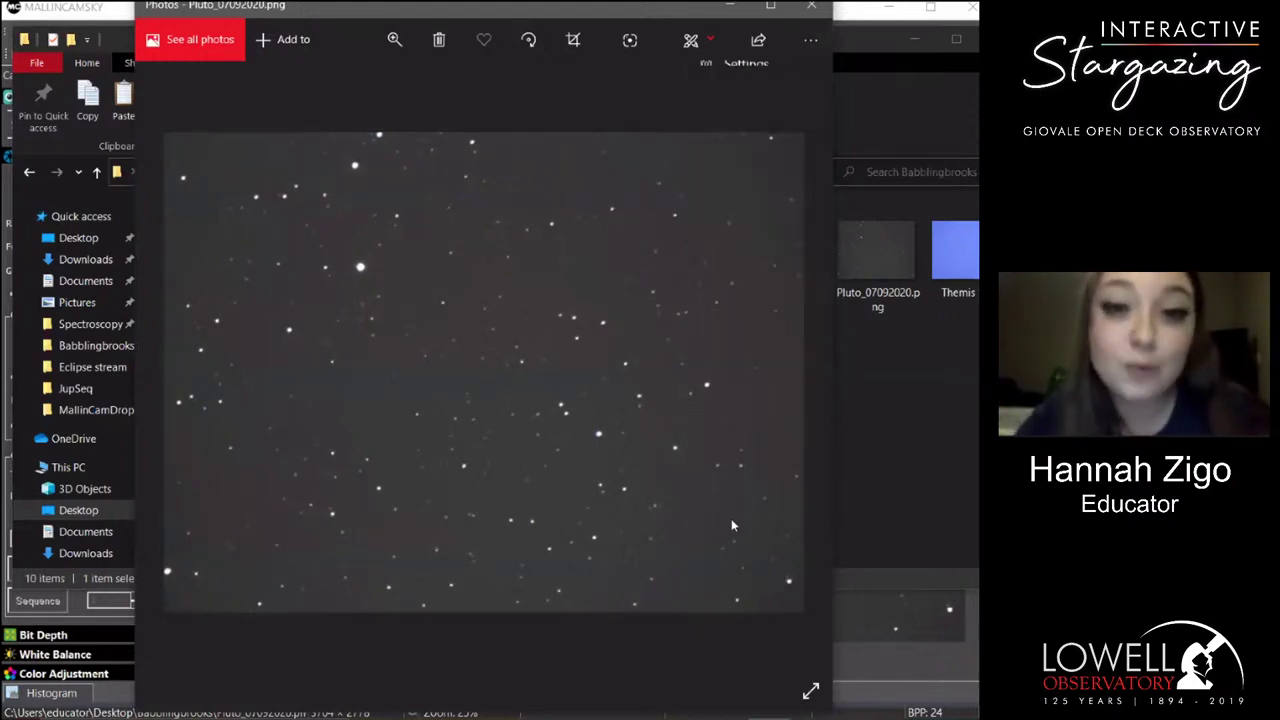
Flip between the two July Pluto images and rotate Pluto_07092020.png by 180 degrees.
{"action": "key", "text": "Left"}
{"action": "key", "text": "Right"}
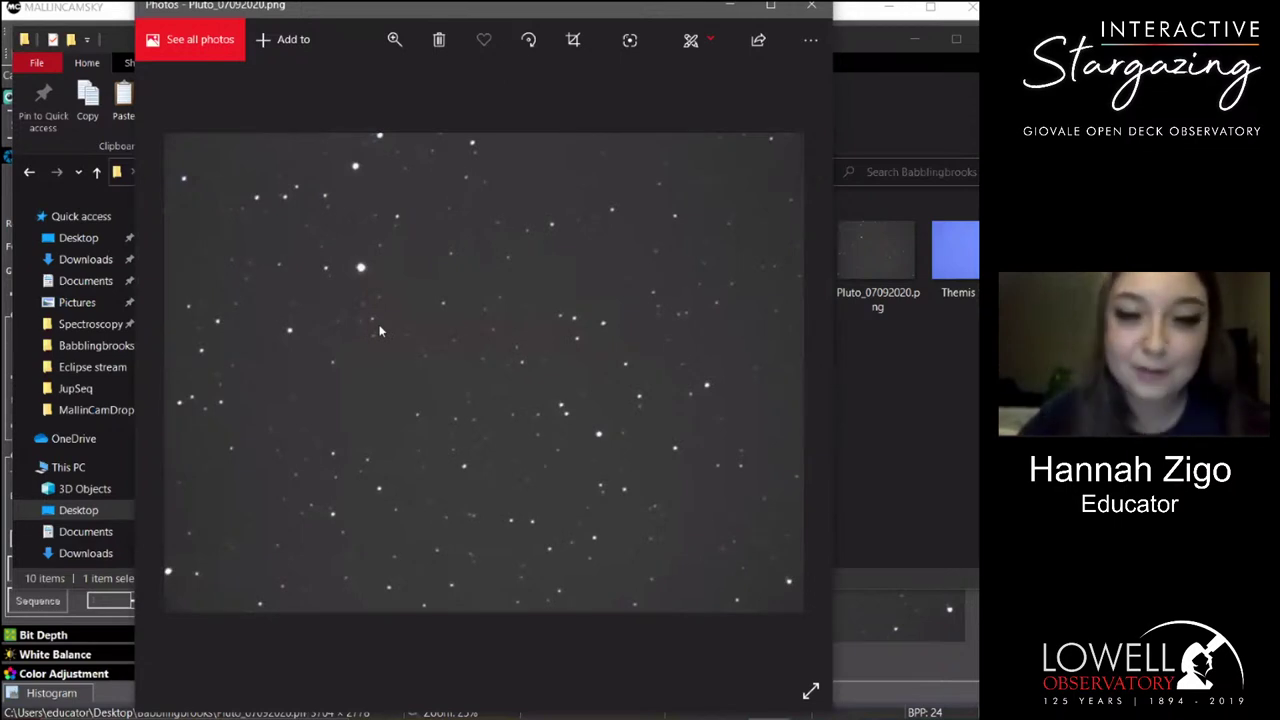
{"action": "key", "text": "Right"}
{"action": "key", "text": "Right"}
{"action": "key", "text": "Left"}
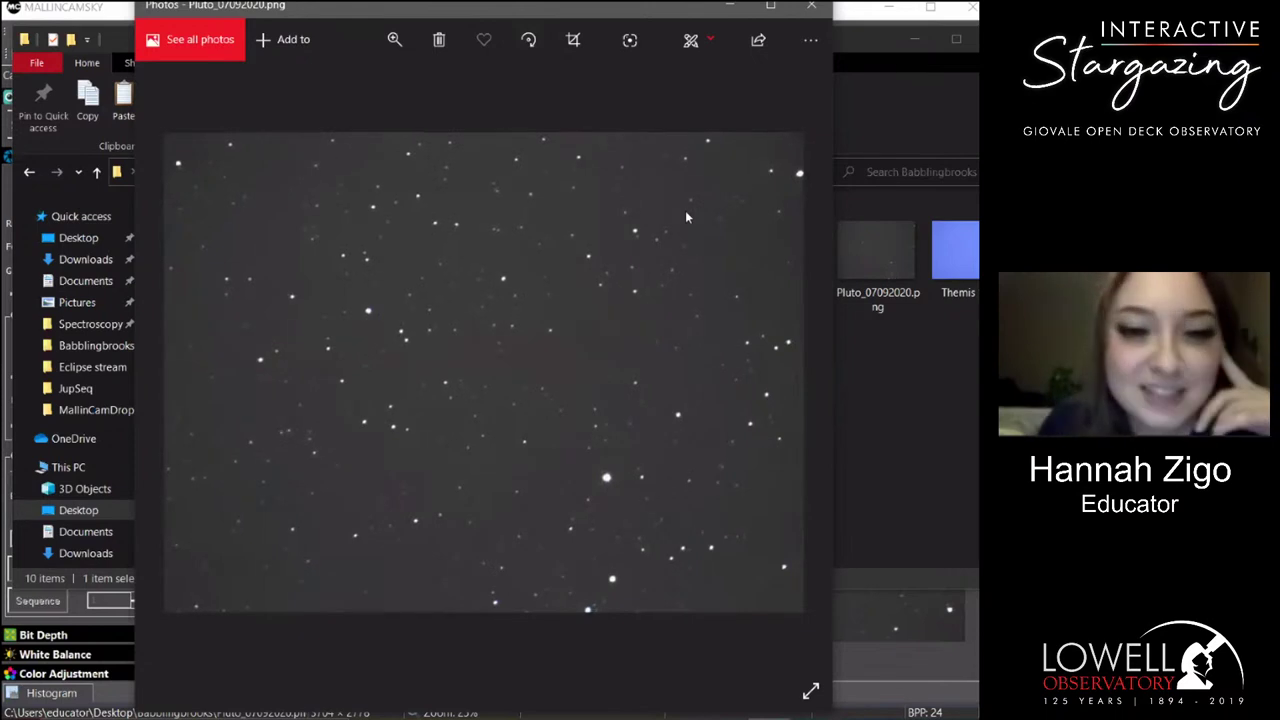
Compare the rotated frame with Pluto_07082020.png and rotate Pluto_07082020.png by 180 degrees to match.
{"action": "key", "text": "Left"}
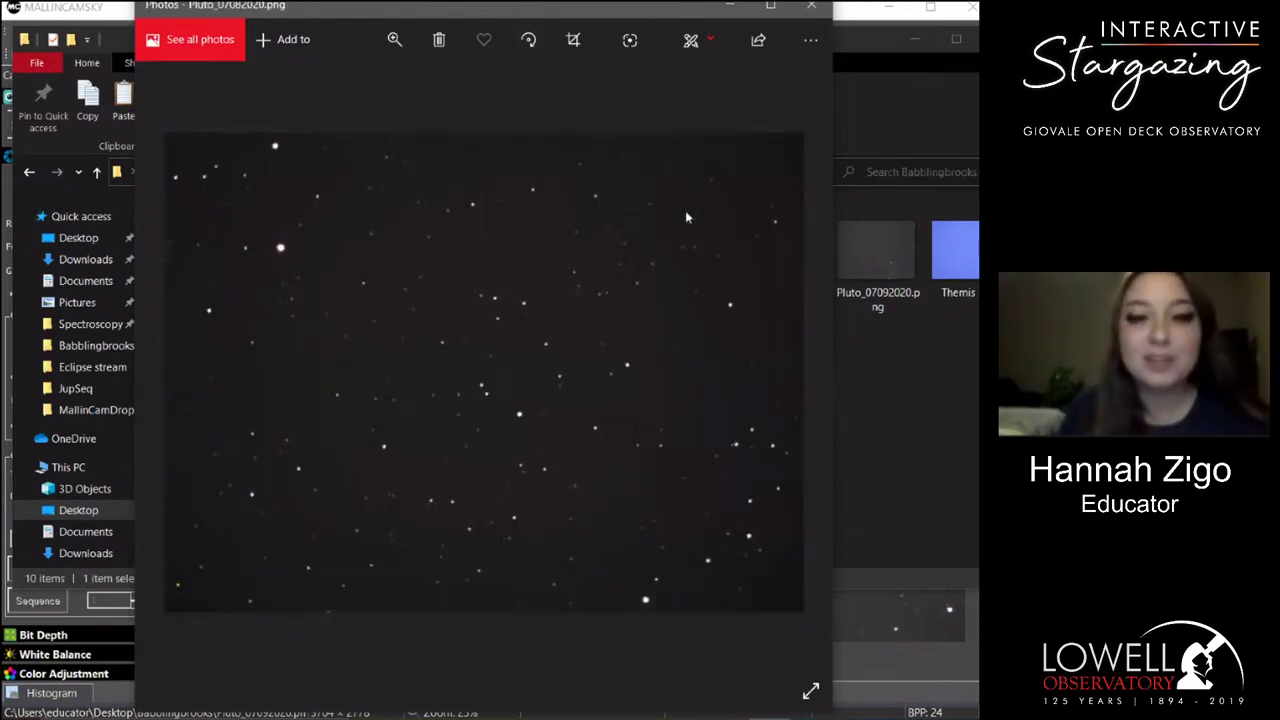
{"action": "key", "text": "Right"}
{"action": "key", "text": "Left"}
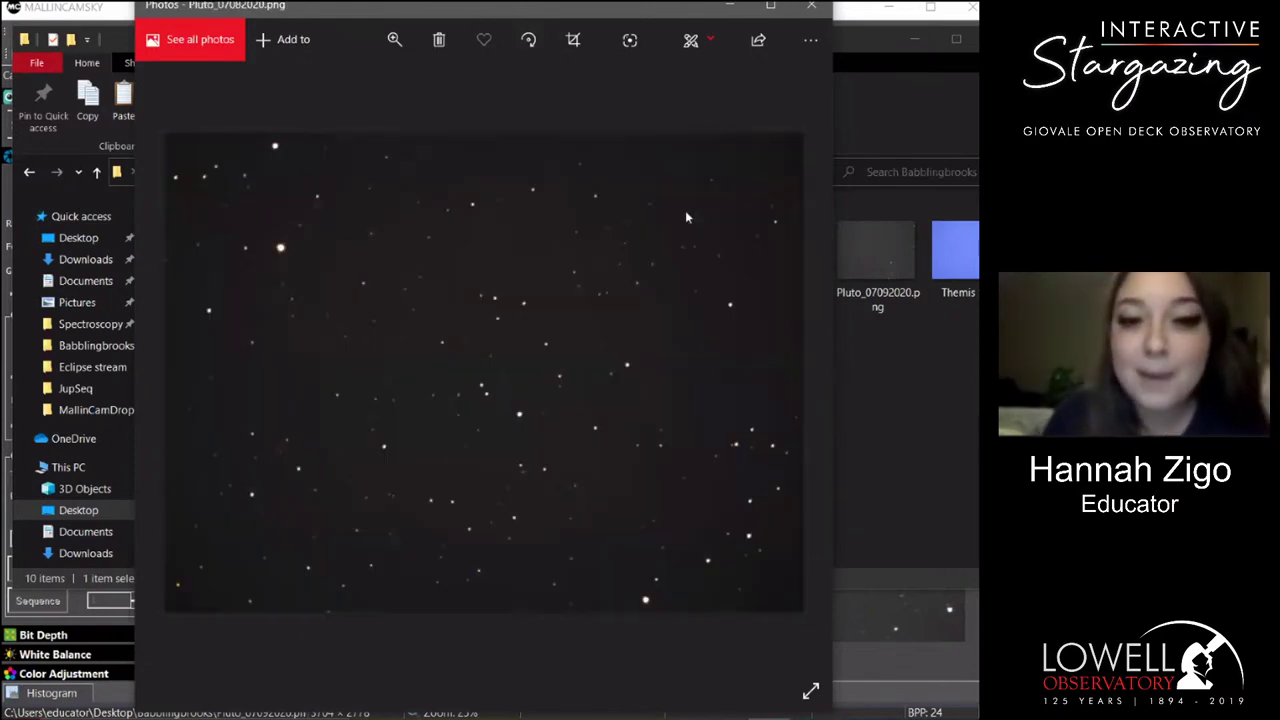
{"action": "left_click", "coordinate": [531, 40]}
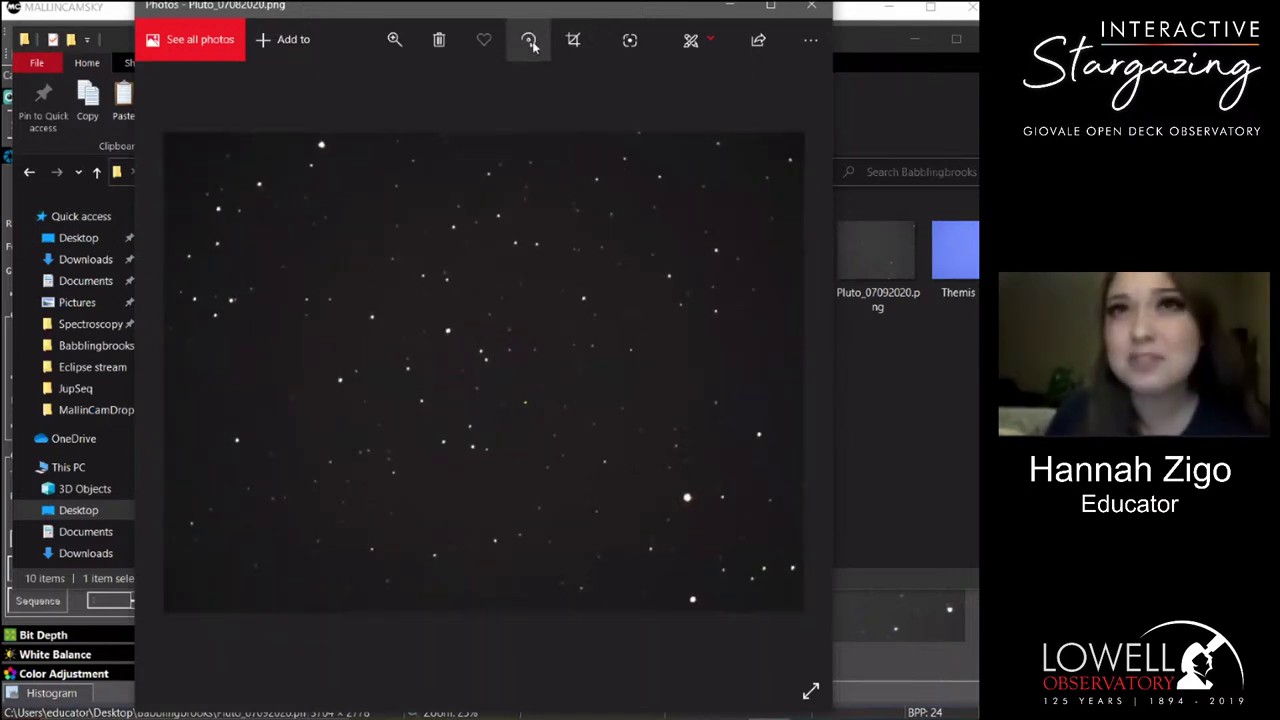
Flip between the rotated Pluto_07082020.png and Pluto_07092020.png to compare their star patterns for a moving point.
{"action": "key", "text": "Right"}
{"action": "key", "text": "Right"}
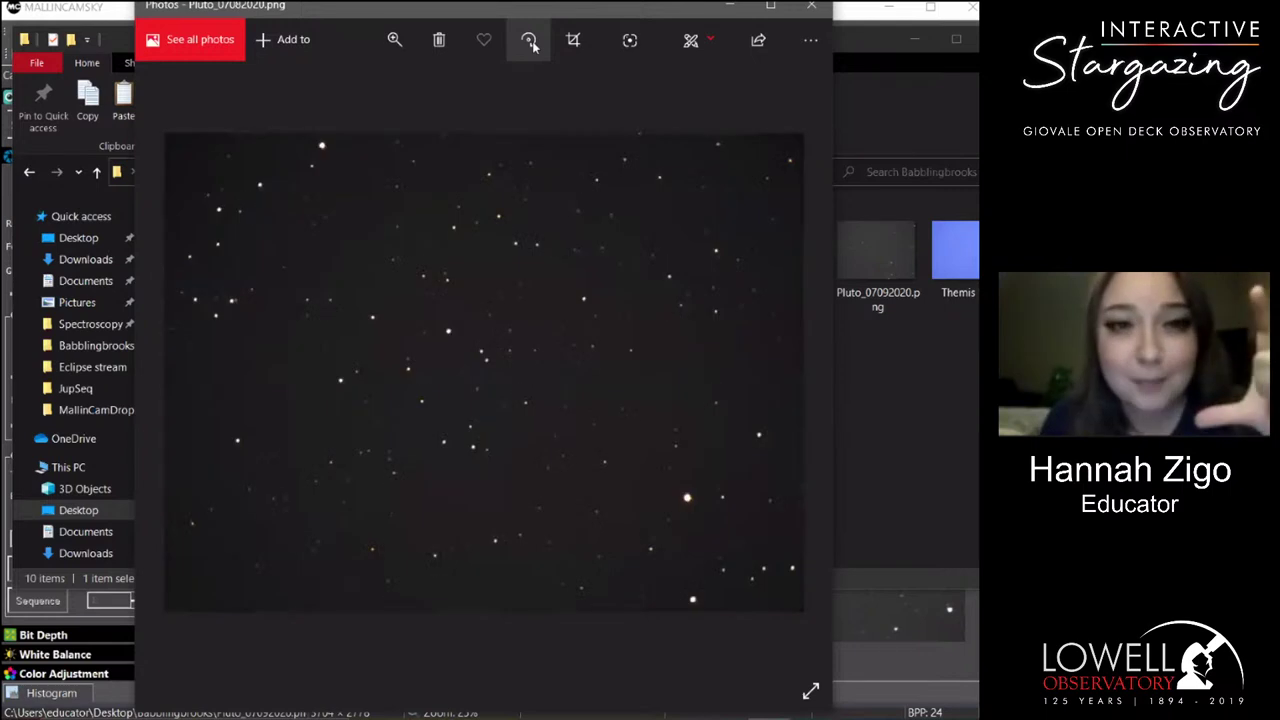
{"action": "left_click", "coordinate": [836, 44]}
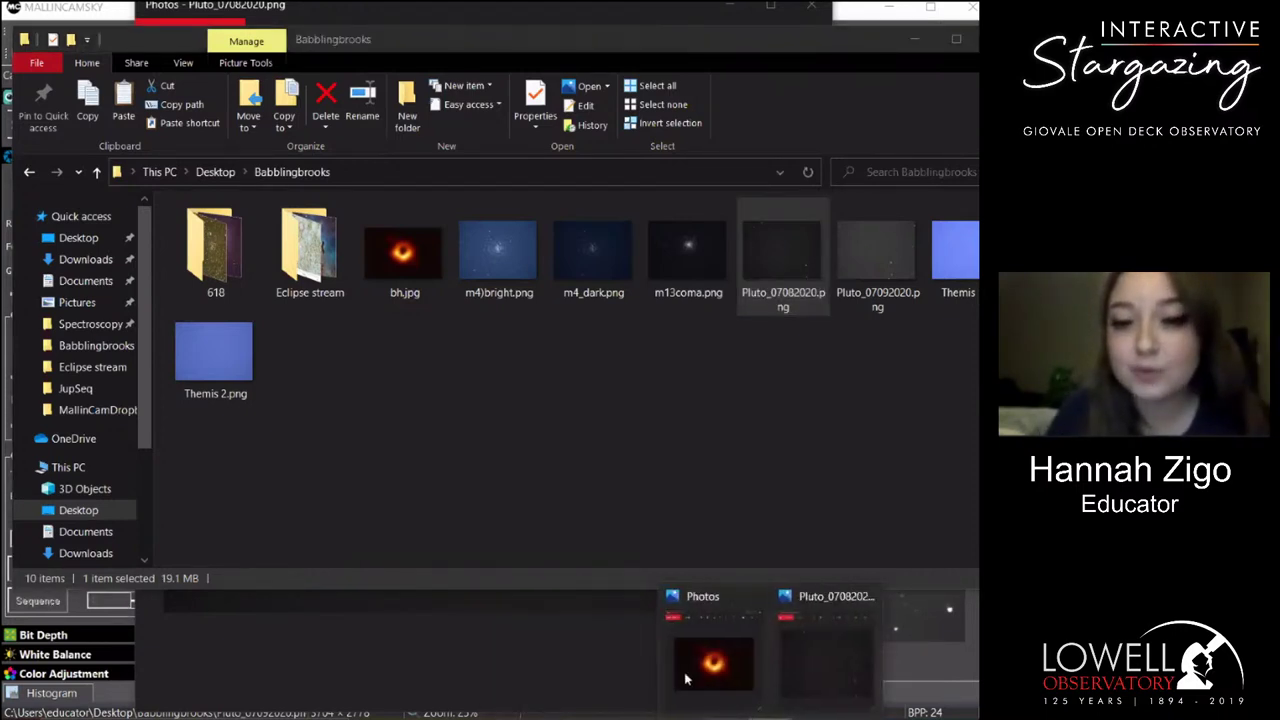
{"action": "left_click", "coordinate": [705, 680]}
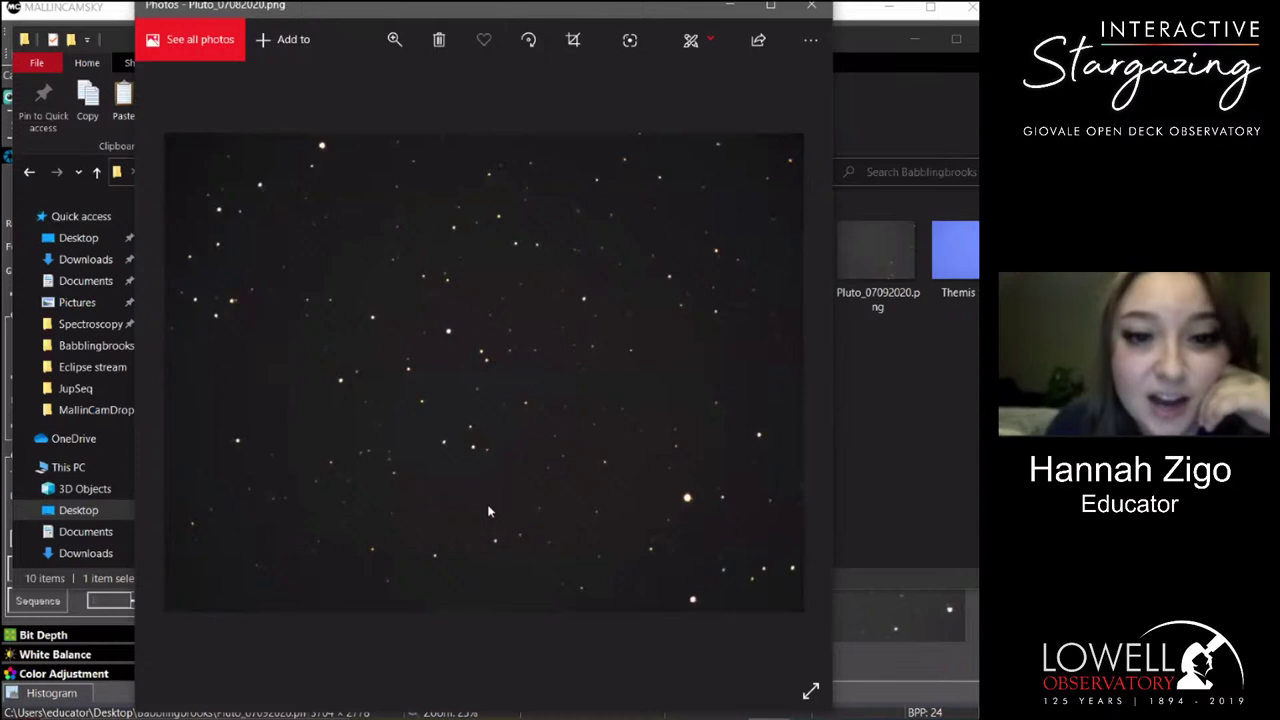
{"action": "key", "text": "Right"}
{"action": "key", "text": "Left"}
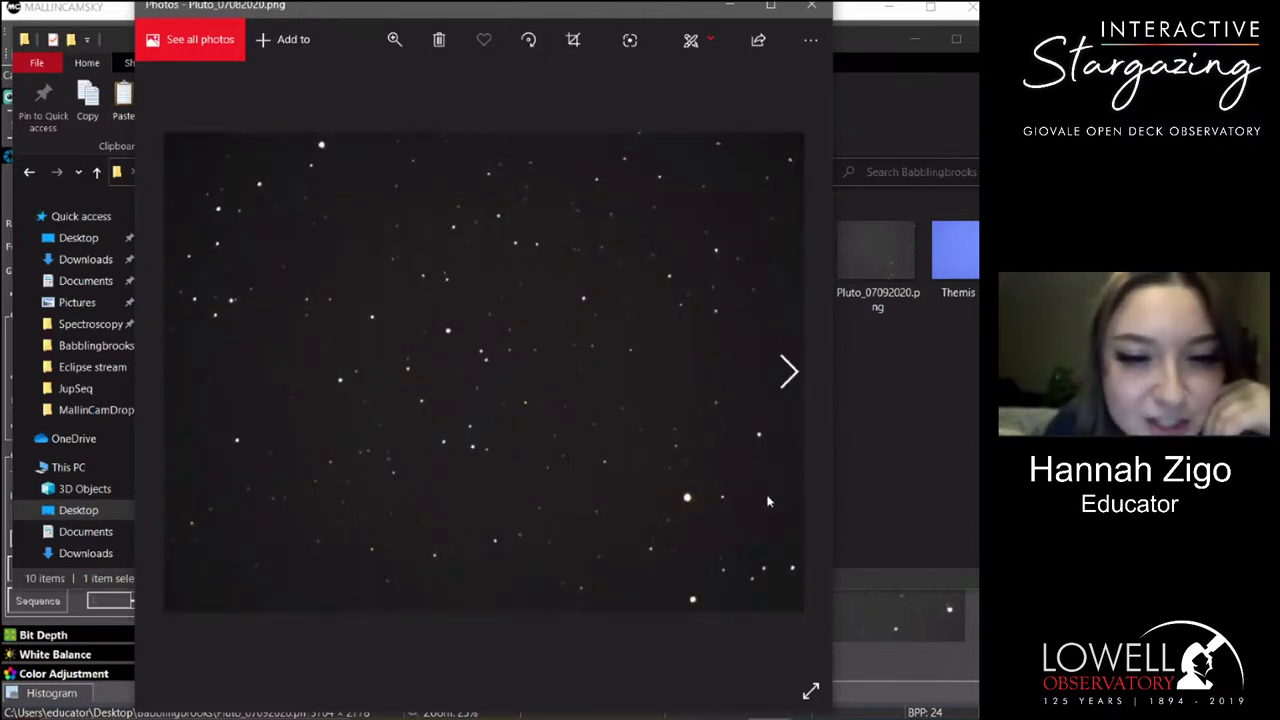
{"action": "key", "text": "Right"}
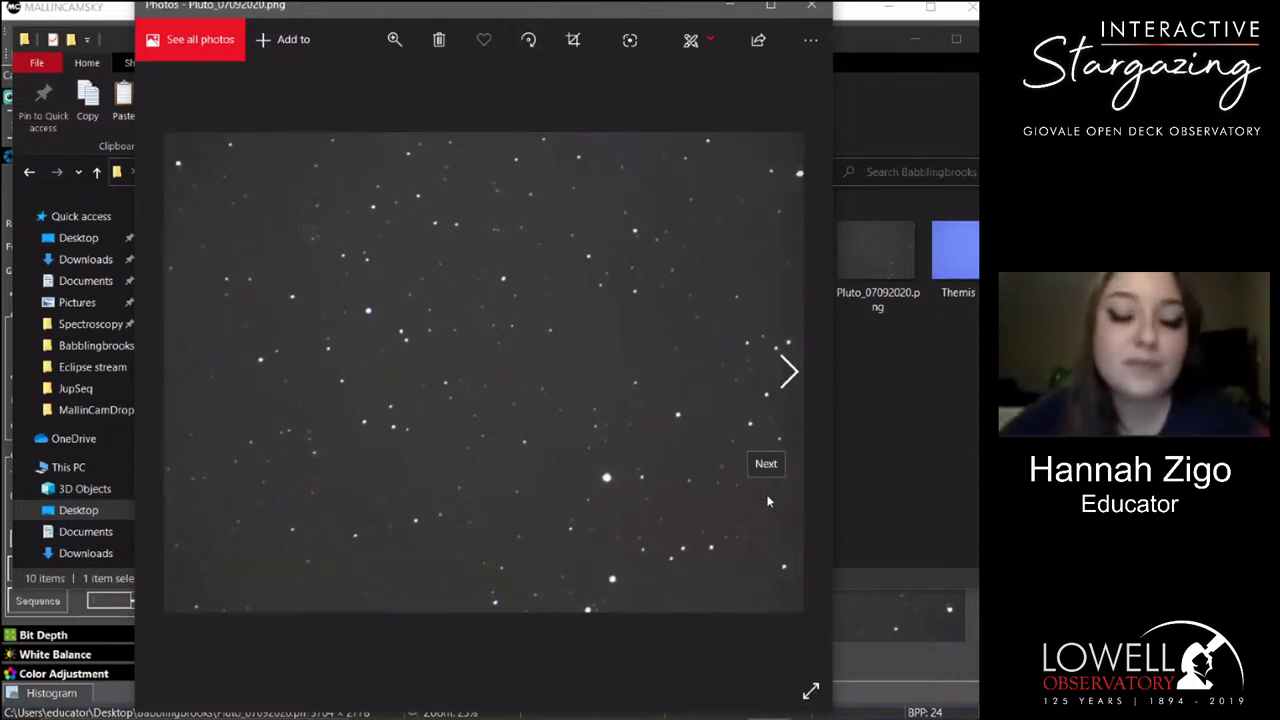
{"action": "key", "text": "Right"}
{"action": "key", "text": "Left"}
{"action": "key", "text": "Left"}
{"action": "key", "text": "Right"}
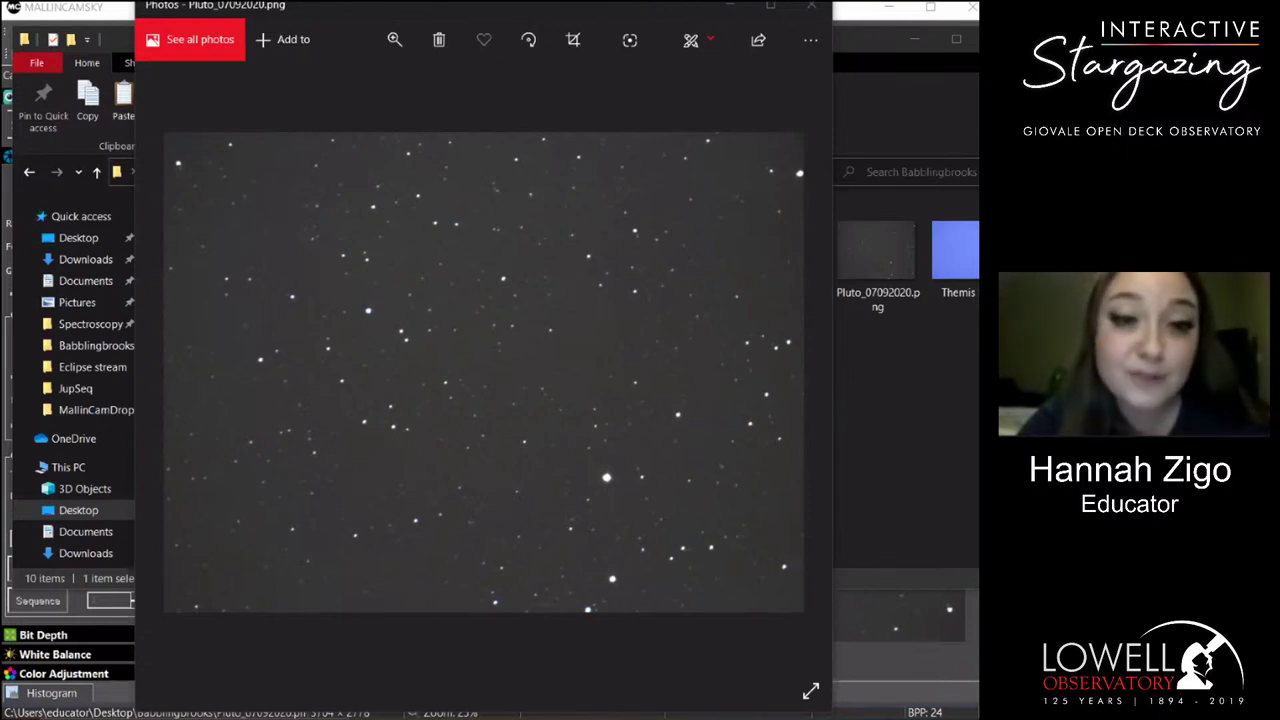
Open Pluto_0927_MC.png from the Eclipse stream folder inside Babblingbrooks.
{"action": "left_click", "coordinate": [632, 716]}
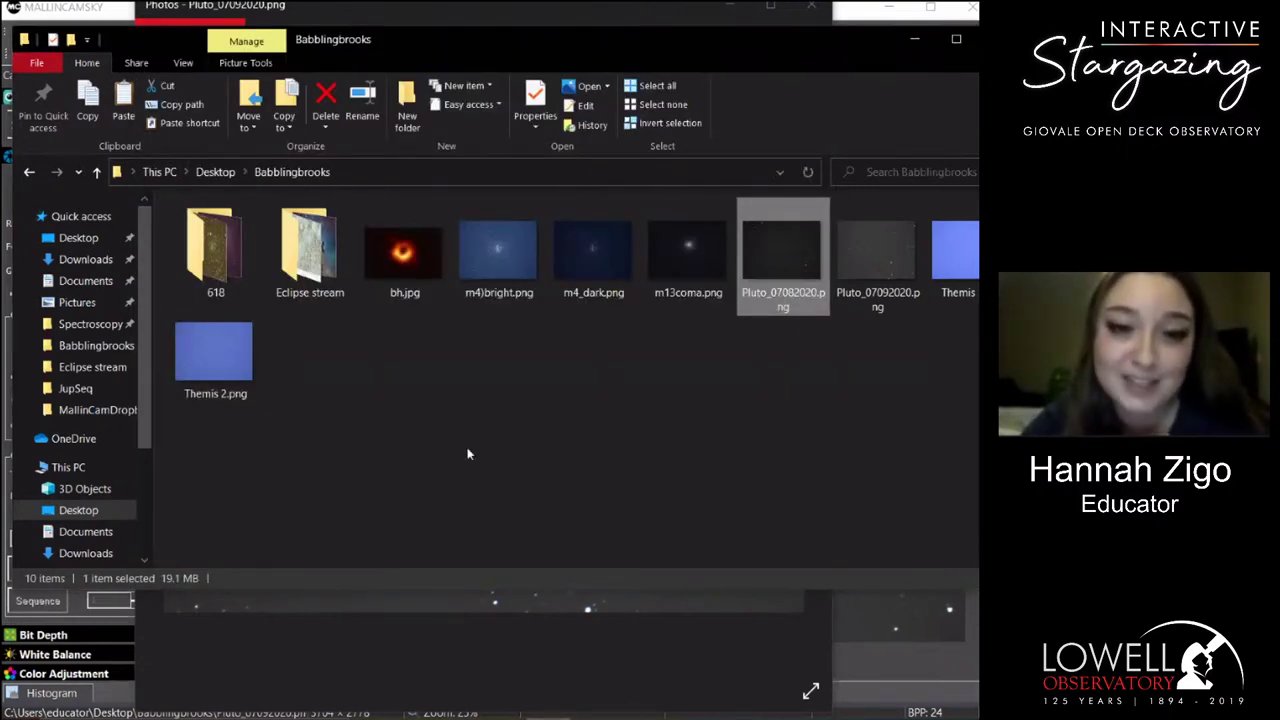
{"action": "double_click", "coordinate": [289, 262]}
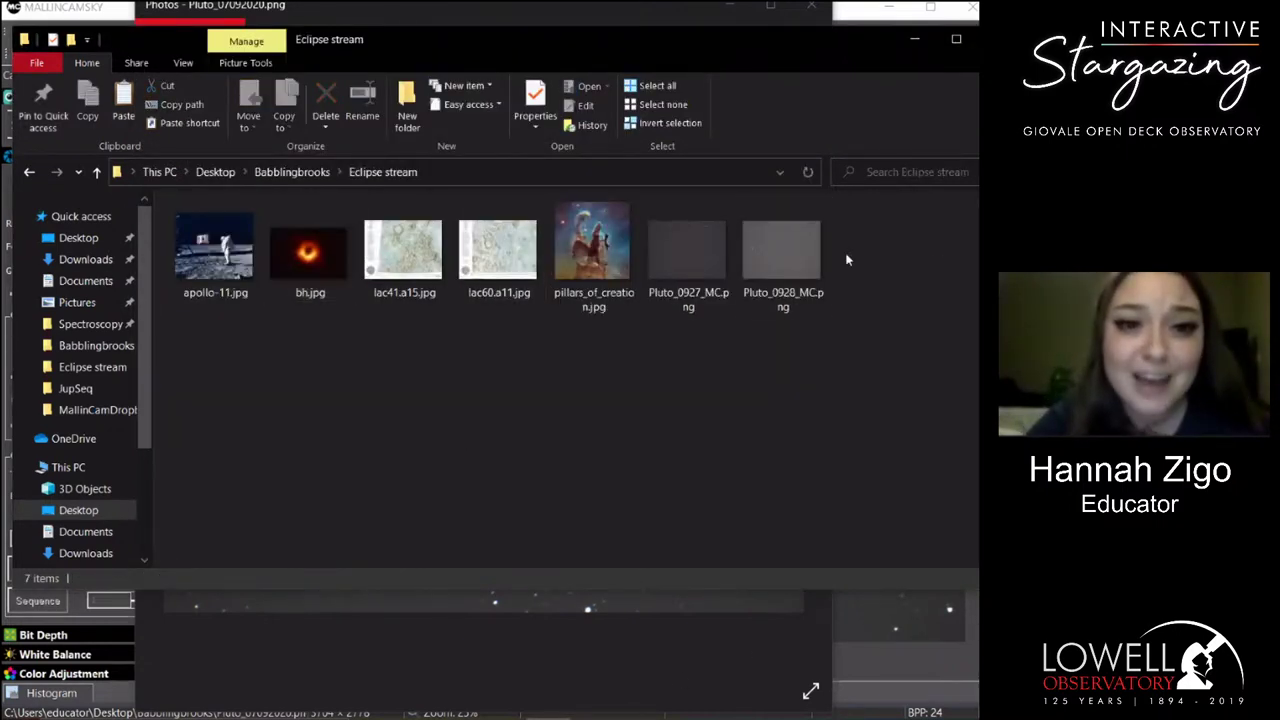
{"action": "double_click", "coordinate": [674, 262]}
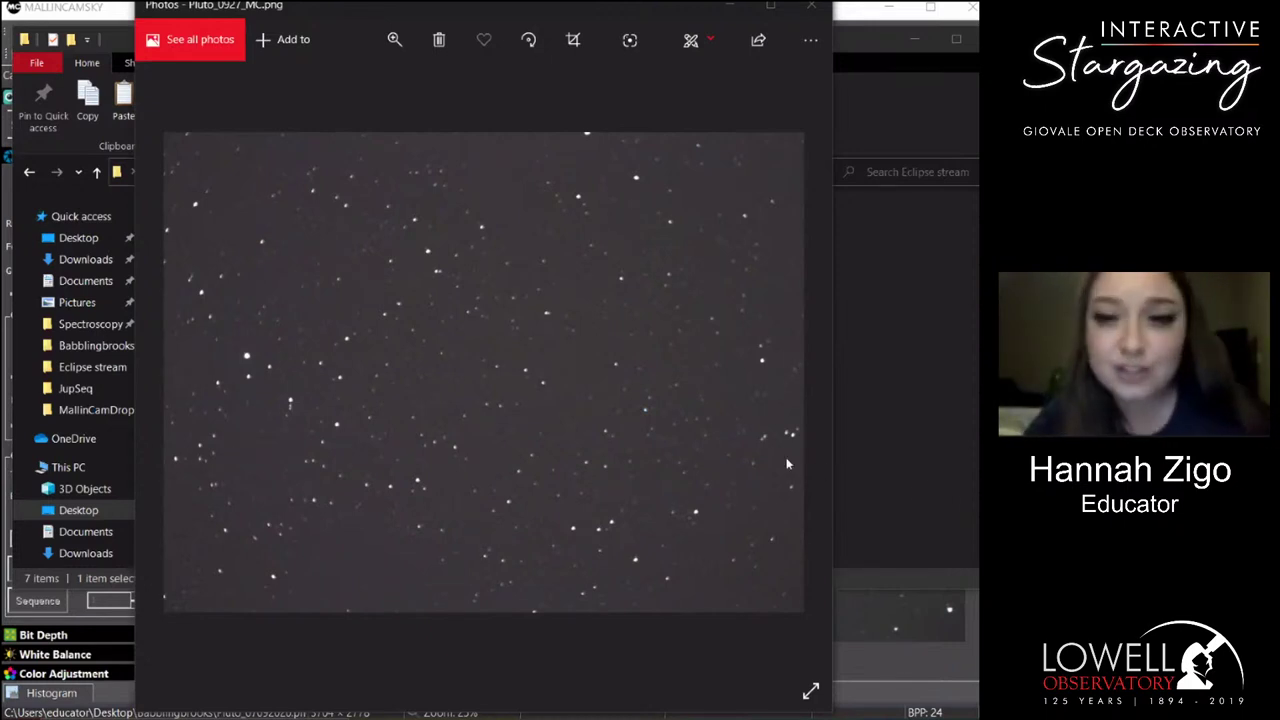
Flip repeatedly between Pluto_0927_MC.png and Pluto_0928_MC.png to look for the point that moves among the stars.
{"action": "key", "text": "Right"}
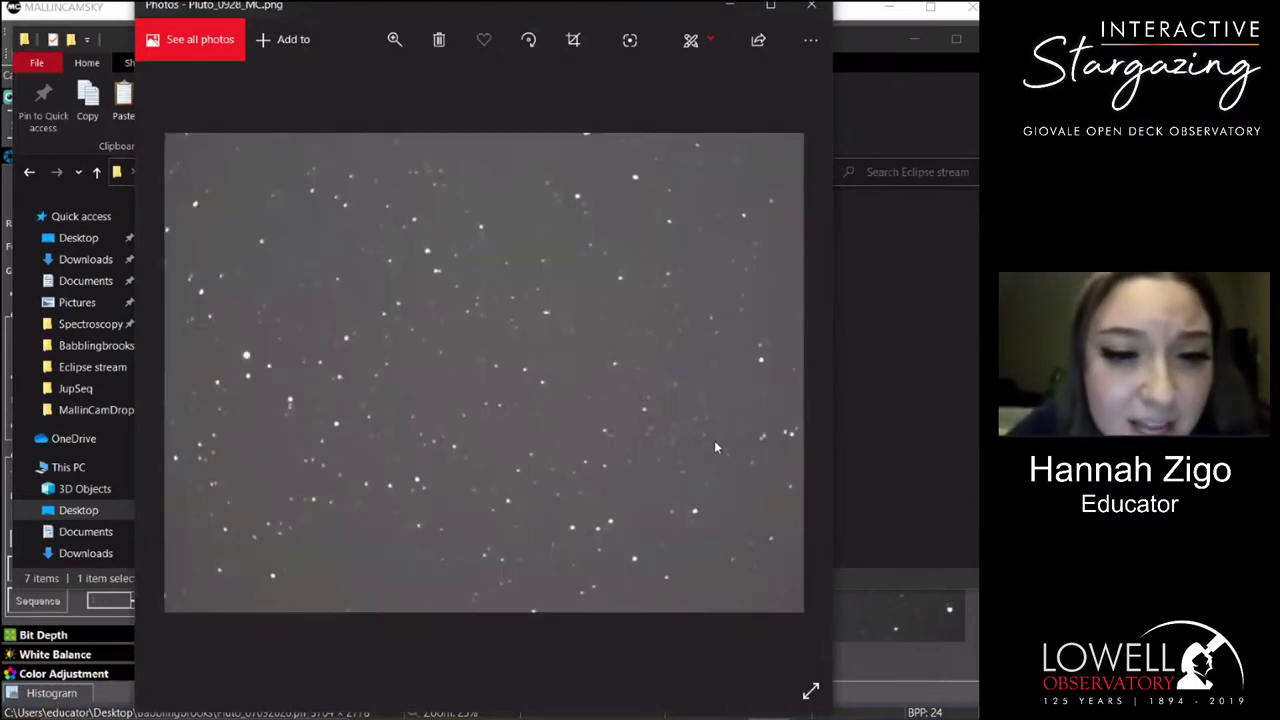
{"action": "key", "text": "Left"}
{"action": "key", "text": "Right"}
{"action": "key", "text": "Left"}
{"action": "key", "text": "Right"}
{"action": "key", "text": "Left"}
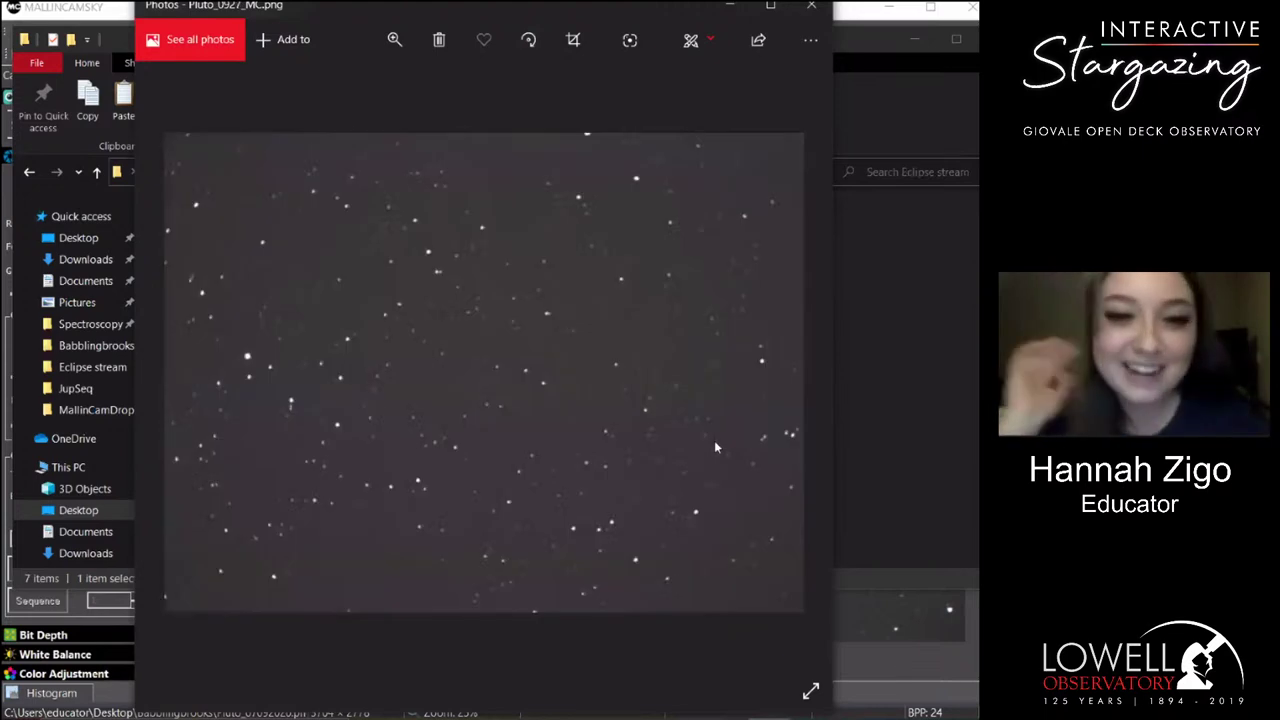
{"action": "key", "text": "Right"}
{"action": "key", "text": "Left"}
{"action": "key", "text": "Right"}
{"action": "key", "text": "Left"}
{"action": "key", "text": "Right"}
{"action": "key", "text": "Left"}
{"action": "key", "text": "Right"}
{"action": "key", "text": "Left"}
{"action": "key", "text": "Right"}
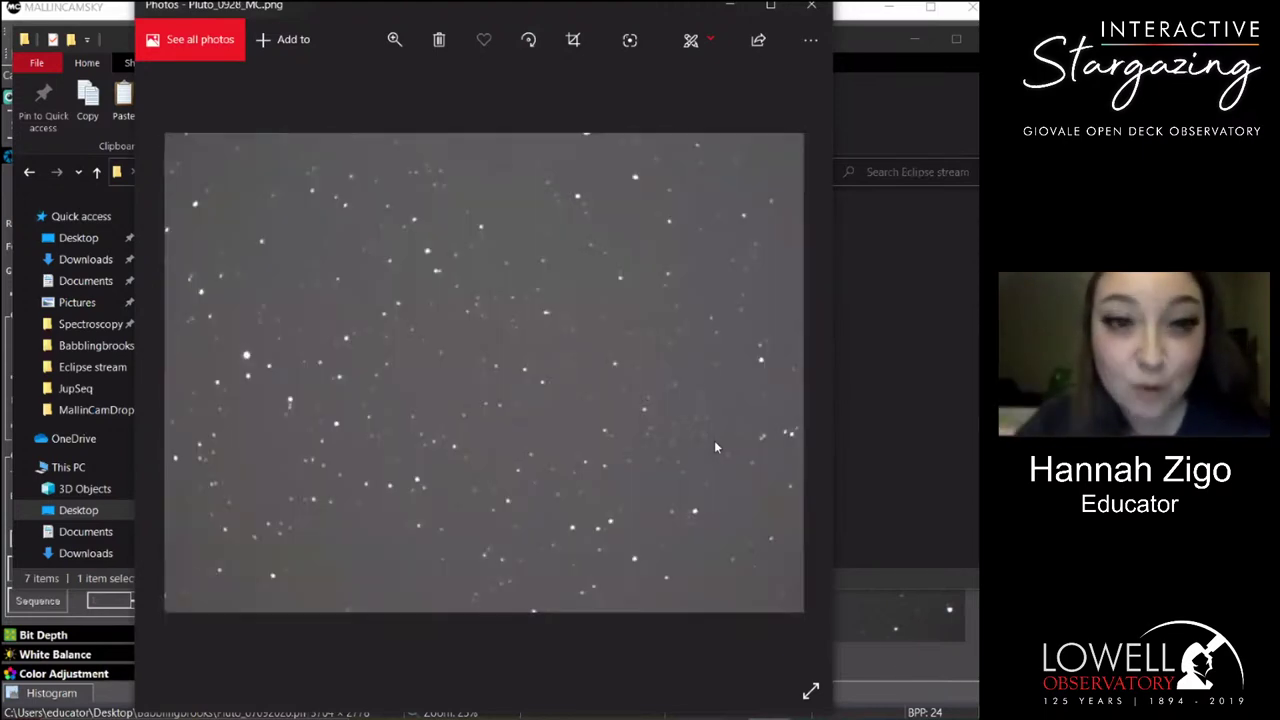
{"action": "key", "text": "Left"}
{"action": "key", "text": "Right"}
{"action": "key", "text": "Left"}
{"action": "key", "text": "Right"}
{"action": "key", "text": "Left"}
{"action": "key", "text": "Right"}
{"action": "key", "text": "Left"}
{"action": "key", "text": "Right"}
{"action": "key", "text": "Left"}
{"action": "key", "text": "Right"}
{"action": "key", "text": "Left"}
{"action": "key", "text": "Right"}
{"action": "key", "text": "Left"}
{"action": "key", "text": "Right"}
{"action": "key", "text": "Left"}
{"action": "key", "text": "Right"}
{"action": "key", "text": "Left"}
{"action": "key", "text": "Right"}
{"action": "key", "text": "Left"}
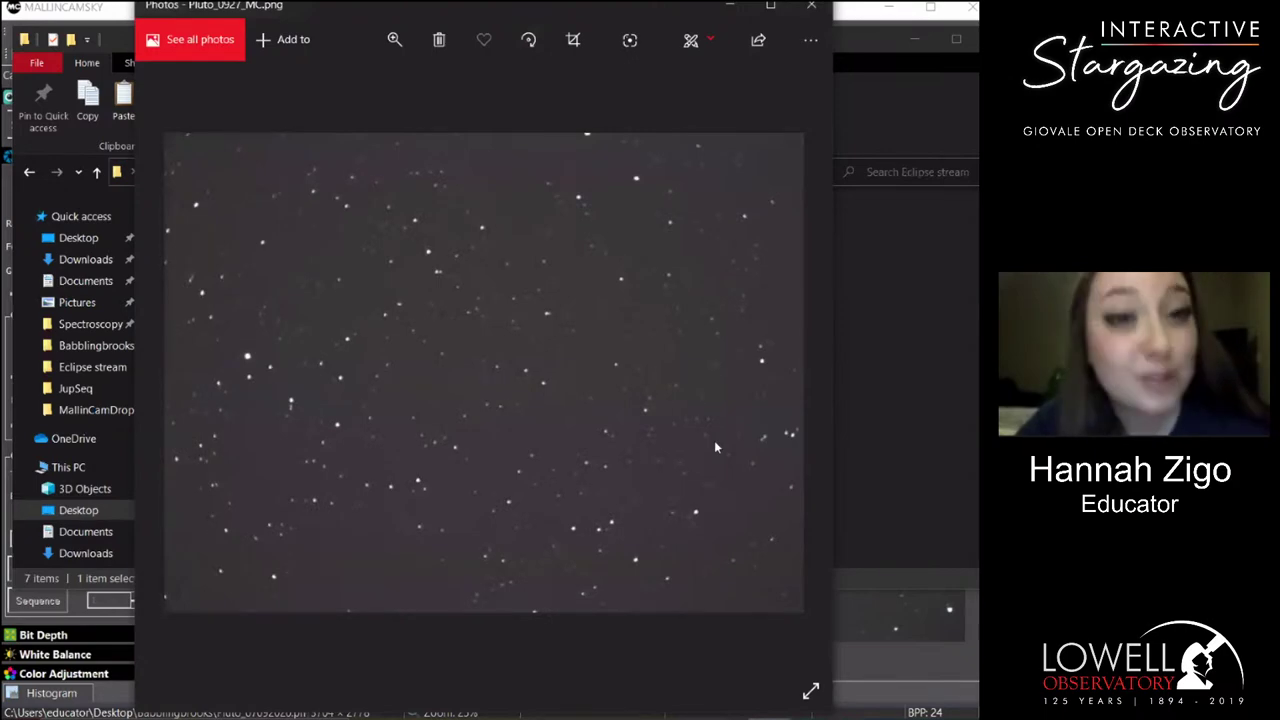
{"action": "key", "text": "Right"}
{"action": "key", "text": "Left"}
{"action": "key", "text": "Right"}
{"action": "key", "text": "Left"}
{"action": "key", "text": "Right"}
{"action": "key", "text": "Left"}
{"action": "key", "text": "Right"}
{"action": "key", "text": "Left"}
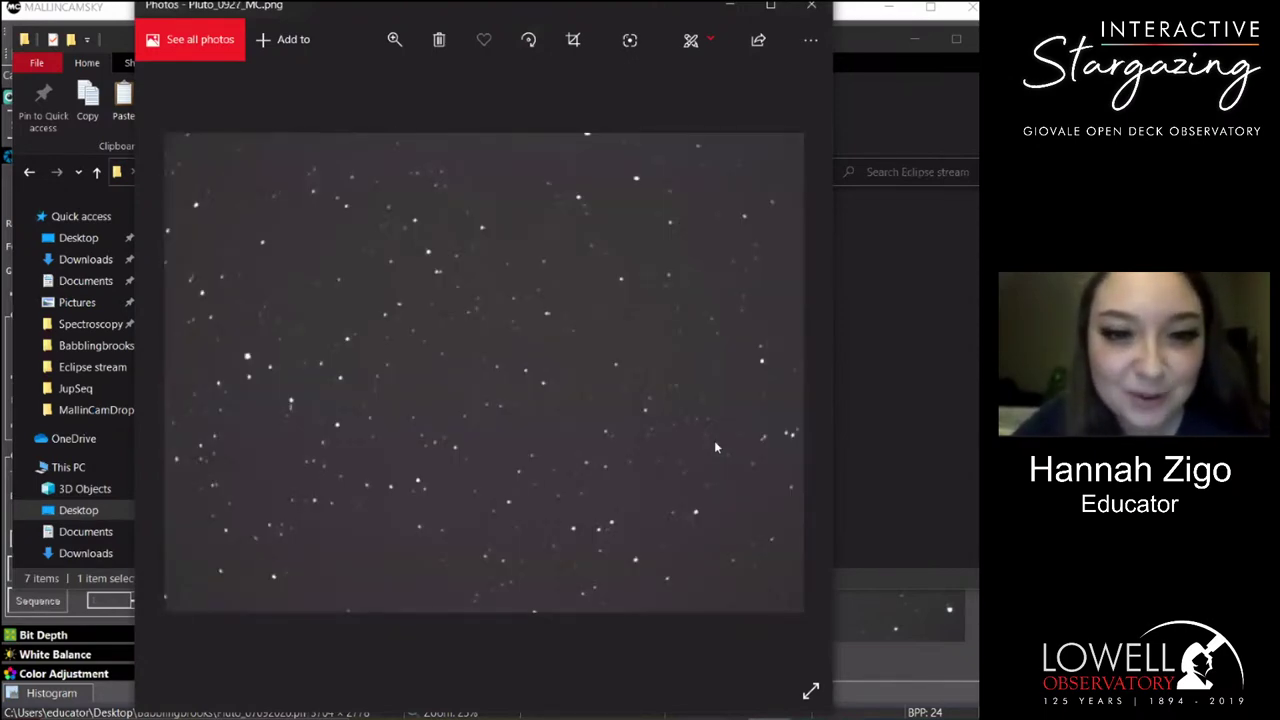
{"action": "key", "text": "Right"}
{"action": "key", "text": "Left"}
{"action": "key", "text": "Right"}
{"action": "key", "text": "Left"}
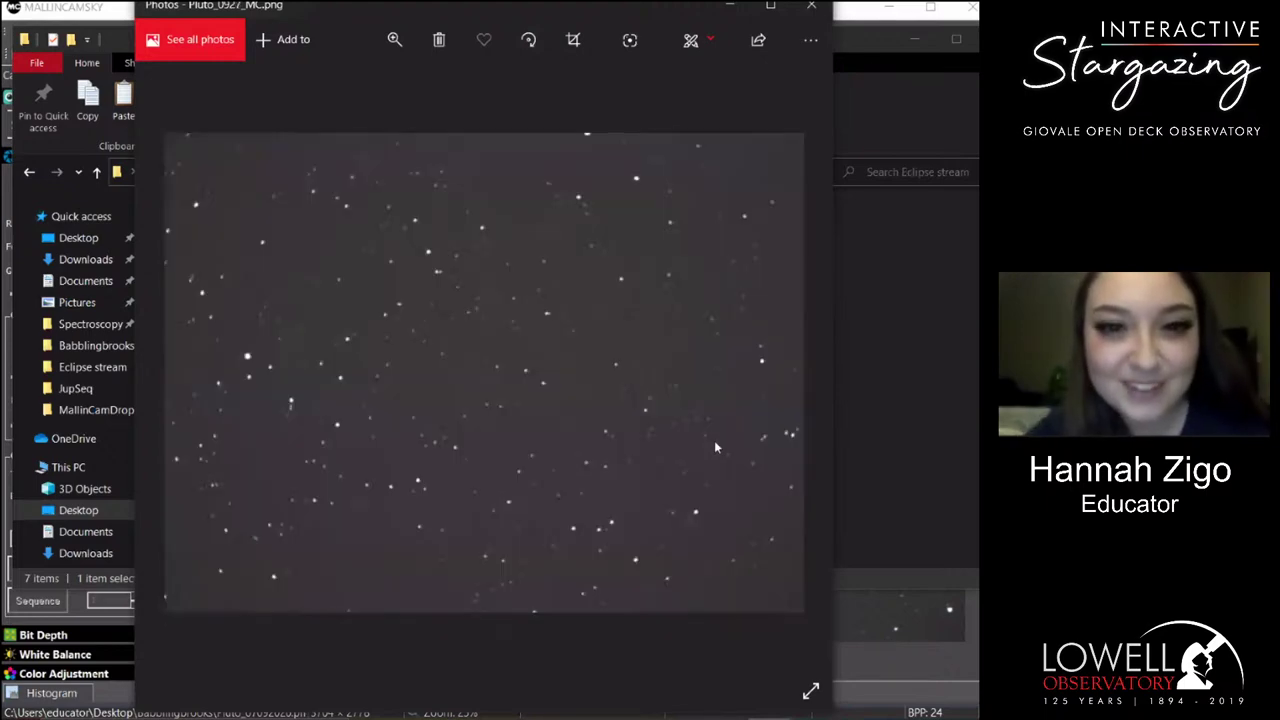
{"action": "key", "text": "Right"}
{"action": "key", "text": "Left"}
{"action": "key", "text": "Right"}
{"action": "key", "text": "Left"}
{"action": "key", "text": "Right"}
{"action": "key", "text": "Left"}
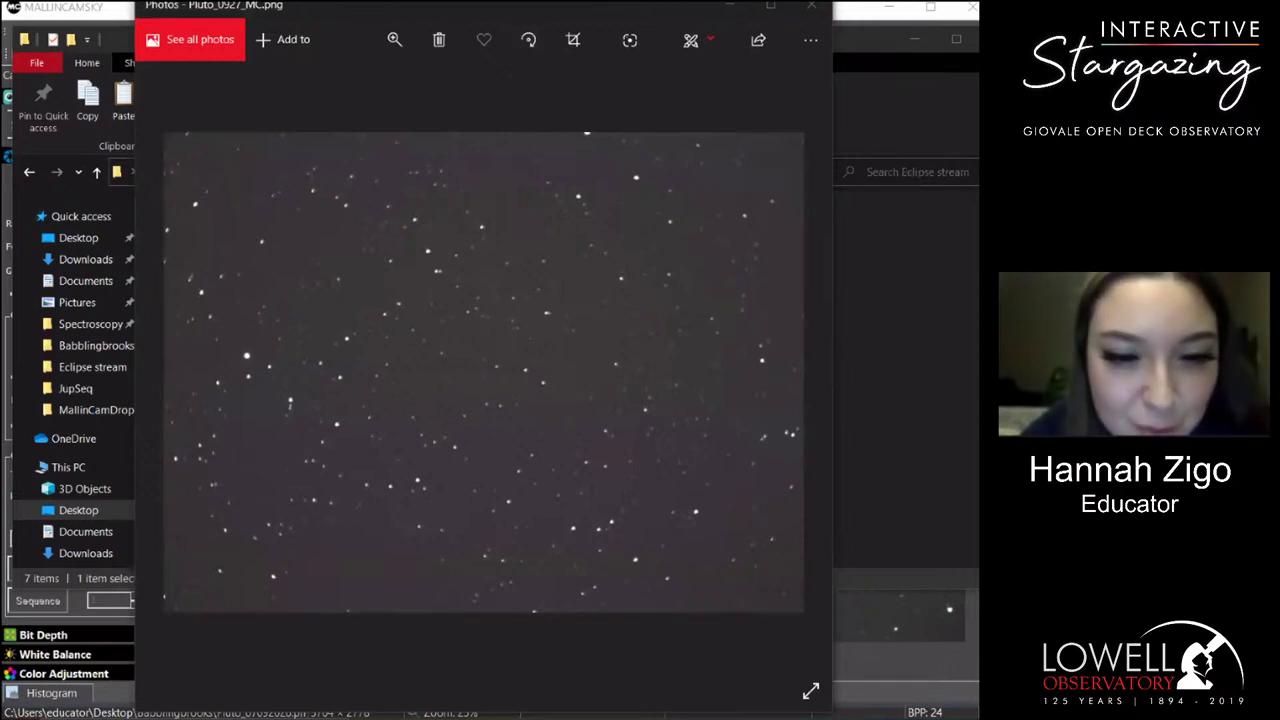
{"action": "key", "text": "Right"}
{"action": "key", "text": "Left"}
{"action": "key", "text": "Right"}
{"action": "key", "text": "Left"}
{"action": "key", "text": "Right"}
{"action": "key", "text": "Left"}
{"action": "key", "text": "Right"}
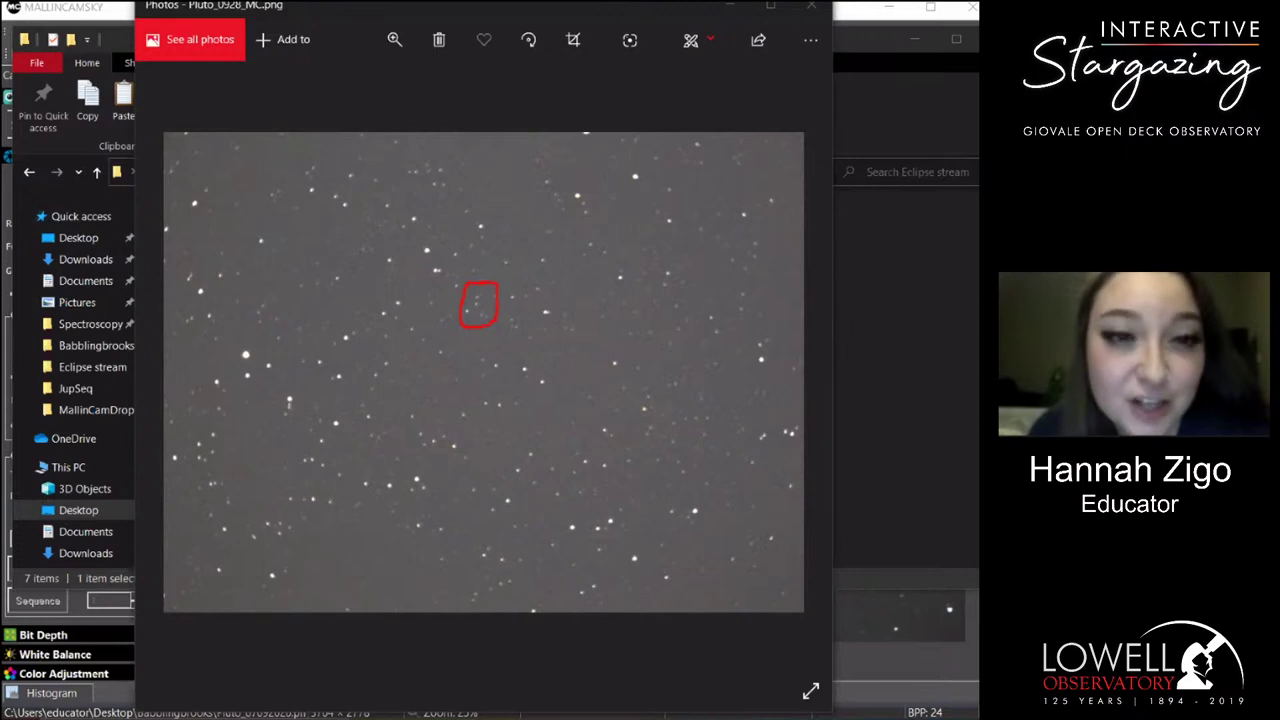
{"action": "key", "text": "Left"}
{"action": "key", "text": "Right"}
{"action": "key", "text": "Left"}
{"action": "key", "text": "Right"}
{"action": "key", "text": "Left"}
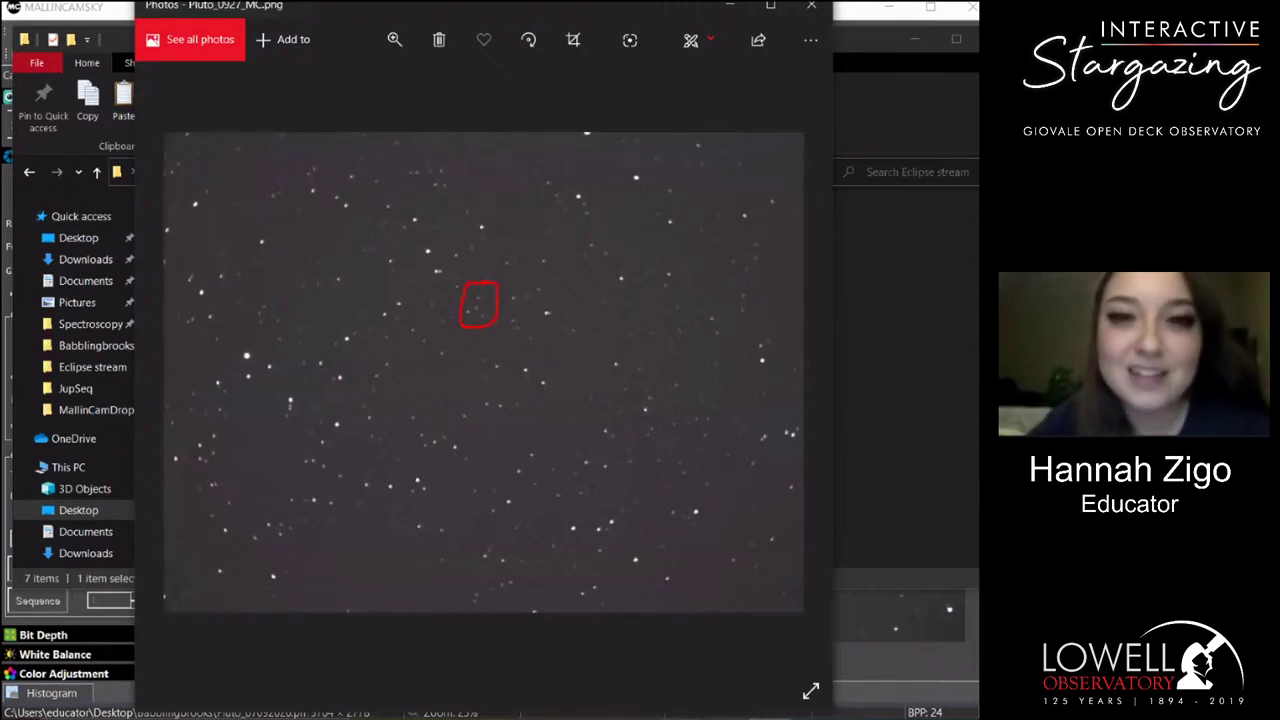
Switch to the open Pluto_07092020.png window and back to Pluto_0927_MC.png to compare their star fields.
{"action": "mouse_move", "coordinate": [682, 716]}
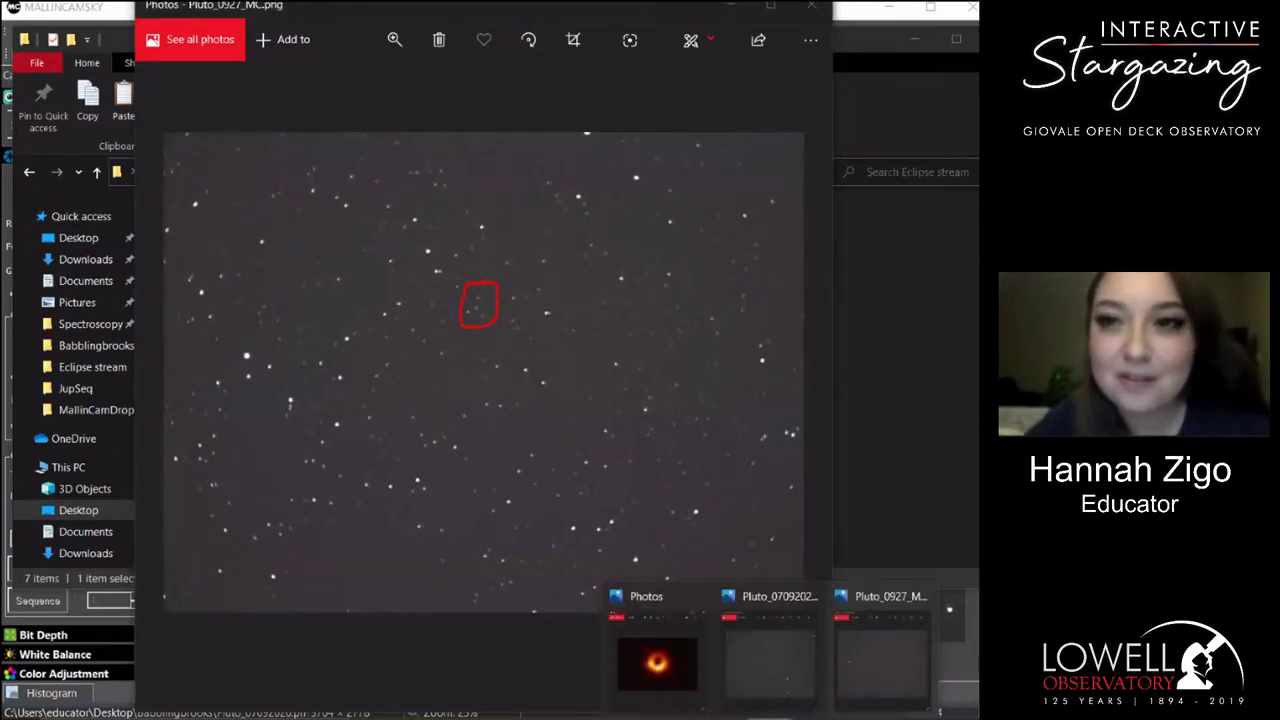
{"action": "left_click", "coordinate": [771, 680]}
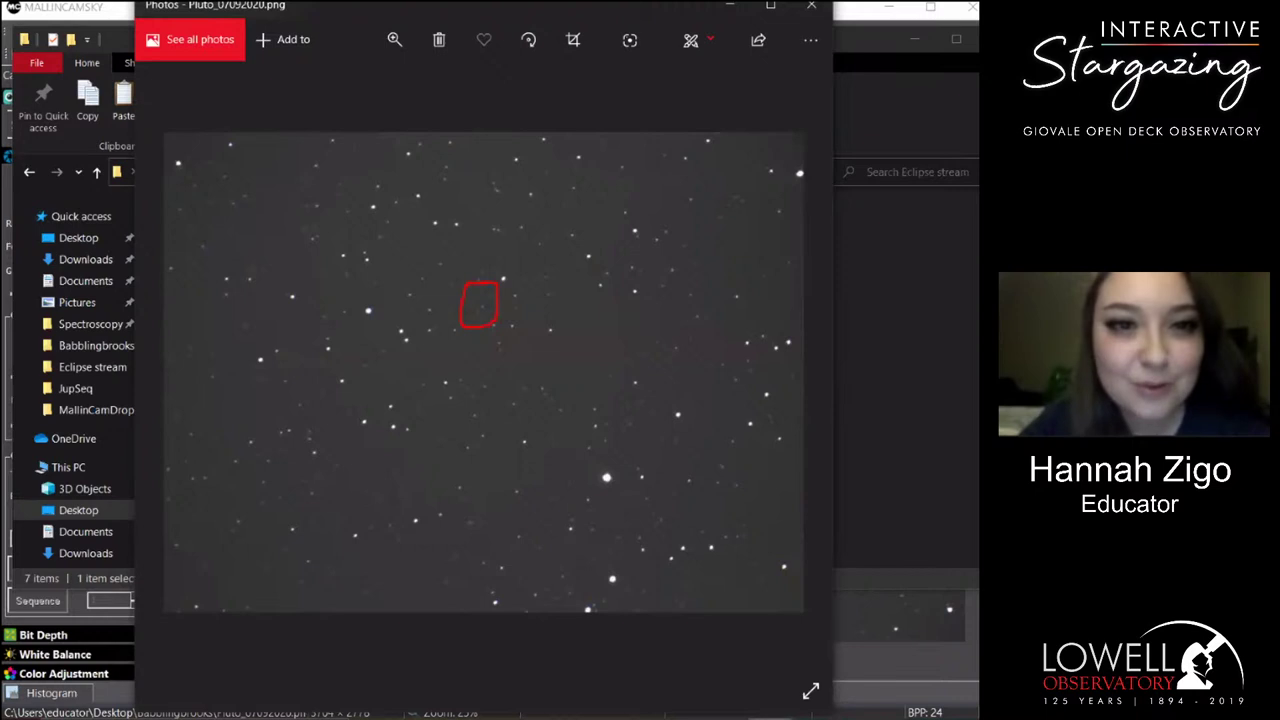
{"action": "mouse_move", "coordinate": [682, 716]}
{"action": "left_click", "coordinate": [881, 671]}
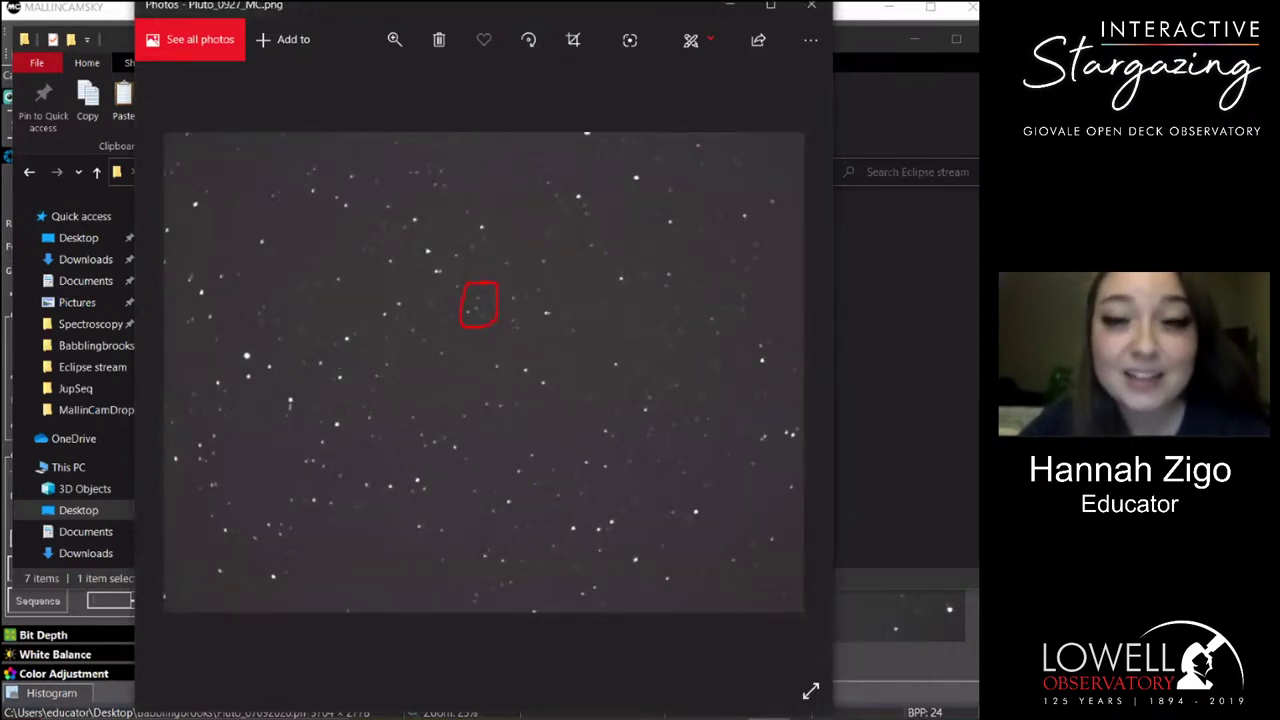
Return to the July image window and flip between Pluto_07082020.png and Pluto_07092020.png once more.
{"action": "mouse_move", "coordinate": [682, 716]}
{"action": "left_click", "coordinate": [735, 676]}
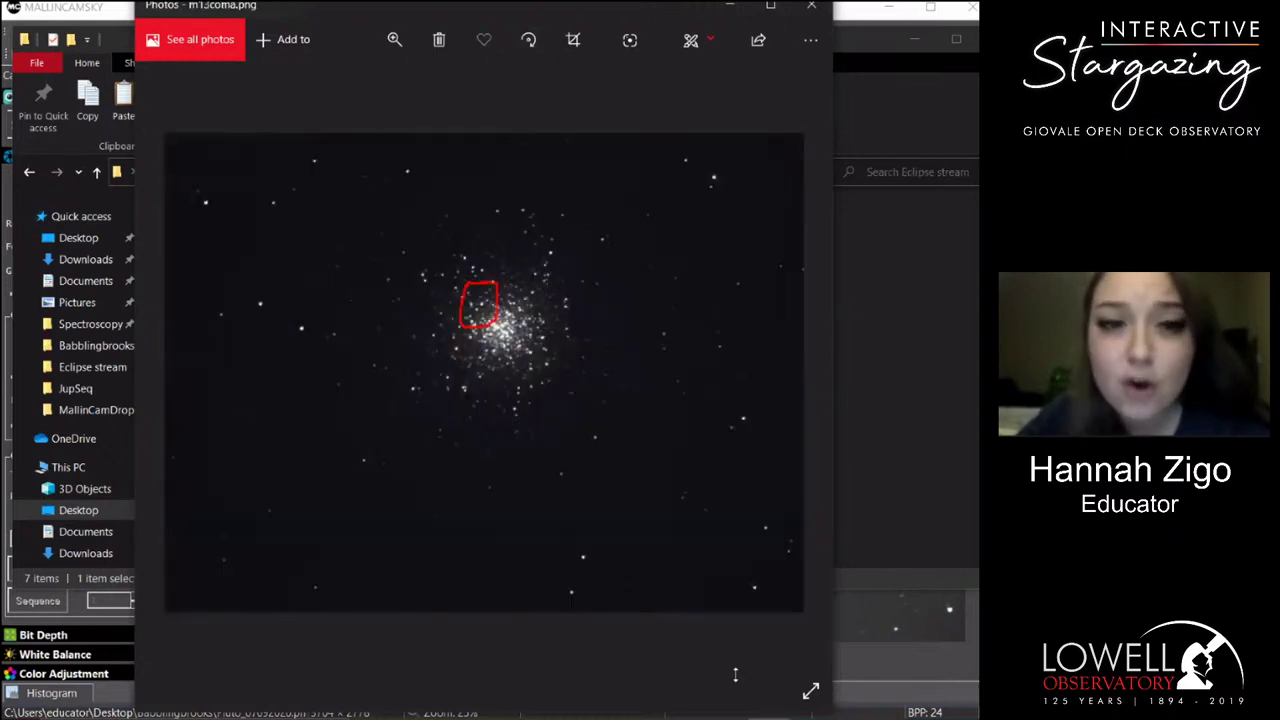
{"action": "key", "text": "Left"}
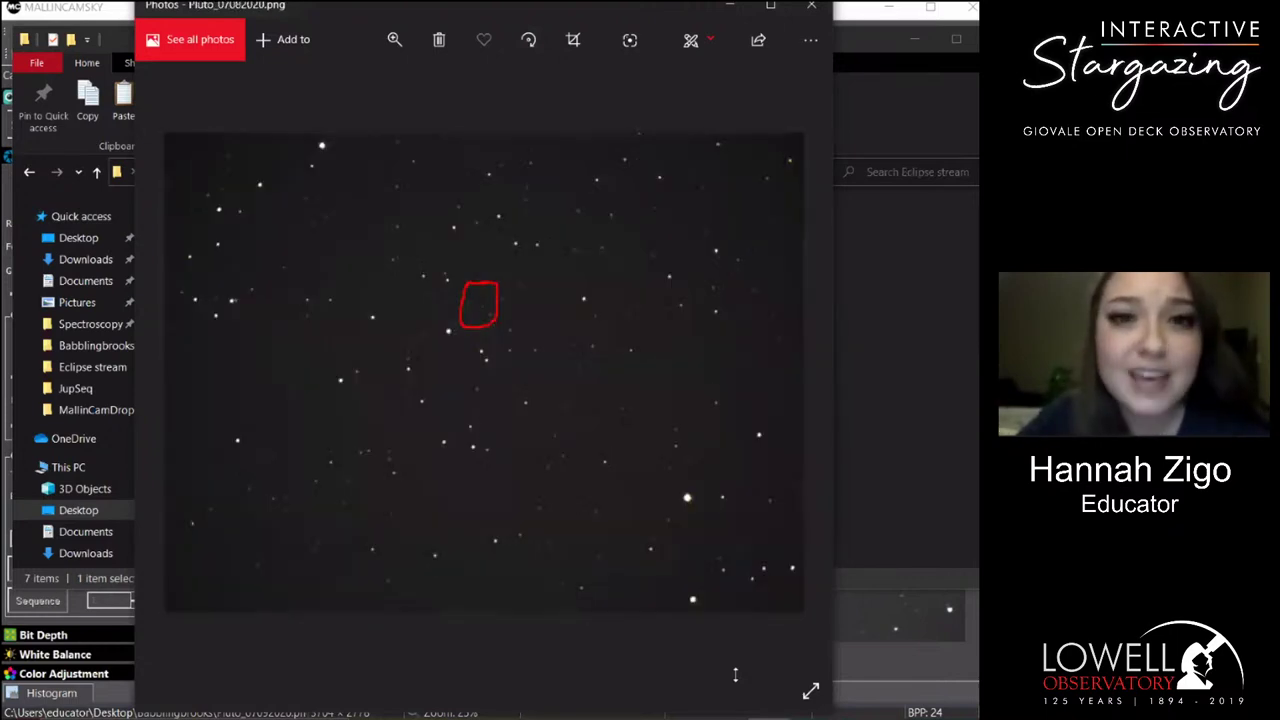
{"action": "key", "text": "Right"}
{"action": "key", "text": "Left"}
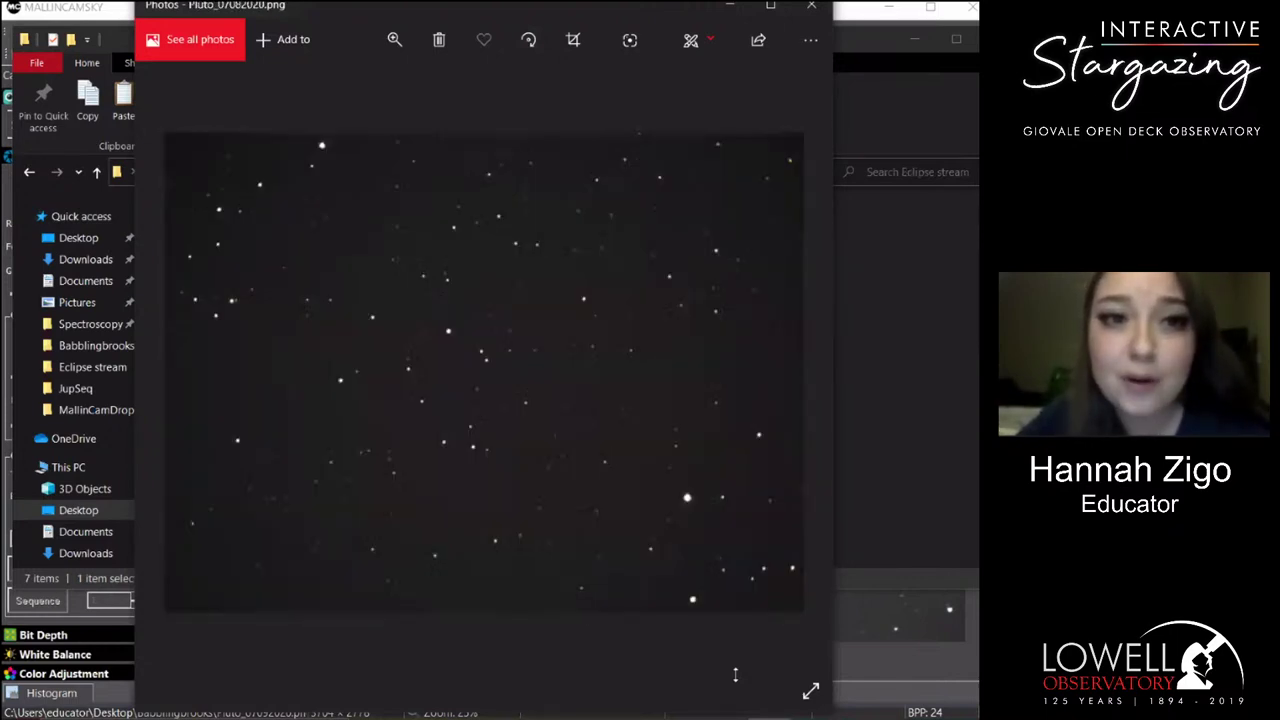
{"action": "key", "text": "Left"}
{"action": "key", "text": "Right"}
{"action": "key", "text": "Right"}
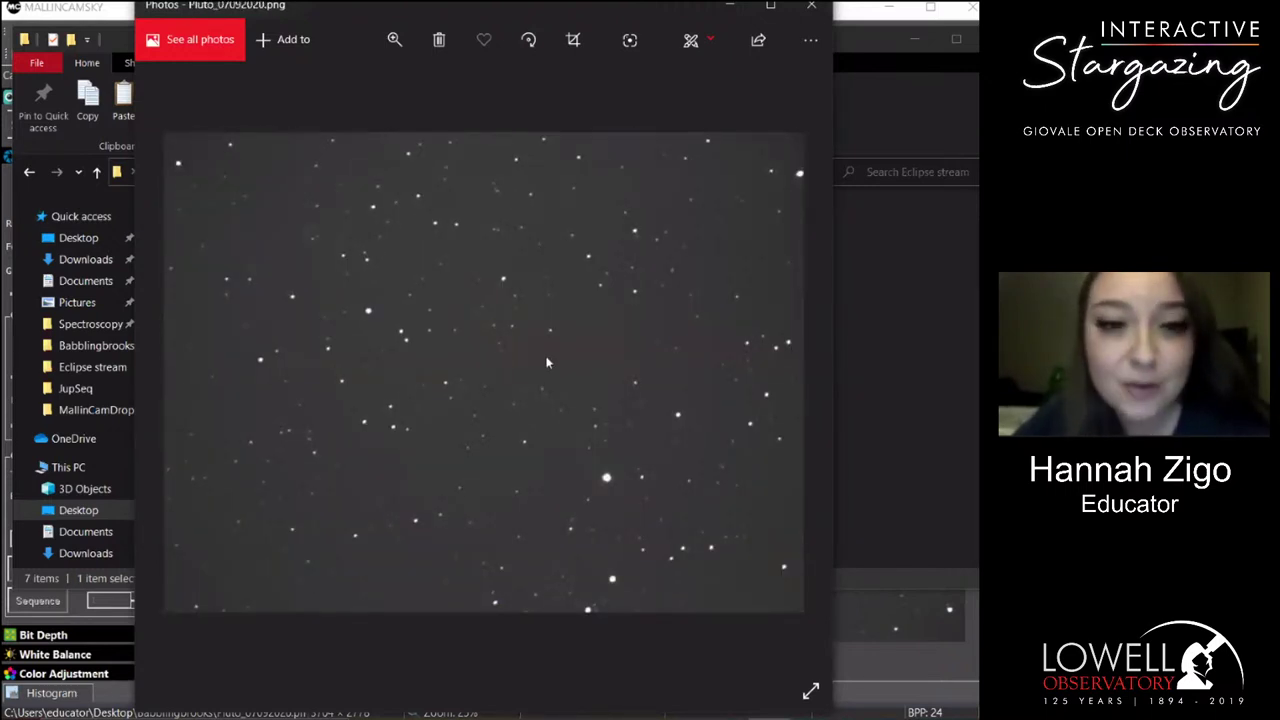
{"action": "key", "text": "Right"}
Minimise the Photos viewer and bring the PlaneWave Interface sky chart to the front.
{"action": "left_click", "coordinate": [740, 8]}
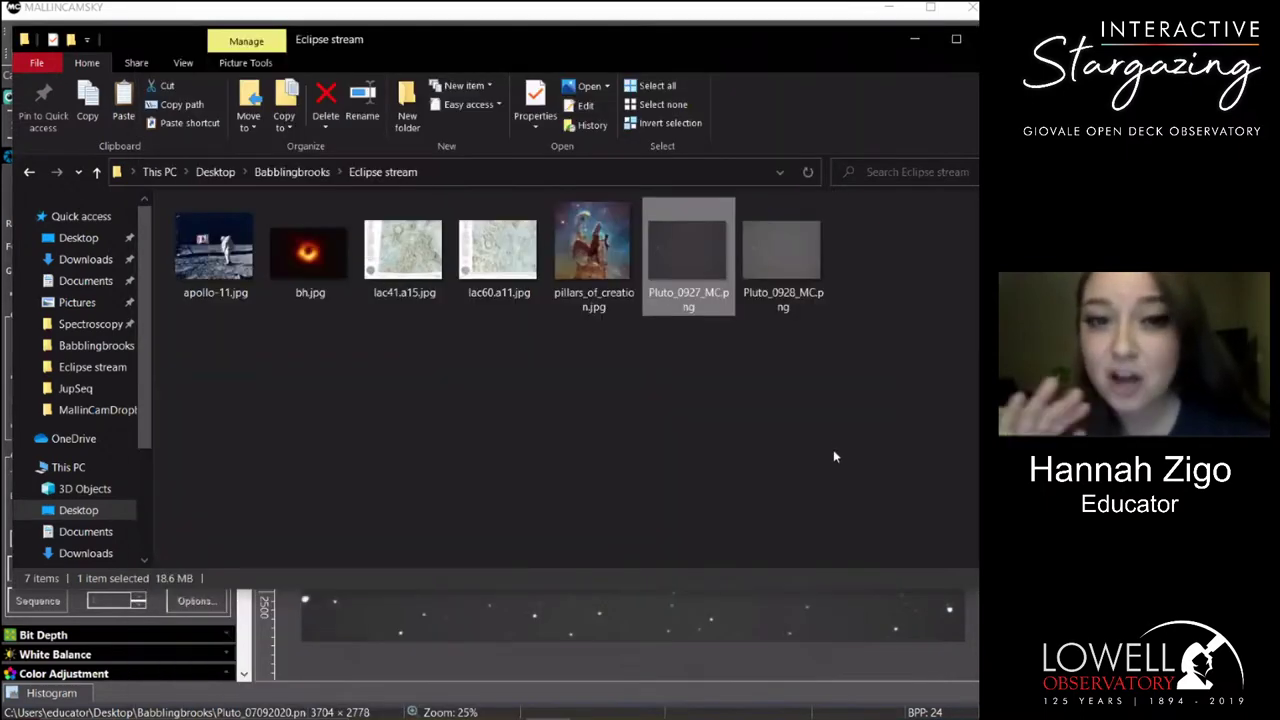
{"action": "left_click", "coordinate": [888, 7]}
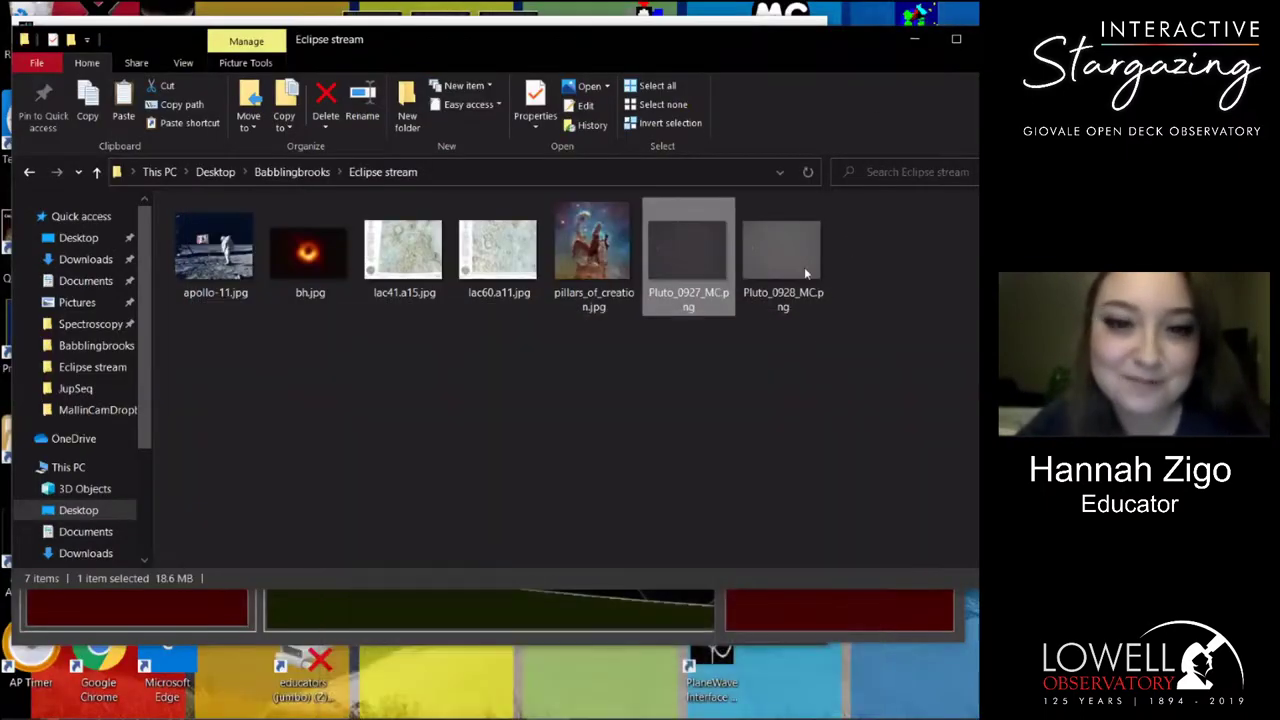
{"action": "key", "text": "alt+Tab"}
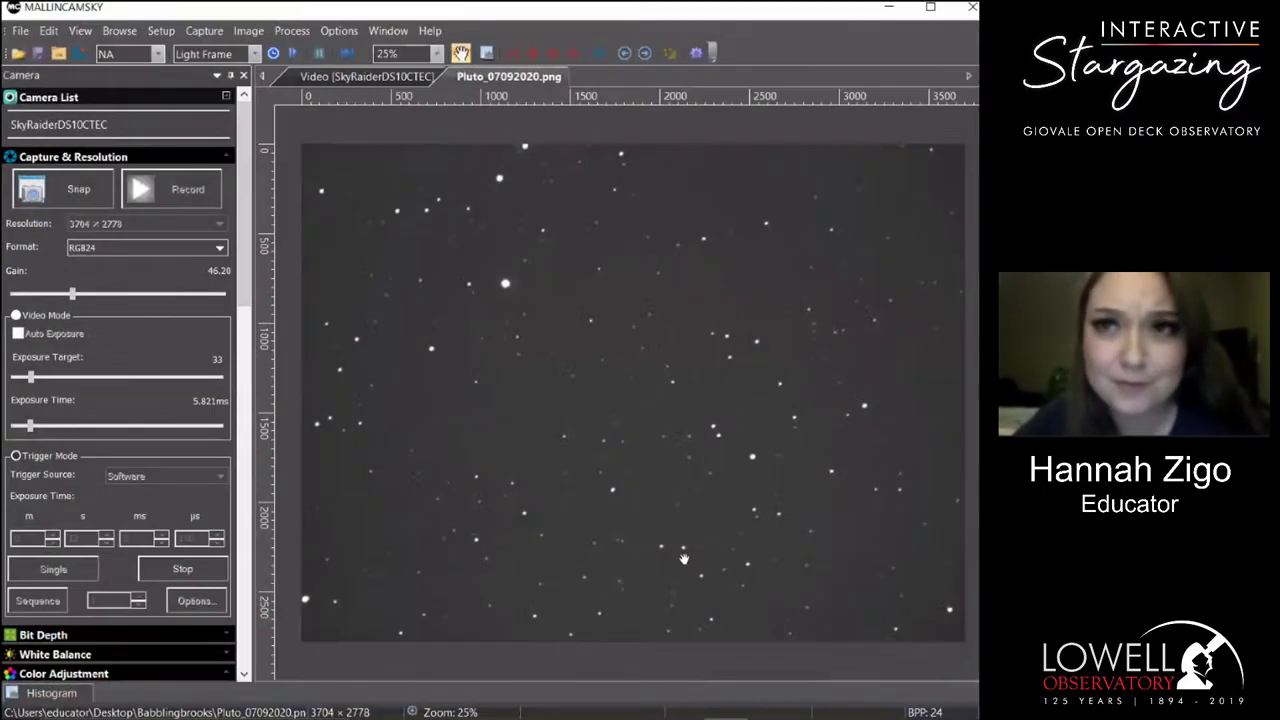
{"action": "key", "text": "alt+Tab"}
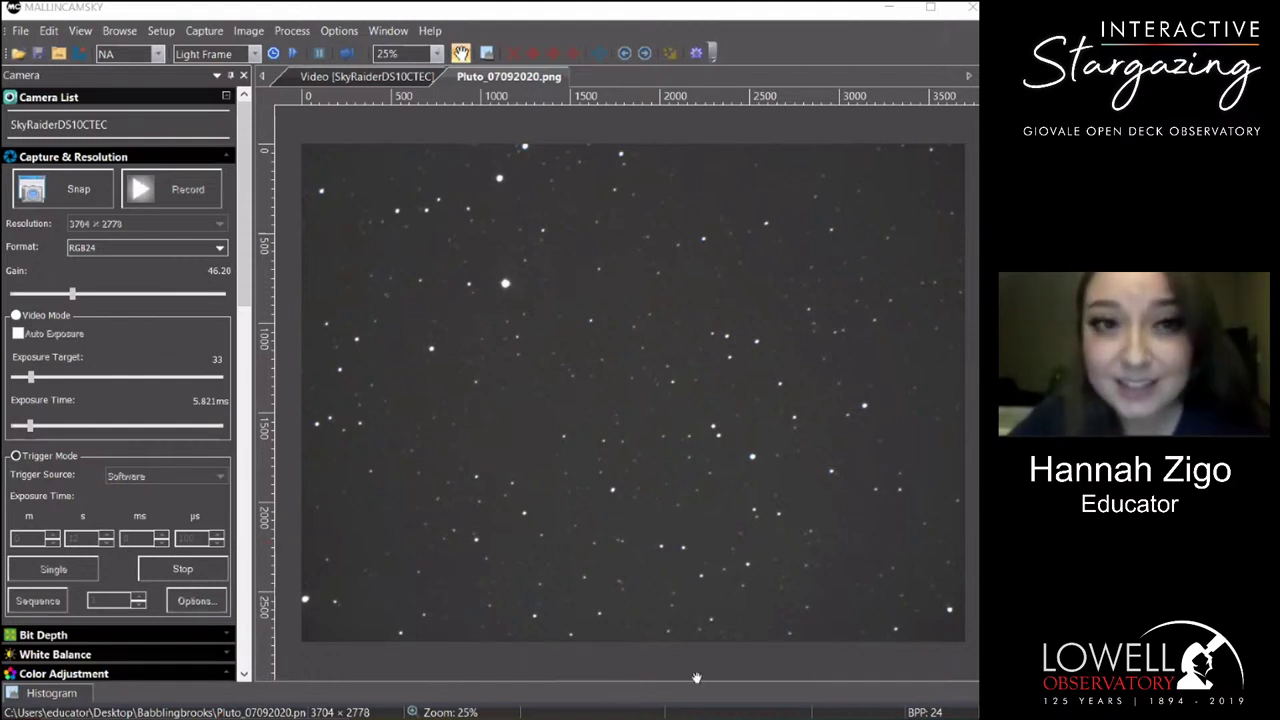
{"action": "left_click", "coordinate": [571, 646]}
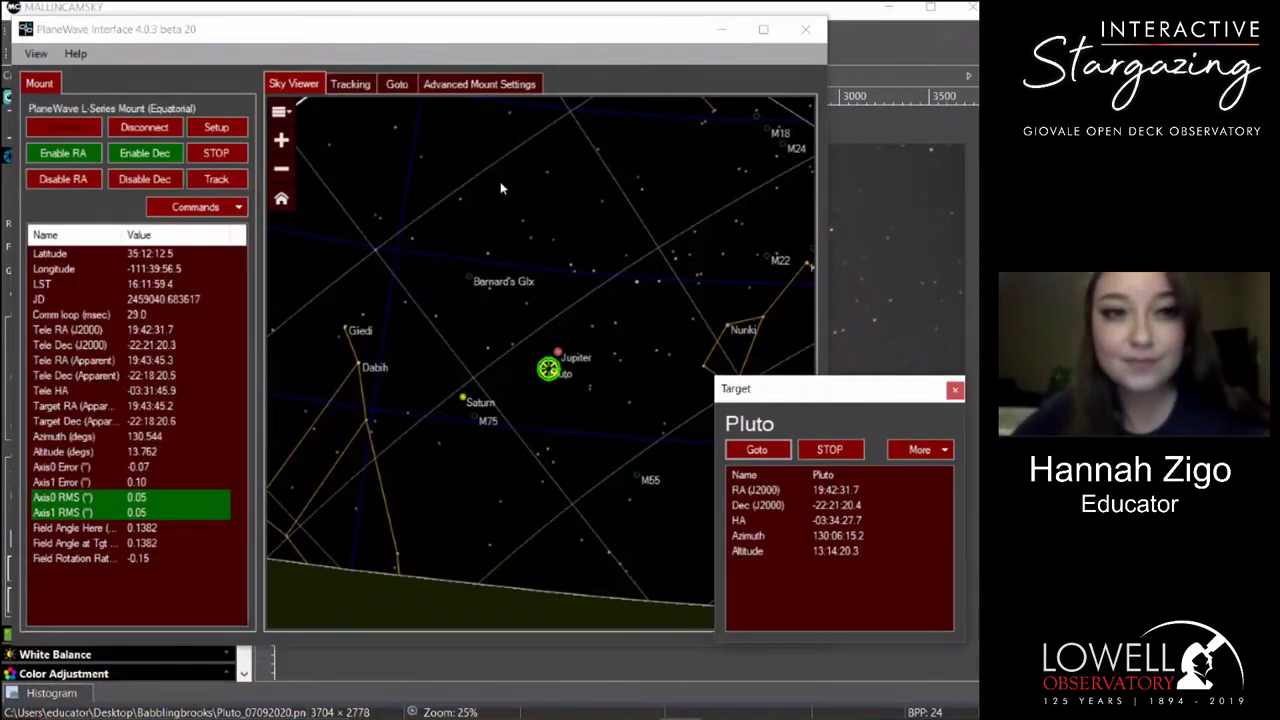
Look up M8, the Lagoon Nebula, in the local target catalog and send the telescope to it.
{"action": "left_click", "coordinate": [552, 156]}
{"action": "left_click", "coordinate": [396, 84]}
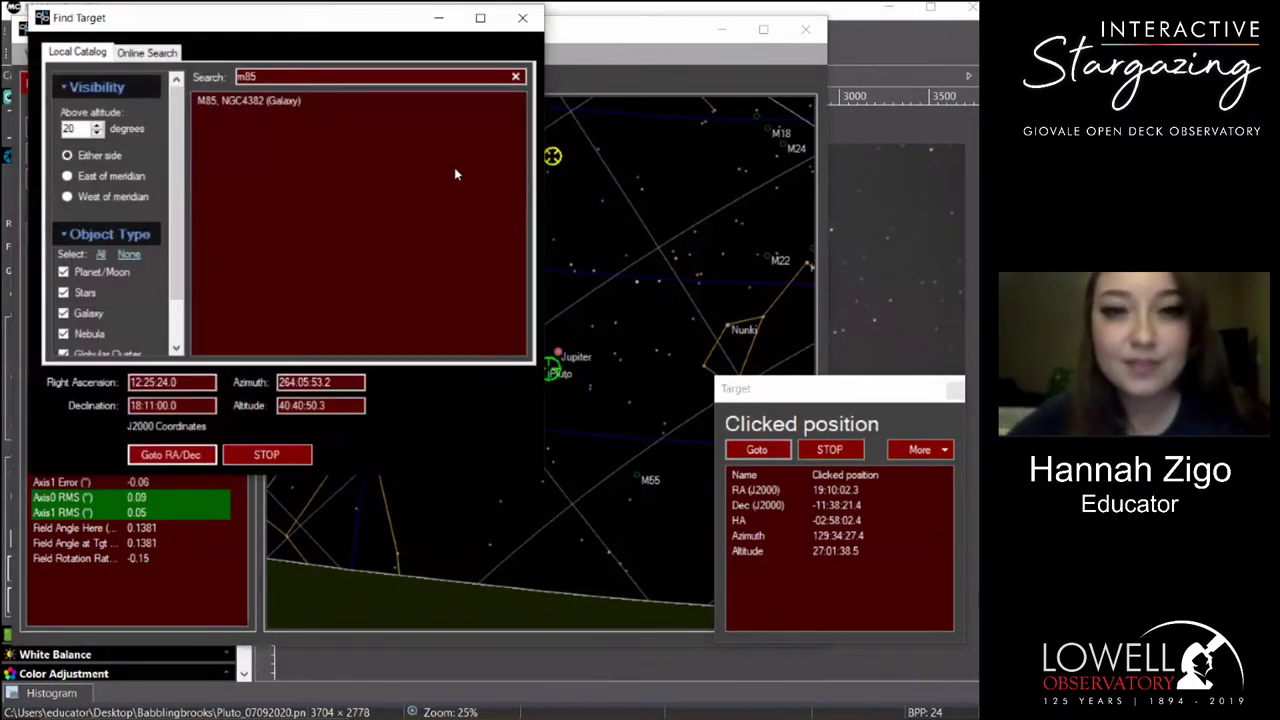
{"action": "key", "text": "BackSpace"}
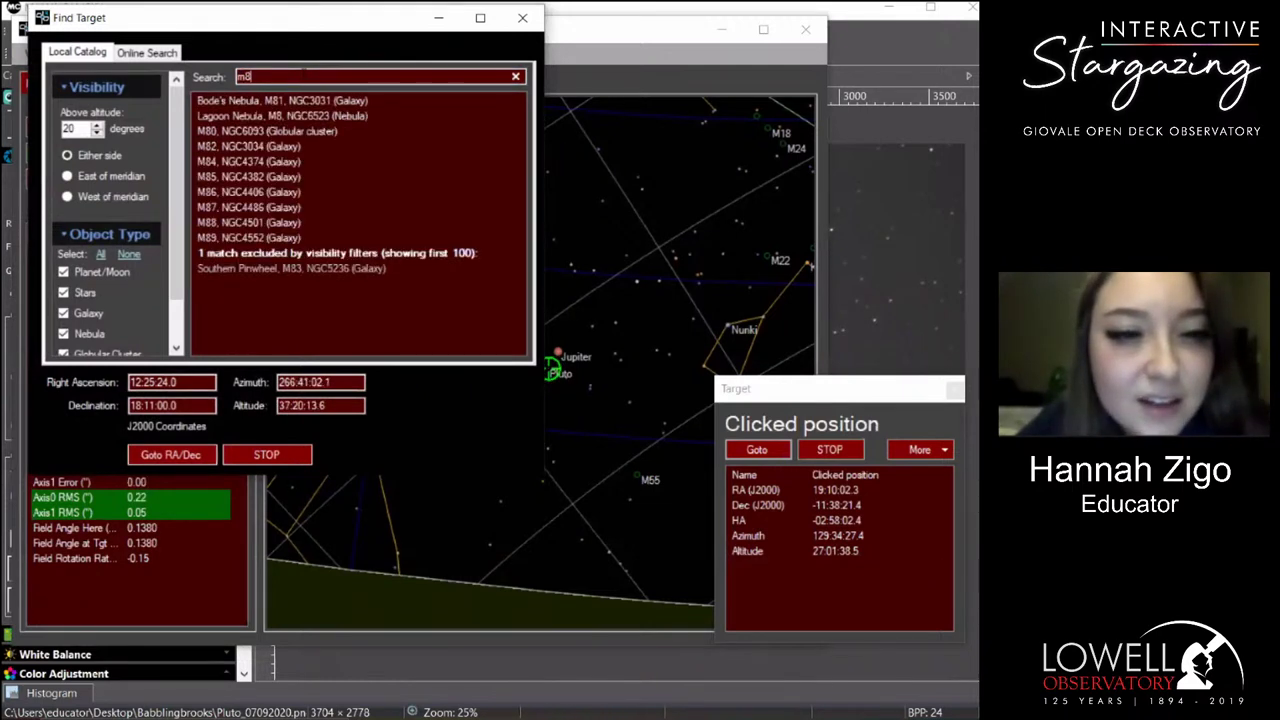
{"action": "left_click", "coordinate": [330, 116]}
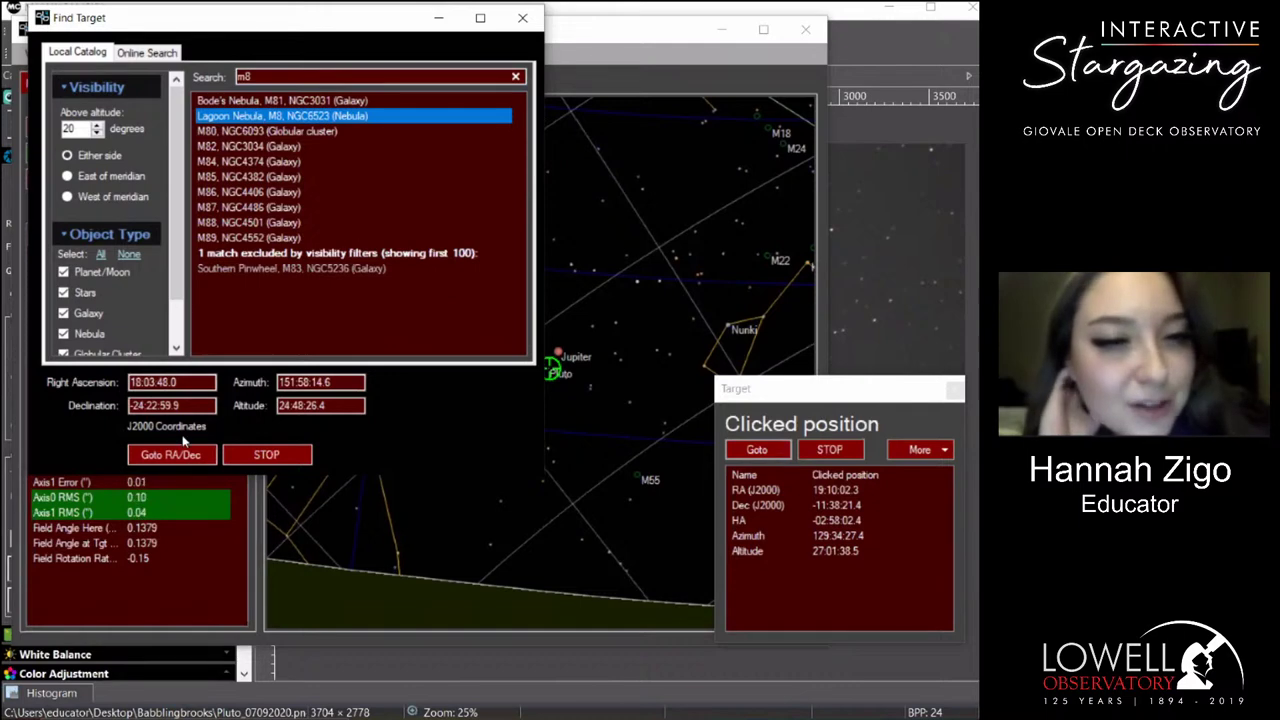
{"action": "left_click", "coordinate": [254, 347]}
Switch to MallincamSky, set the trigger exposure to 8 s, restart the looped capture and show the live video.
{"action": "key", "text": "alt+Tab"}
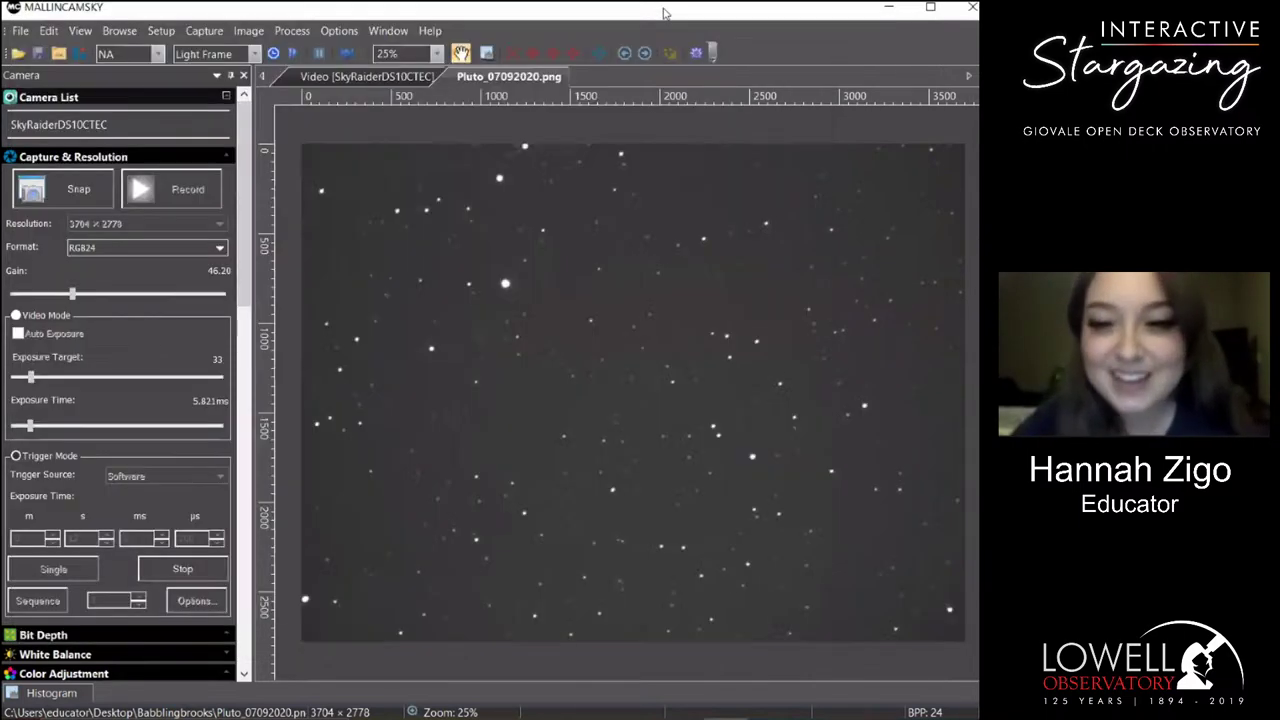
{"action": "left_click", "coordinate": [163, 568]}
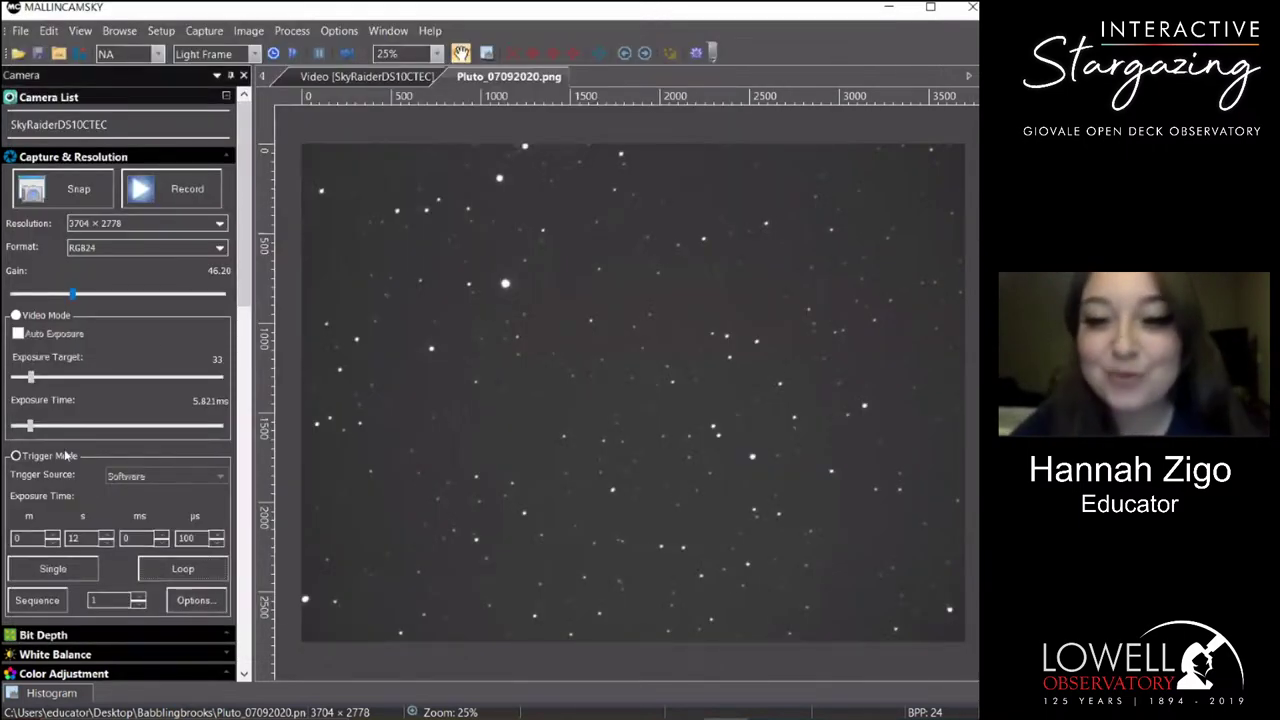
{"action": "left_click", "coordinate": [106, 543]}
{"action": "left_click", "coordinate": [106, 543]}
{"action": "left_click", "coordinate": [106, 543]}
{"action": "left_click", "coordinate": [106, 543]}
{"action": "left_click", "coordinate": [172, 569]}
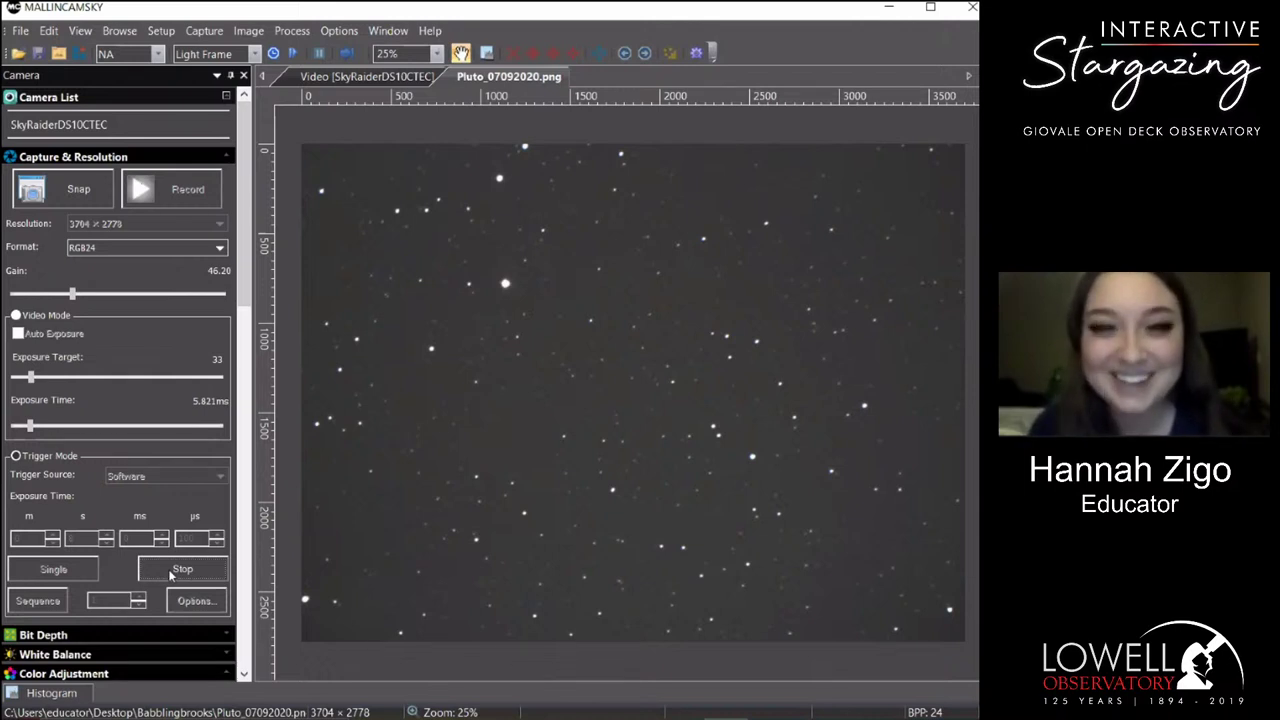
{"action": "mouse_move", "coordinate": [80, 687]}
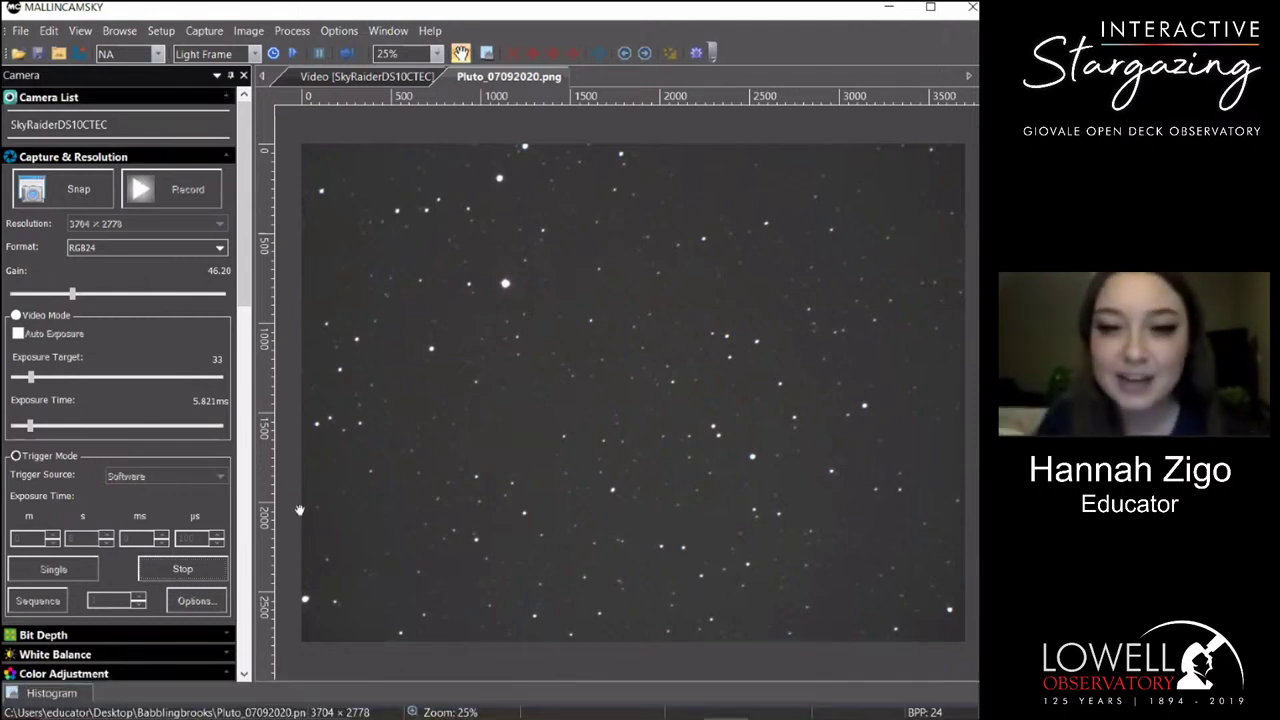
{"action": "left_click", "coordinate": [368, 77]}
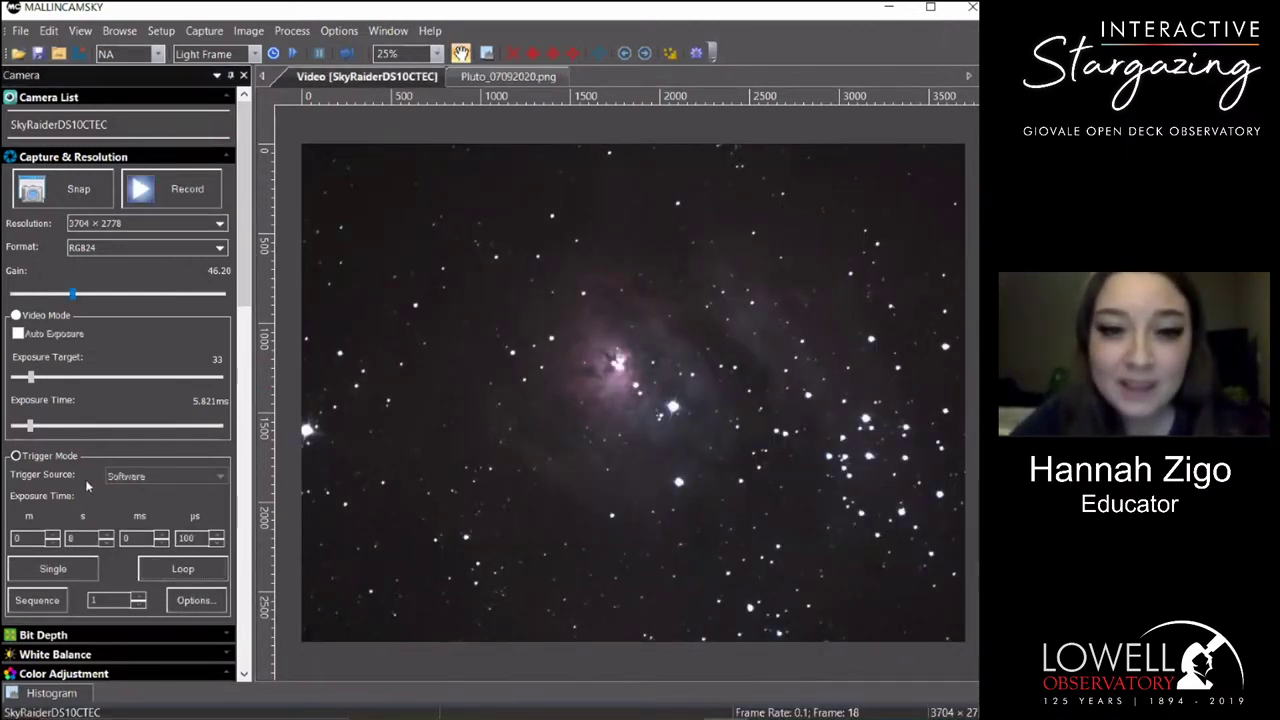
Set the trigger exposure to 13 s, restart the loop and raise the color saturation to 161.
{"action": "left_click", "coordinate": [109, 535]}
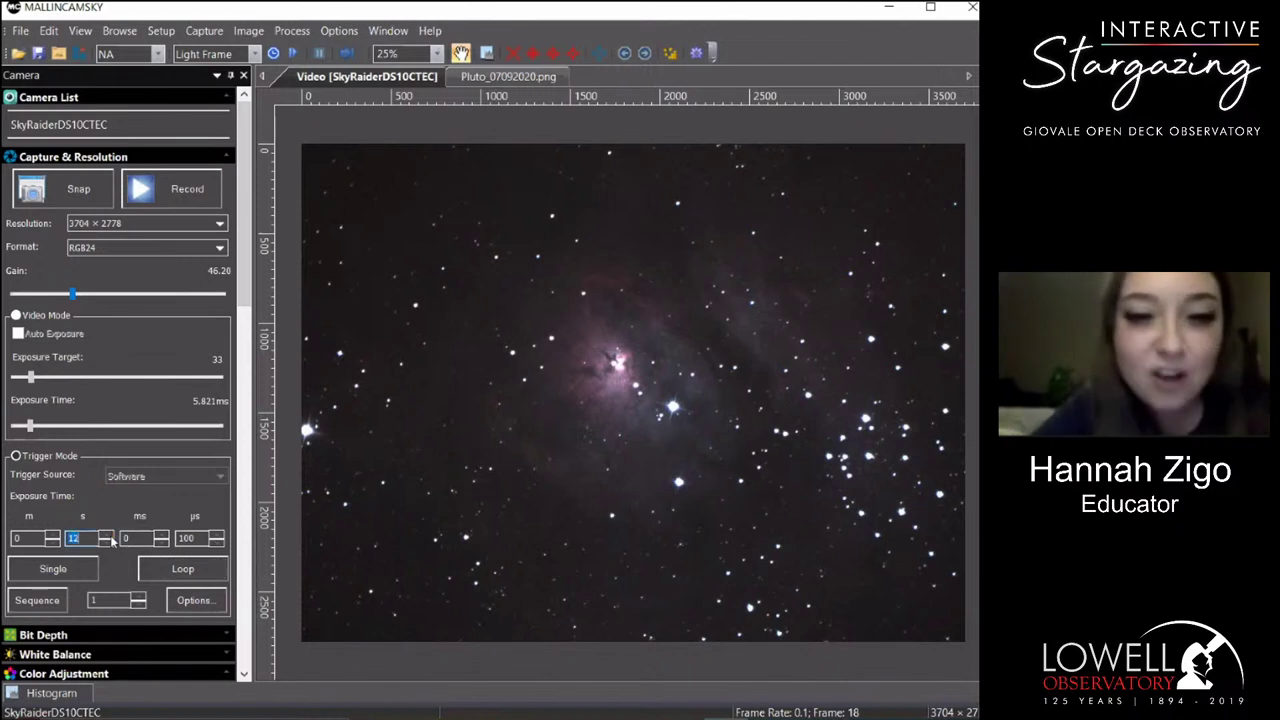
{"action": "type", "text": "13"}
{"action": "left_click", "coordinate": [183, 568]}
{"action": "left_click", "coordinate": [63, 673]}
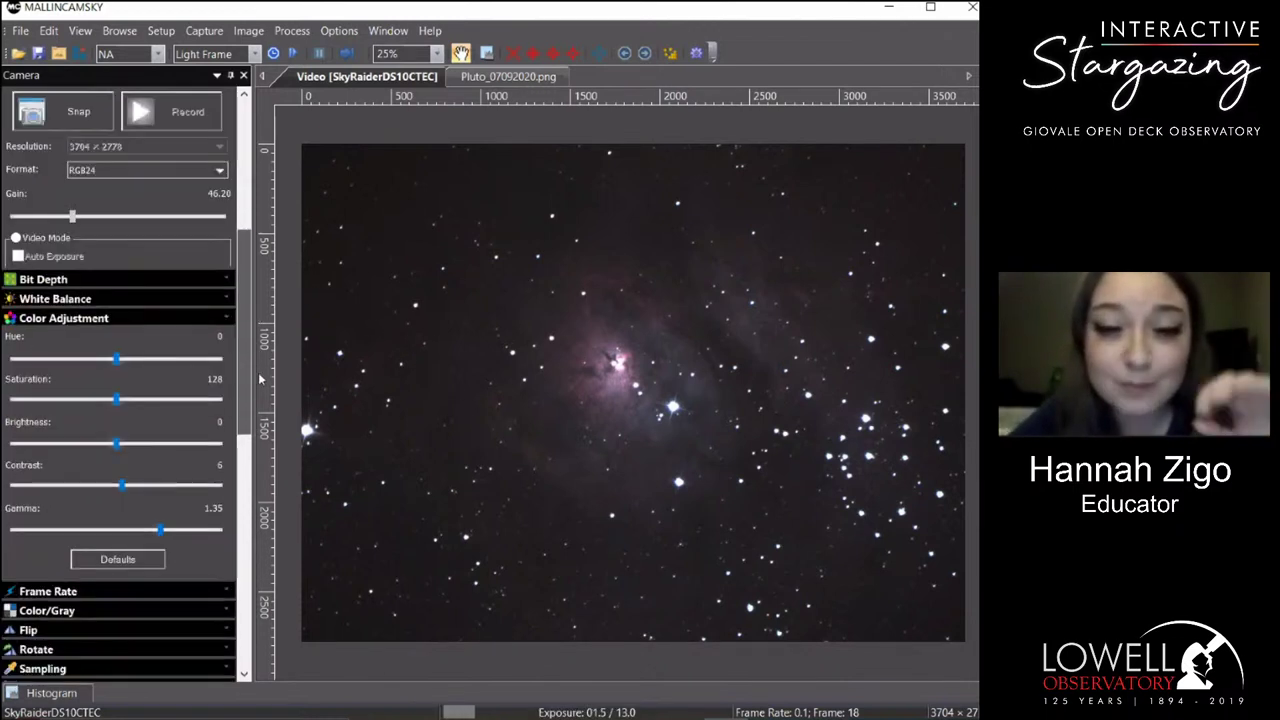
{"action": "left_click_drag", "start_coordinate": [115, 378], "coordinate": [143, 377]}
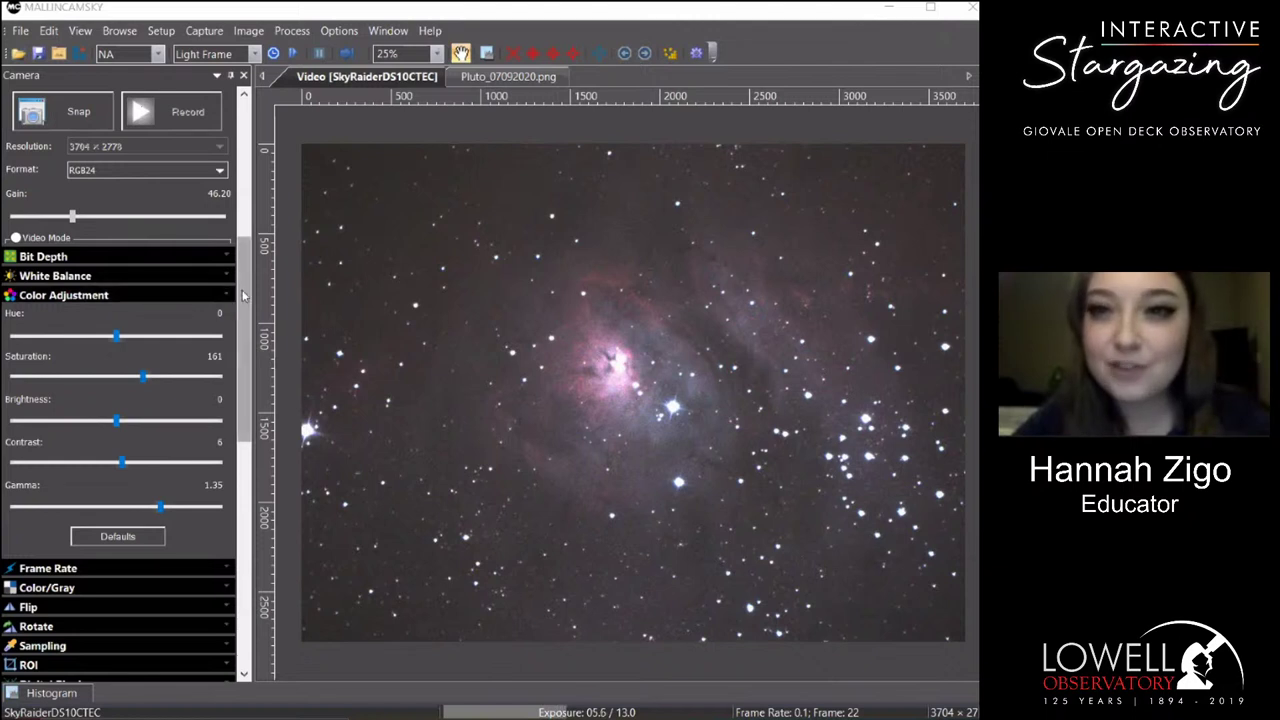
Stop the loop, set the trigger exposure to 18 s and restart the looped capture.
{"action": "scroll", "coordinate": [244, 165], "scroll_direction": "up", "scroll_amount": 3}
{"action": "left_click", "coordinate": [157, 540]}
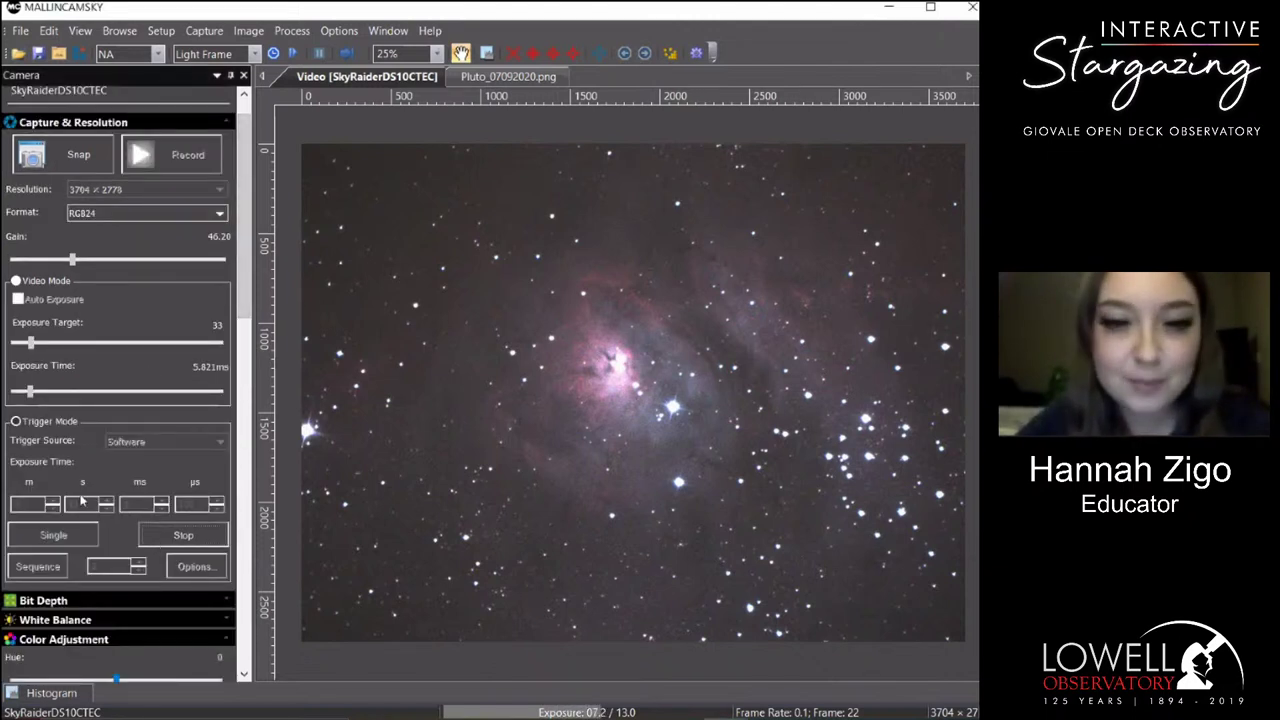
{"action": "left_click", "coordinate": [106, 501]}
{"action": "left_click", "coordinate": [106, 501]}
{"action": "left_click", "coordinate": [106, 501]}
{"action": "left_click", "coordinate": [106, 501]}
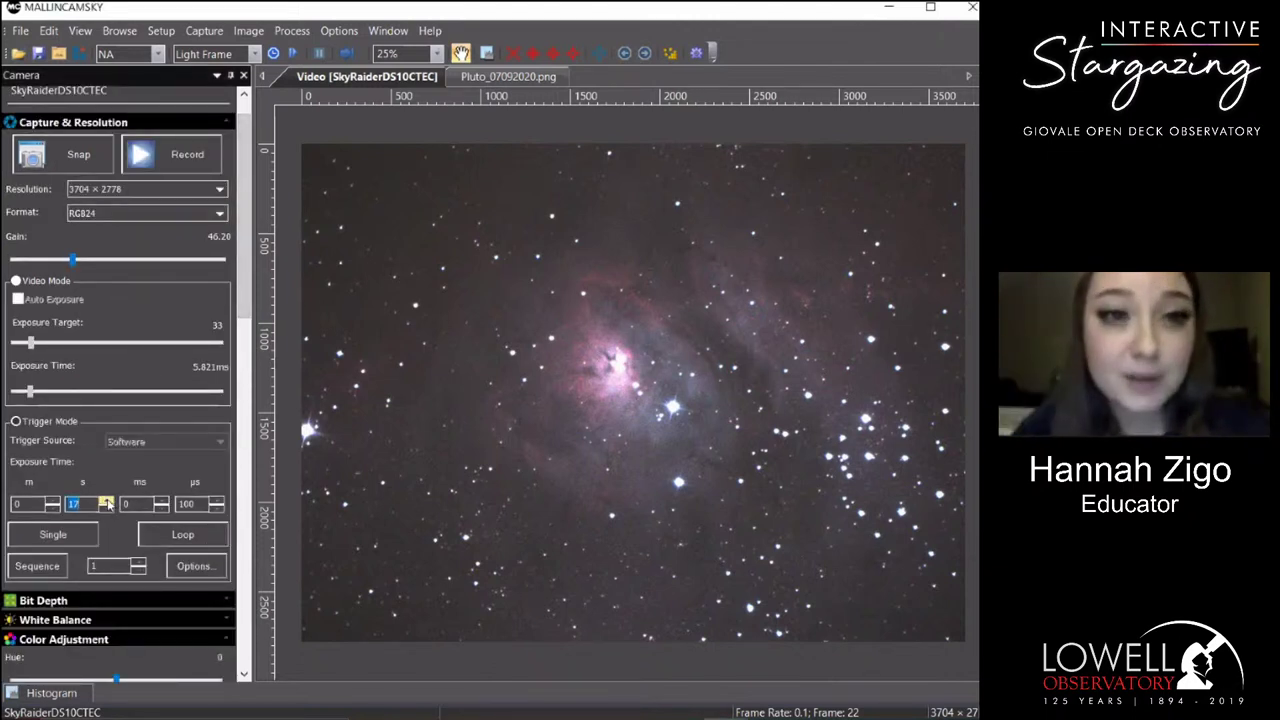
{"action": "left_click", "coordinate": [153, 531]}
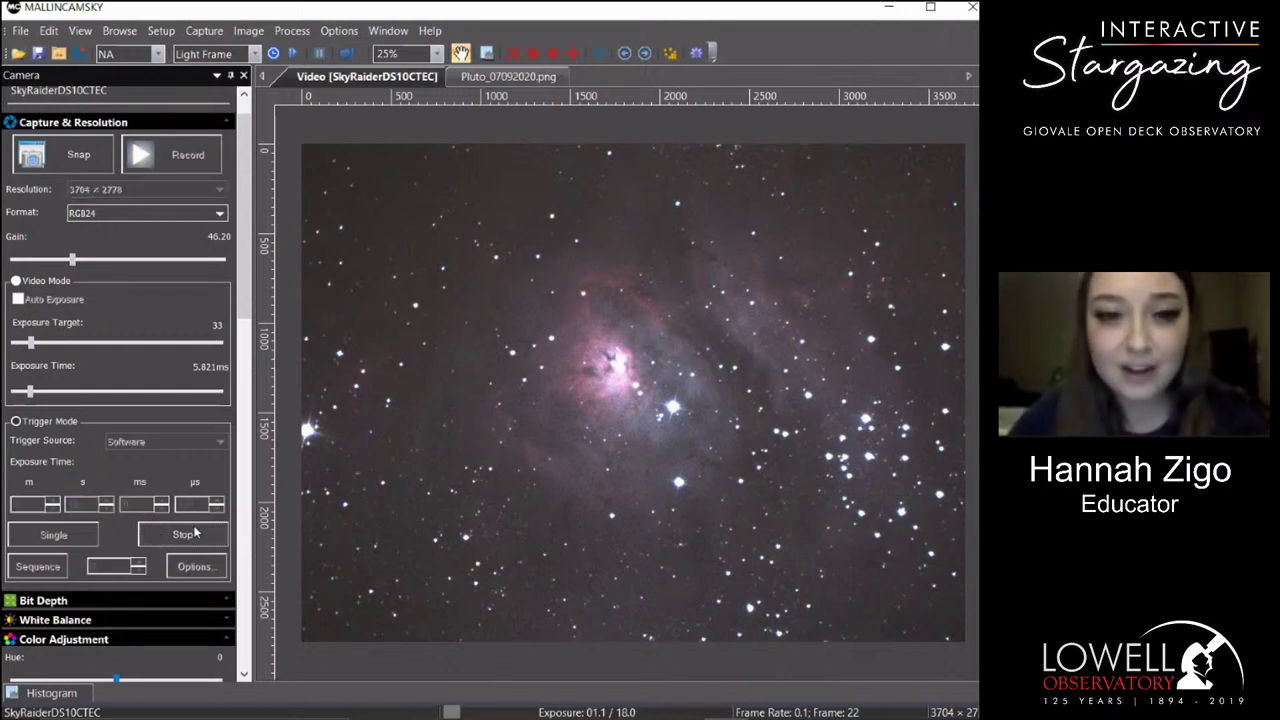
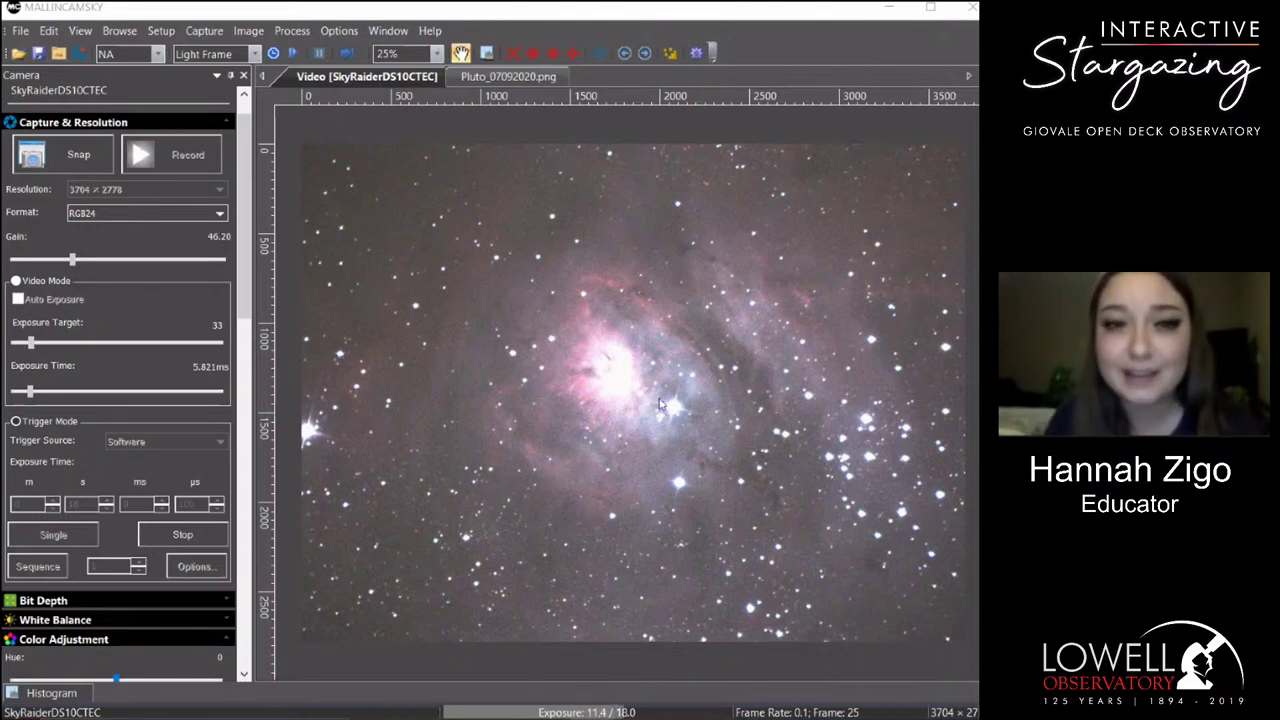
Switch to the web browser and search for images of comet neowise.
{"action": "key", "text": "alt+Tab"}
{"action": "left_click", "coordinate": [339, 37]}
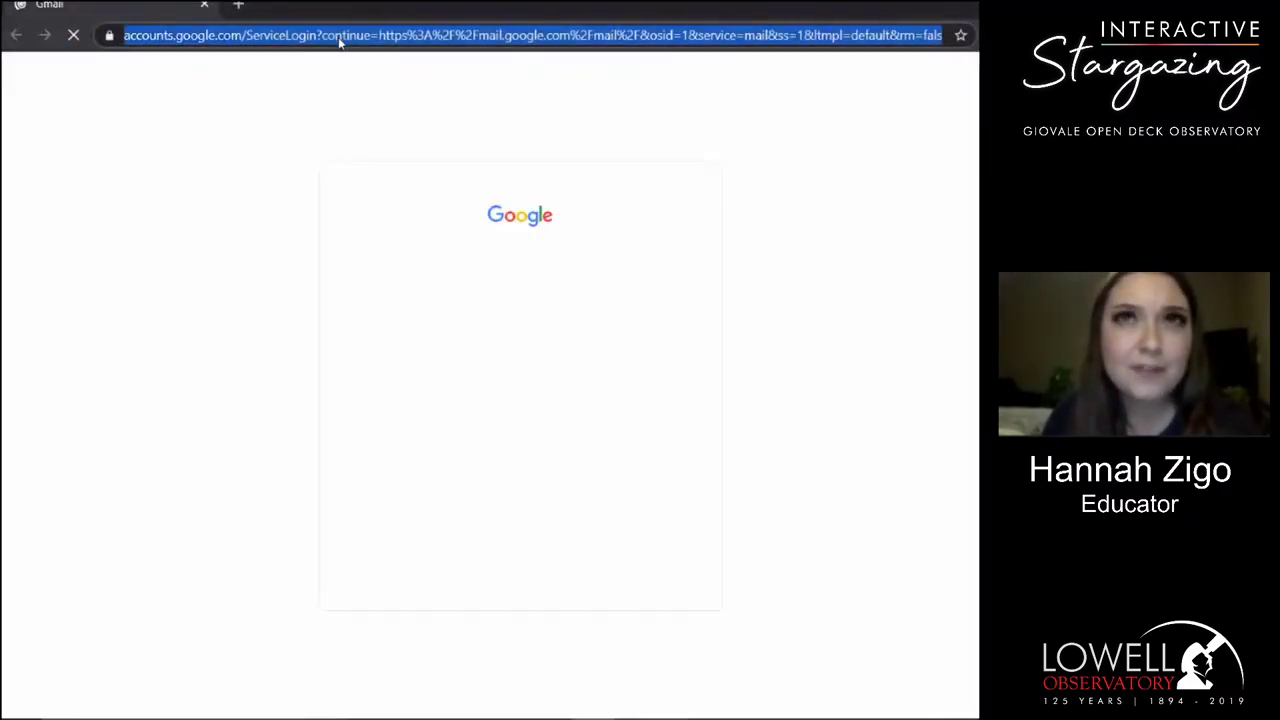
{"action": "type", "text": "comet neow"}
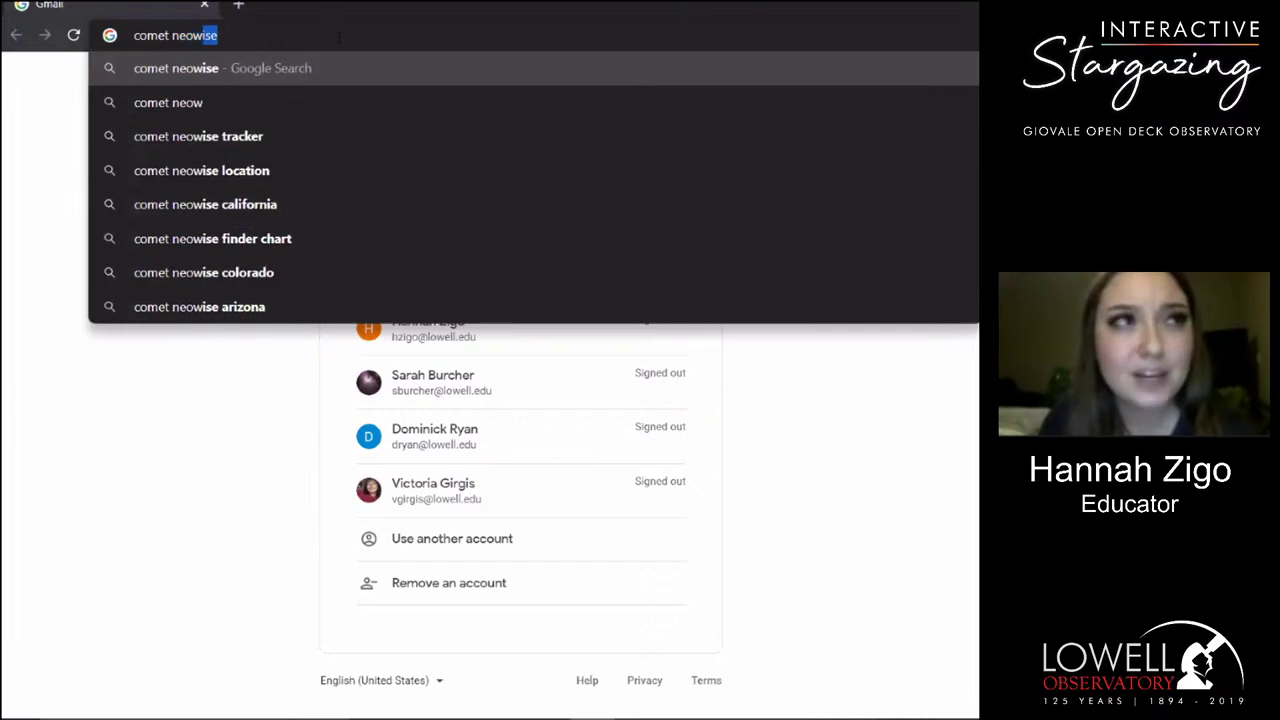
{"action": "key", "text": "Return"}
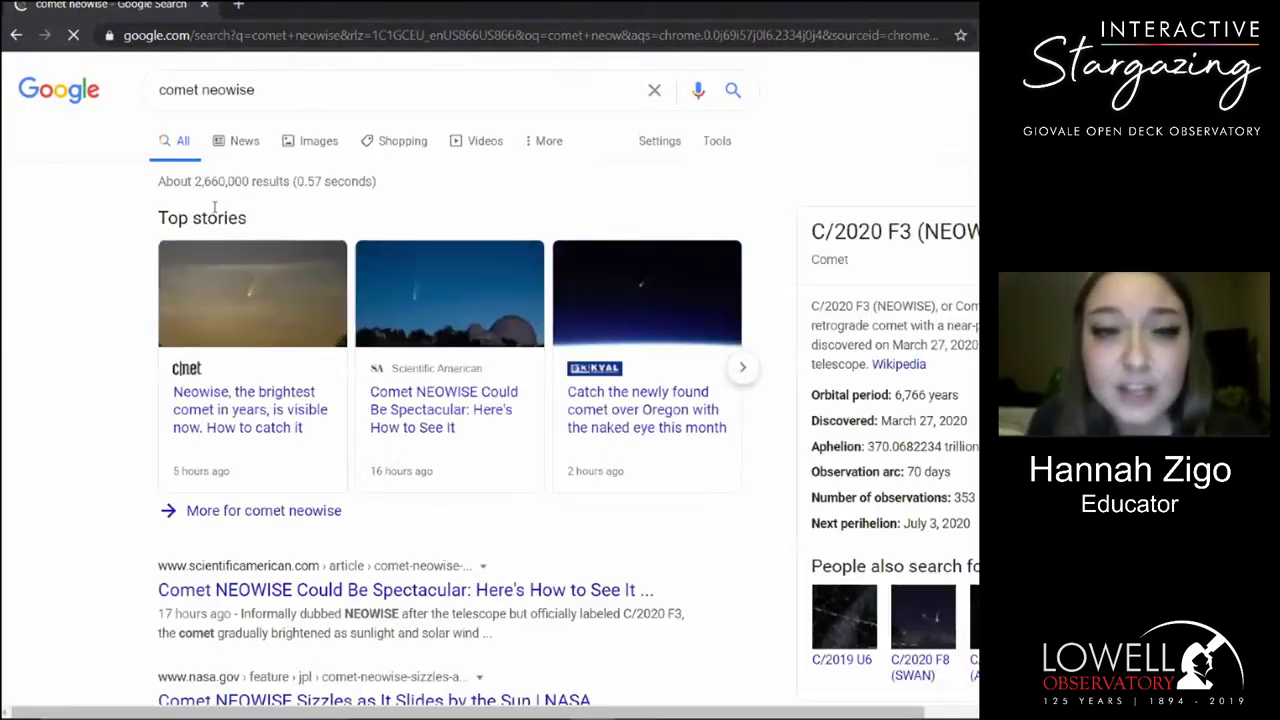
{"action": "left_click", "coordinate": [313, 141]}
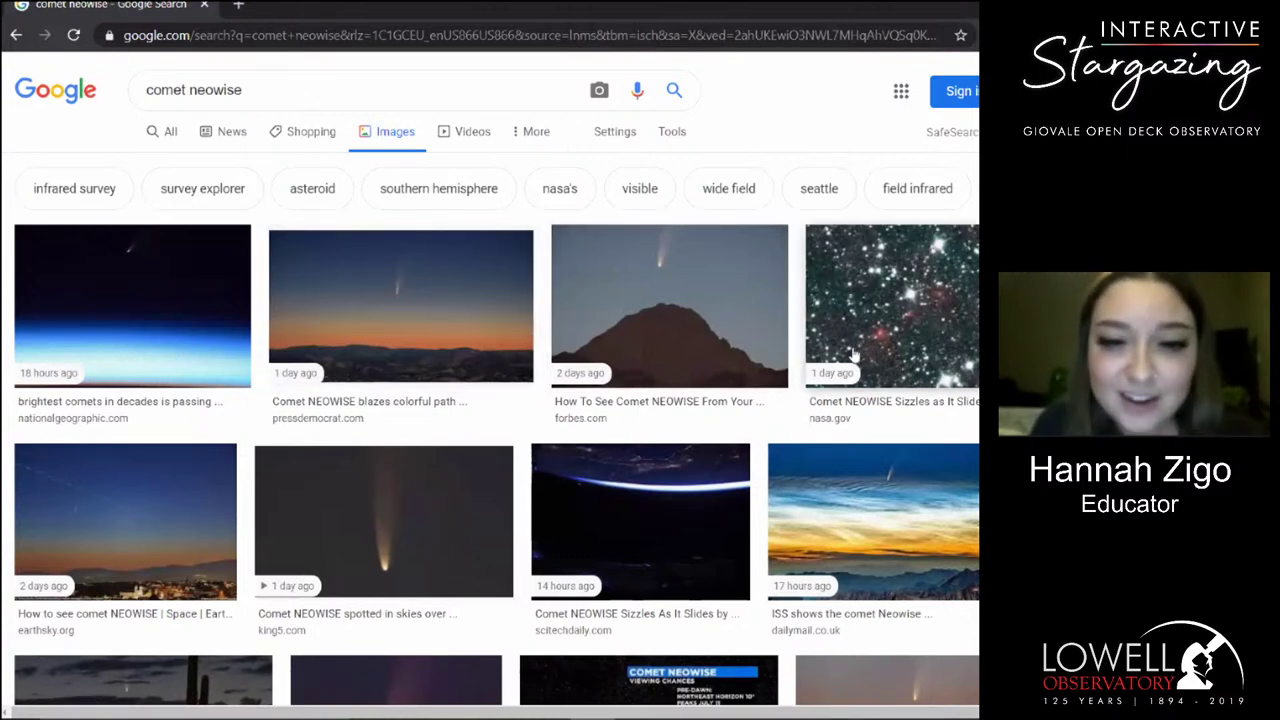
Preview The Press Democrat's photo of the comet, enlarge it and return to MallincamSky.
{"action": "left_click", "coordinate": [493, 345]}
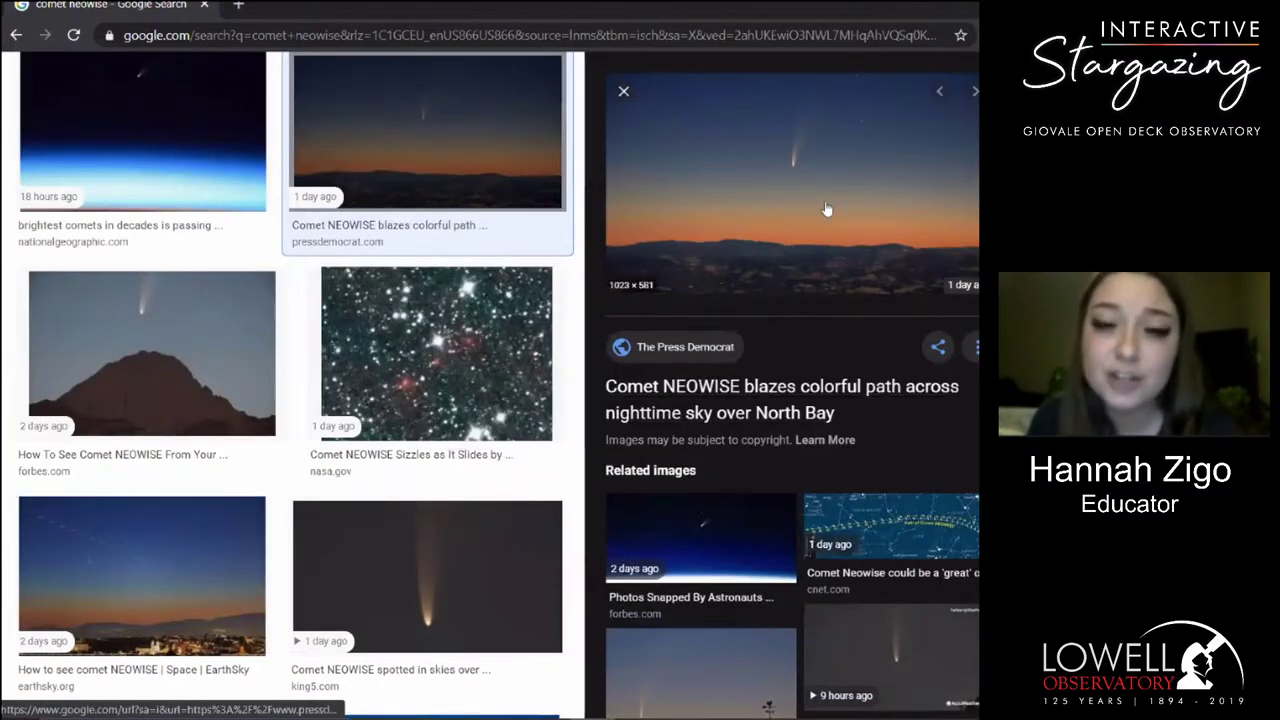
{"action": "key", "text": "ctrl+plus"}
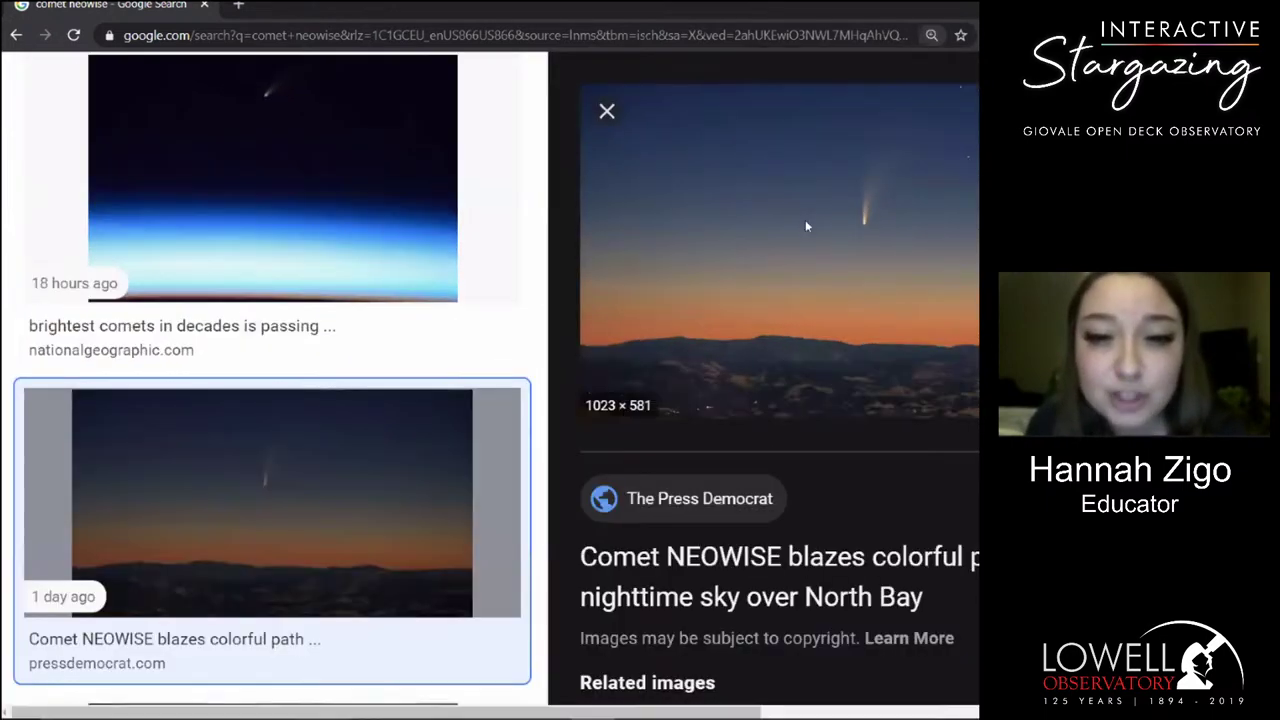
{"action": "left_click", "coordinate": [807, 214]}
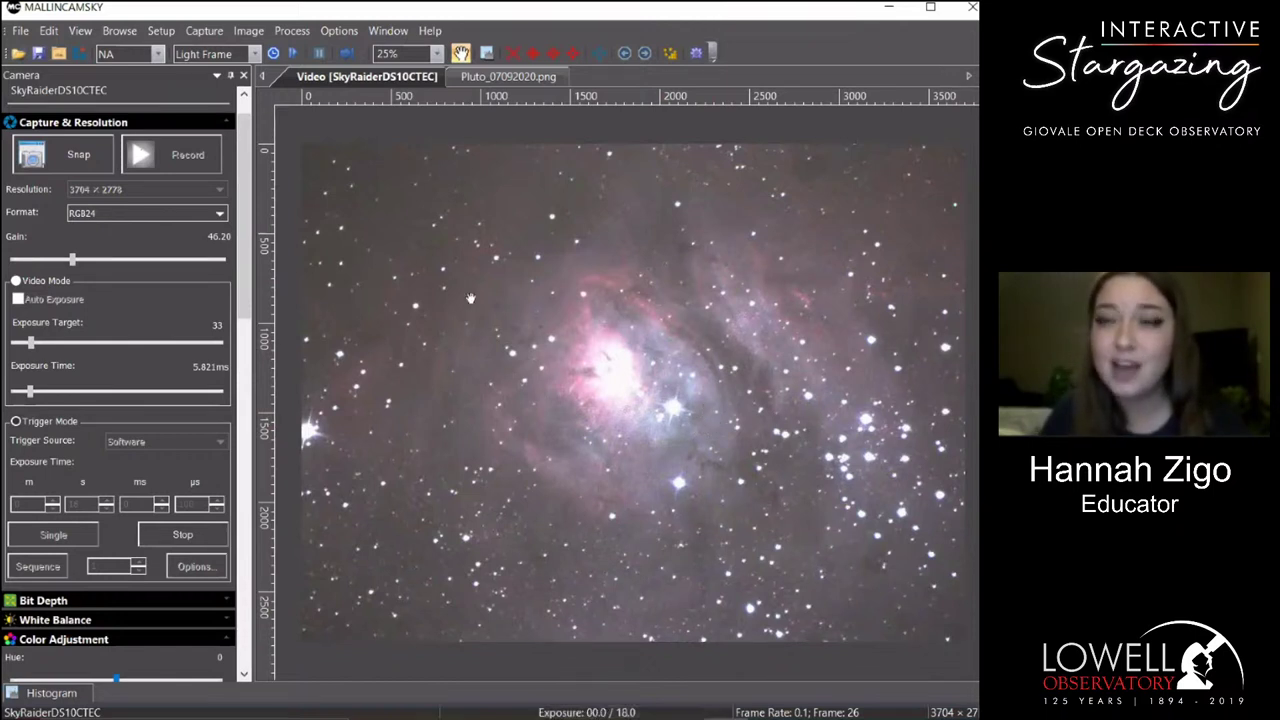
Raise the gamma of the live nebula image to 1.41 and return to the capture settings.
{"action": "left_click_drag", "start_coordinate": [243, 254], "coordinate": [262, 428]}
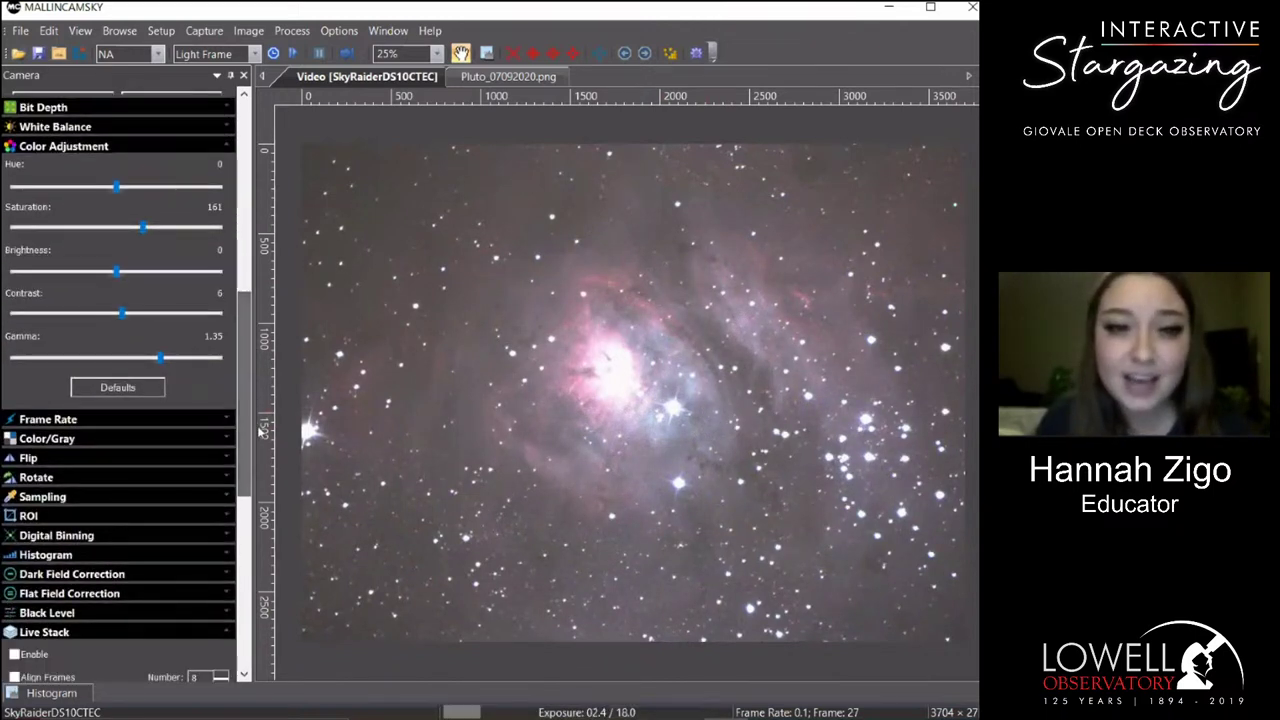
{"action": "left_click_drag", "start_coordinate": [160, 357], "coordinate": [168, 357]}
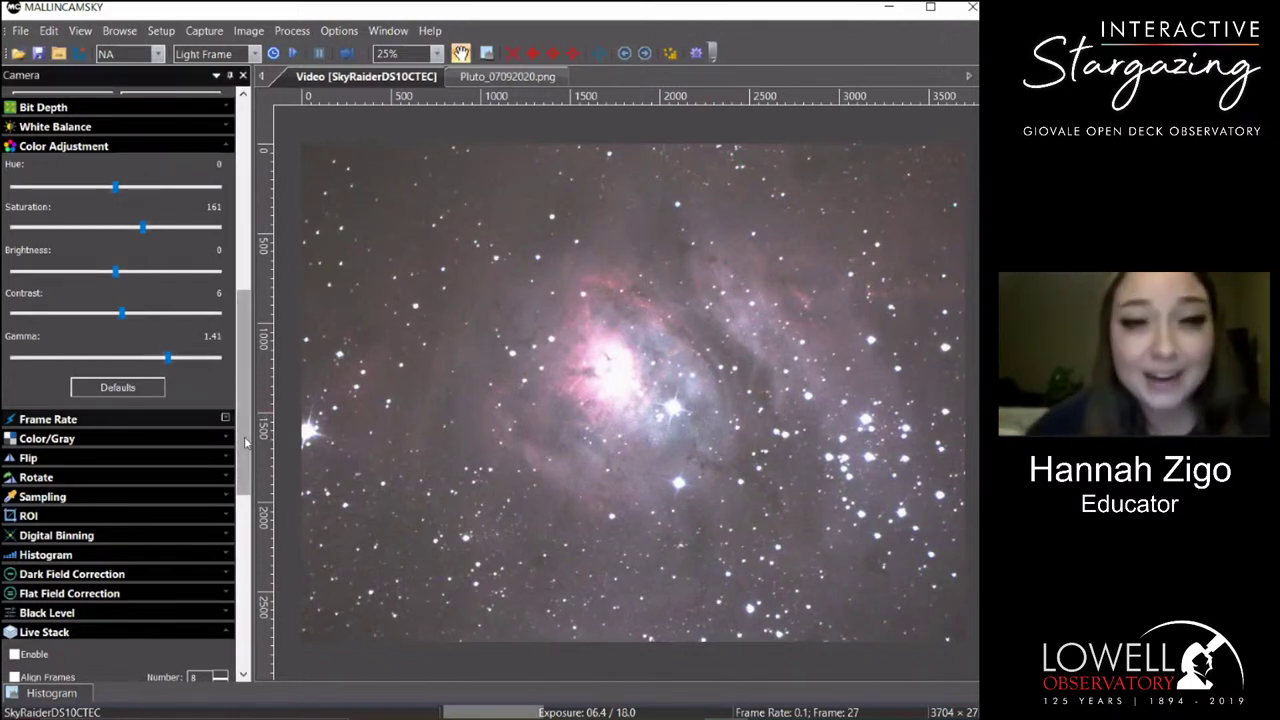
{"action": "left_click_drag", "start_coordinate": [245, 437], "coordinate": [248, 265]}
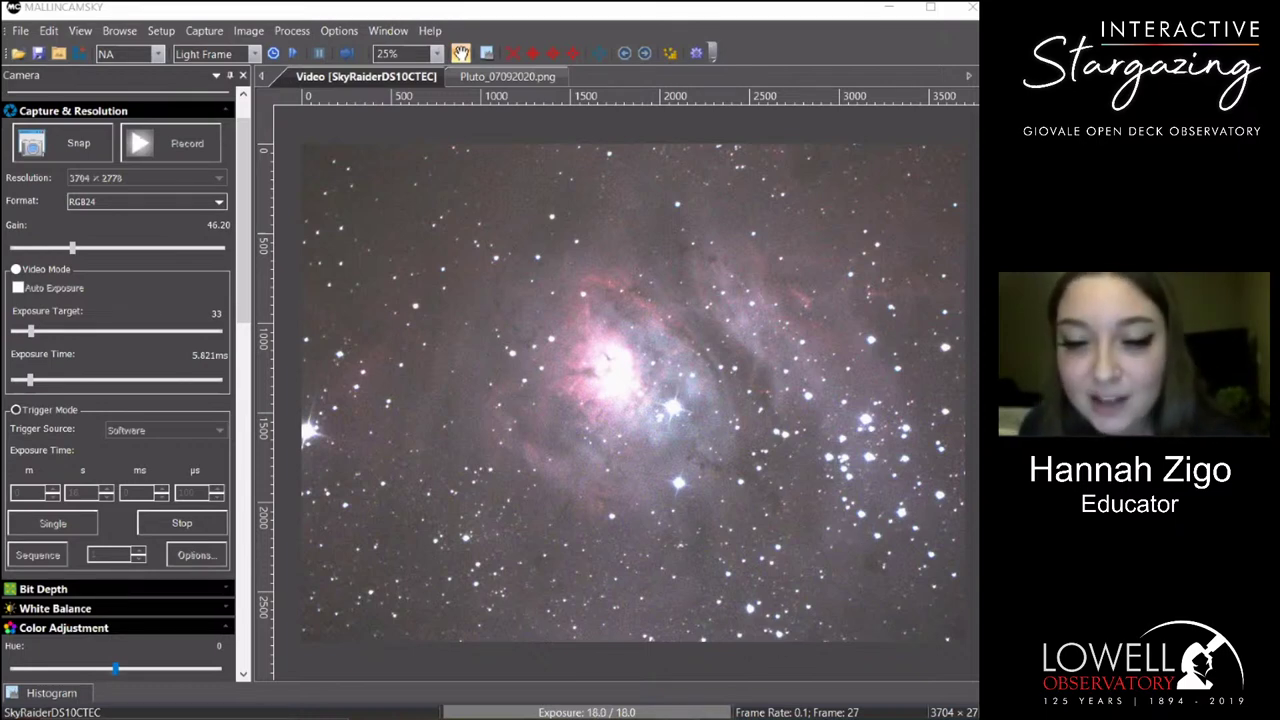
Switch to the PlaneWave Interface, close the target search and send the telescope to the Trifid Nebula.
{"action": "left_click", "coordinate": [628, 645]}
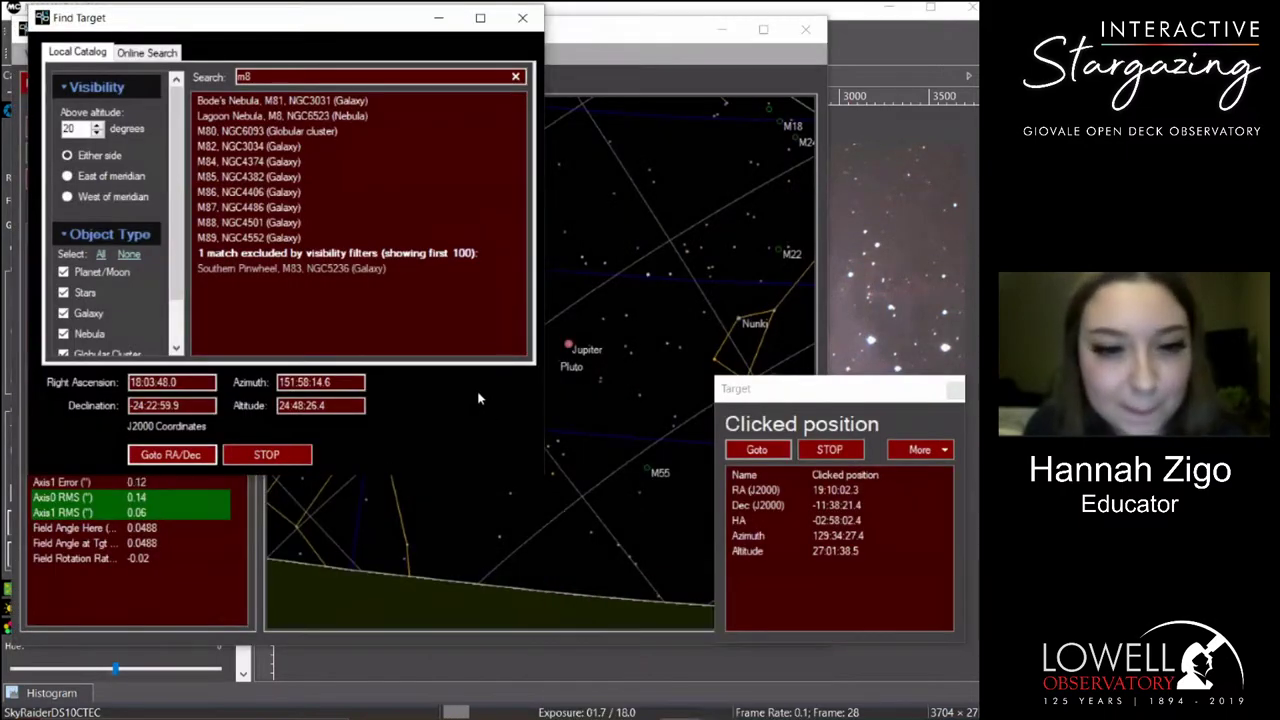
{"action": "left_click", "coordinate": [522, 17]}
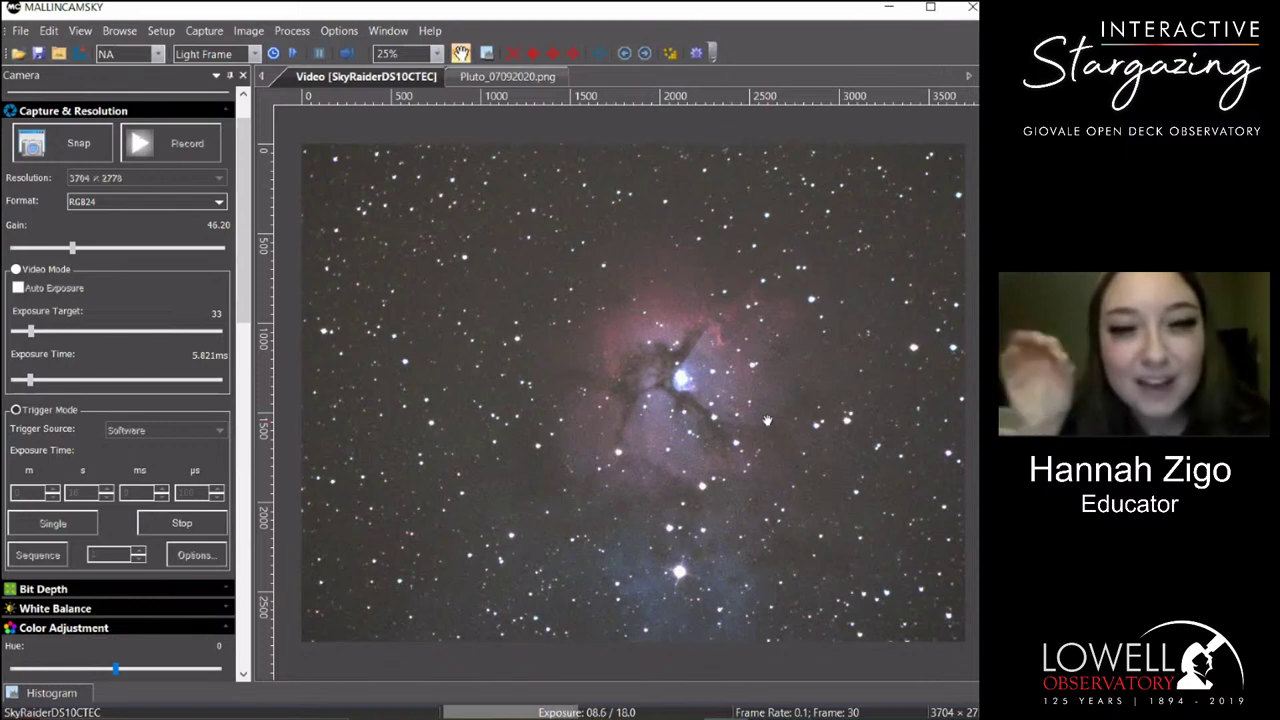
Inspect the Trifid Nebula up close in the live video and snap a still of the full frame.
{"action": "scroll", "coordinate": [619, 469], "scroll_direction": "up", "scroll_amount": 1}
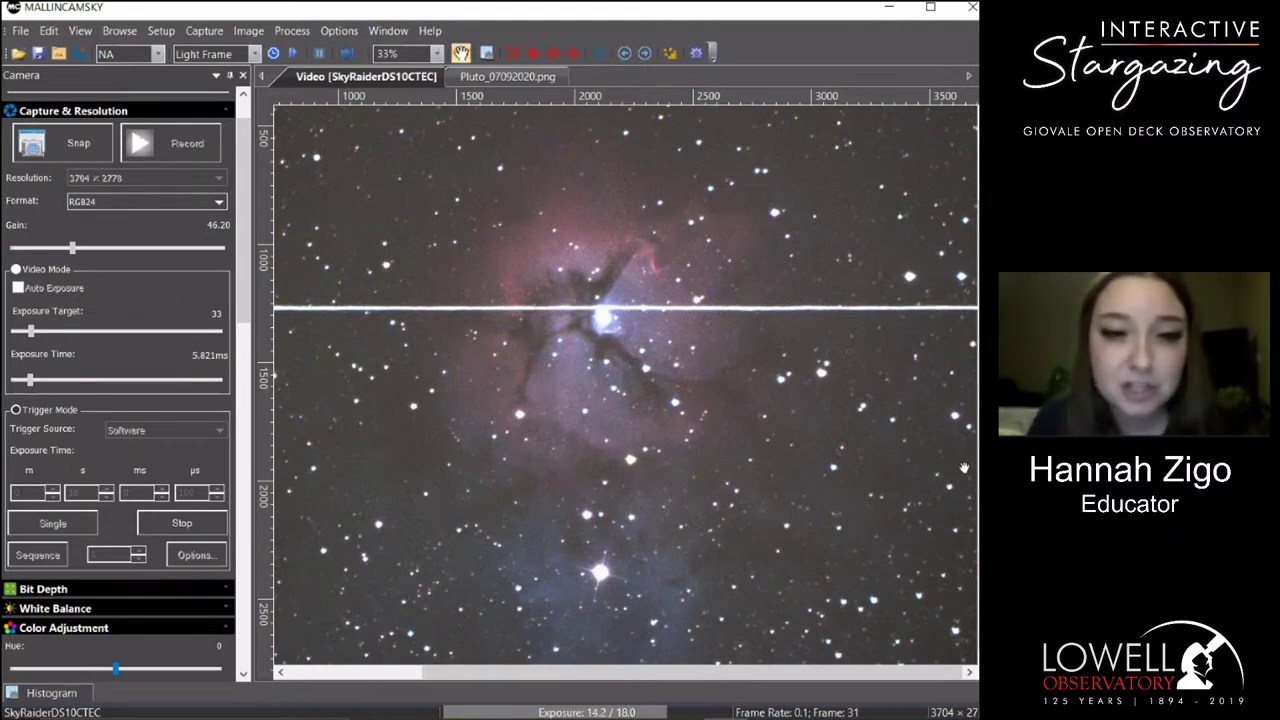
{"action": "scroll", "coordinate": [754, 458], "scroll_direction": "down", "scroll_amount": 2}
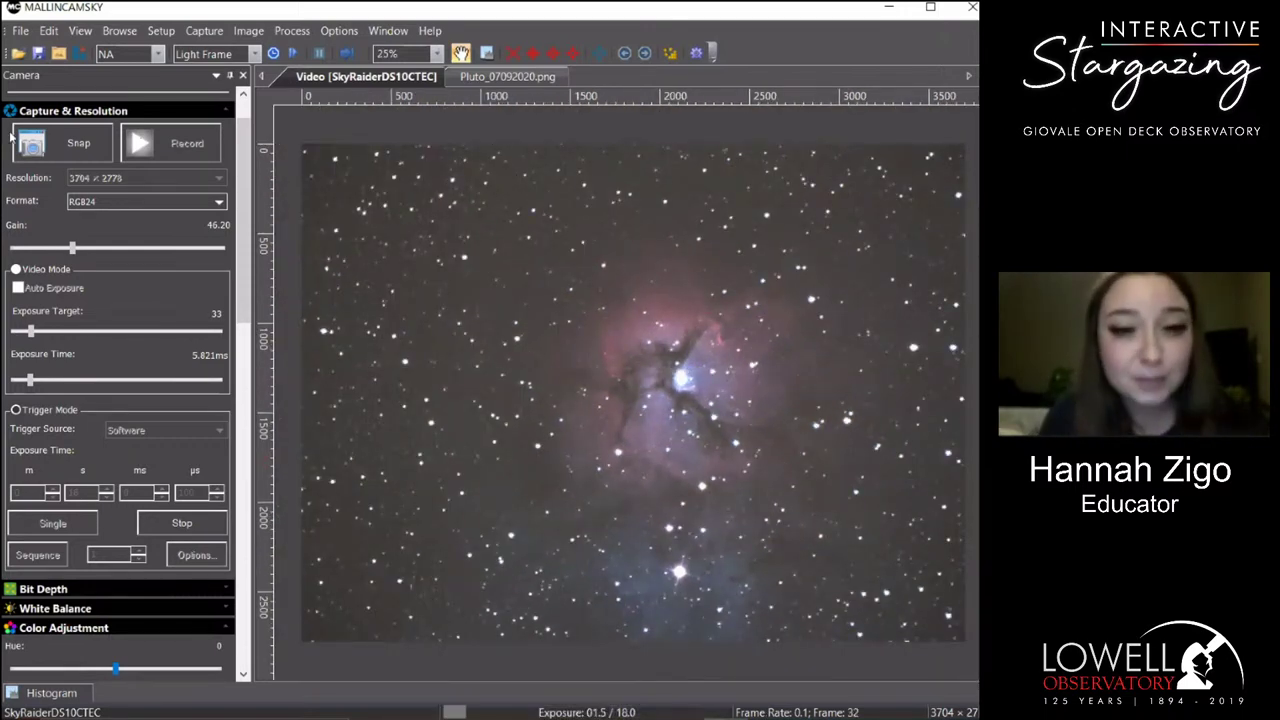
{"action": "left_click", "coordinate": [85, 150]}
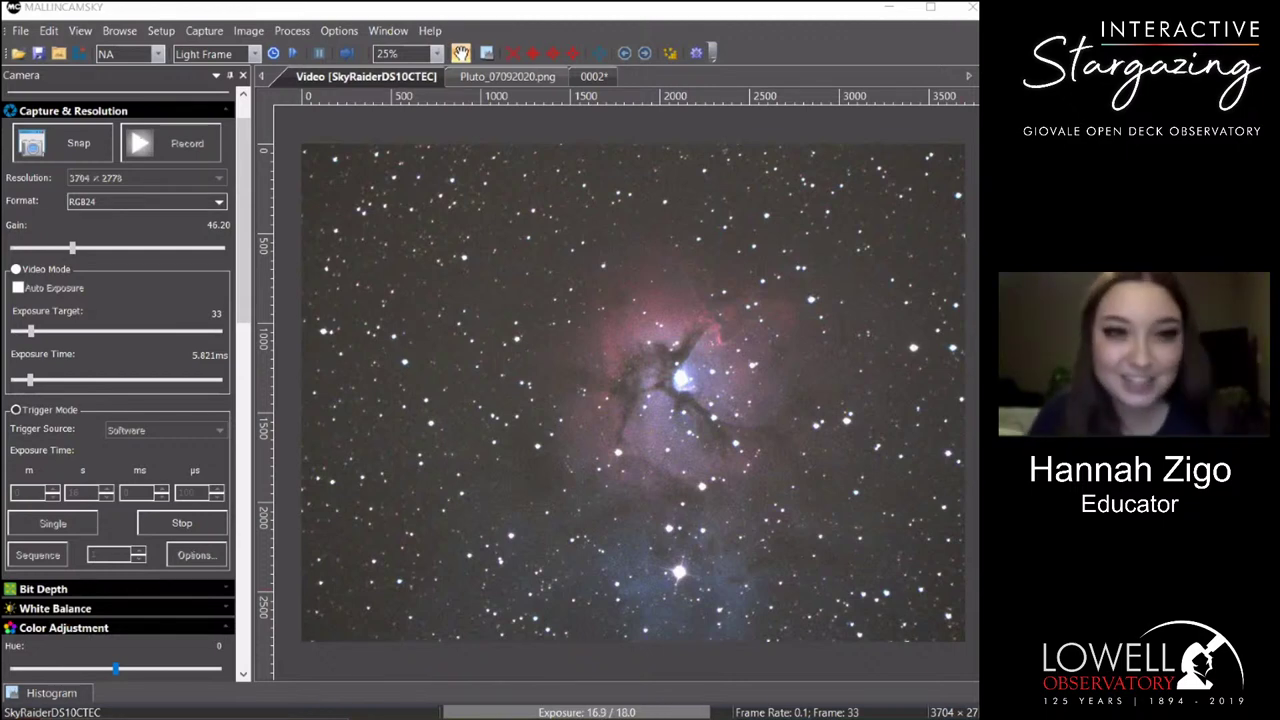
Switch to the PlaneWave Interface, find the Black-Eye Galaxy on the sky chart and send the telescope to it.
{"action": "mouse_move", "coordinate": [715, 712]}
{"action": "left_click", "coordinate": [643, 651]}
{"action": "scroll", "coordinate": [709, 318], "scroll_direction": "down", "scroll_amount": 5}
{"action": "left_click_drag", "start_coordinate": [698, 303], "coordinate": [603, 410]}
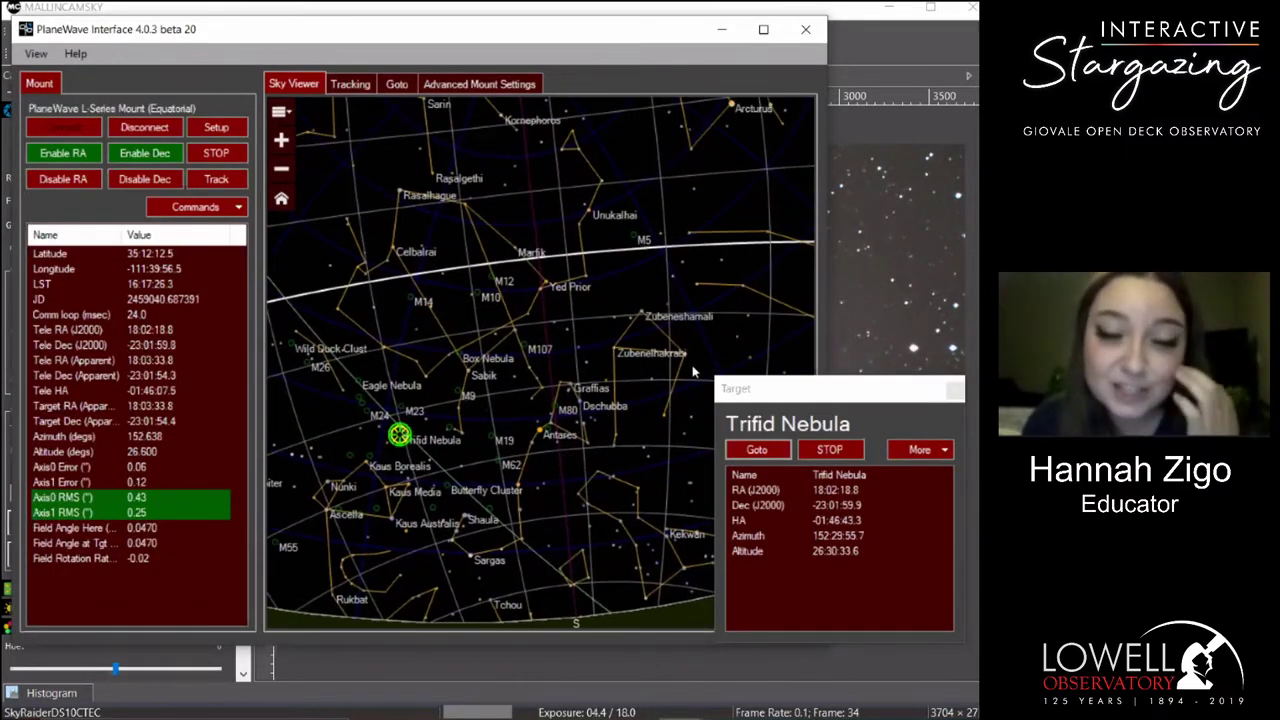
{"action": "left_click_drag", "start_coordinate": [695, 372], "coordinate": [480, 490]}
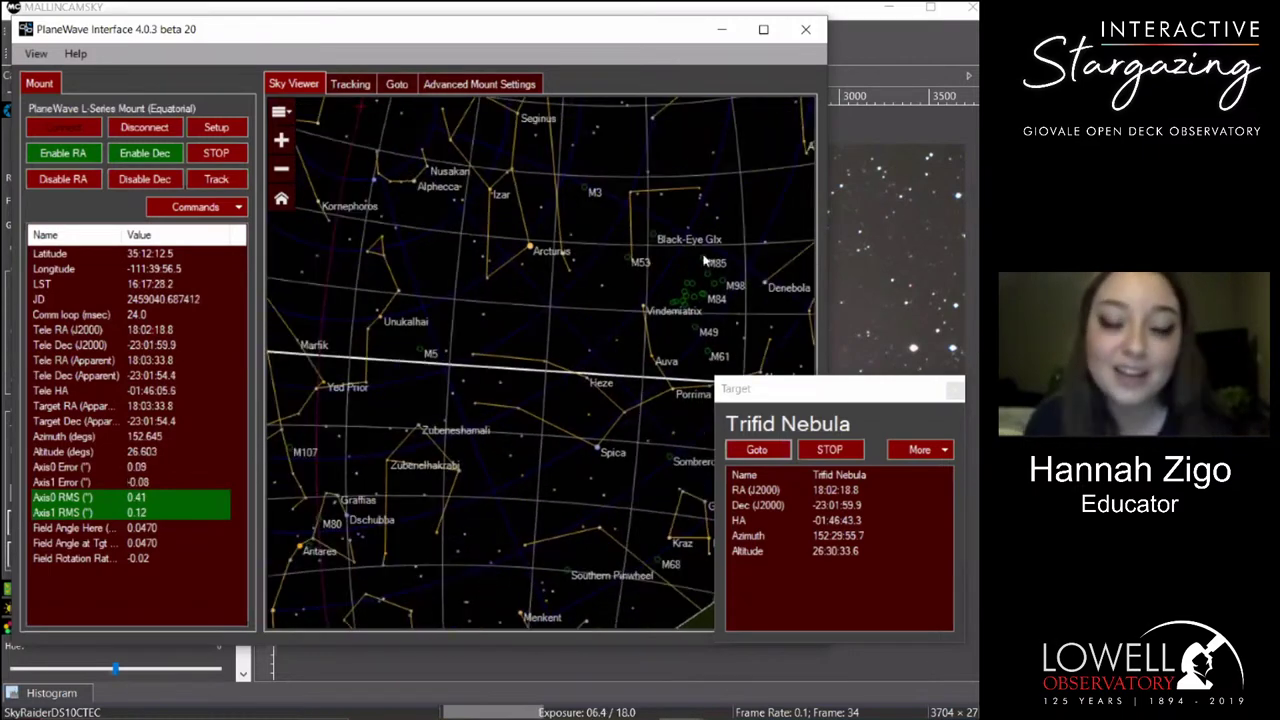
{"action": "left_click", "coordinate": [653, 235]}
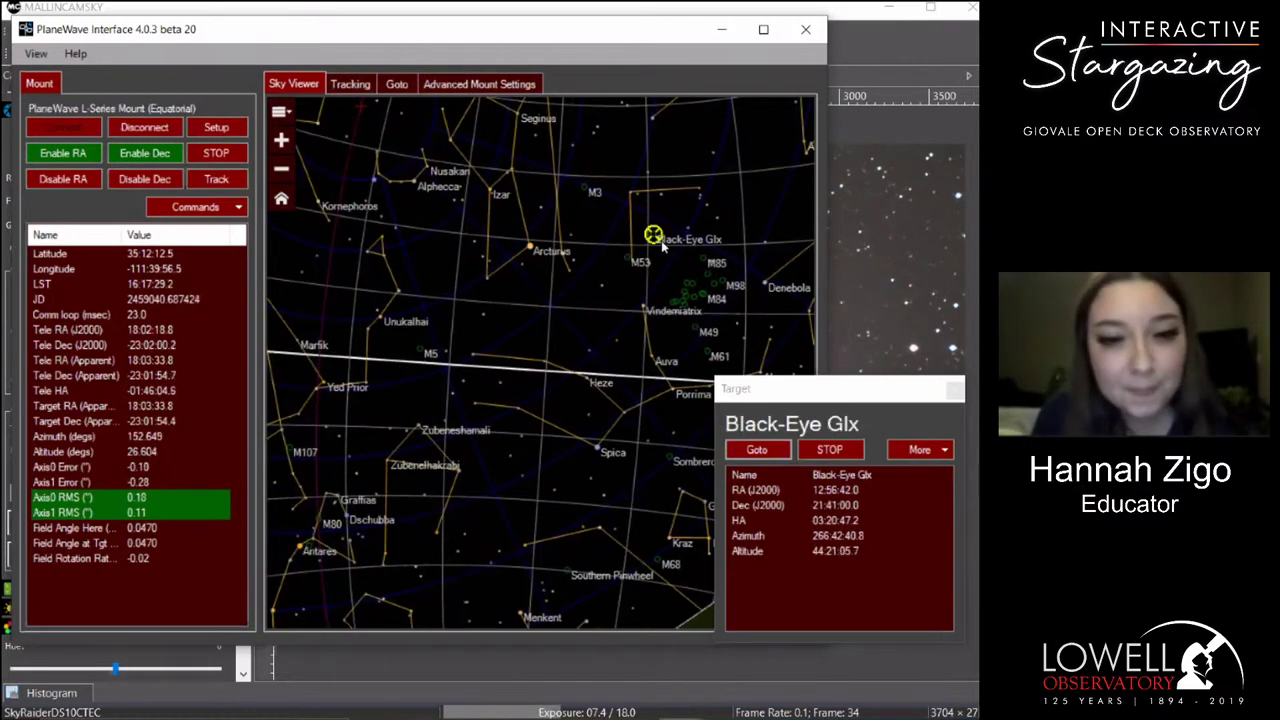
{"action": "left_click", "coordinate": [760, 451]}
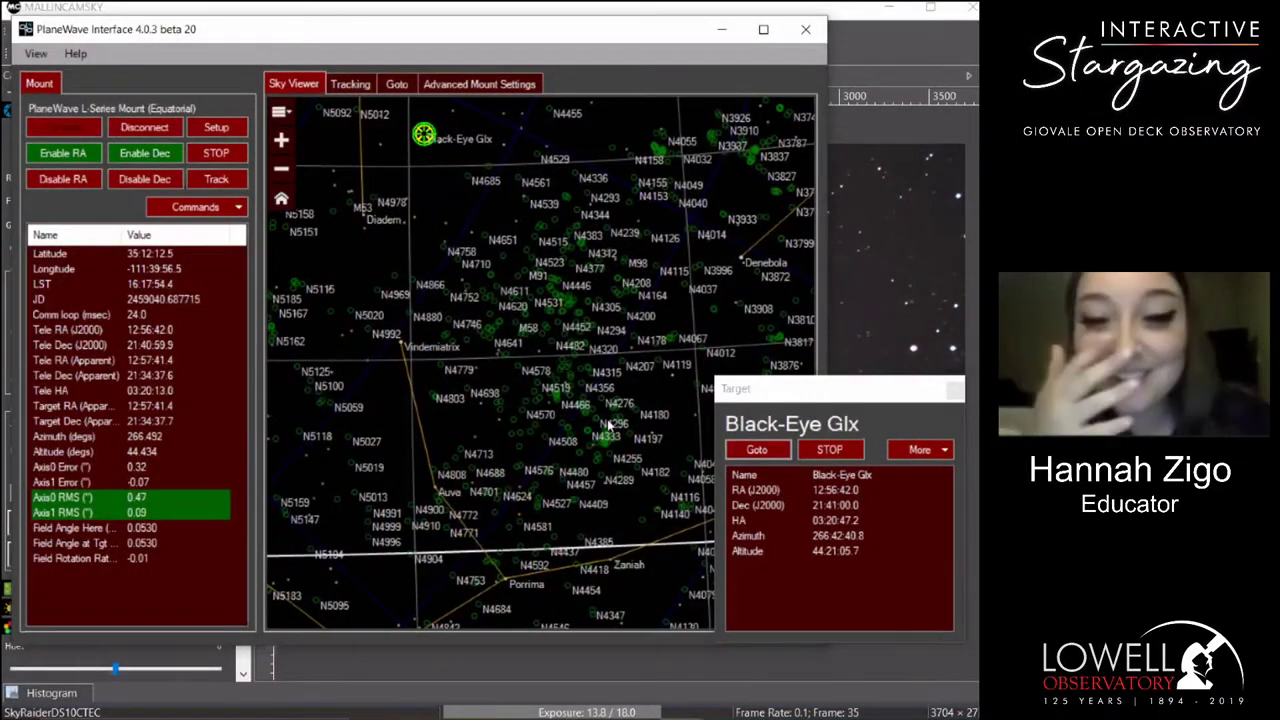
{"action": "scroll", "coordinate": [607, 425], "scroll_direction": "down", "scroll_amount": 1}
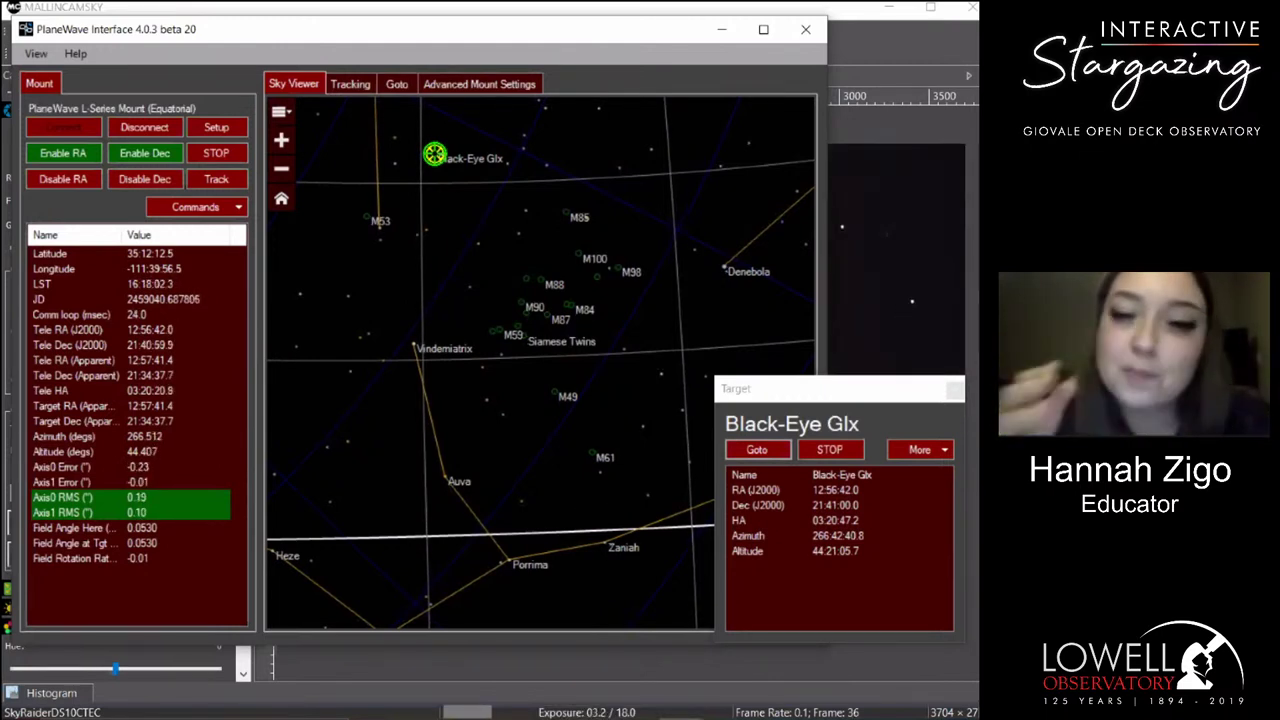
Switch to MALLINCAMSKY, raise the gain to 49.63 and the trigger exposure to 20 s for the Black-Eye Galaxy, and restart the loop.
{"action": "left_click", "coordinate": [912, 54]}
{"action": "scroll", "coordinate": [629, 397], "scroll_direction": "up", "scroll_amount": 4}
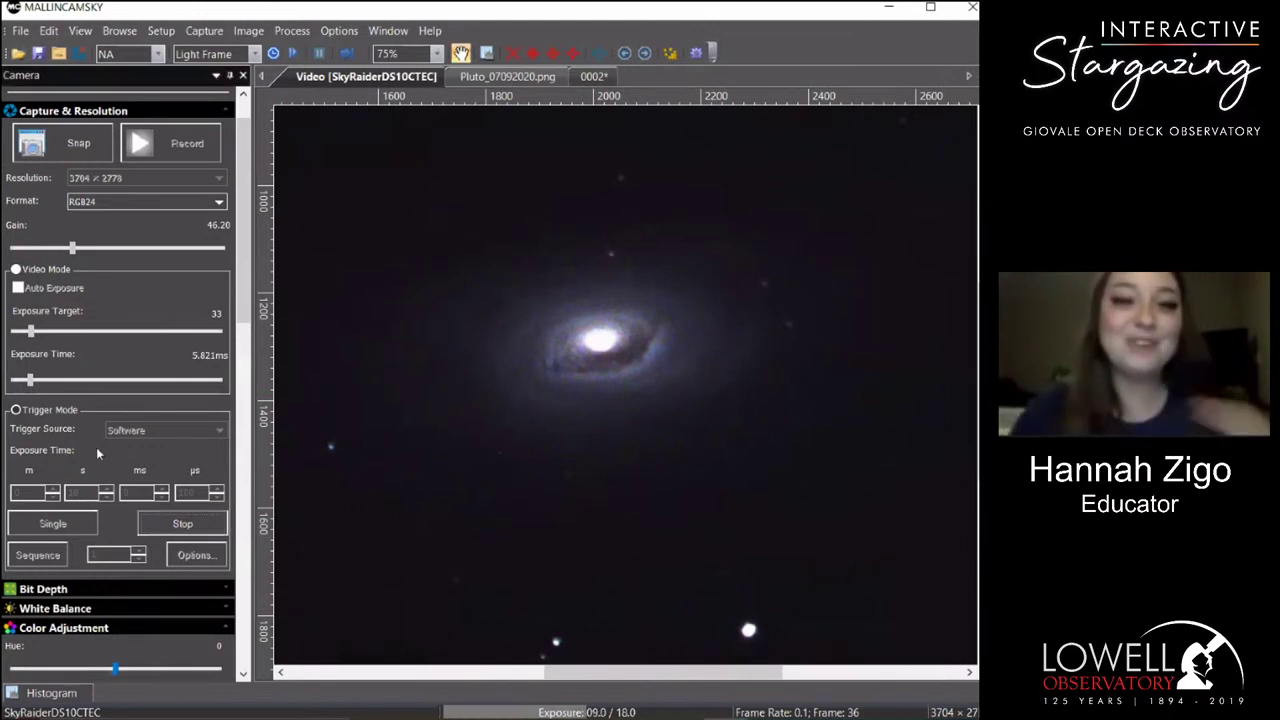
{"action": "left_click_drag", "start_coordinate": [72, 247], "coordinate": [77, 247]}
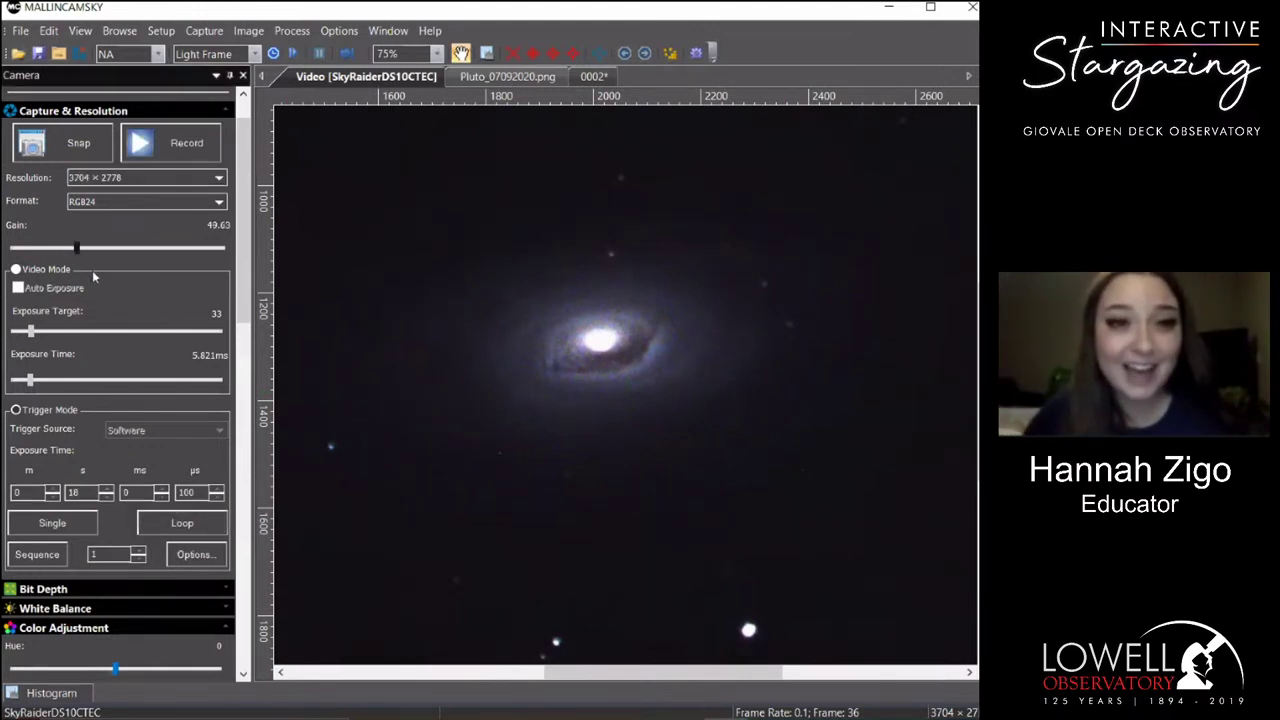
{"action": "left_click", "coordinate": [106, 487]}
{"action": "left_click", "coordinate": [106, 487]}
{"action": "left_click", "coordinate": [182, 523]}
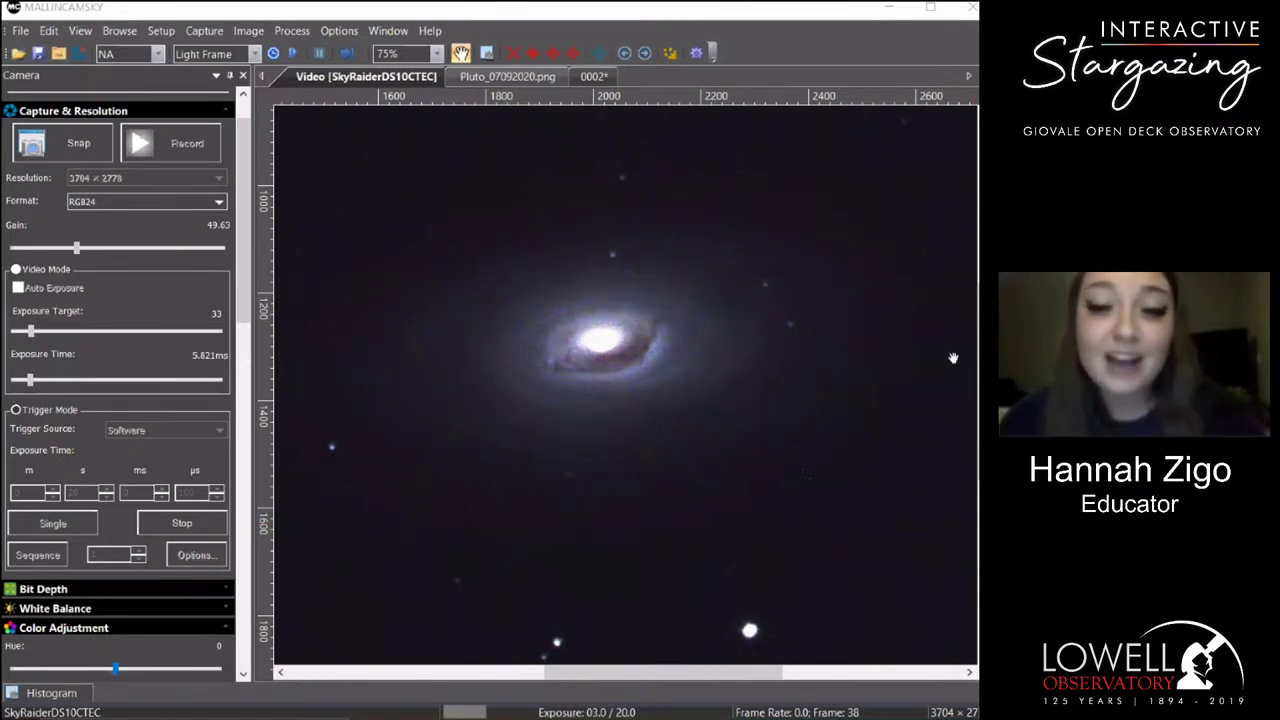
Switch to the PlaneWave Interface, find the Sombrero Galaxy on the sky chart and send the telescope to it.
{"action": "scroll", "coordinate": [666, 469], "scroll_direction": "down", "scroll_amount": 3}
{"action": "scroll", "coordinate": [666, 469], "scroll_direction": "up", "scroll_amount": 1}
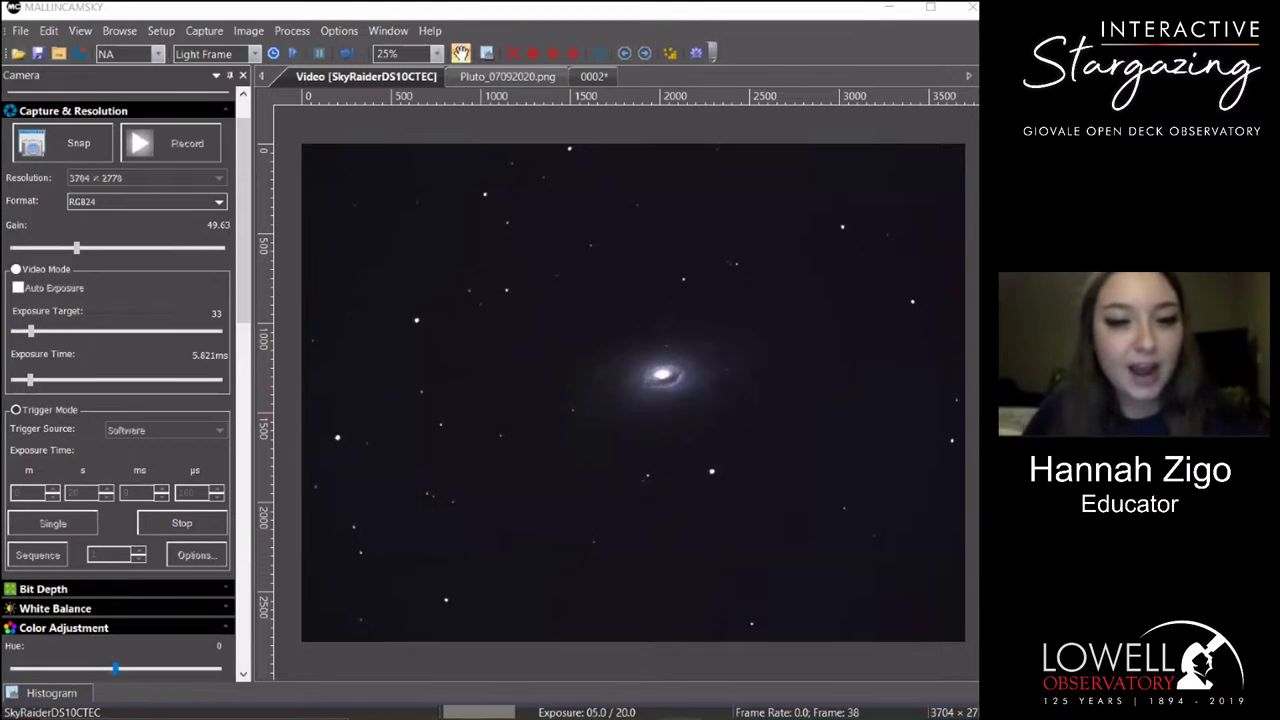
{"action": "mouse_move", "coordinate": [628, 716]}
{"action": "left_click", "coordinate": [630, 656]}
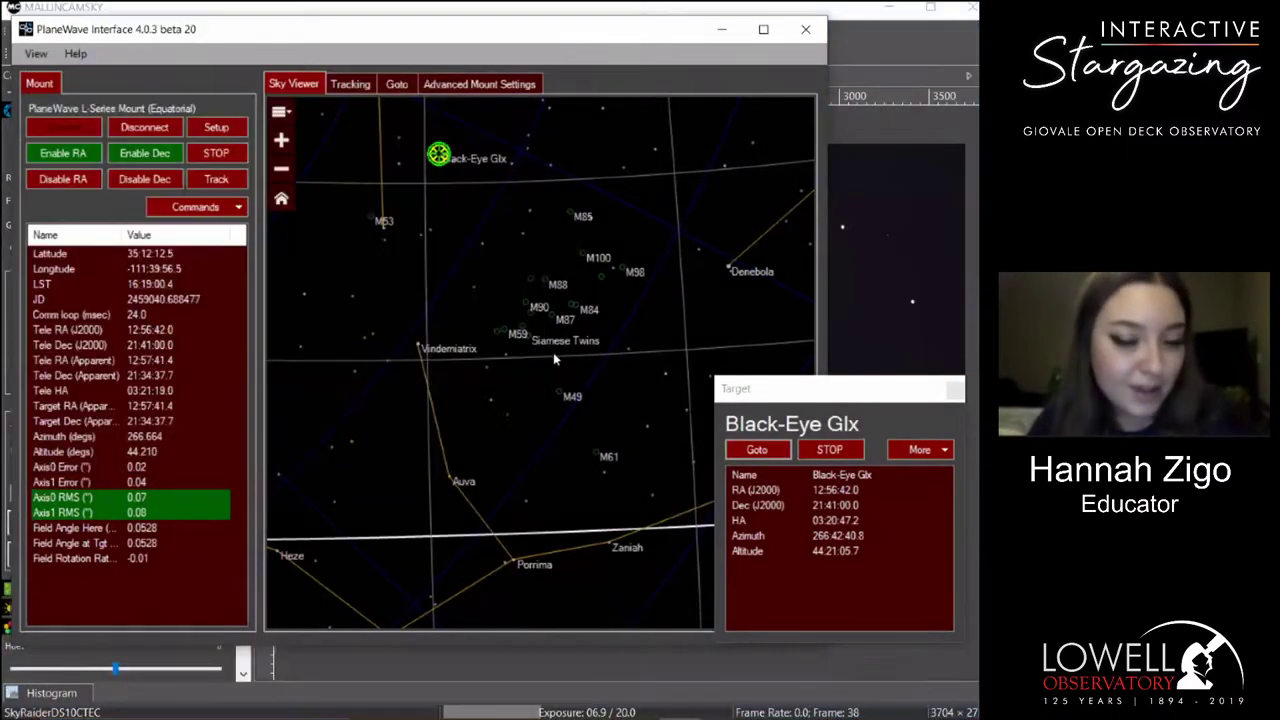
{"action": "scroll", "coordinate": [586, 396], "scroll_direction": "down", "scroll_amount": 3}
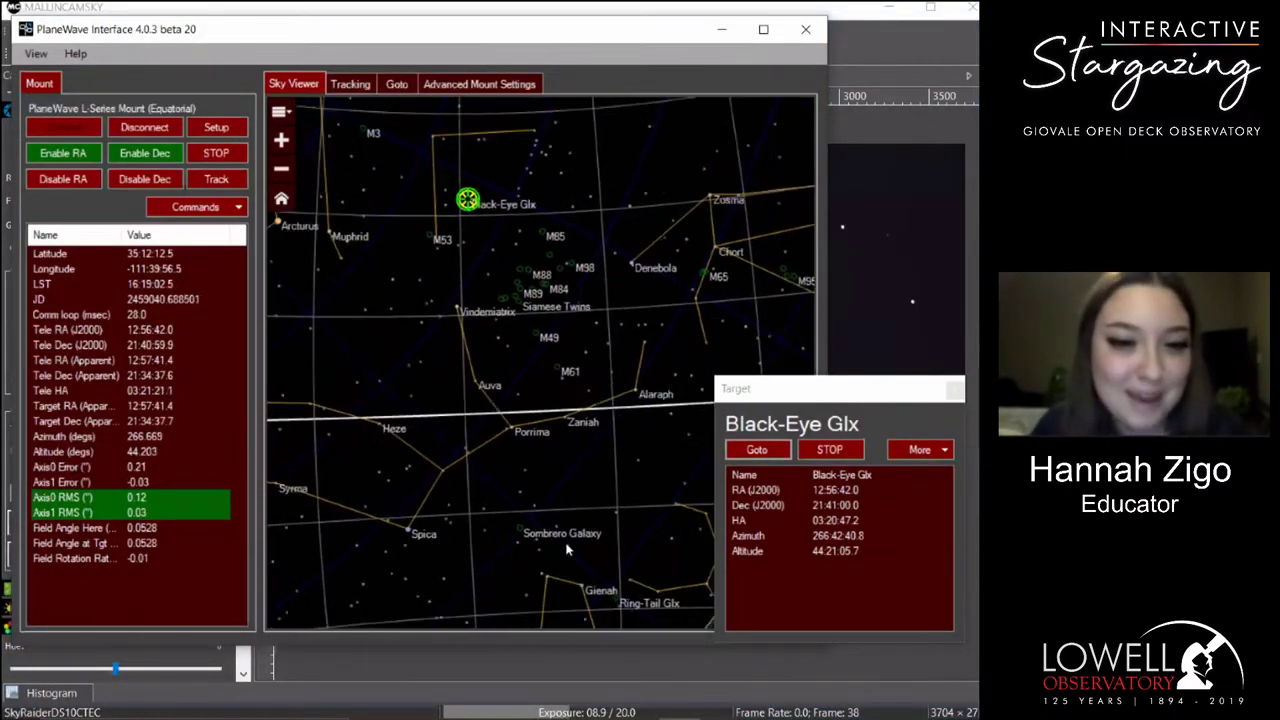
{"action": "left_click", "coordinate": [520, 529]}
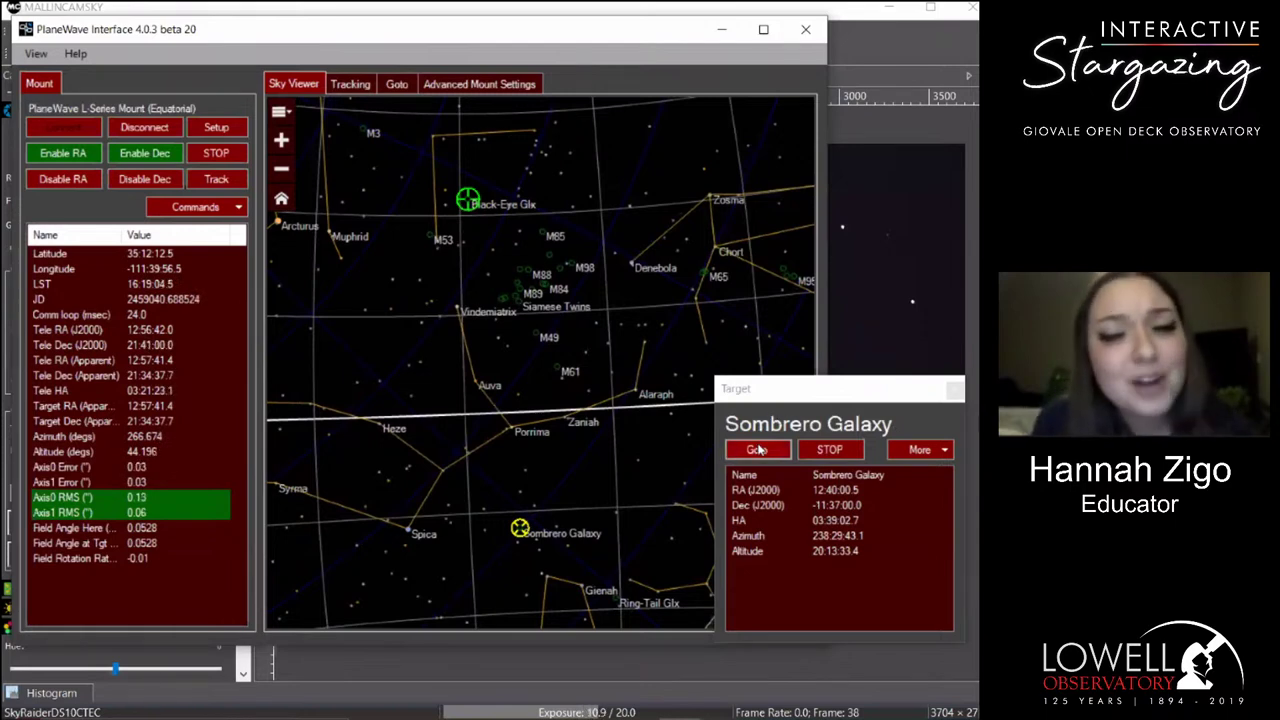
{"action": "left_click", "coordinate": [757, 449]}
Switch to MALLINCAMSKY and raise the contrast of the live Sombrero Galaxy image to 22.
{"action": "left_click", "coordinate": [903, 36]}
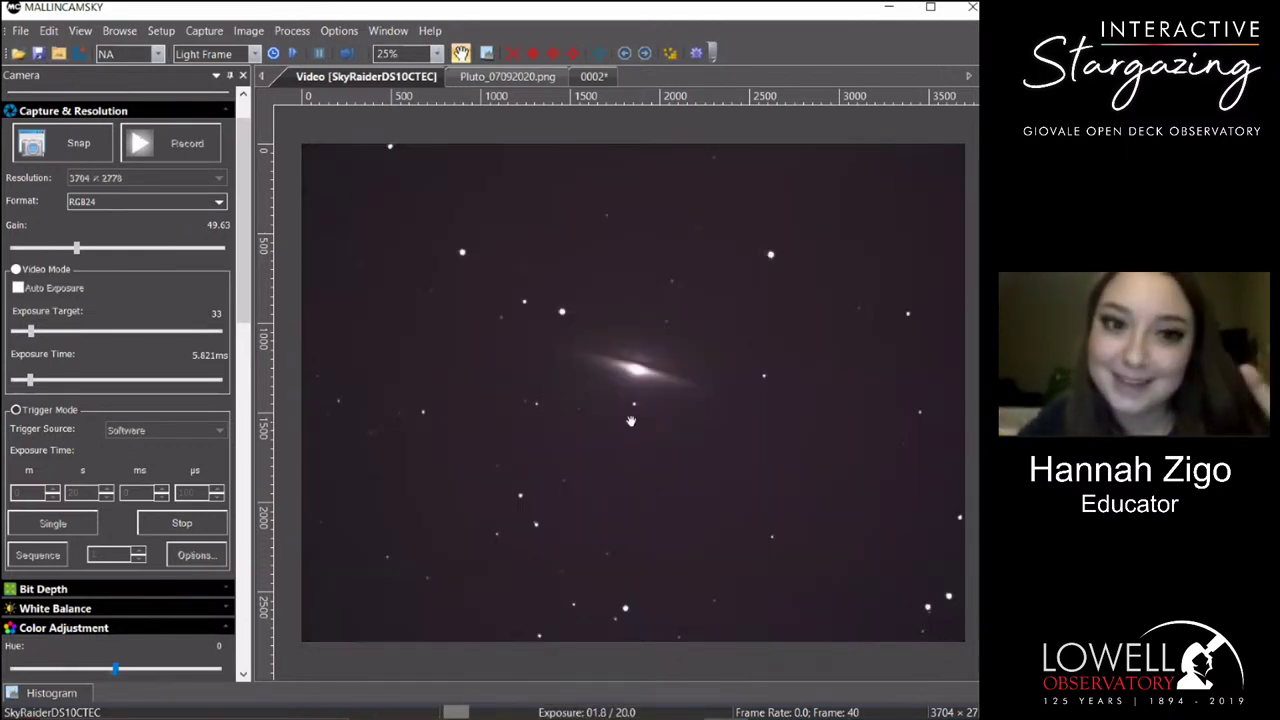
{"action": "scroll", "coordinate": [631, 421], "scroll_direction": "up", "scroll_amount": 2}
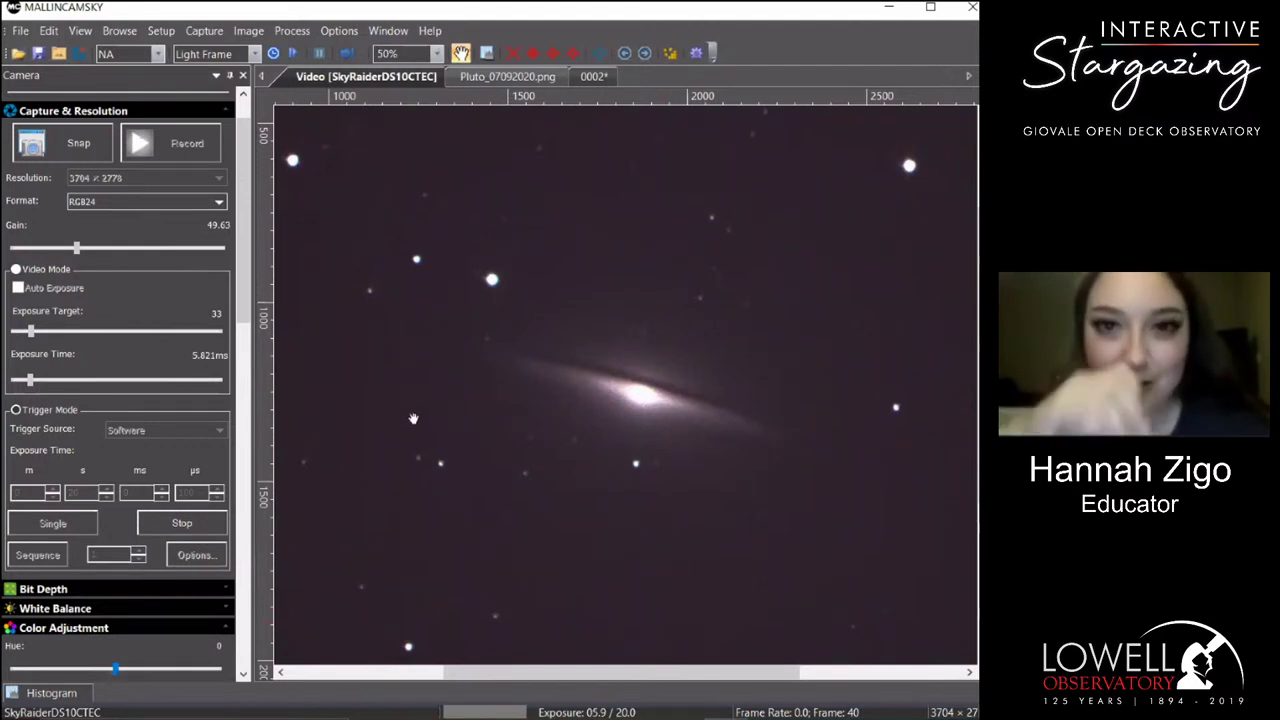
{"action": "left_click_drag", "start_coordinate": [247, 305], "coordinate": [246, 374]}
{"action": "left_click_drag", "start_coordinate": [122, 530], "coordinate": [138, 530]}
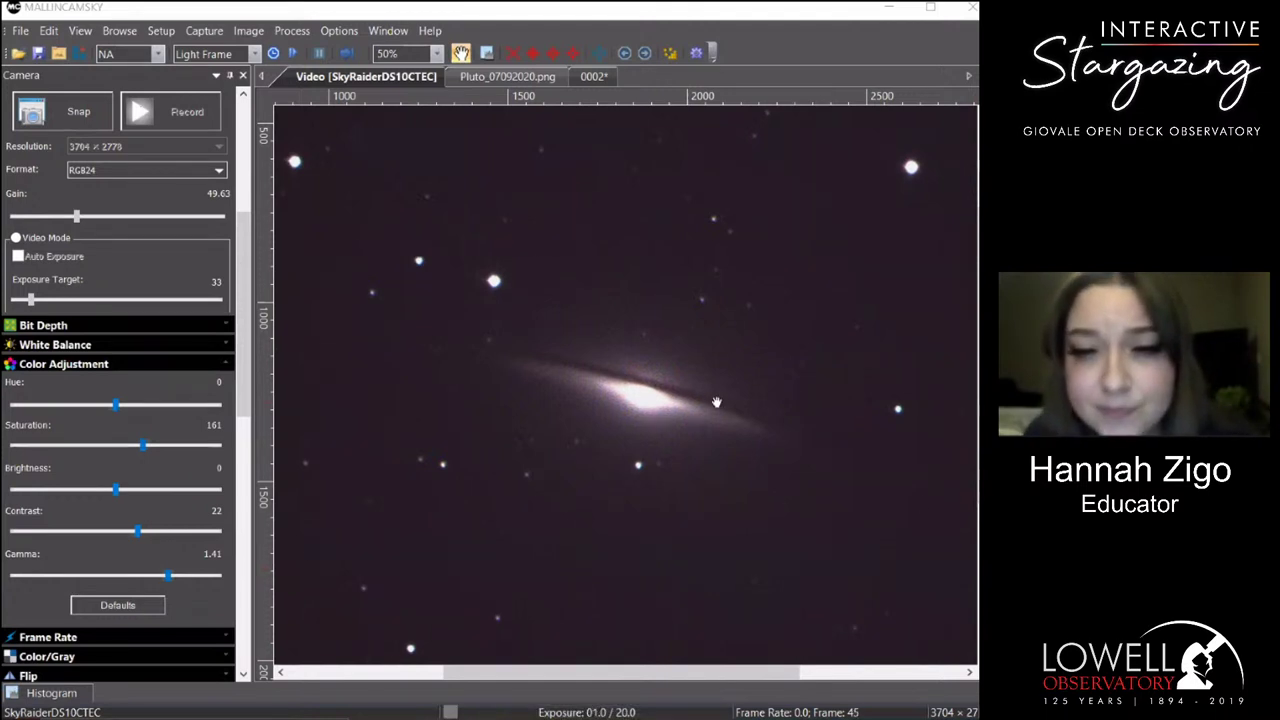
Switch to the PlaneWave Interface, find the Southern Pinwheel on the sky chart and send the telescope to it.
{"action": "scroll", "coordinate": [716, 402], "scroll_direction": "down", "scroll_amount": 1}
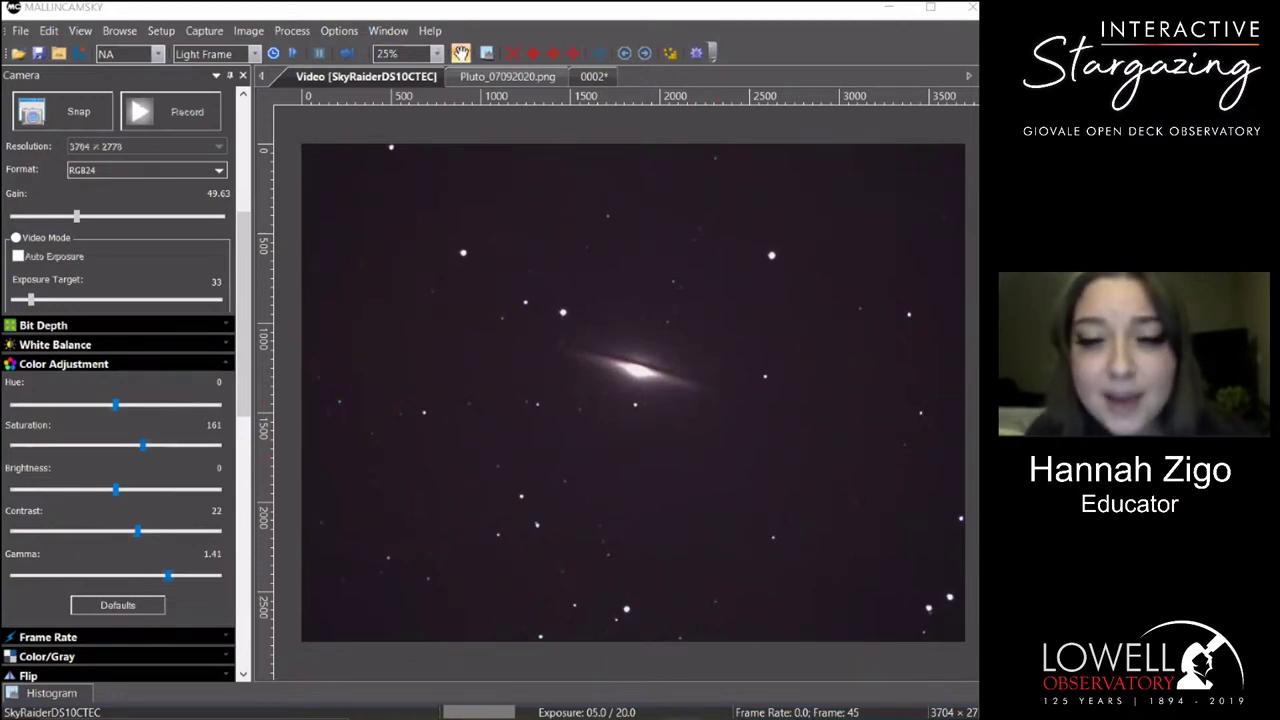
{"action": "left_click", "coordinate": [670, 592]}
{"action": "mouse_move", "coordinate": [670, 592]}
{"action": "left_mouse_down"}
{"action": "mouse_move", "coordinate": [543, 497]}
{"action": "mouse_move", "coordinate": [616, 443]}
{"action": "left_mouse_up"}
{"action": "left_click", "coordinate": [620, 436]}
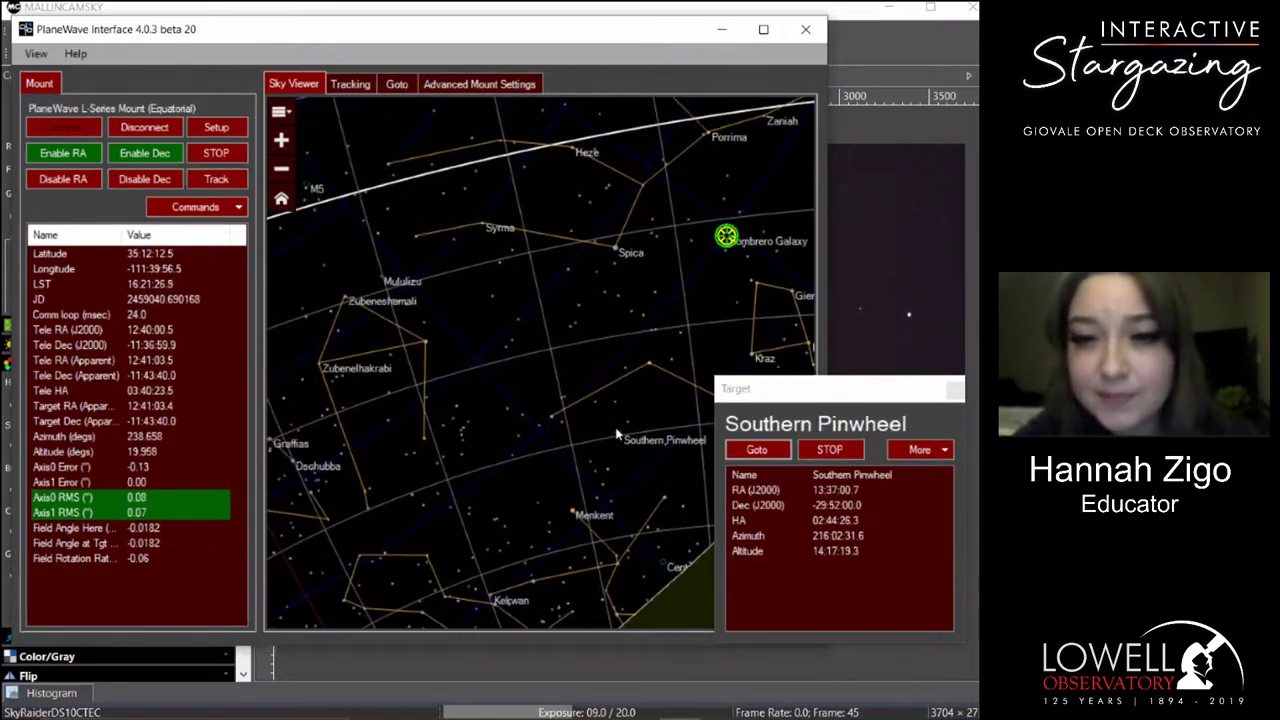
{"action": "left_click", "coordinate": [788, 452]}
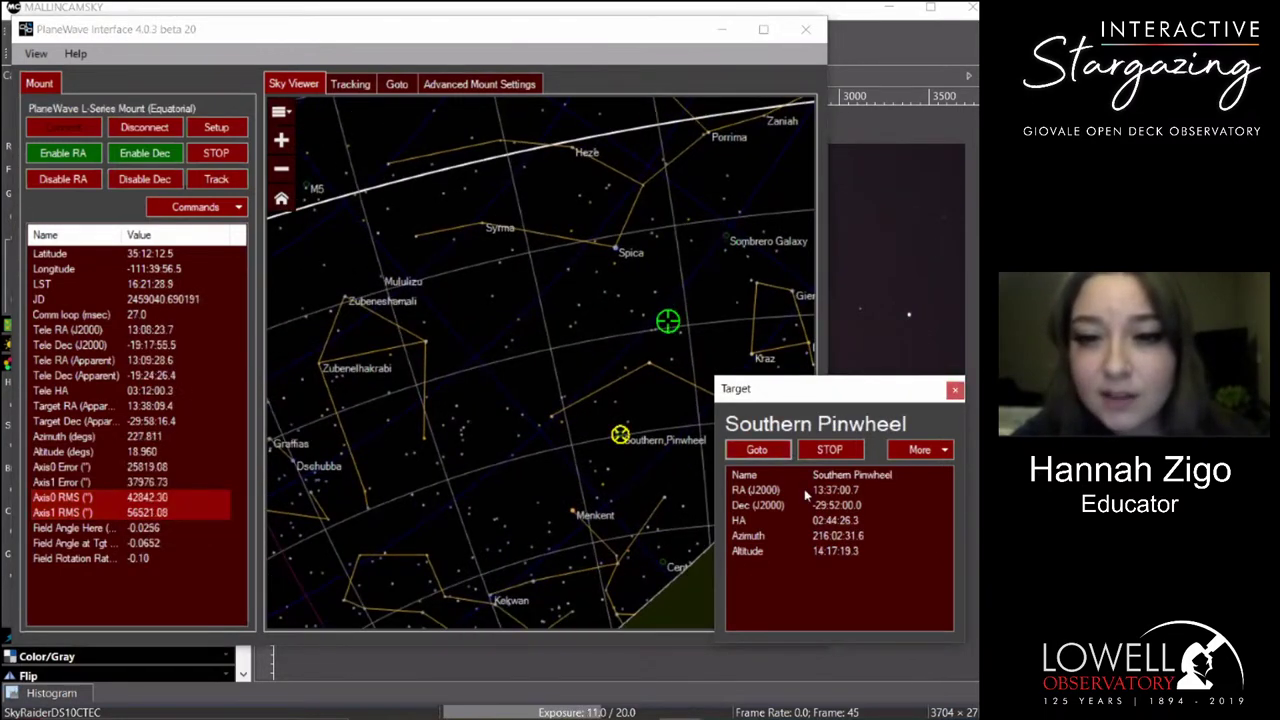
Switch to MALLINCAMSKY, view the Southern Pinwheel up close and raise its live image gamma to 1.51 and contrast to 35.
{"action": "left_click", "coordinate": [842, 30]}
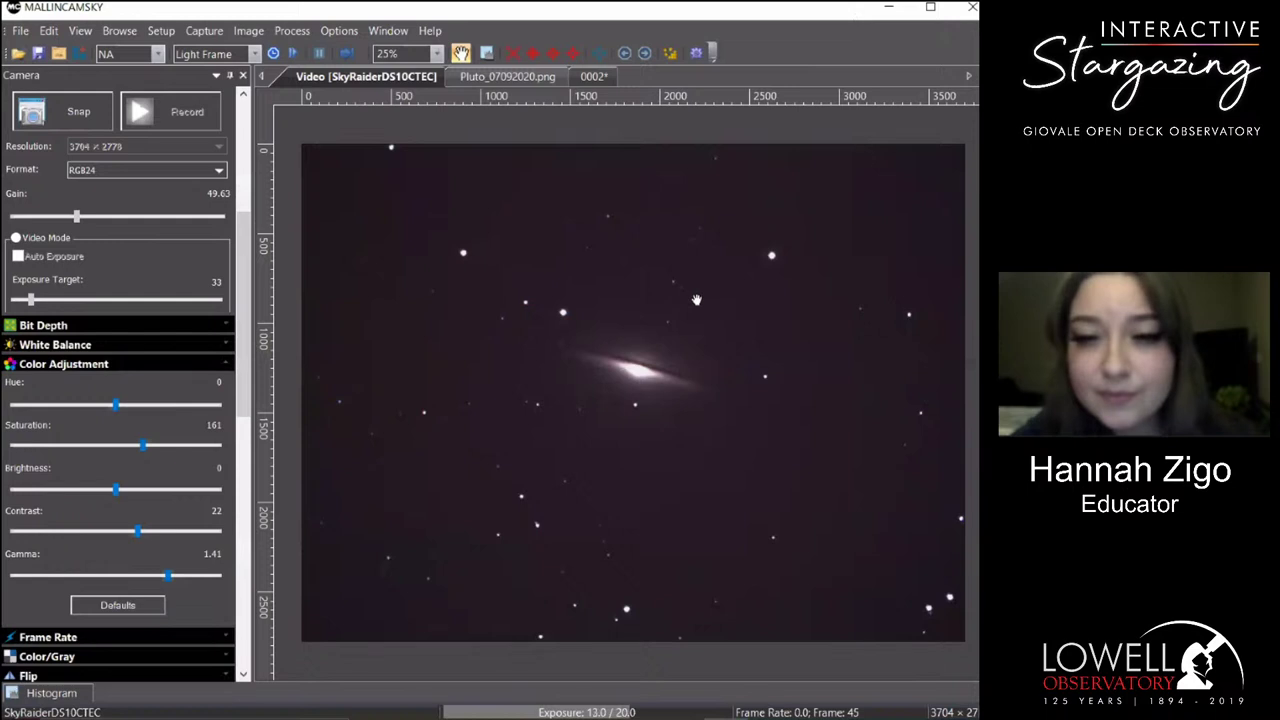
{"action": "left_click", "coordinate": [130, 364]}
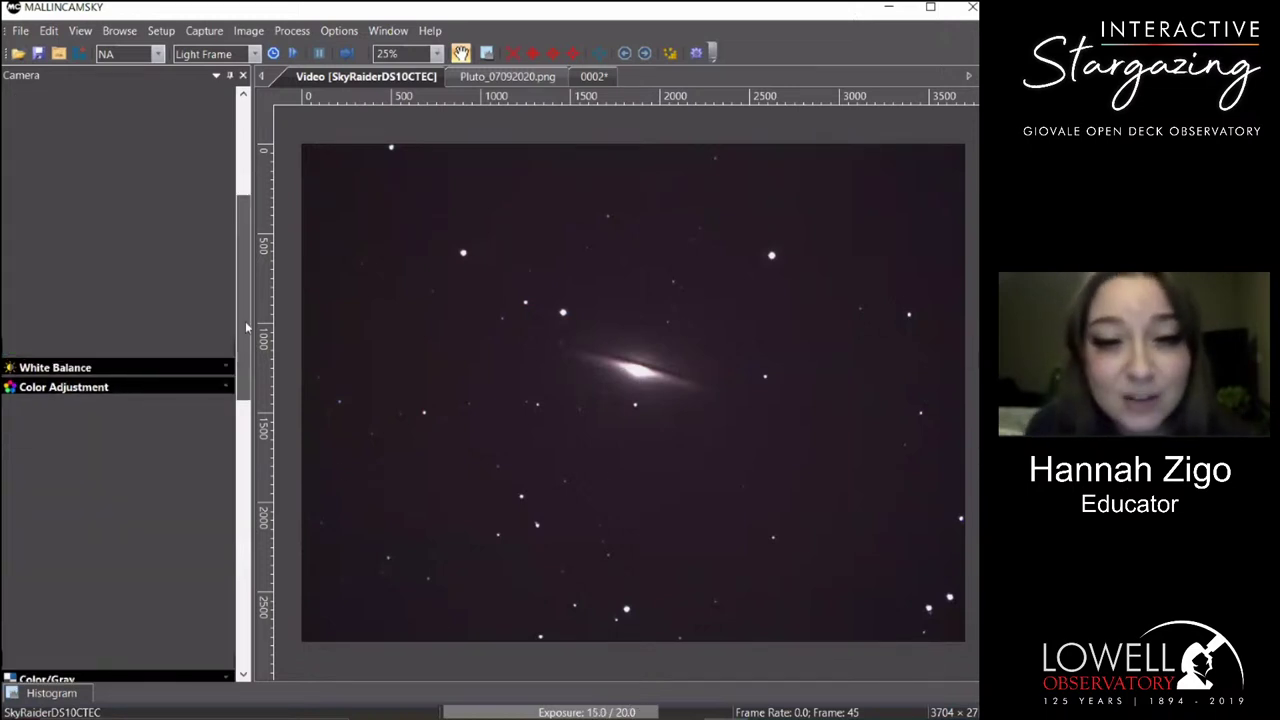
{"action": "scroll", "coordinate": [245, 339], "scroll_direction": "up", "scroll_amount": 5}
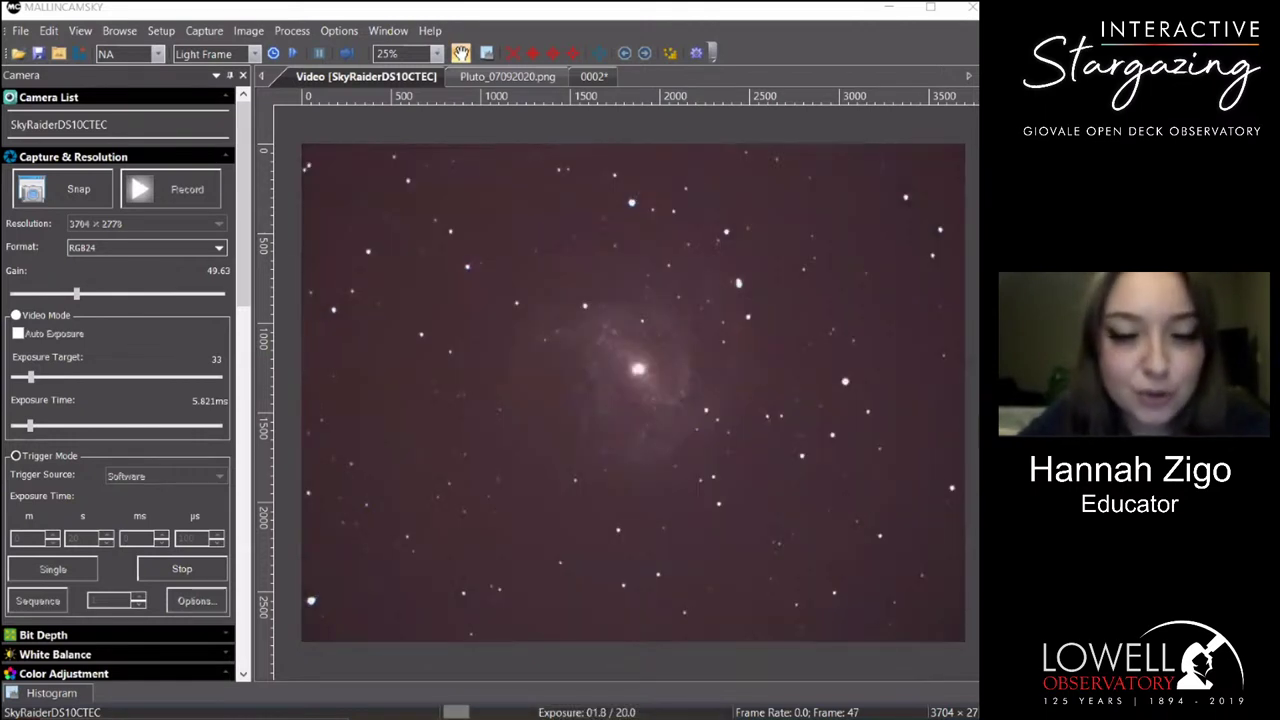
{"action": "scroll", "coordinate": [624, 466], "scroll_direction": "up", "scroll_amount": 1}
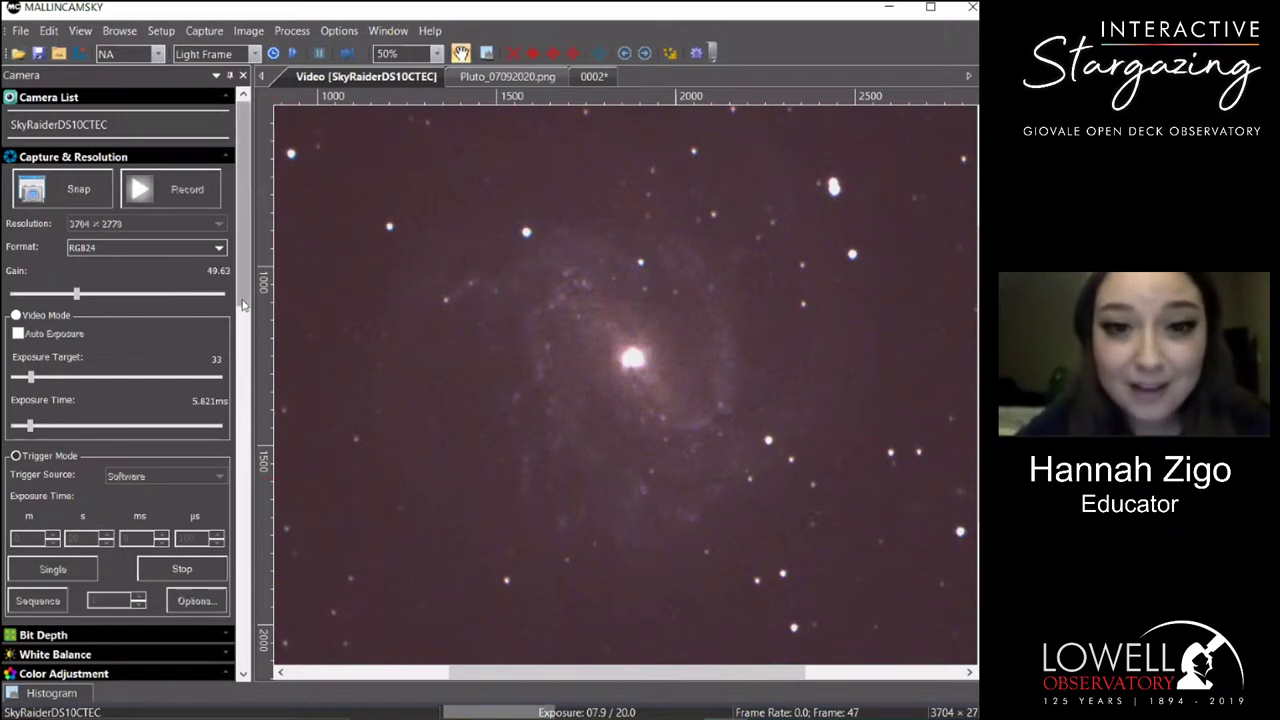
{"action": "left_click_drag", "start_coordinate": [244, 300], "coordinate": [244, 410]}
{"action": "left_click_drag", "start_coordinate": [170, 557], "coordinate": [182, 556]}
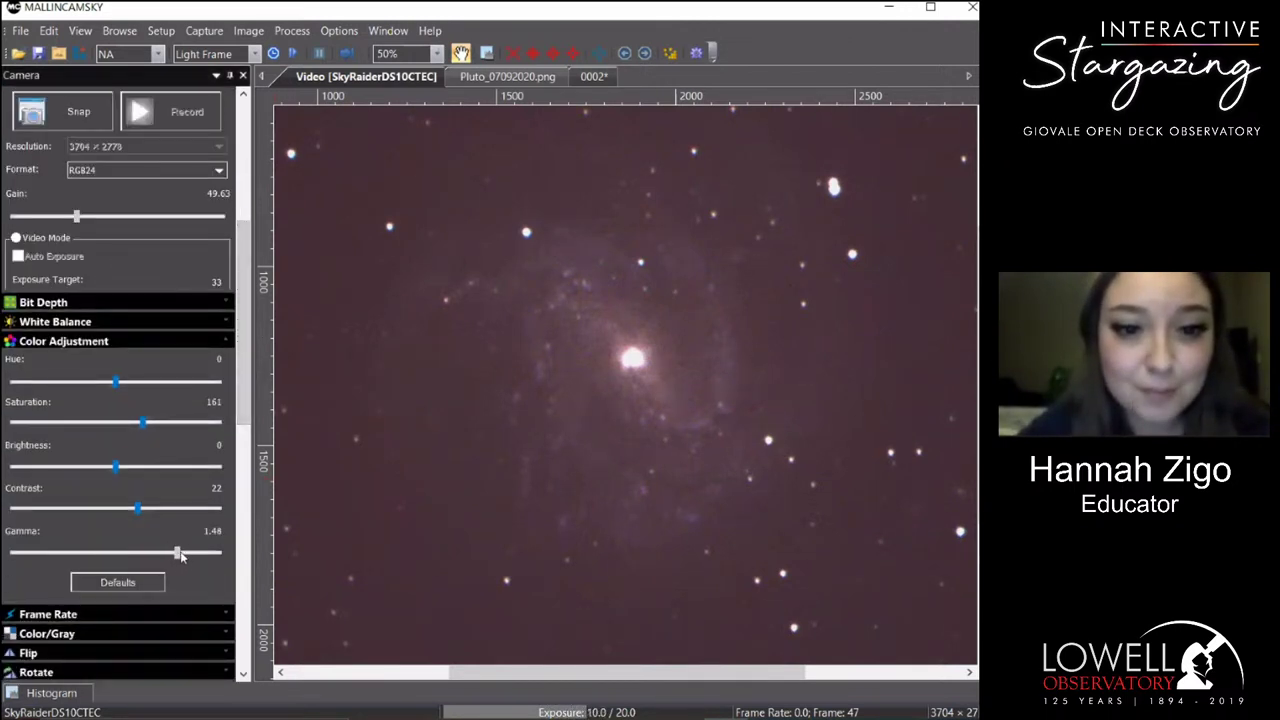
{"action": "left_click_drag", "start_coordinate": [139, 508], "coordinate": [152, 511]}
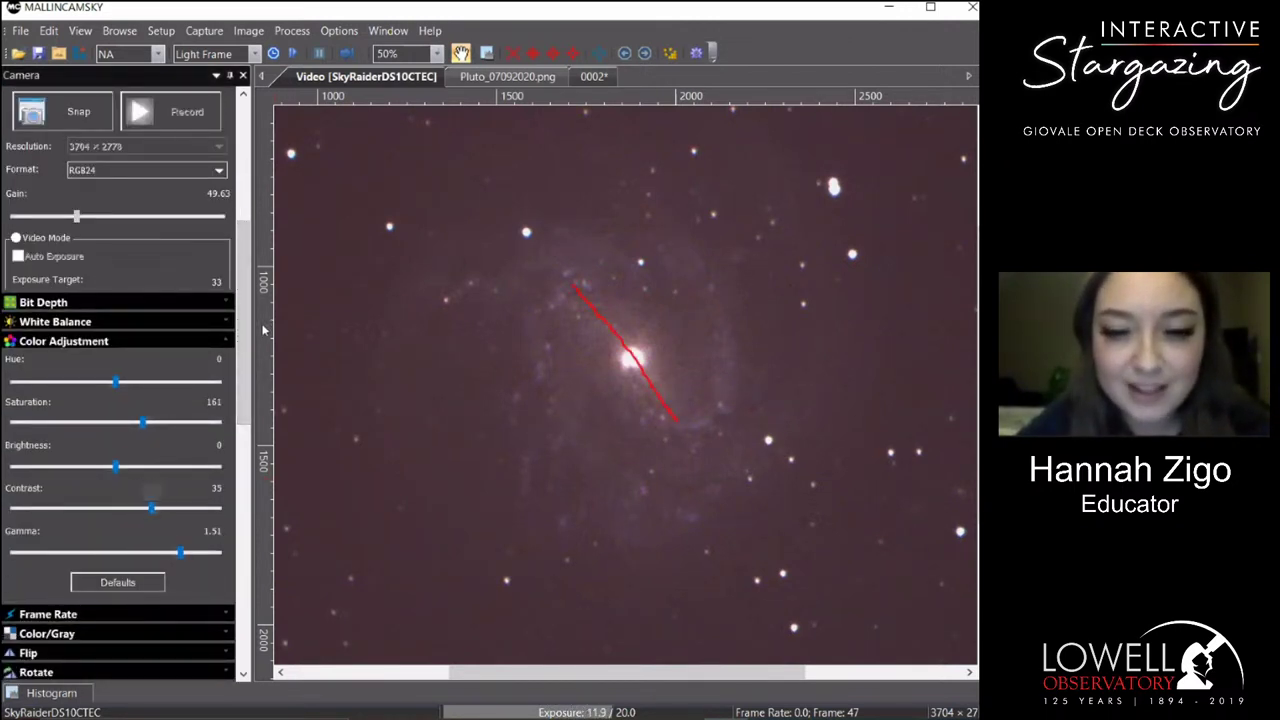
{"action": "scroll", "coordinate": [175, 525], "scroll_direction": "up", "scroll_amount": 3}
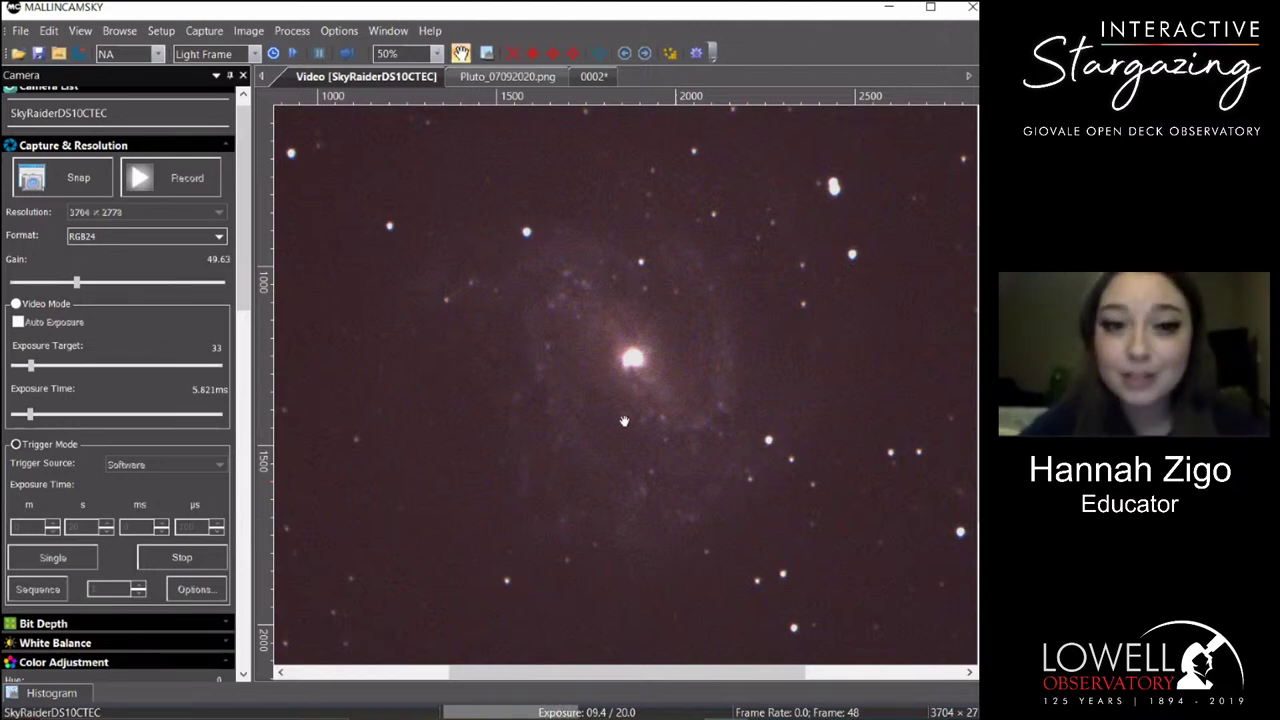
Switch to the PlaneWave Interface, search the local catalog for m87 and send the telescope to the M87, NGC4486 galaxy.
{"action": "left_click", "coordinate": [623, 651]}
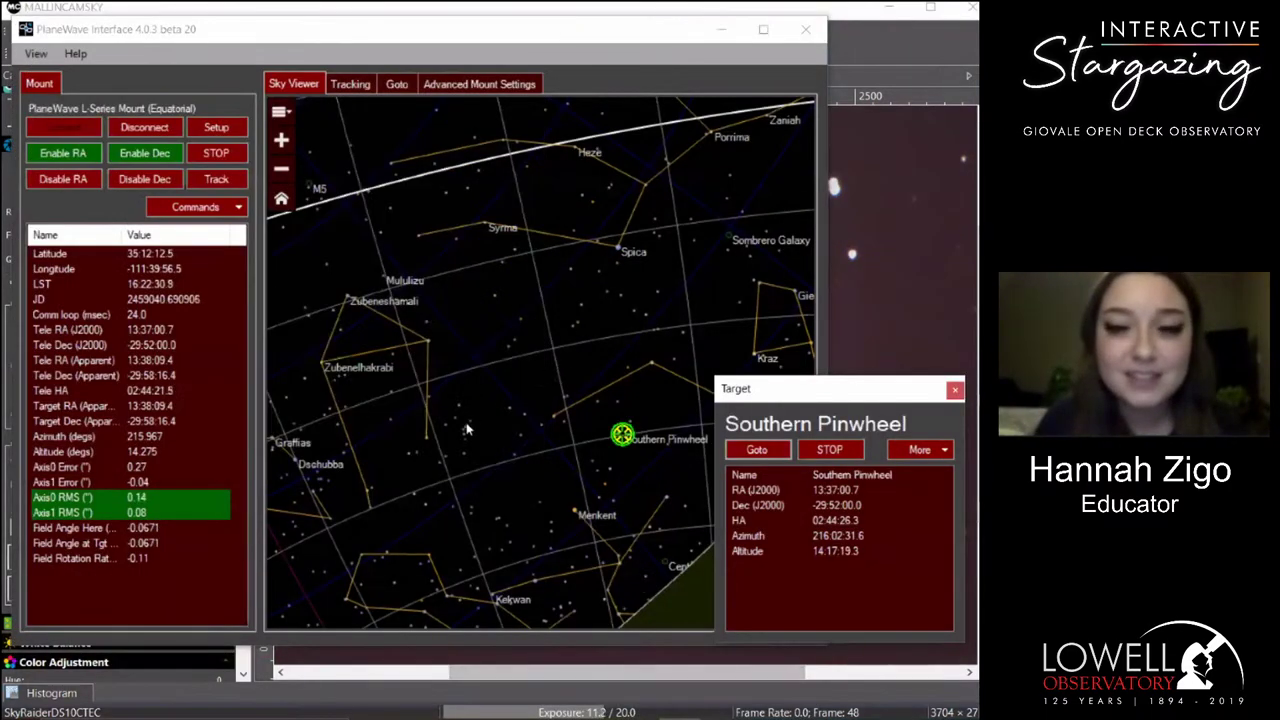
{"action": "scroll", "coordinate": [530, 423], "scroll_direction": "up", "scroll_amount": 3}
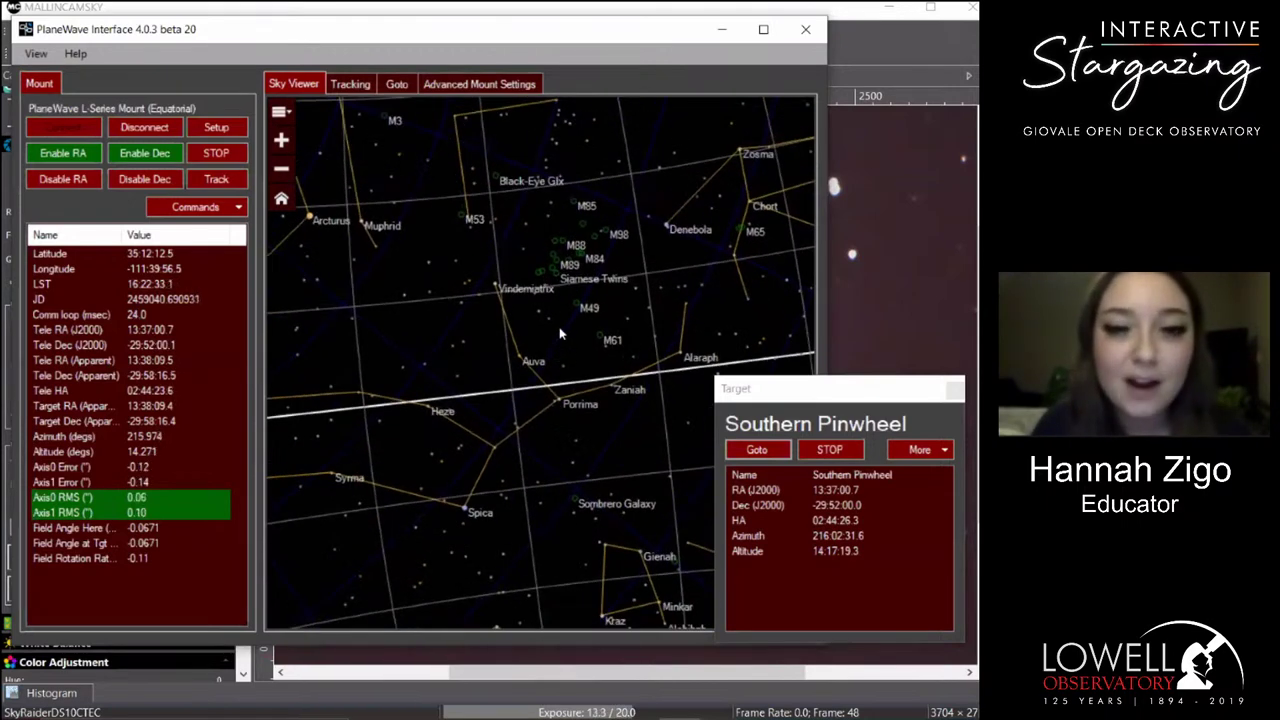
{"action": "scroll", "coordinate": [560, 334], "scroll_direction": "up", "scroll_amount": 1}
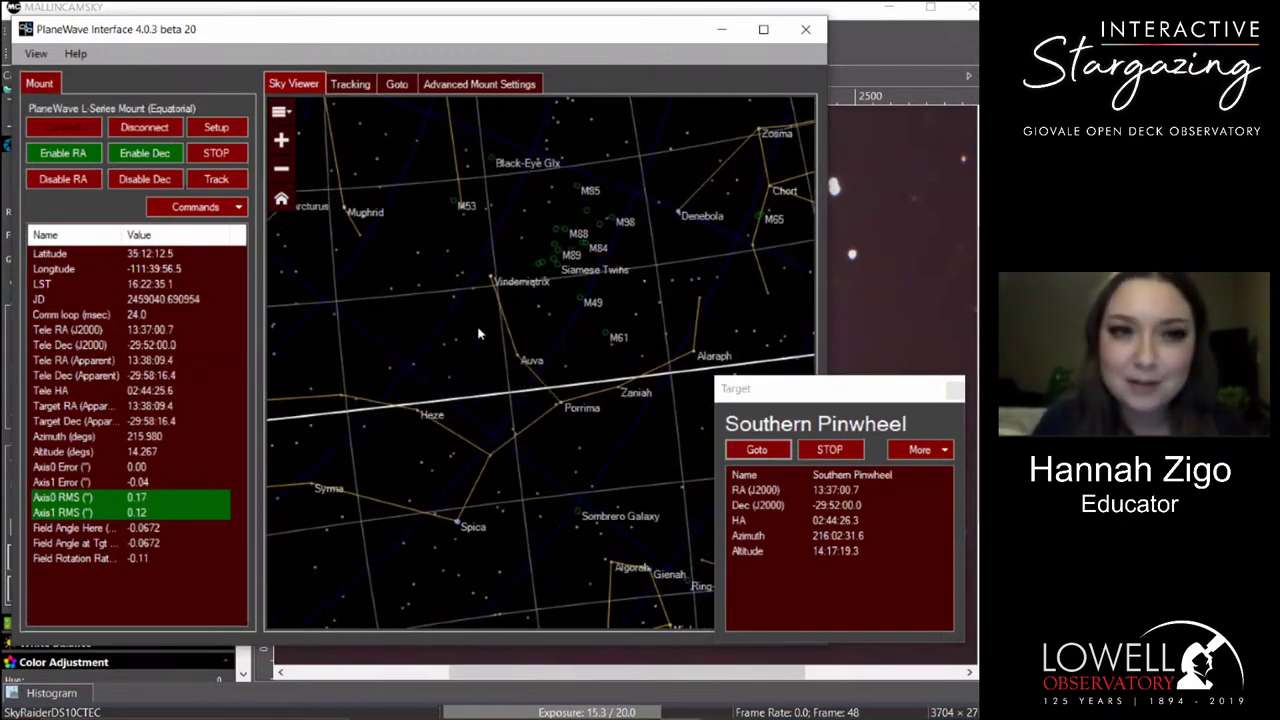
{"action": "key", "text": "alt+Tab"}
{"action": "key", "text": "BackSpace"}
{"action": "type", "text": "87"}
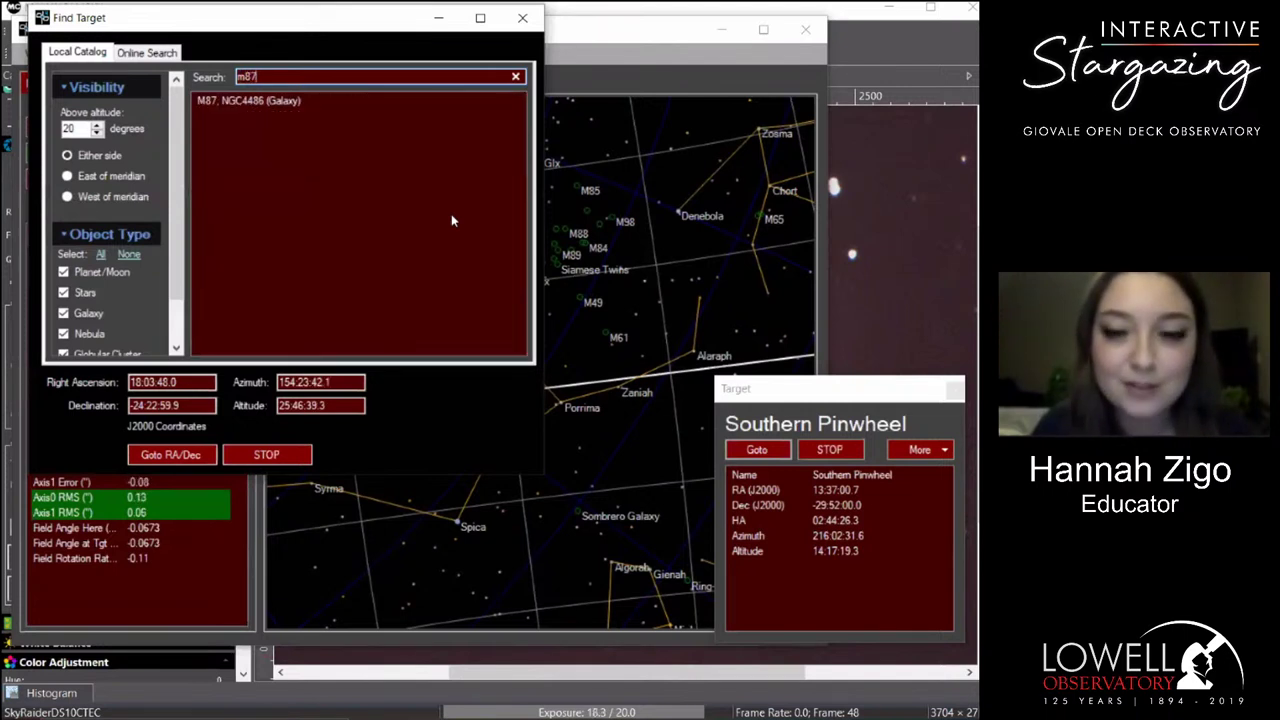
{"action": "left_click", "coordinate": [295, 101]}
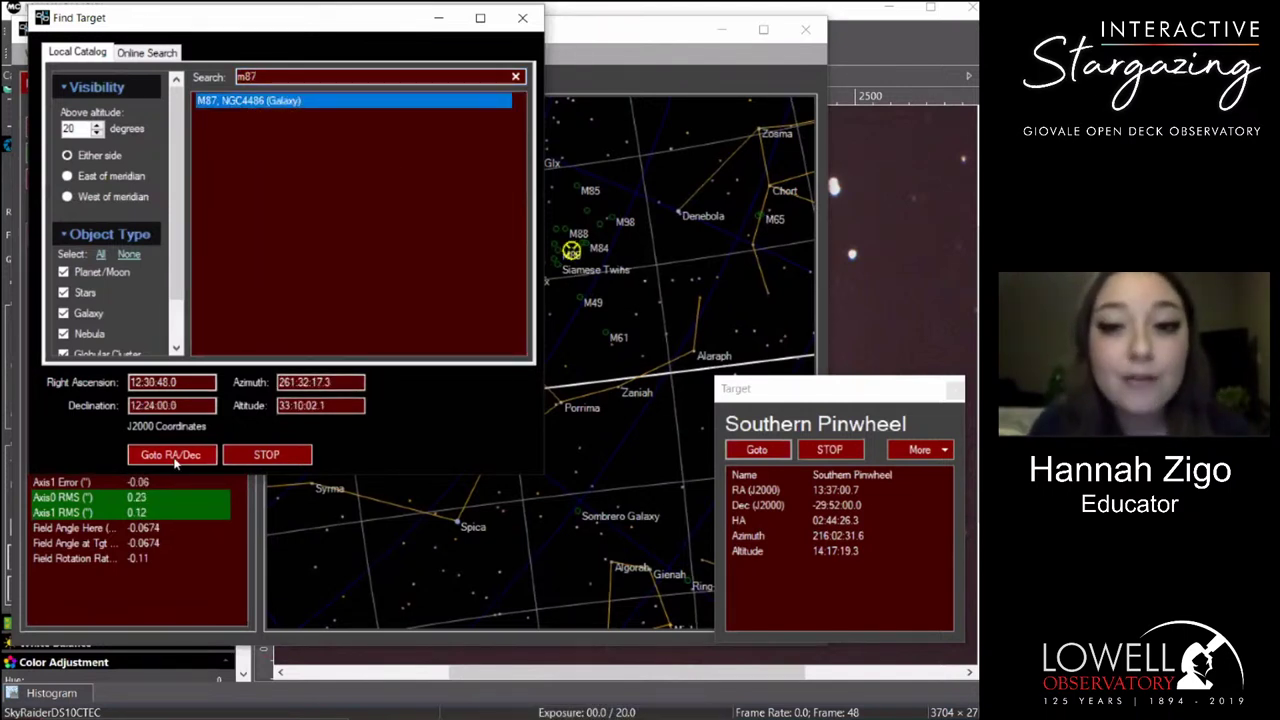
Switch to MALLINCAMSKY for the full live frame, show the black hole picture bh.jpg in Photos, and return to the live video.
{"action": "key", "text": "alt+Tab"}
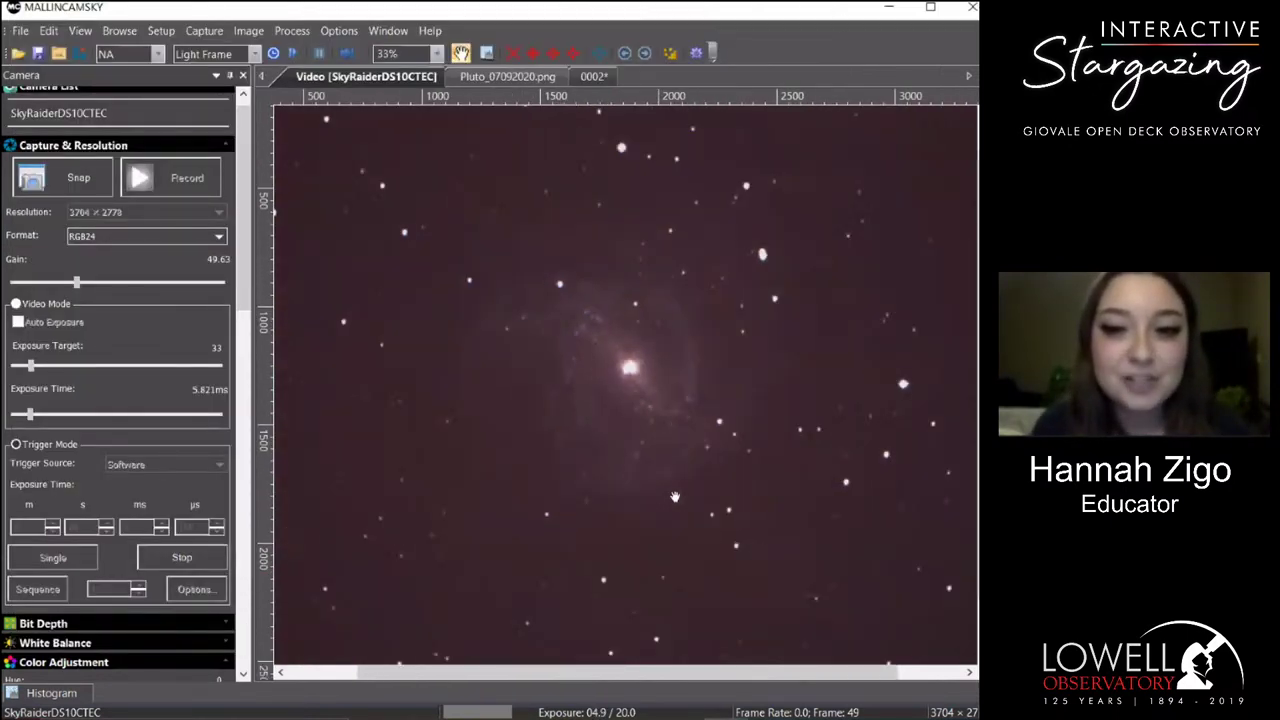
{"action": "scroll", "coordinate": [675, 497], "scroll_direction": "down", "scroll_amount": 2}
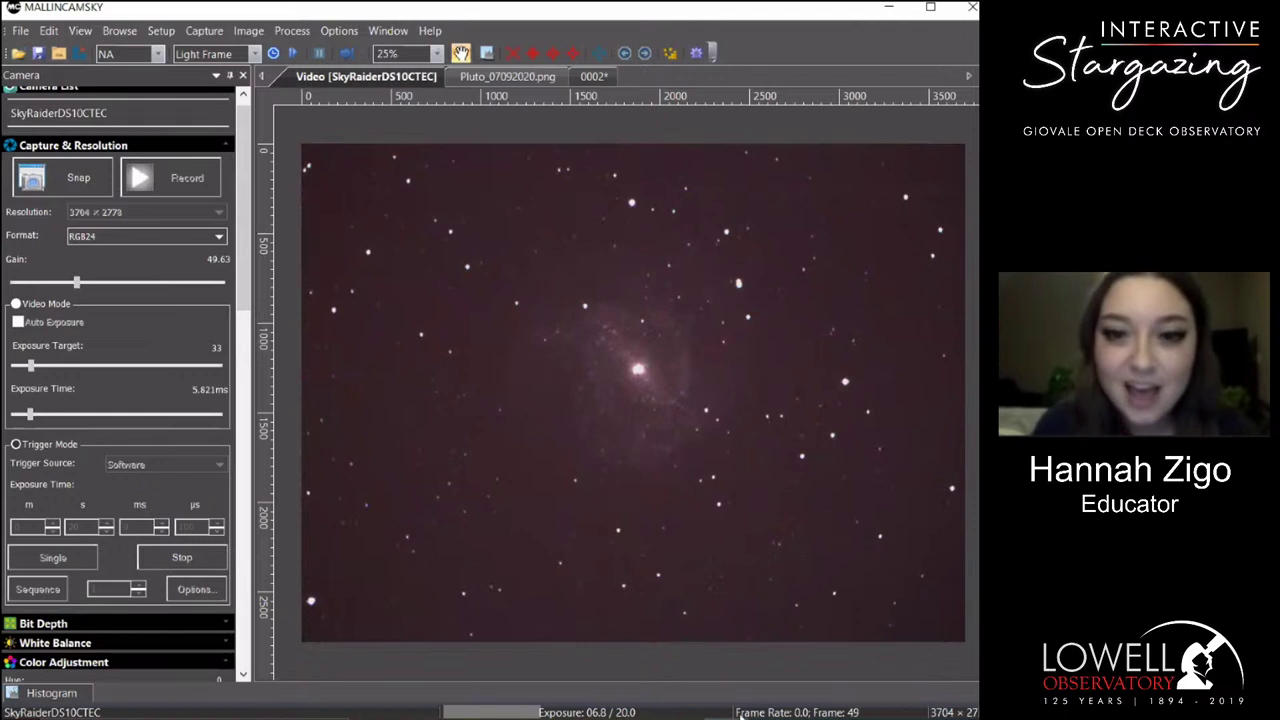
{"action": "mouse_move", "coordinate": [770, 719]}
{"action": "left_click", "coordinate": [663, 659]}
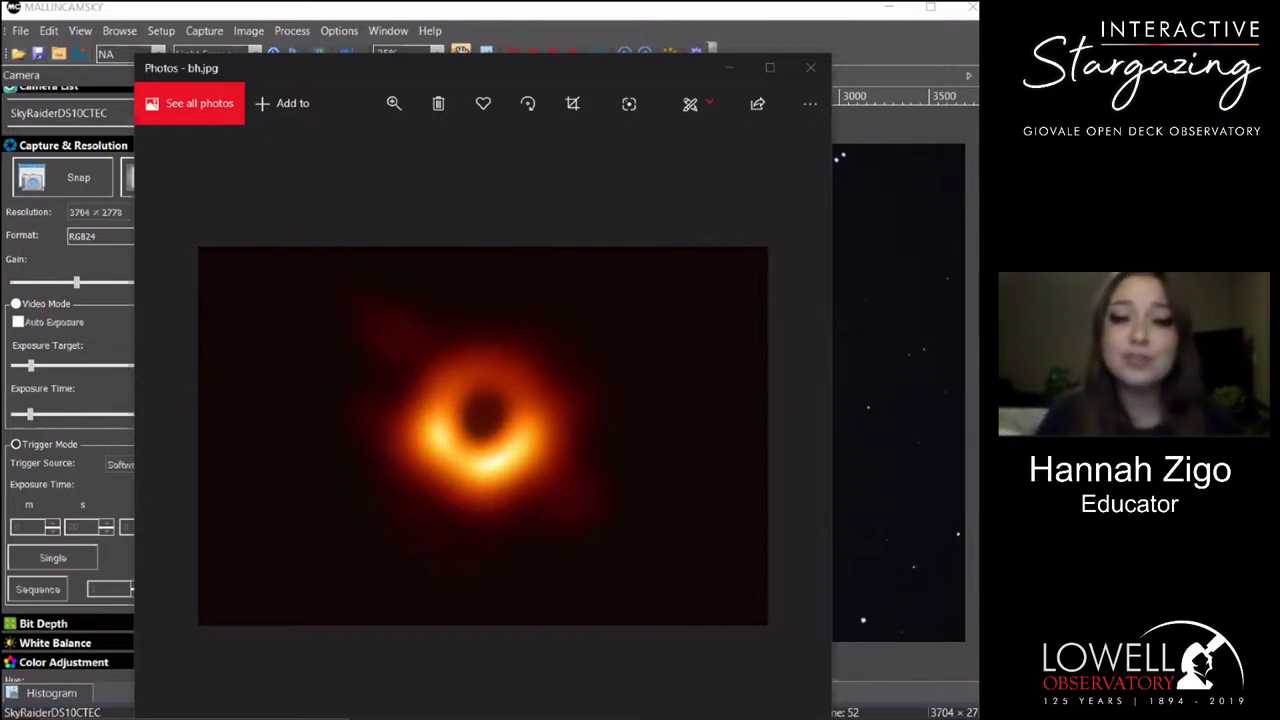
{"action": "left_click", "coordinate": [712, 62]}
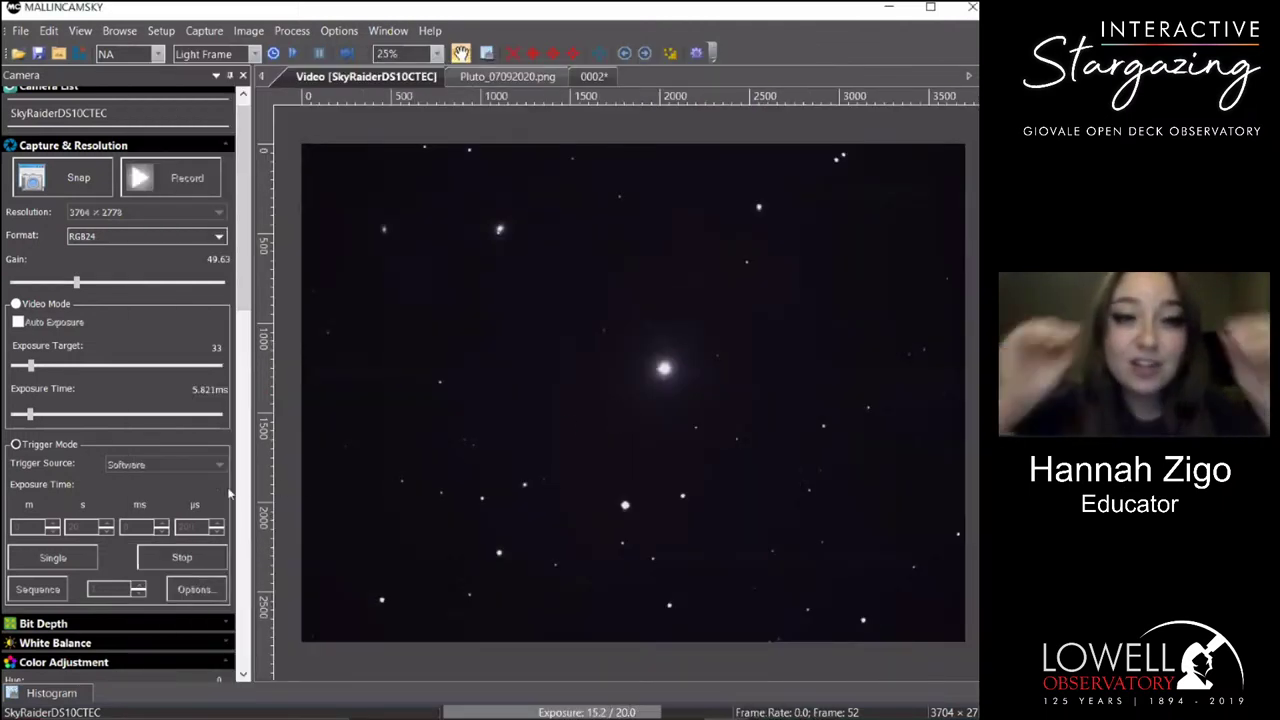
Stop the loop, raise the gain to 65.47 and the trigger exposure to 27 s for M87, and restart the loop.
{"action": "left_click", "coordinate": [160, 555]}
{"action": "left_click", "coordinate": [105, 521]}
{"action": "left_click", "coordinate": [105, 521]}
{"action": "left_click", "coordinate": [105, 521]}
{"action": "left_click_drag", "start_coordinate": [78, 288], "coordinate": [98, 287]}
{"action": "left_click", "coordinate": [105, 521]}
{"action": "left_click", "coordinate": [105, 521]}
{"action": "left_click", "coordinate": [105, 521]}
{"action": "left_click", "coordinate": [105, 521]}
{"action": "left_click", "coordinate": [169, 558]}
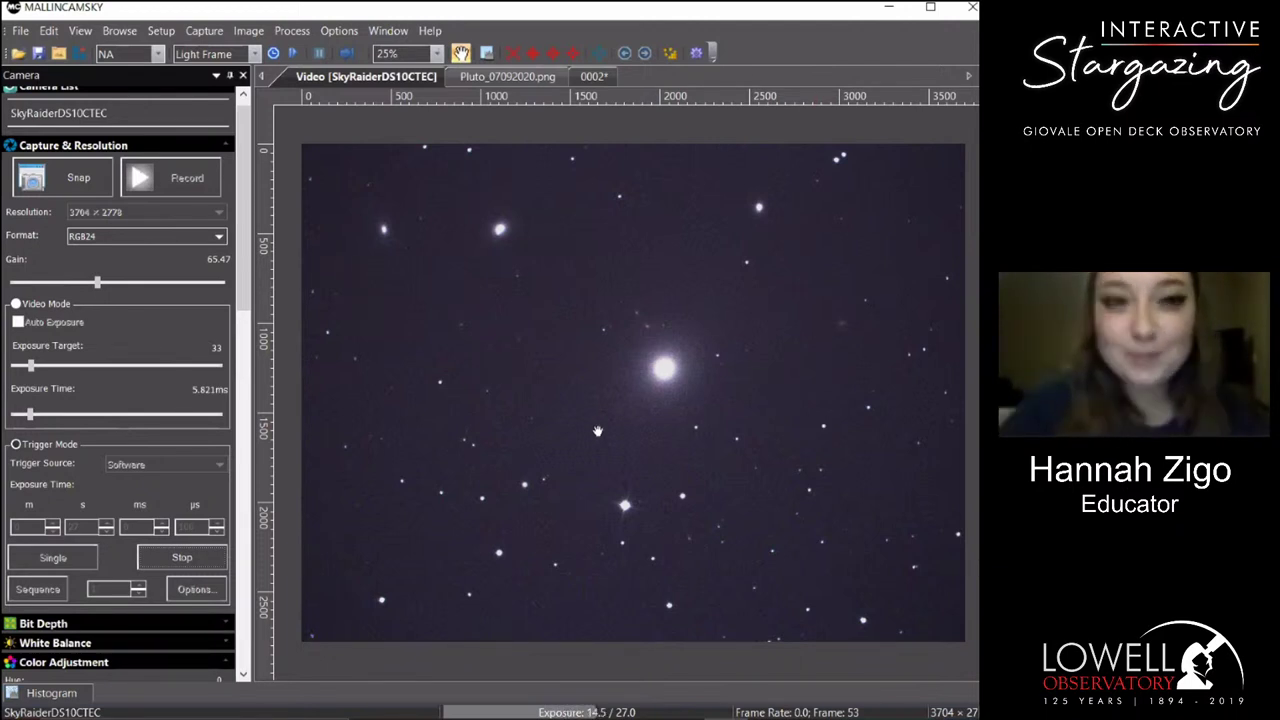
Shorten the camera exposure, switch to the PlaneWave Interface, and send the telescope to the Cat's Eye Nebula from the sky chart.
{"action": "left_click", "coordinate": [106, 531]}
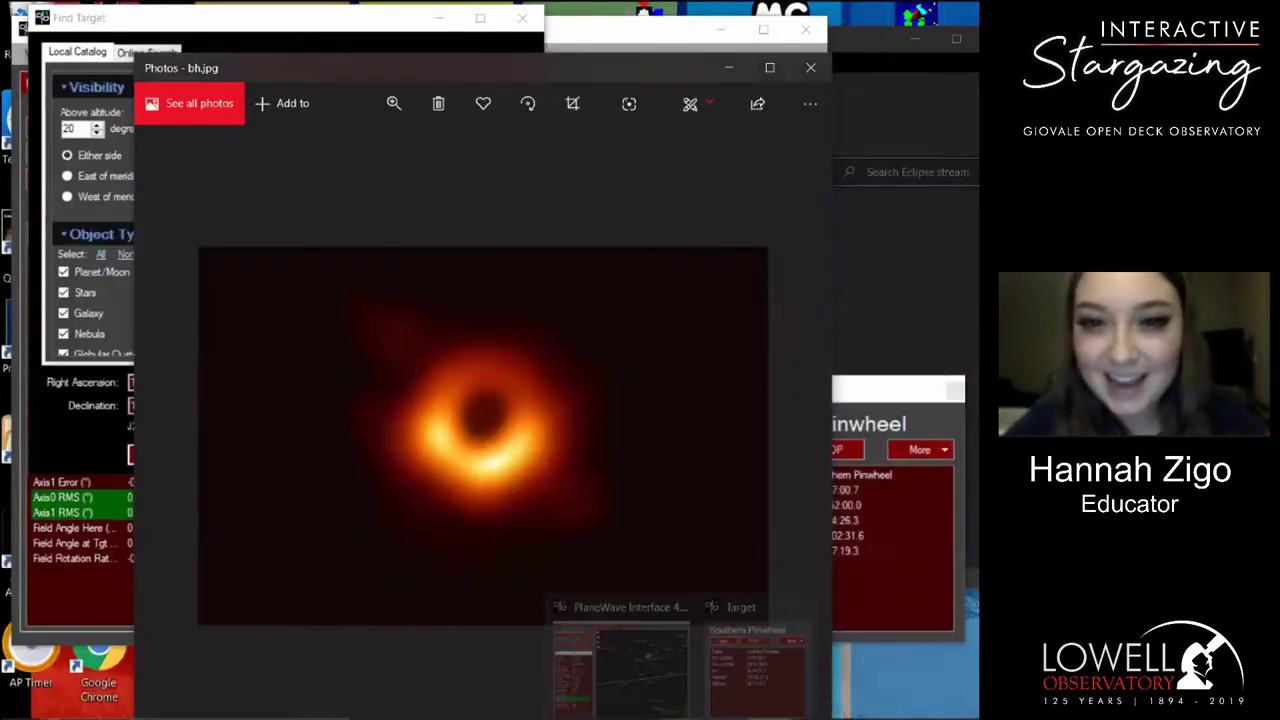
{"action": "left_click", "coordinate": [620, 665]}
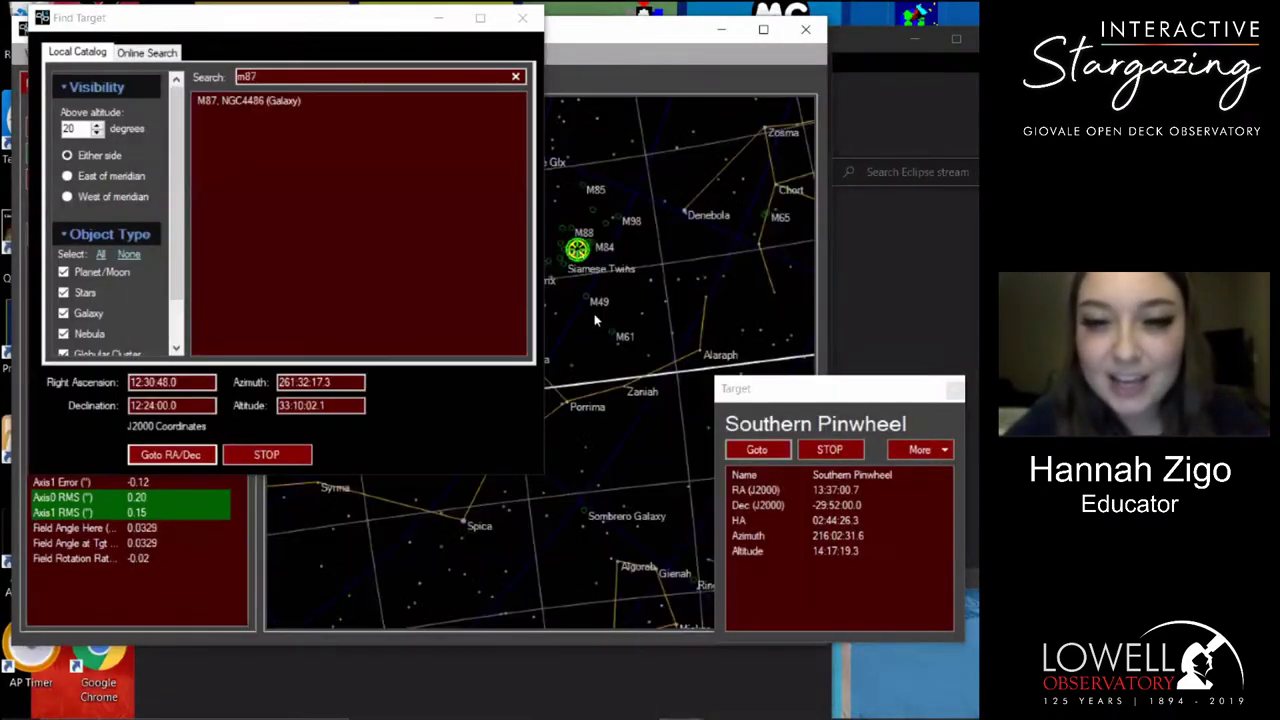
{"action": "left_click", "coordinate": [515, 19]}
{"action": "left_click_drag", "start_coordinate": [590, 120], "coordinate": [405, 250]}
{"action": "left_click", "coordinate": [400, 248]}
{"action": "left_click", "coordinate": [397, 246]}
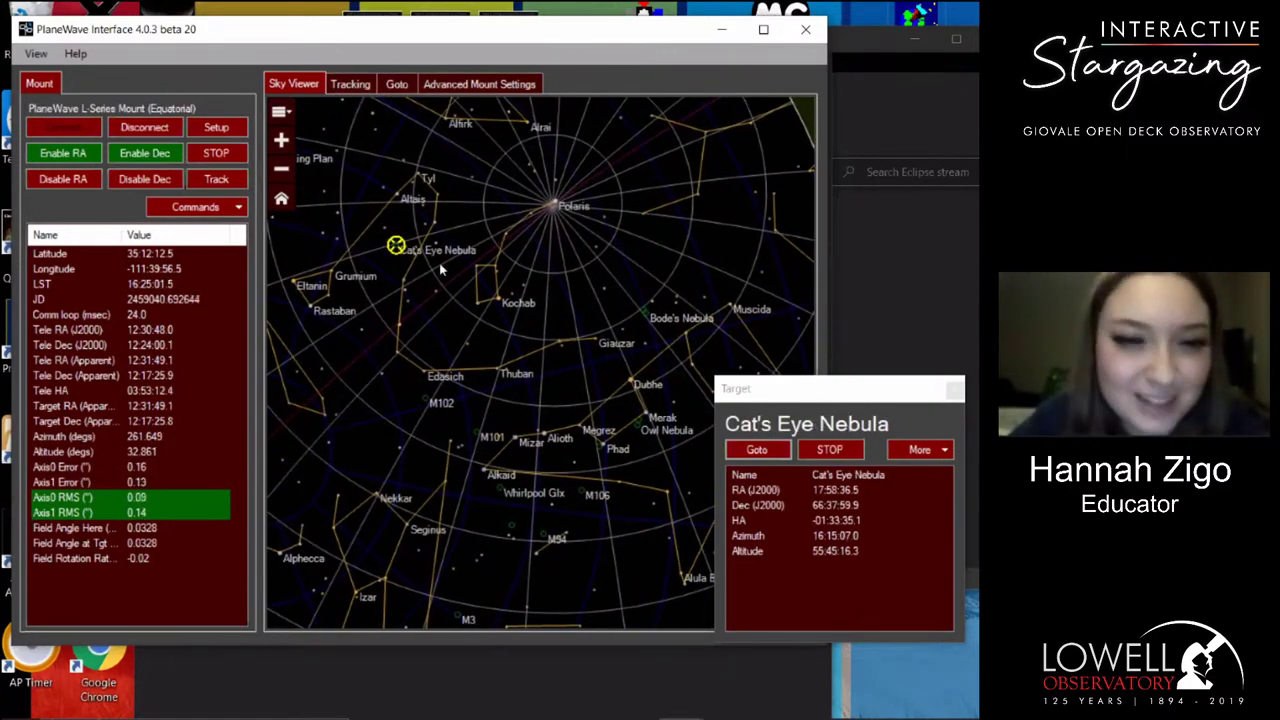
{"action": "left_click", "coordinate": [757, 450]}
Switch to MALLINCAMSKY, shorten the trigger exposure time further and restart the loop capture for the Cat's Eye Nebula.
{"action": "key", "text": "alt+Tab"}
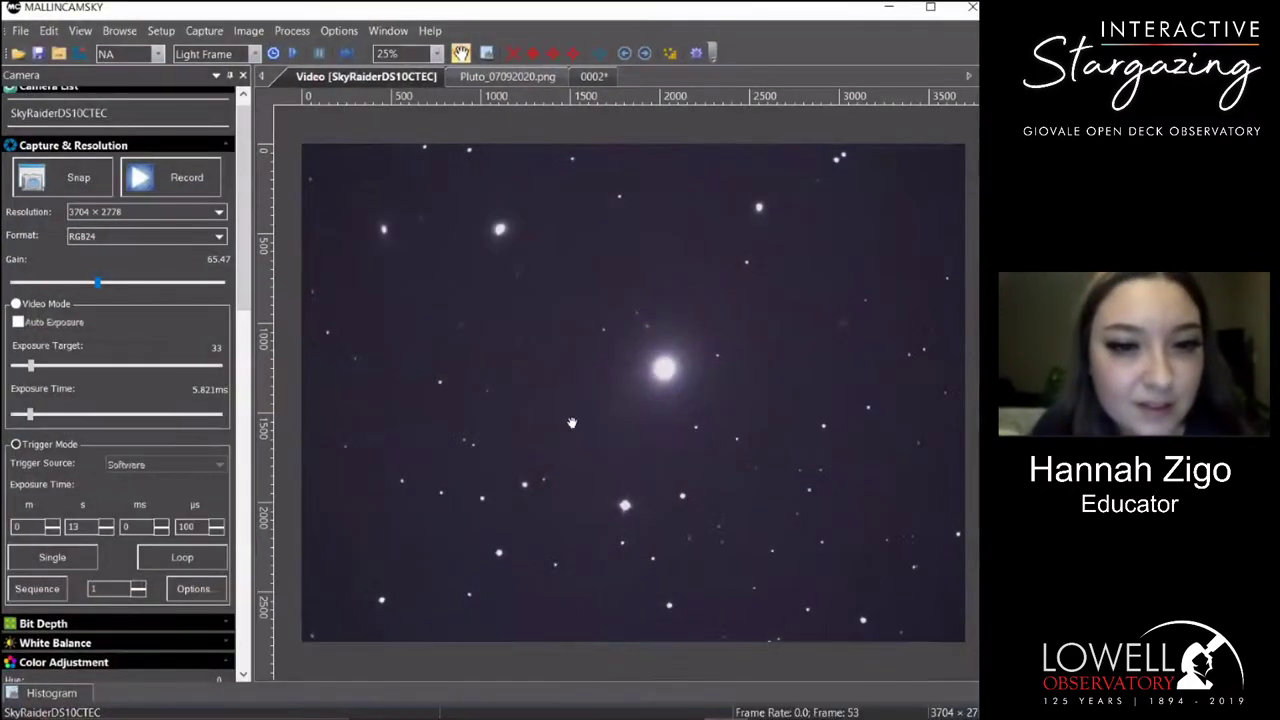
{"action": "left_click", "coordinate": [106, 531]}
{"action": "left_click", "coordinate": [106, 531]}
{"action": "left_click", "coordinate": [182, 557]}
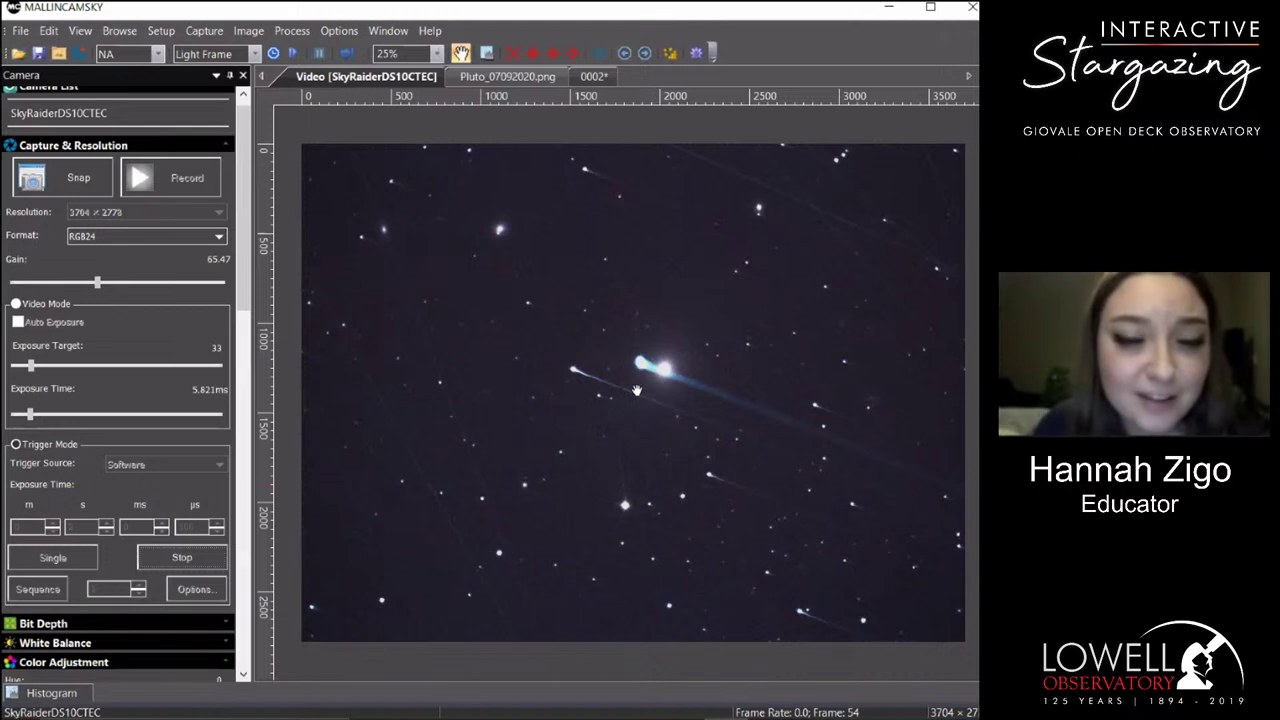
Centre and magnify the Cat's Eye Nebula to 300%, and set the video-mode exposure time to 718.565 ms.
{"action": "scroll", "coordinate": [660, 390], "scroll_direction": "up", "scroll_amount": 3}
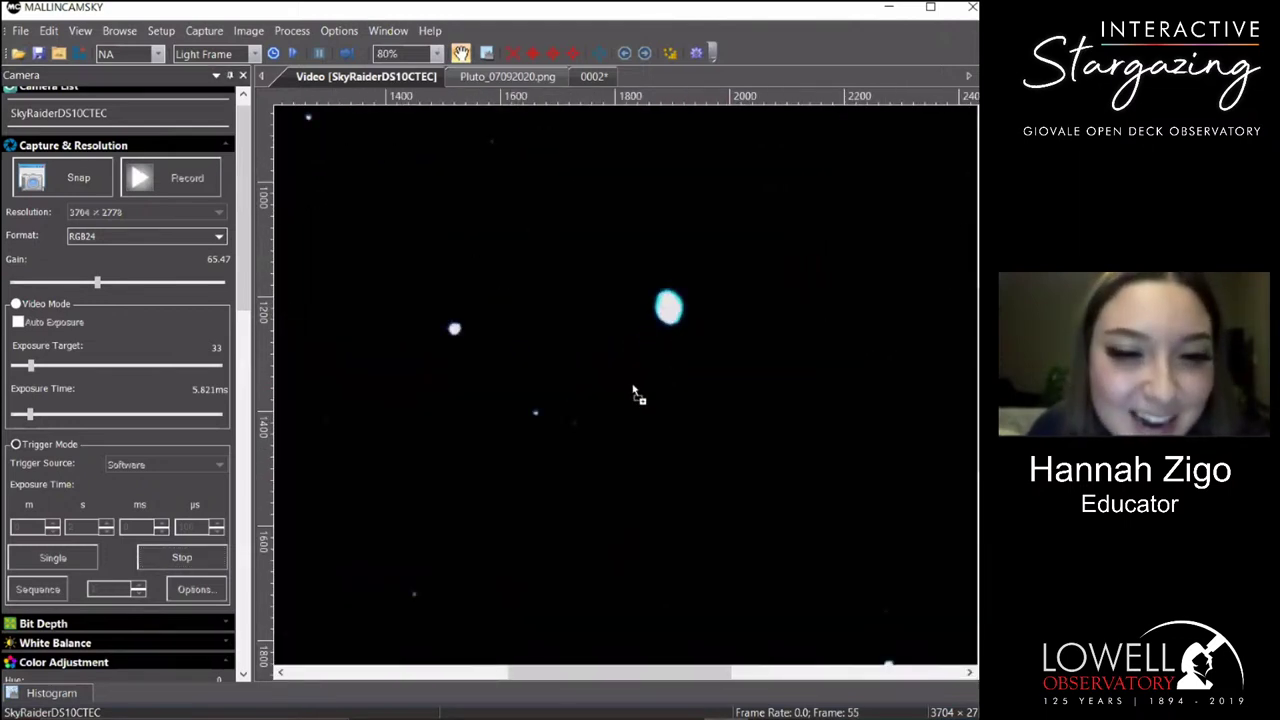
{"action": "left_click_drag", "start_coordinate": [641, 372], "coordinate": [566, 450]}
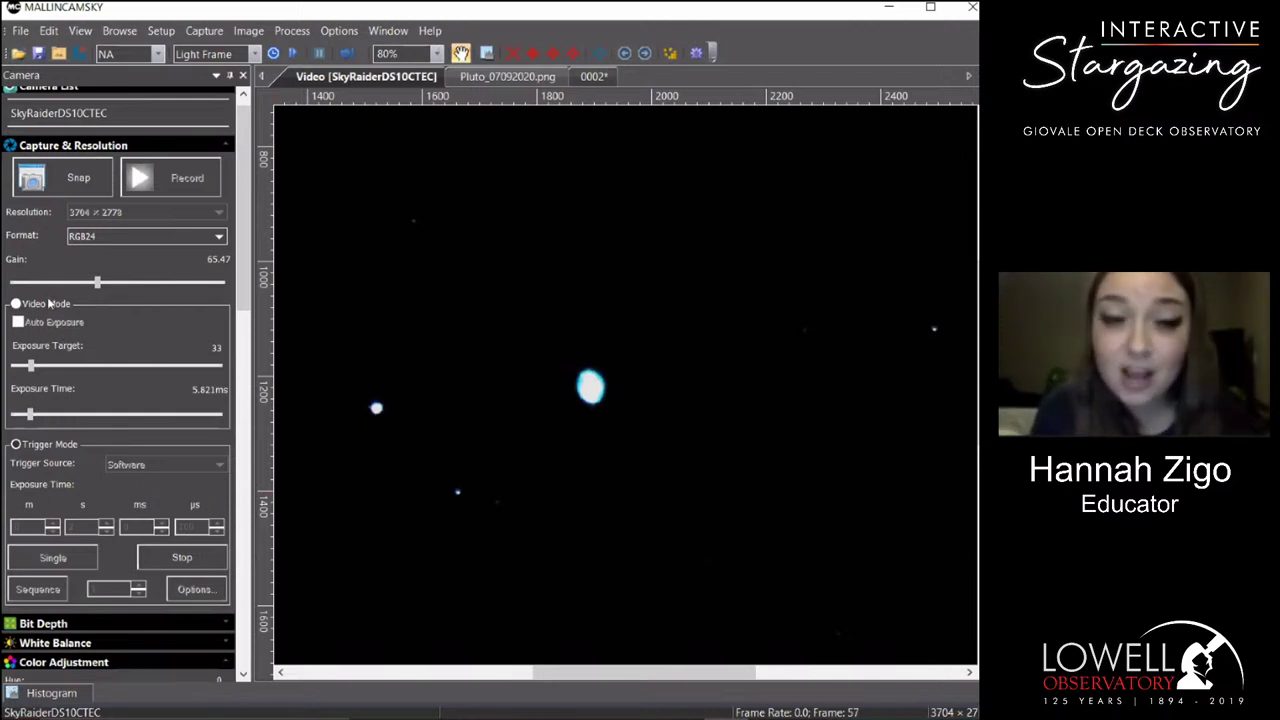
{"action": "left_click_drag", "start_coordinate": [30, 414], "coordinate": [100, 418]}
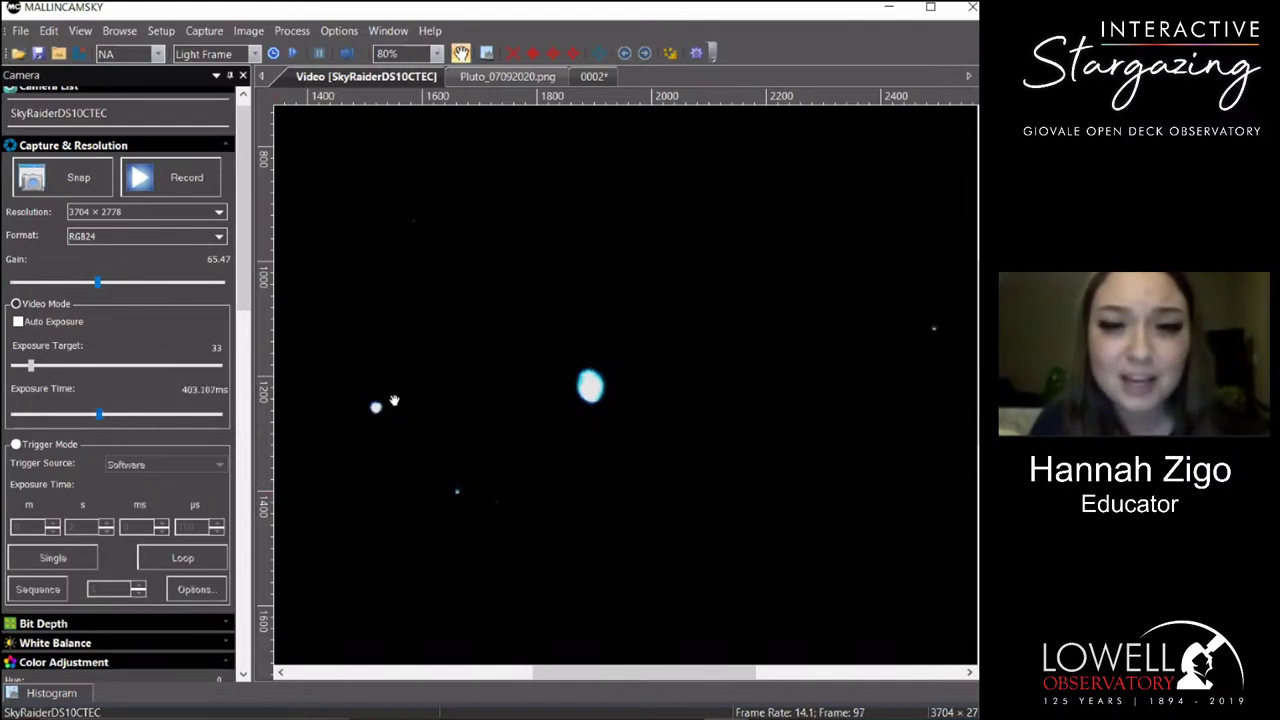
{"action": "scroll", "coordinate": [589, 408], "scroll_direction": "up", "scroll_amount": 3}
{"action": "scroll", "coordinate": [589, 408], "scroll_direction": "up", "scroll_amount": 3}
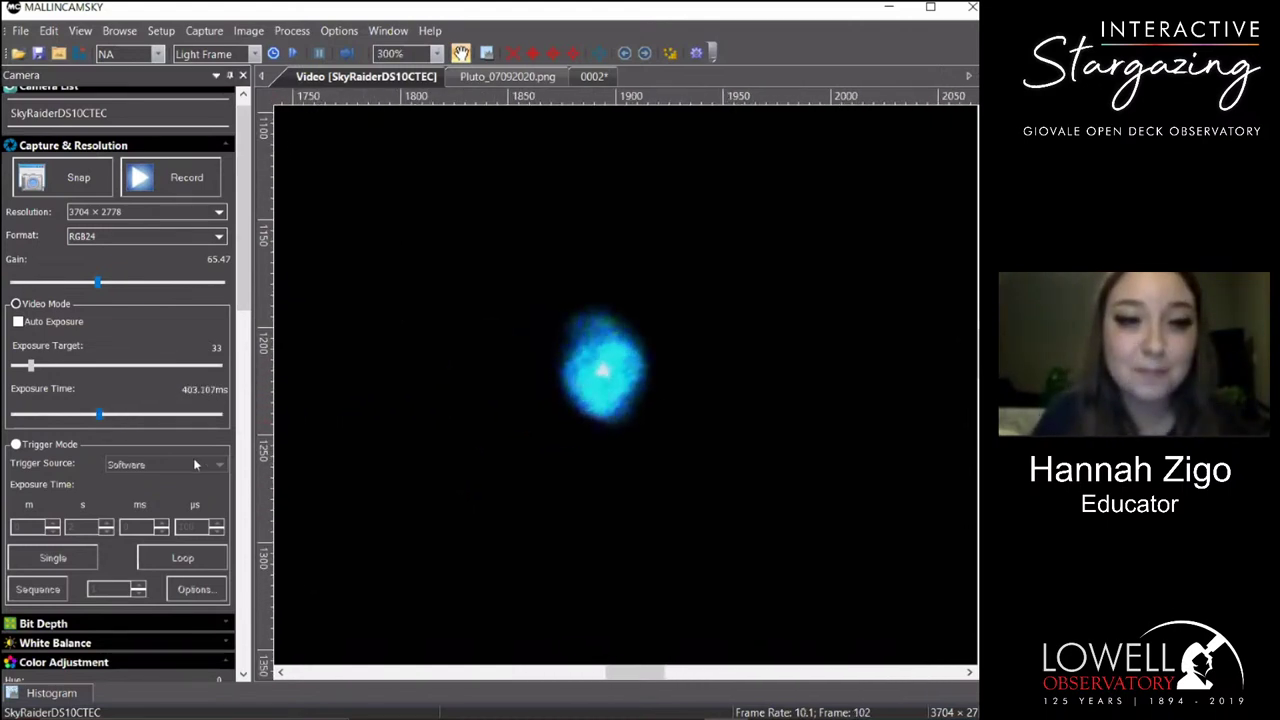
{"action": "left_click_drag", "start_coordinate": [104, 418], "coordinate": [117, 419]}
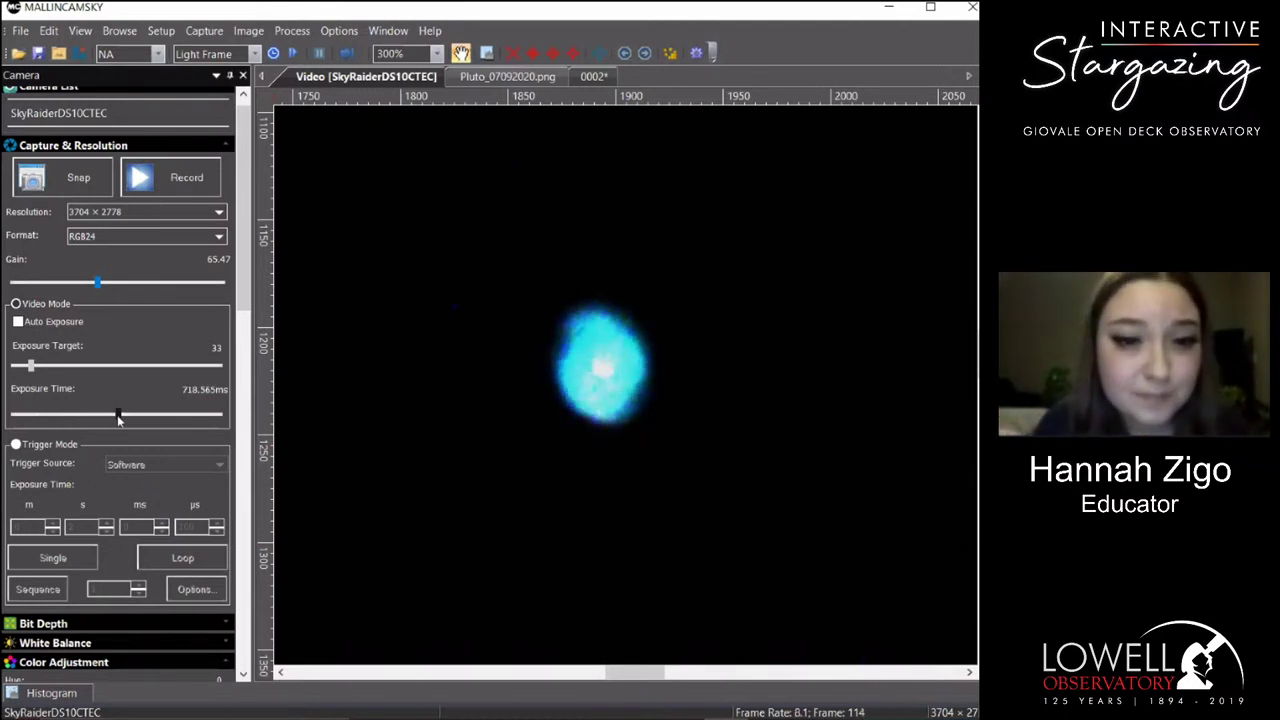
Loop the capture in trigger mode, then shorten the trigger exposure to 500 ms and restart the loop.
{"action": "left_click", "coordinate": [16, 447]}
{"action": "left_click", "coordinate": [106, 522]}
{"action": "left_click", "coordinate": [175, 558]}
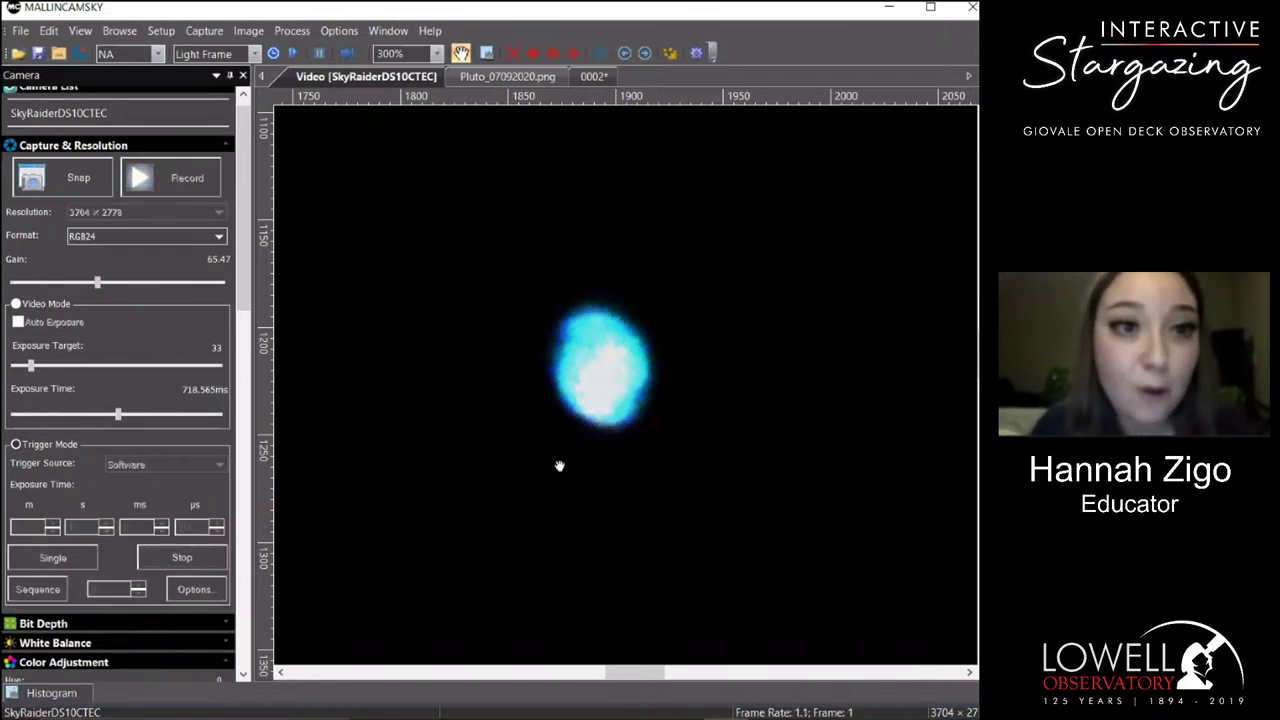
{"action": "left_click", "coordinate": [160, 558]}
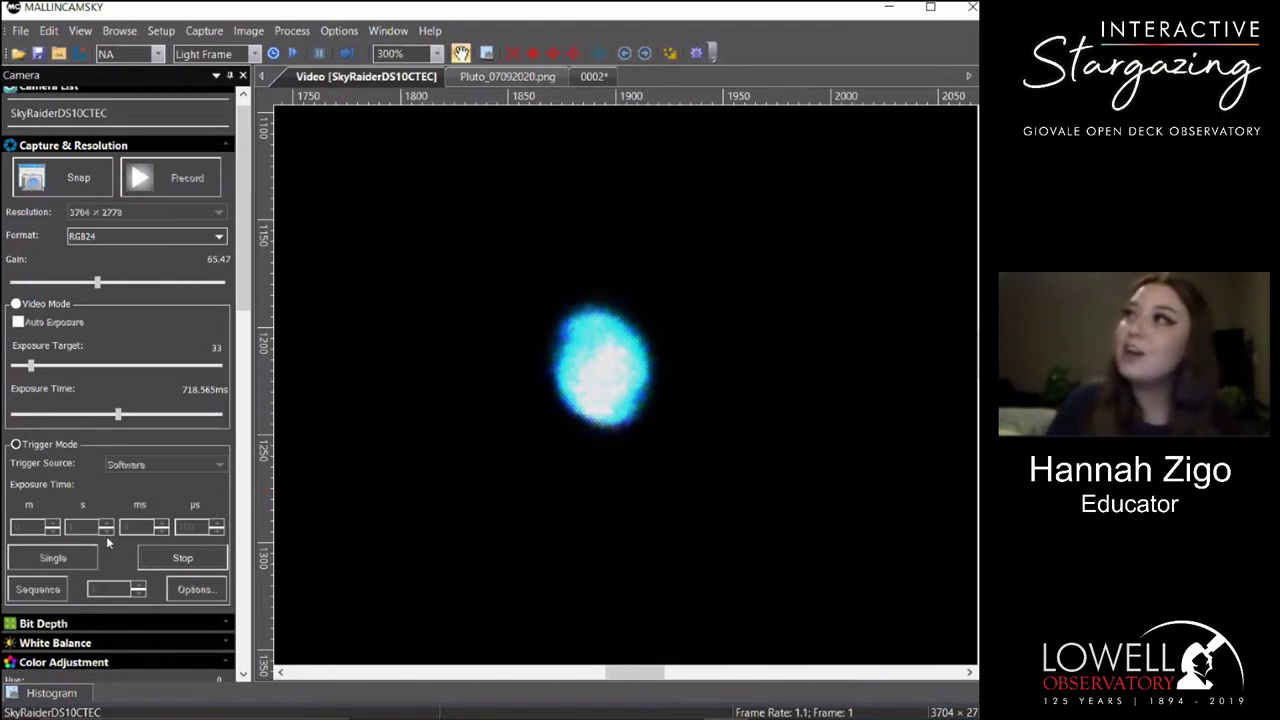
{"action": "left_click", "coordinate": [72, 527]}
{"action": "left_click", "coordinate": [128, 527]}
{"action": "double_click", "coordinate": [126, 527]}
{"action": "type", "text": "500"}
{"action": "left_click", "coordinate": [170, 558]}
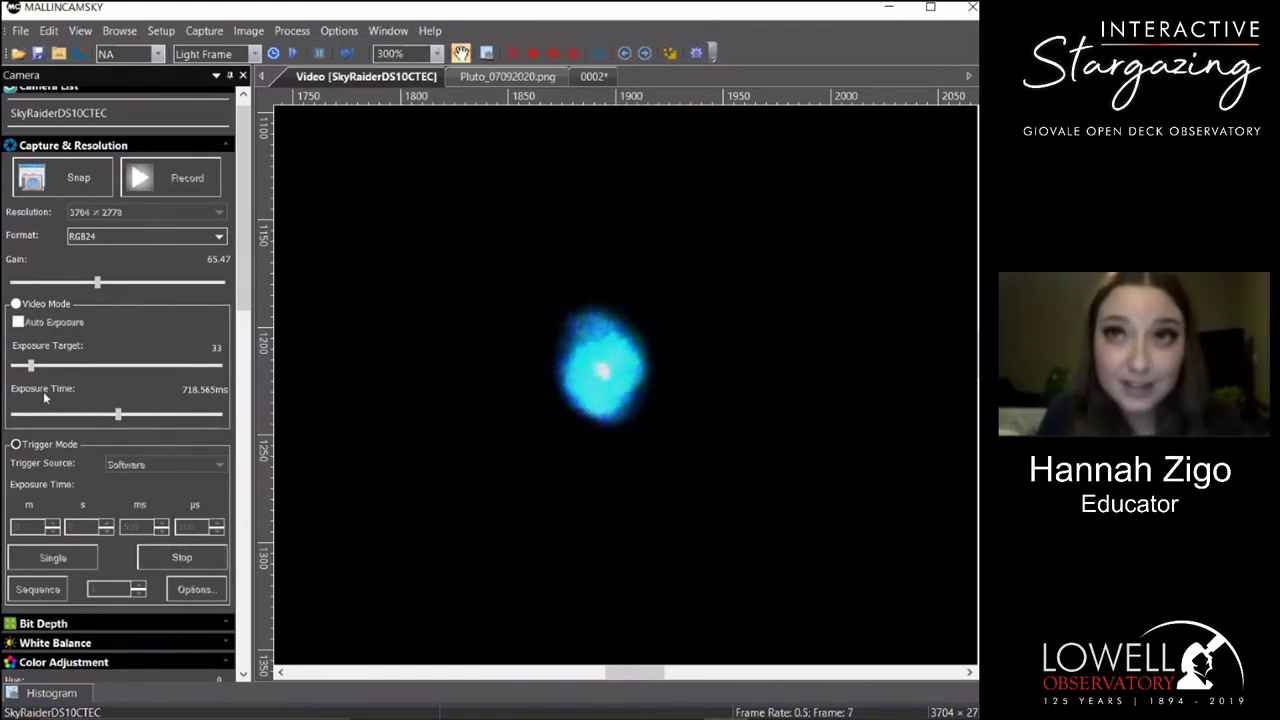
Return to video mode and set the gain to 39.25 and the exposure time to 587.524 ms.
{"action": "left_click", "coordinate": [16, 303]}
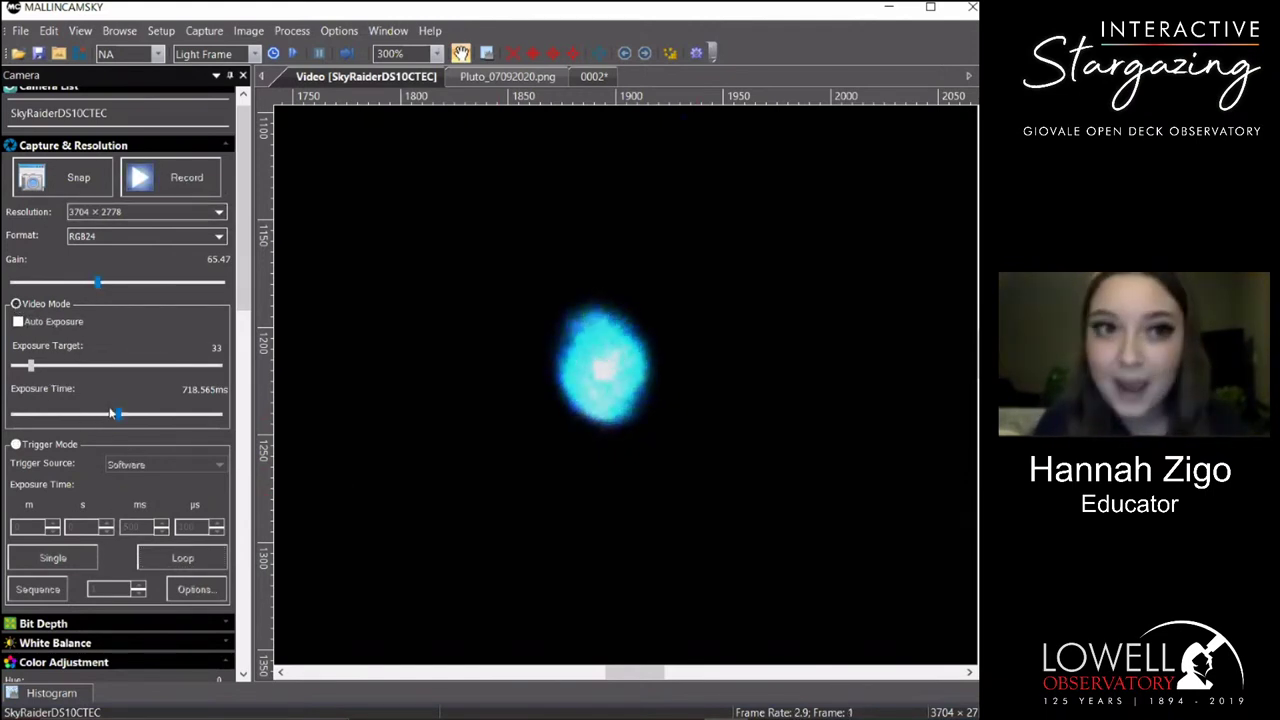
{"action": "left_click_drag", "start_coordinate": [118, 416], "coordinate": [132, 420]}
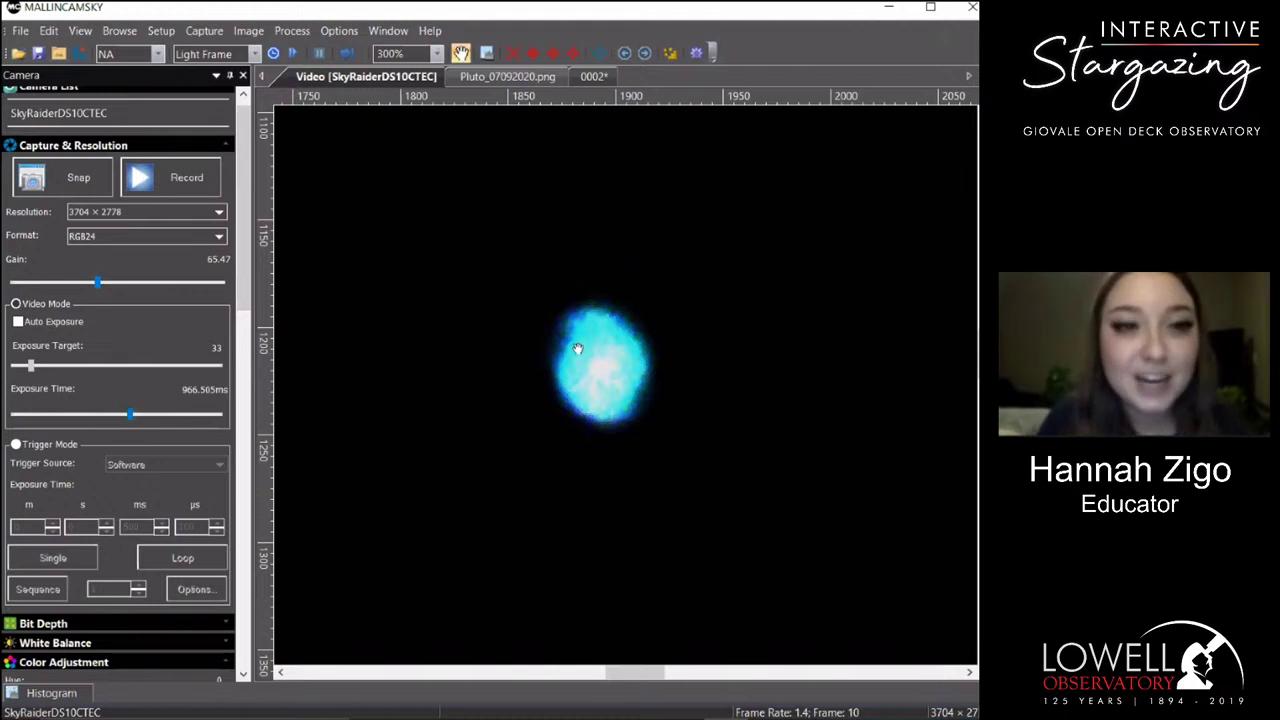
{"action": "left_click_drag", "start_coordinate": [131, 418], "coordinate": [116, 420]}
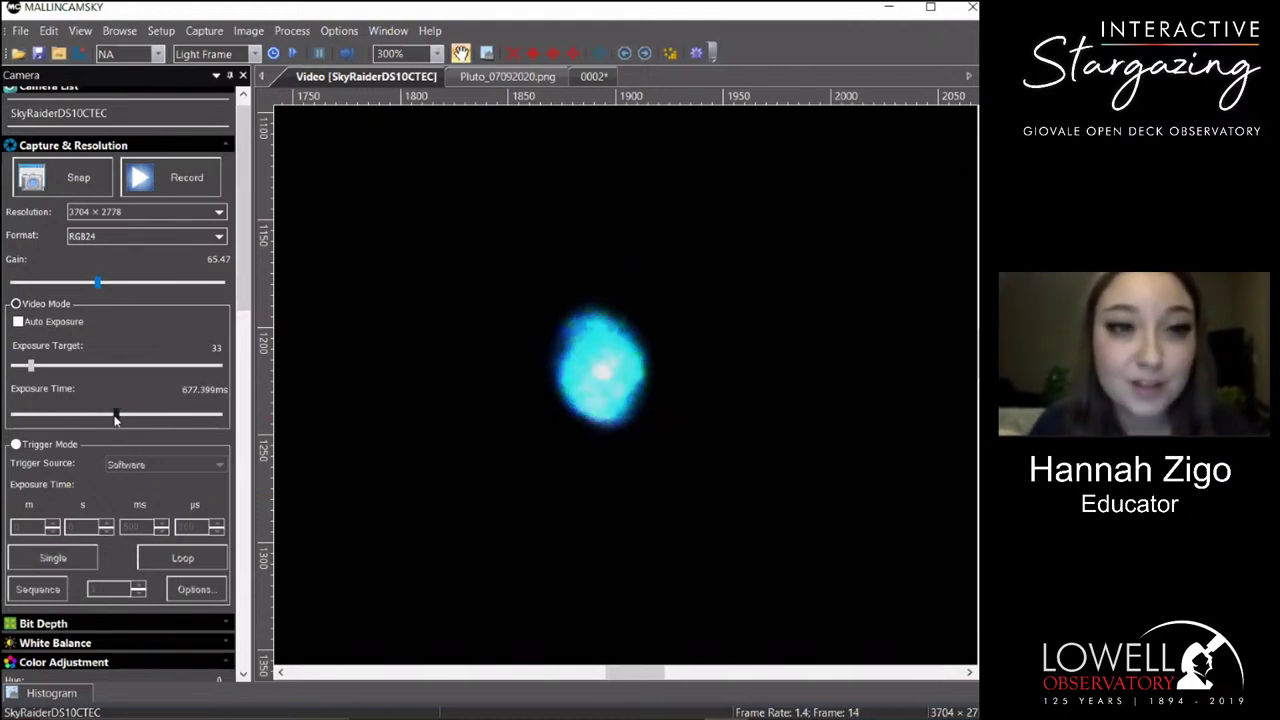
{"action": "left_click_drag", "start_coordinate": [98, 281], "coordinate": [67, 288]}
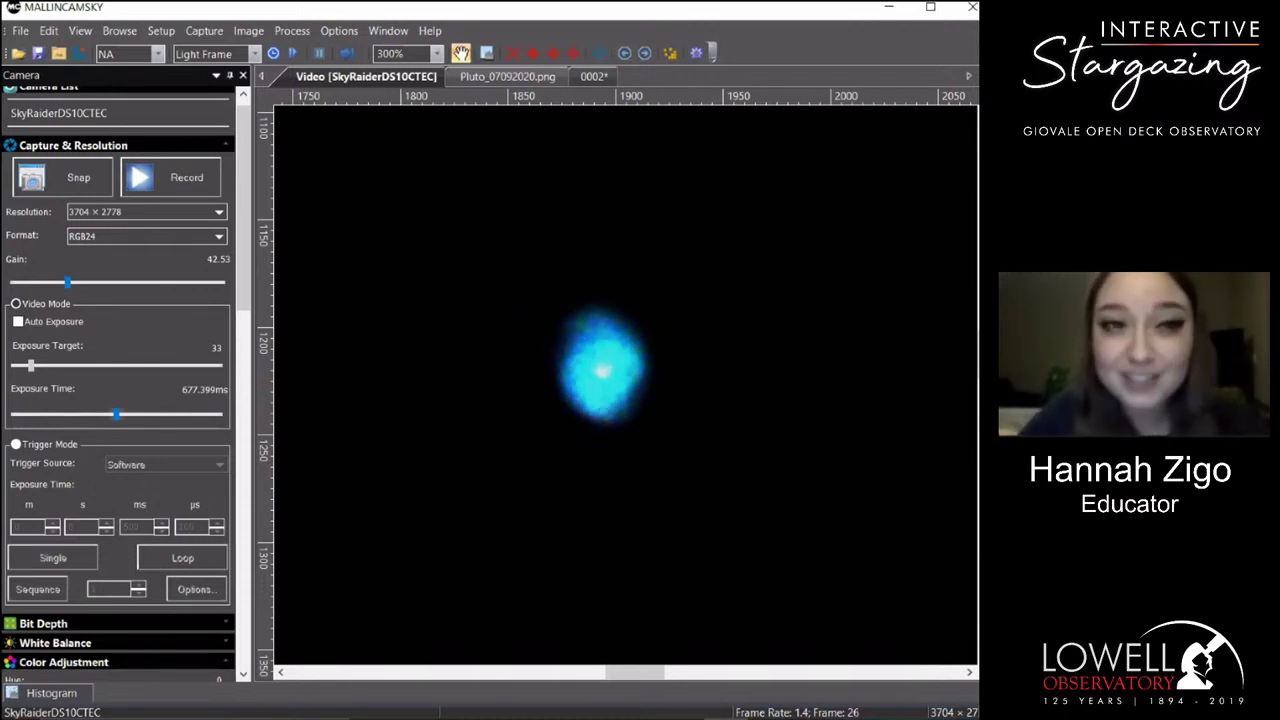
{"action": "left_click_drag", "start_coordinate": [67, 283], "coordinate": [64, 284]}
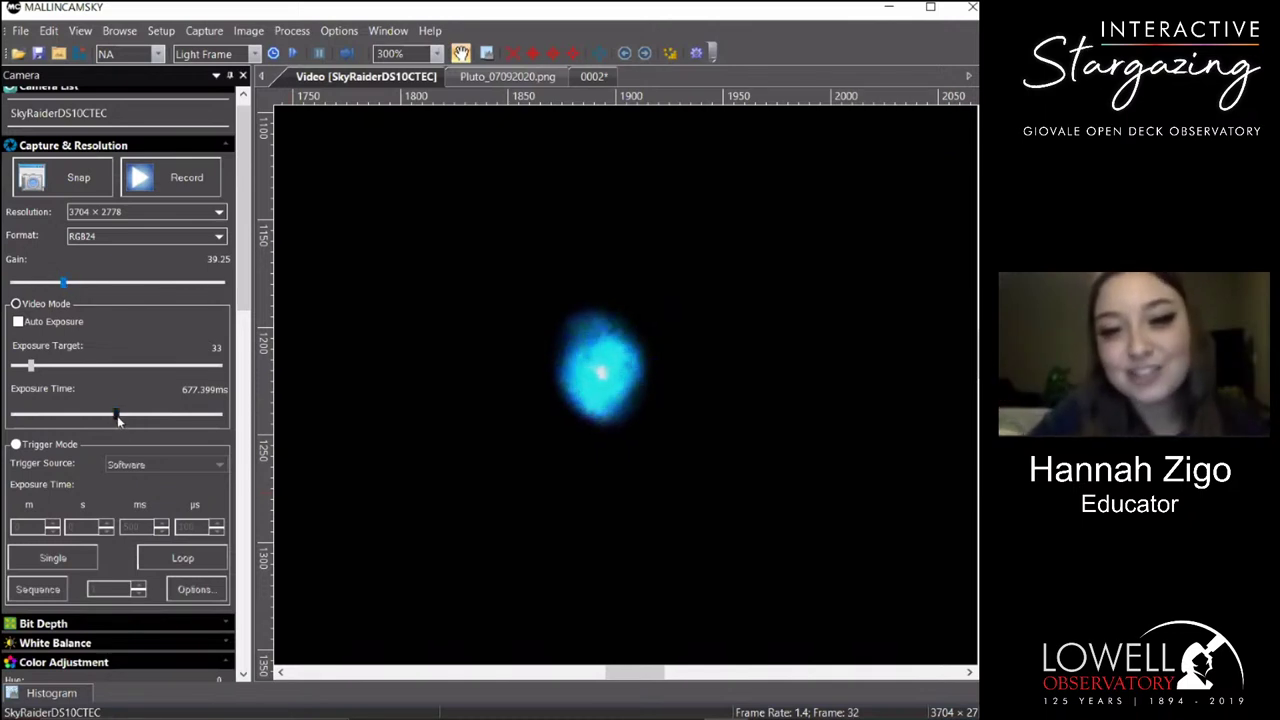
{"action": "left_click_drag", "start_coordinate": [117, 415], "coordinate": [112, 415]}
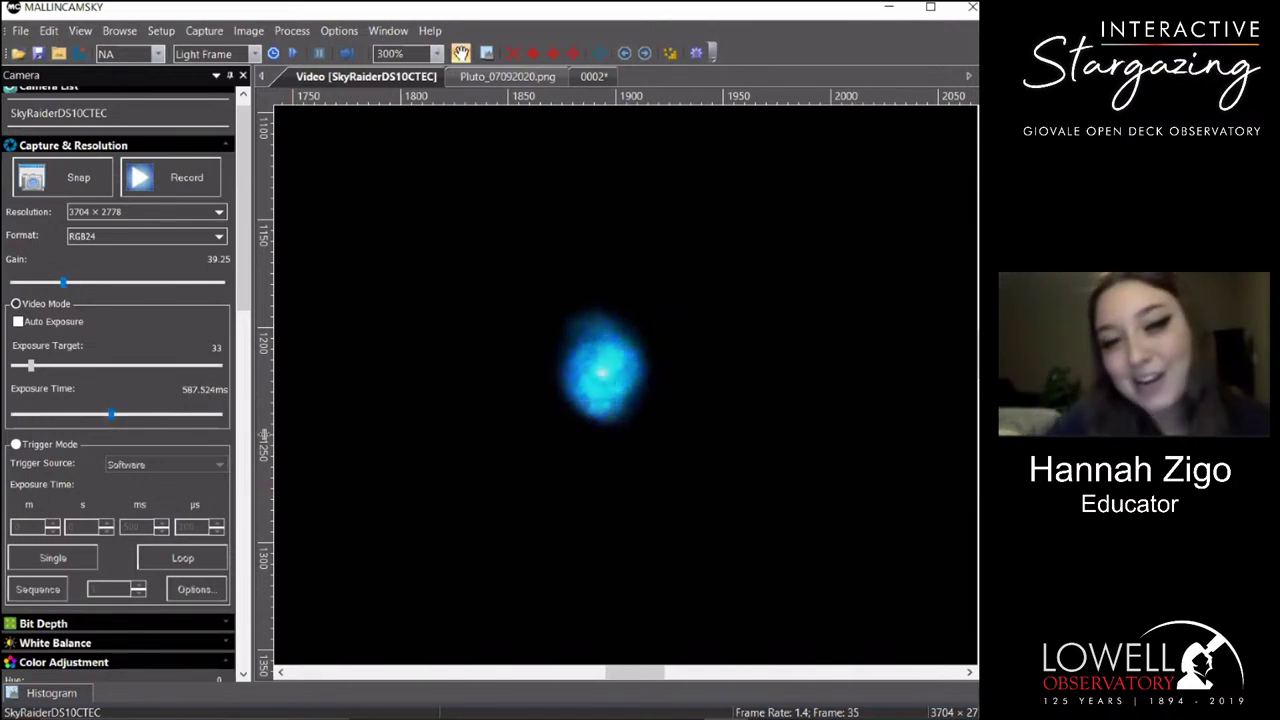
Examine the Cat's Eye Nebula within its wider star field at lower magnifications.
{"action": "scroll", "coordinate": [460, 424], "scroll_direction": "down", "scroll_amount": 4}
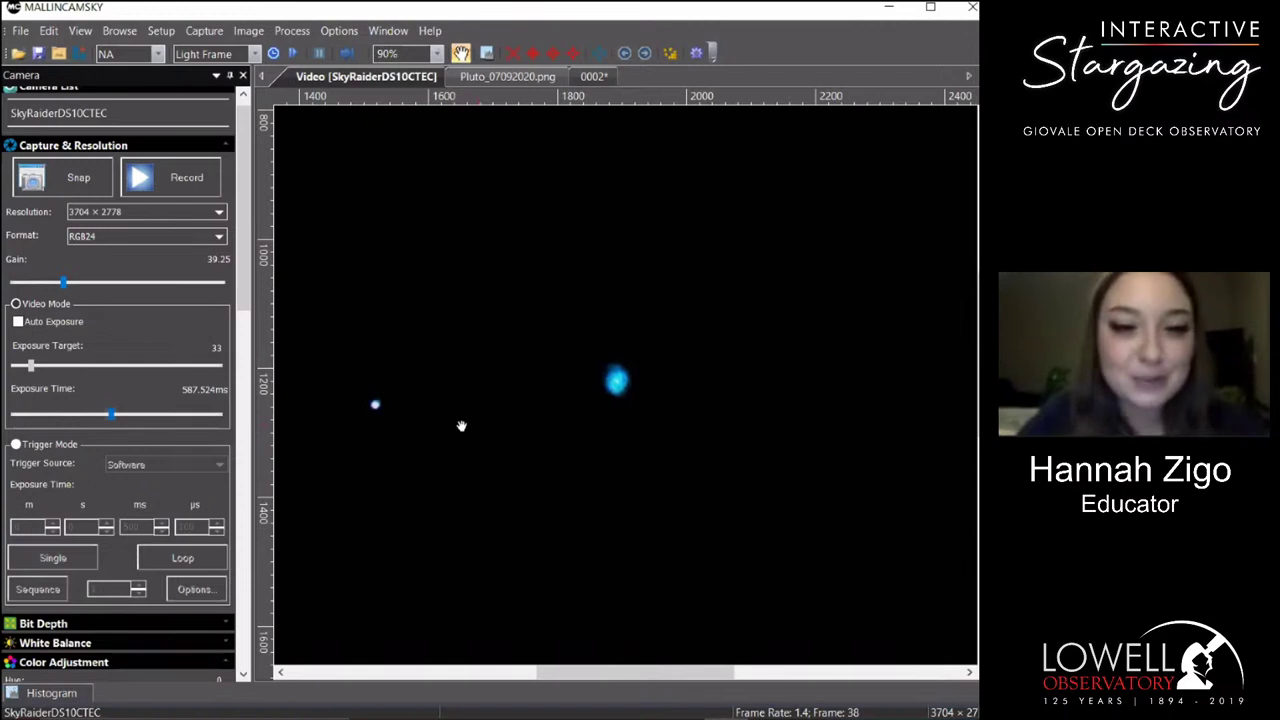
{"action": "scroll", "coordinate": [461, 426], "scroll_direction": "down", "scroll_amount": 2}
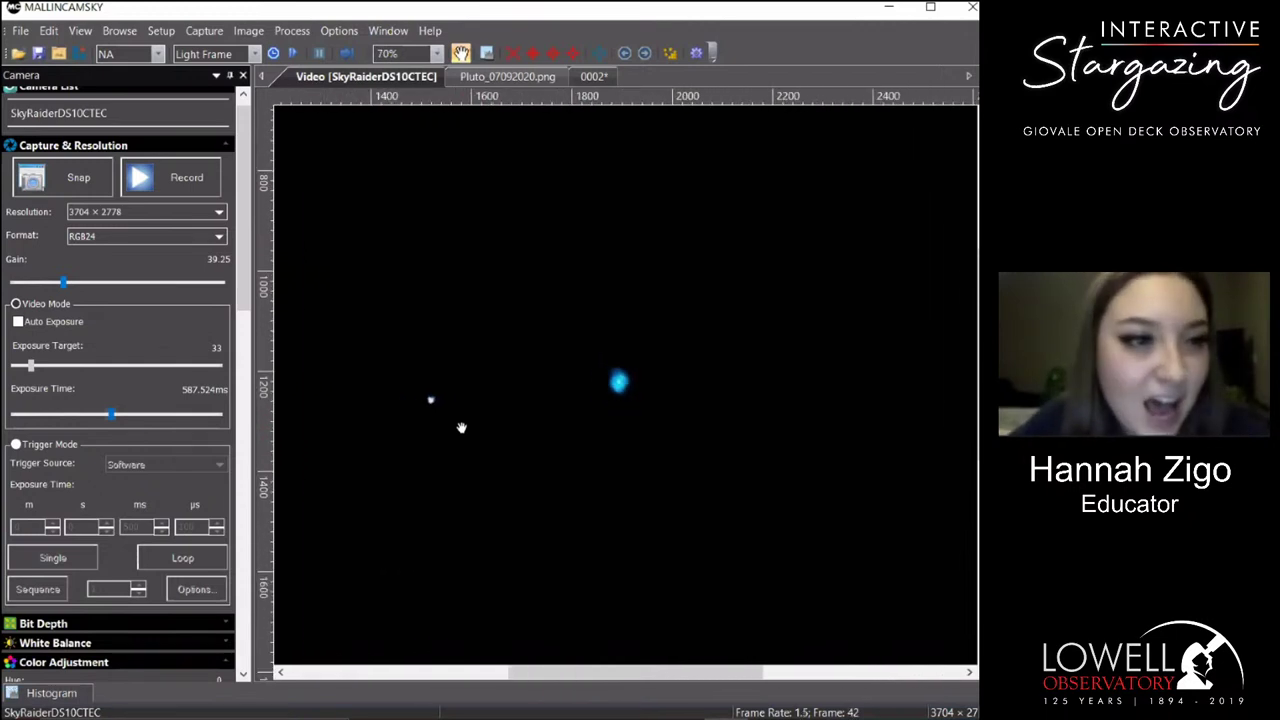
{"action": "scroll", "coordinate": [461, 428], "scroll_direction": "down", "scroll_amount": 4}
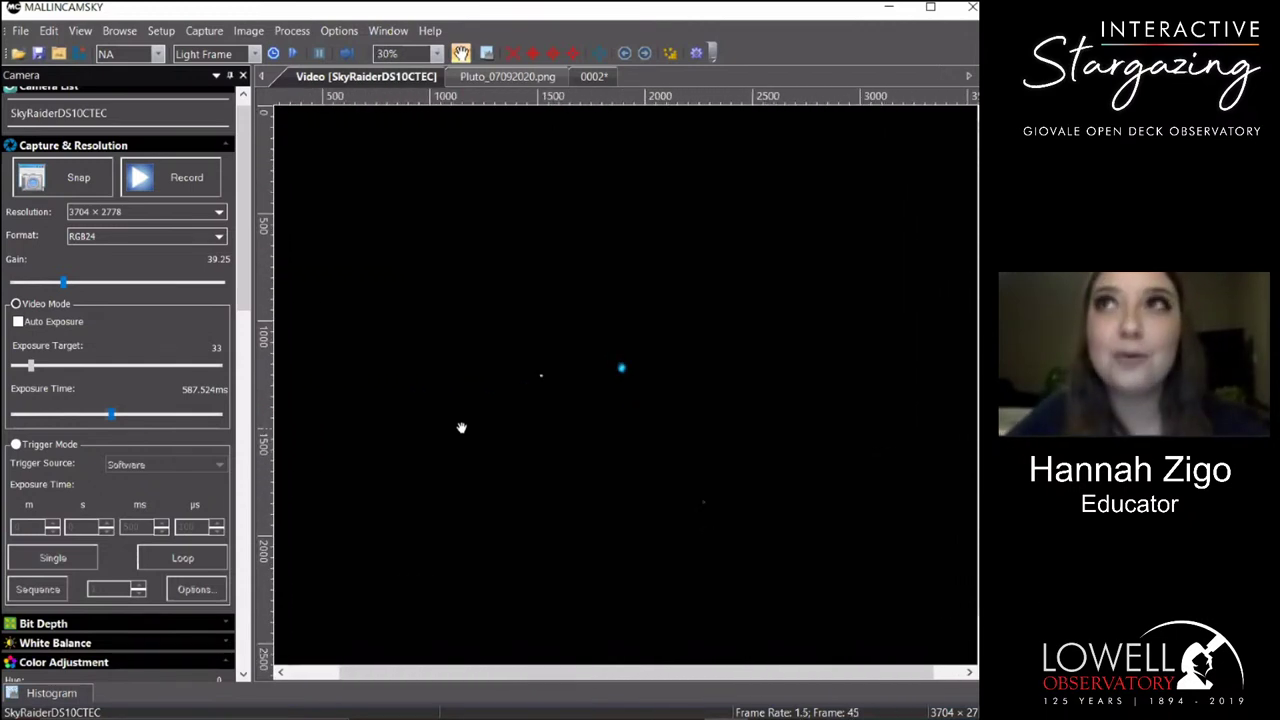
{"action": "scroll", "coordinate": [594, 408], "scroll_direction": "up", "scroll_amount": 4}
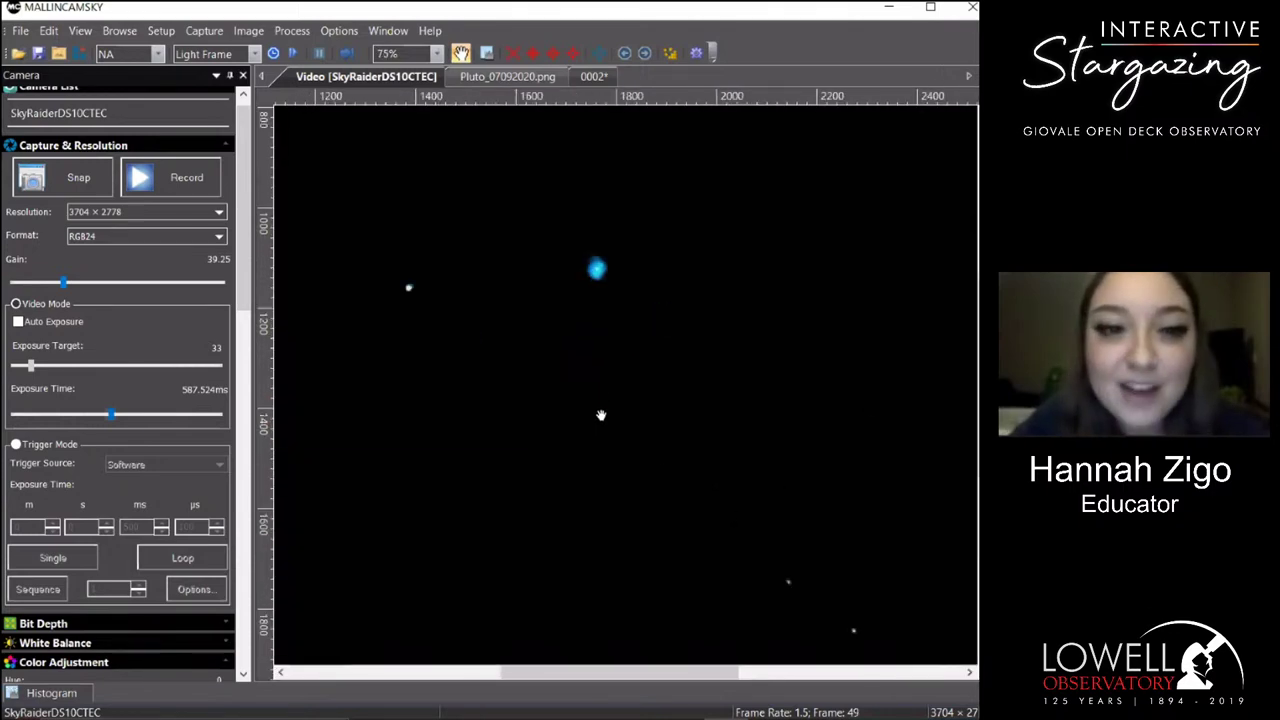
{"action": "scroll", "coordinate": [600, 417], "scroll_direction": "down", "scroll_amount": 3}
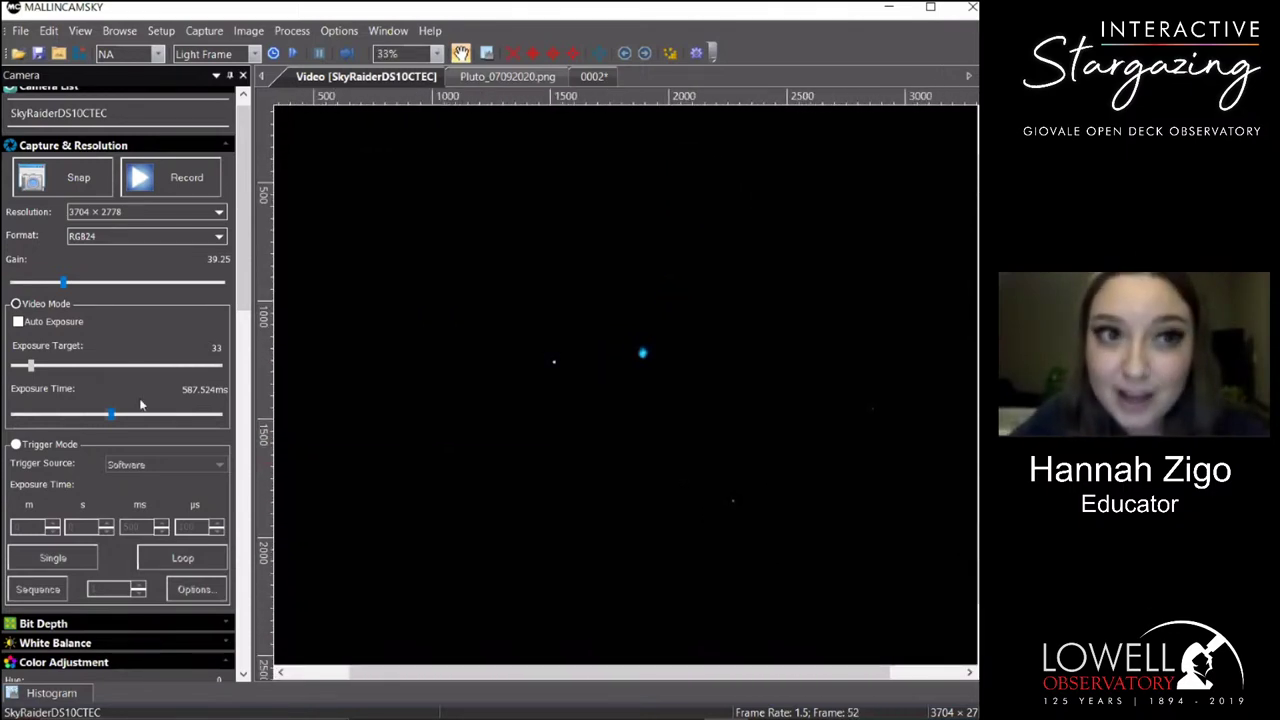
Switch to the PlaneWave Interface, send the telescope to the Veil Nebula from the sky chart, and show the full live frame in MALLINCAMSKY.
{"action": "left_click", "coordinate": [640, 686]}
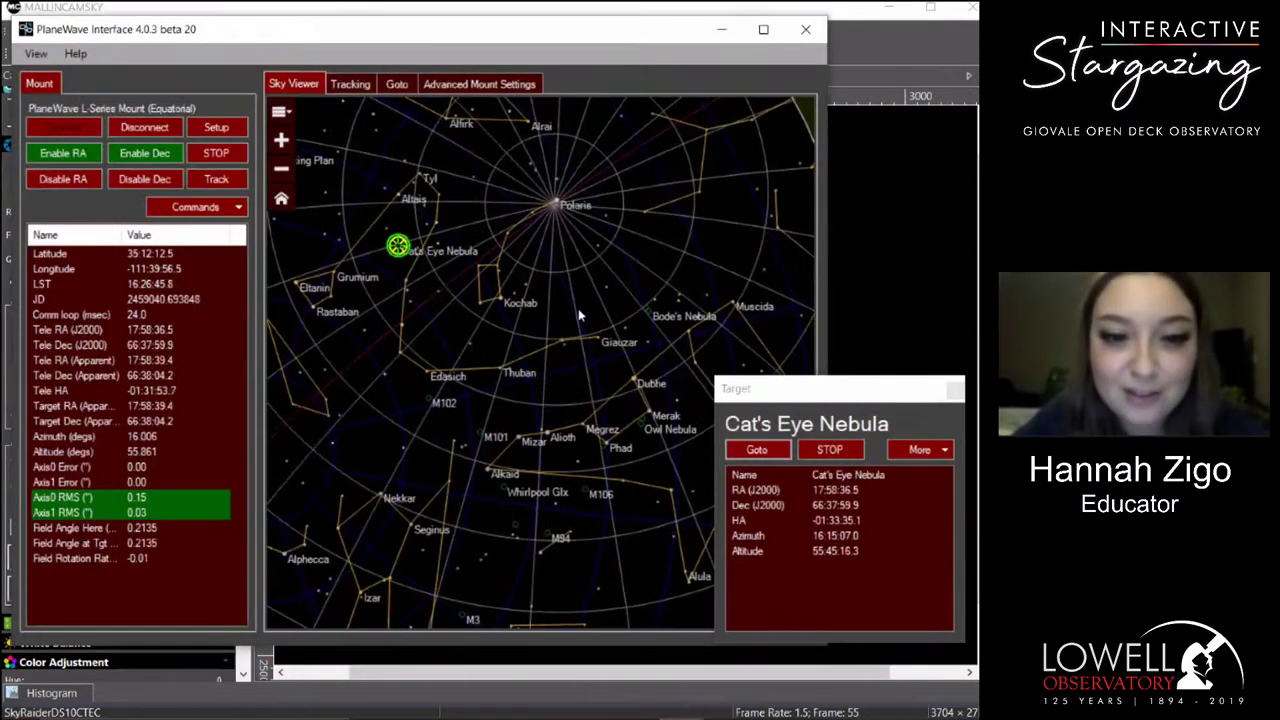
{"action": "left_click_drag", "start_coordinate": [475, 485], "coordinate": [341, 479]}
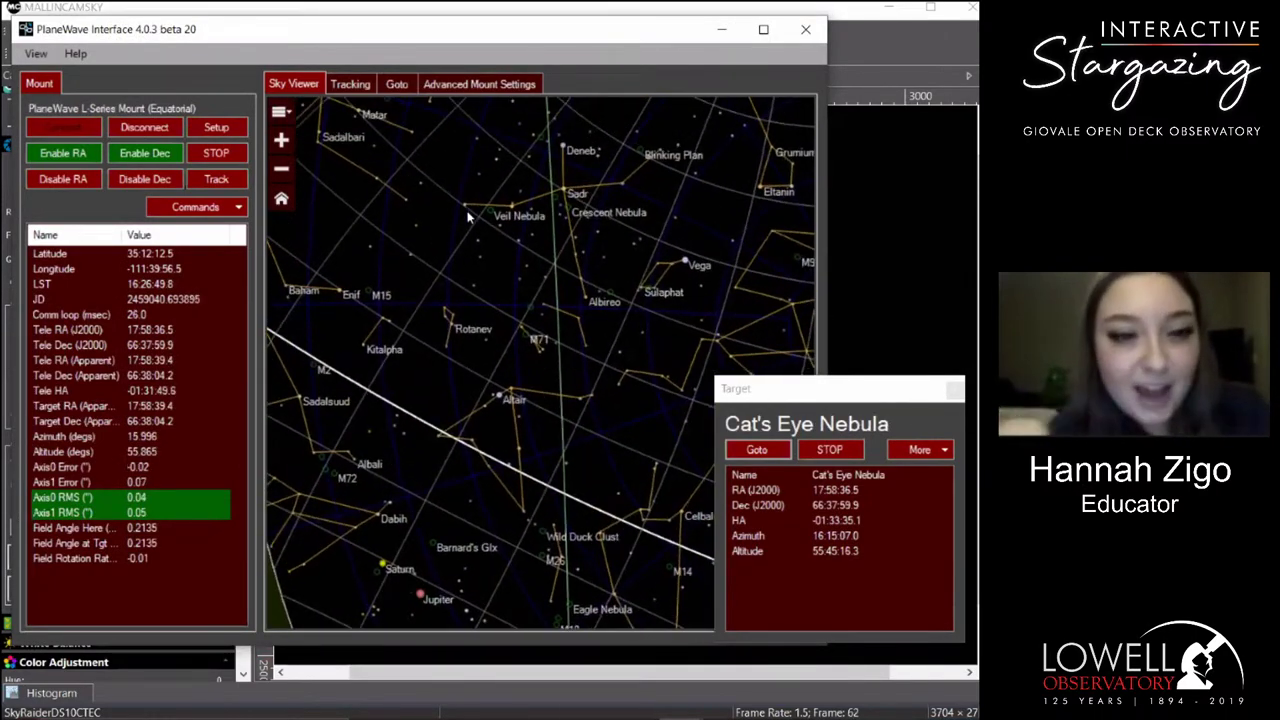
{"action": "left_click", "coordinate": [490, 211]}
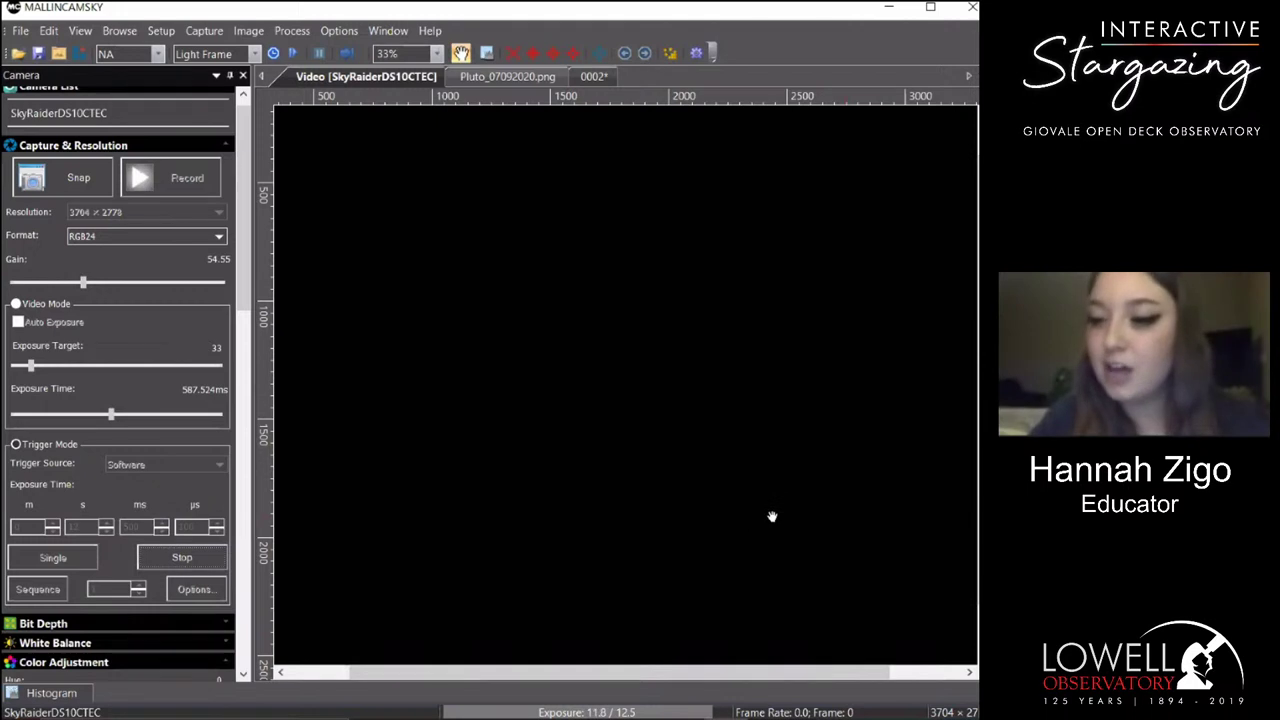
{"action": "scroll", "coordinate": [772, 516], "scroll_direction": "down", "scroll_amount": 1}
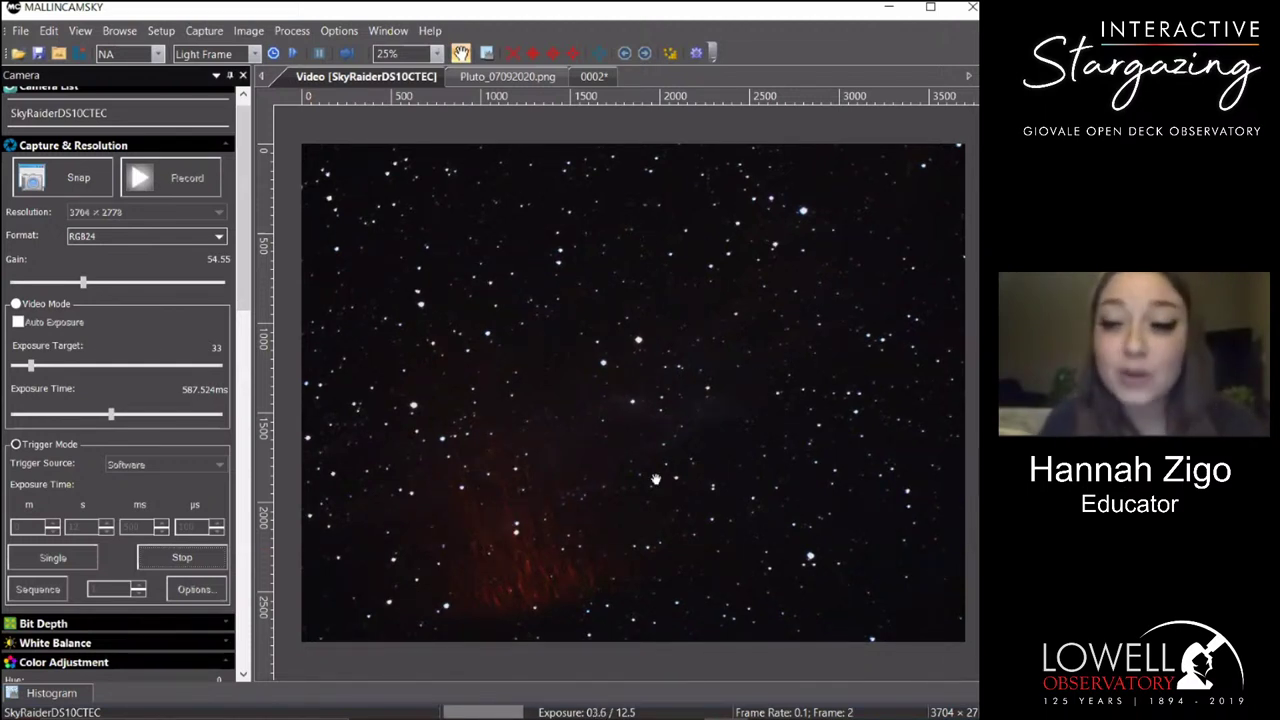
Check the target in the PlaneWave Interface, return to MALLINCAMSKY, and restart the loop with a trigger exposure of 26.5 s.
{"action": "left_click", "coordinate": [650, 640]}
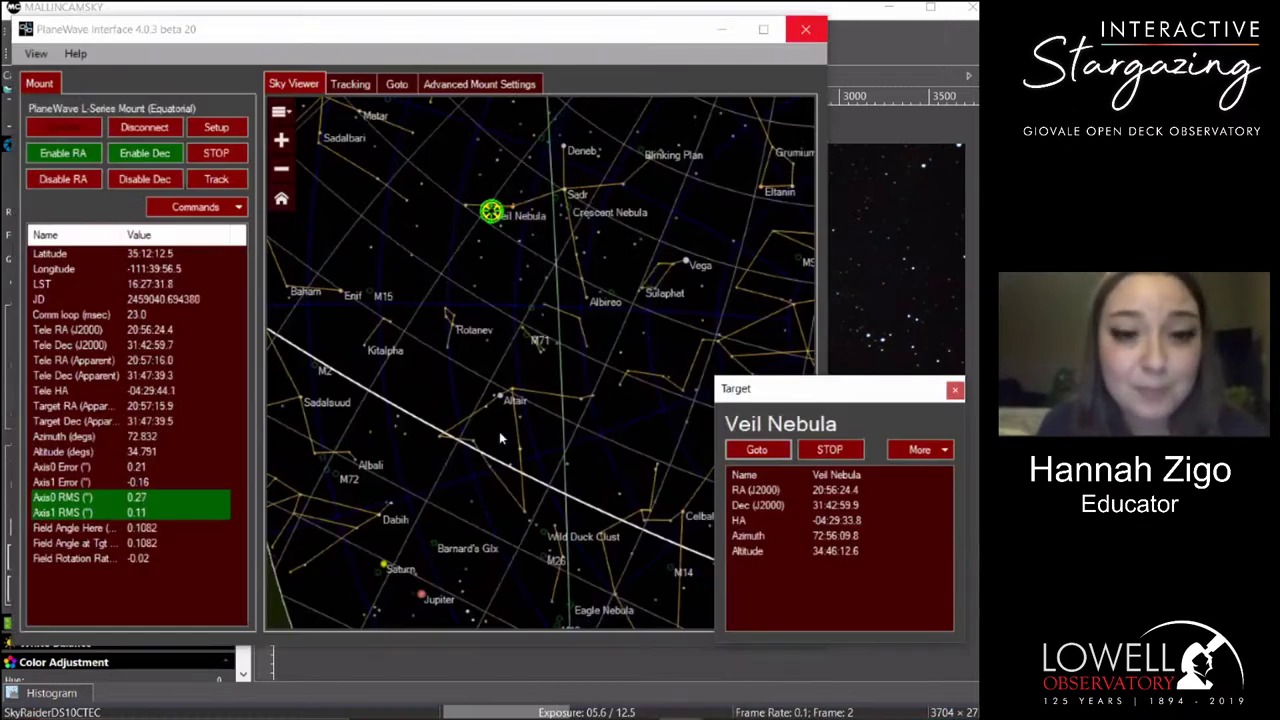
{"action": "left_click", "coordinate": [928, 20]}
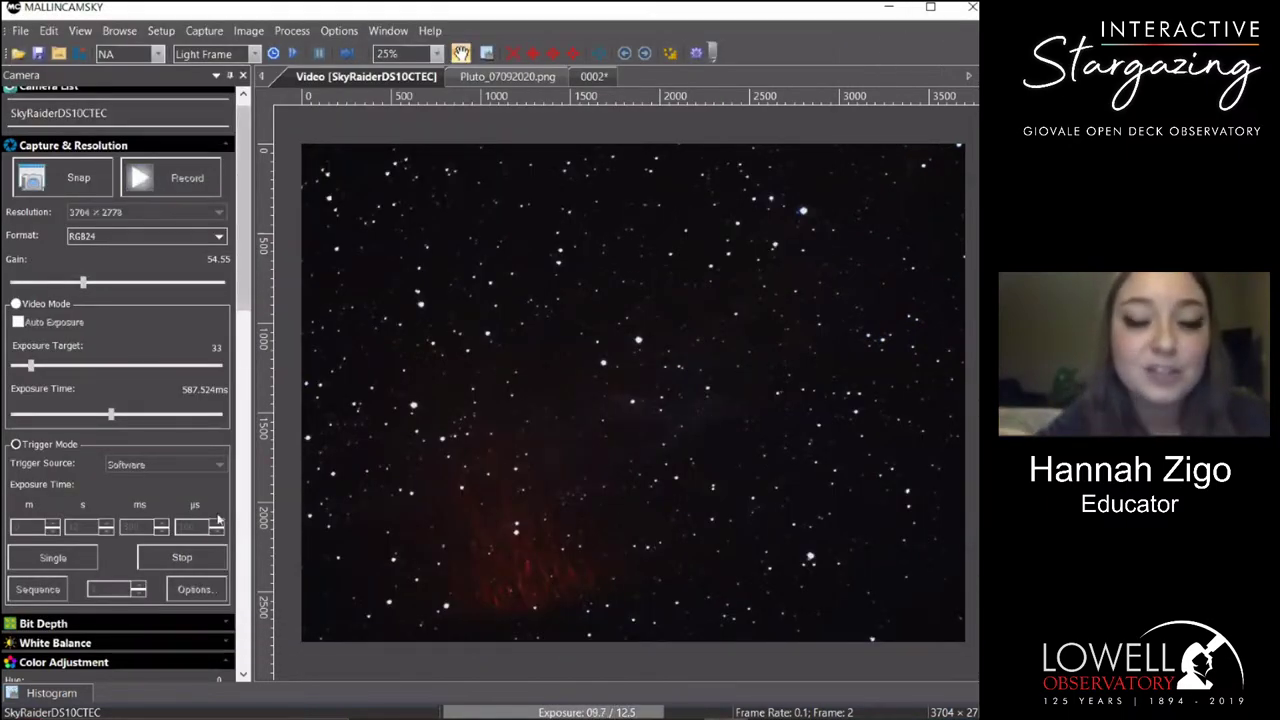
{"action": "left_click", "coordinate": [181, 556]}
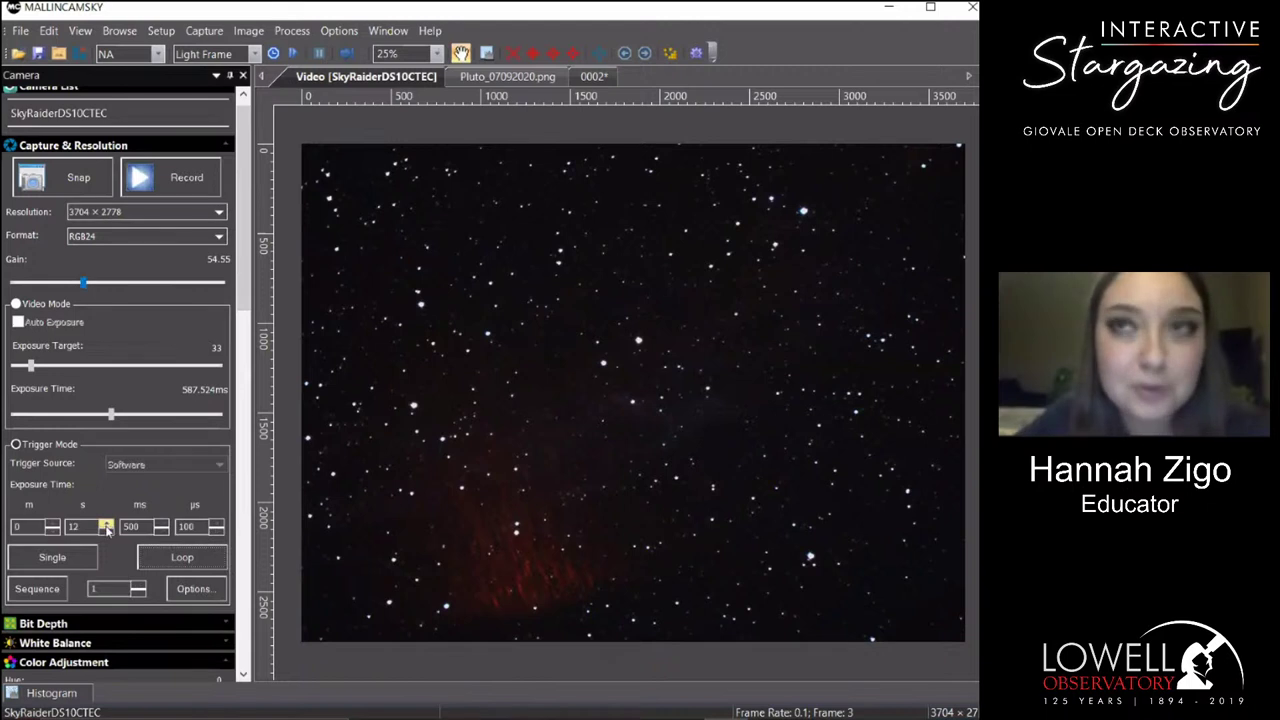
{"action": "left_click", "coordinate": [105, 523]}
{"action": "left_click", "coordinate": [105, 523]}
{"action": "left_click", "coordinate": [105, 523]}
{"action": "left_click", "coordinate": [105, 523]}
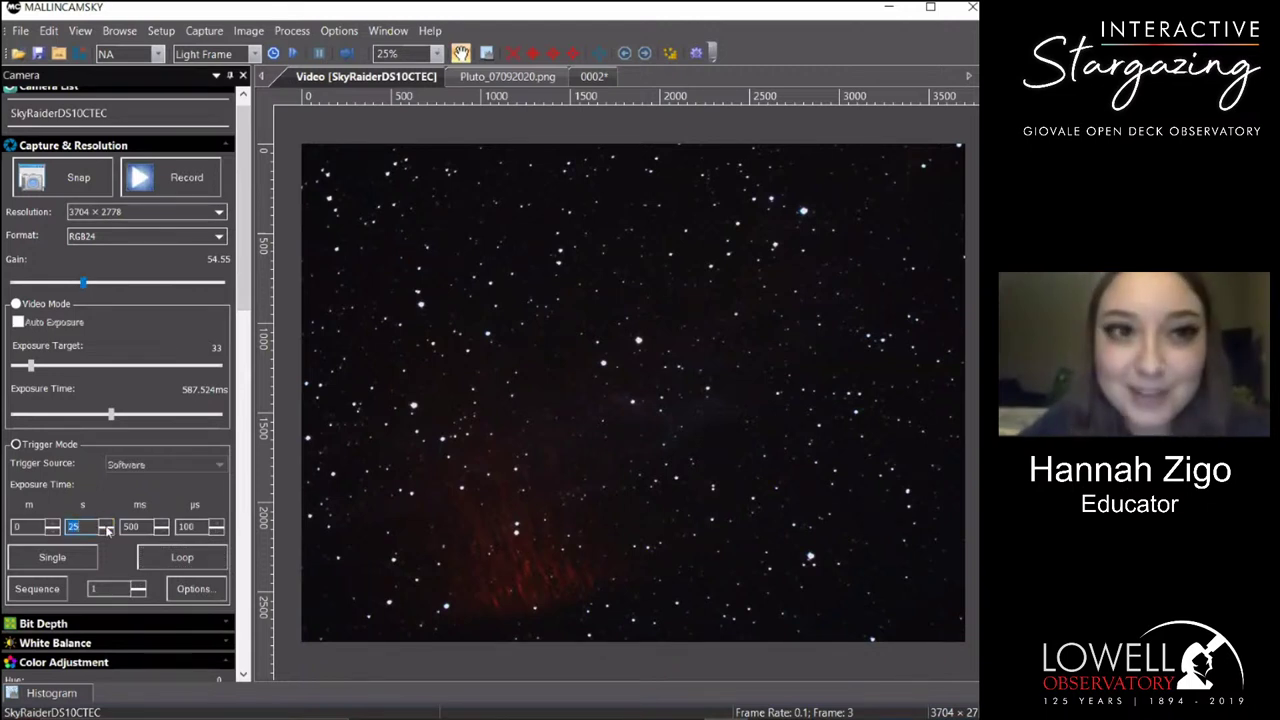
{"action": "left_click", "coordinate": [180, 560]}
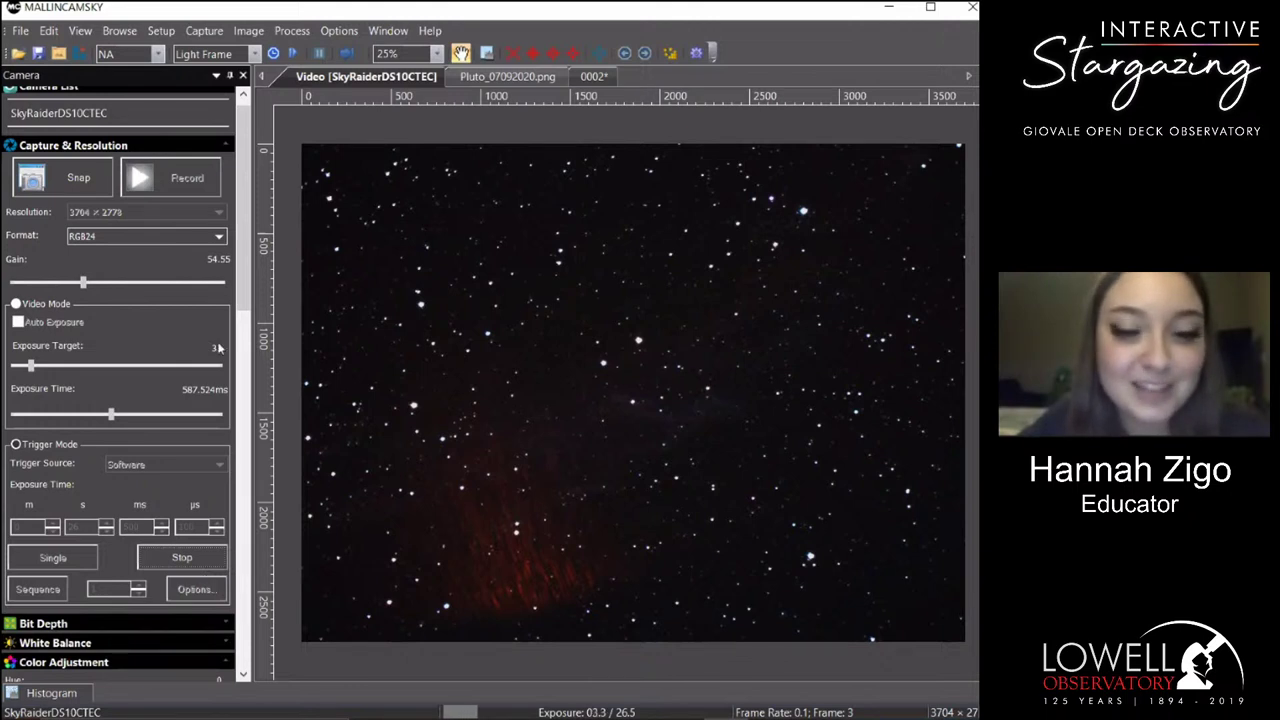
Set the live image's gamma to 1.31 and its contrast to 17 in the color adjustment settings.
{"action": "left_click_drag", "start_coordinate": [243, 295], "coordinate": [244, 411]}
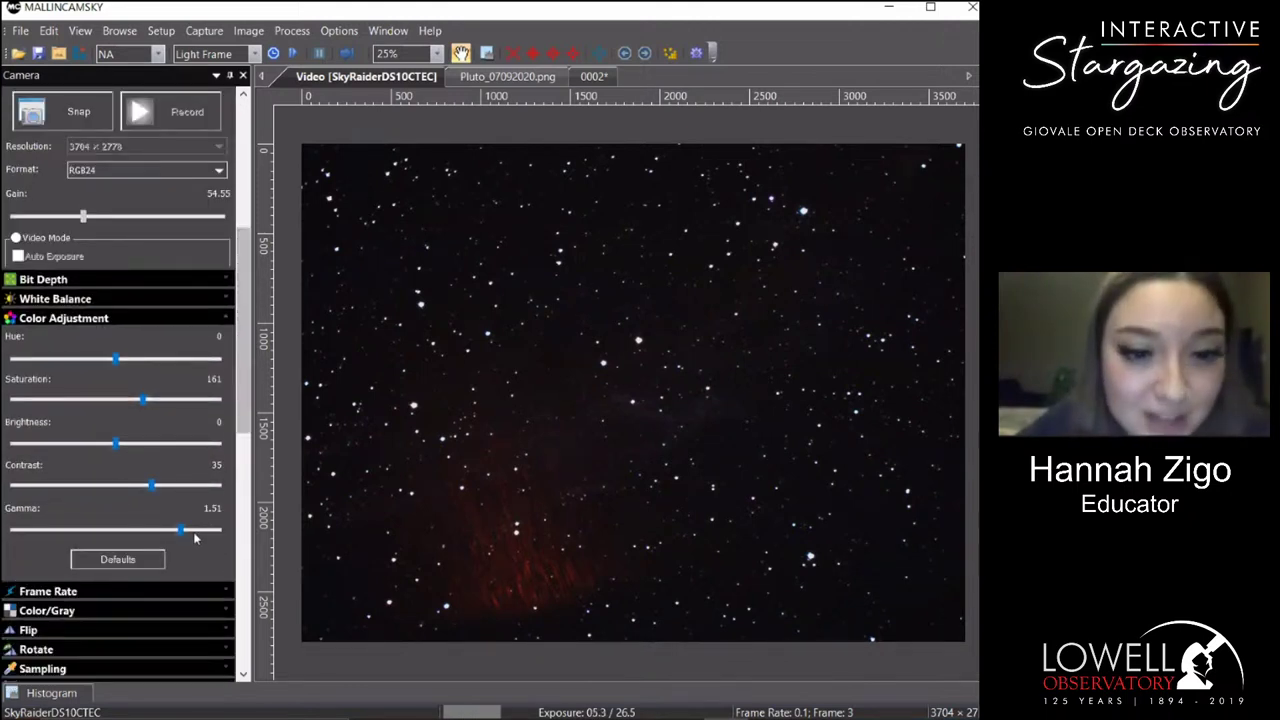
{"action": "left_click_drag", "start_coordinate": [181, 531], "coordinate": [155, 531]}
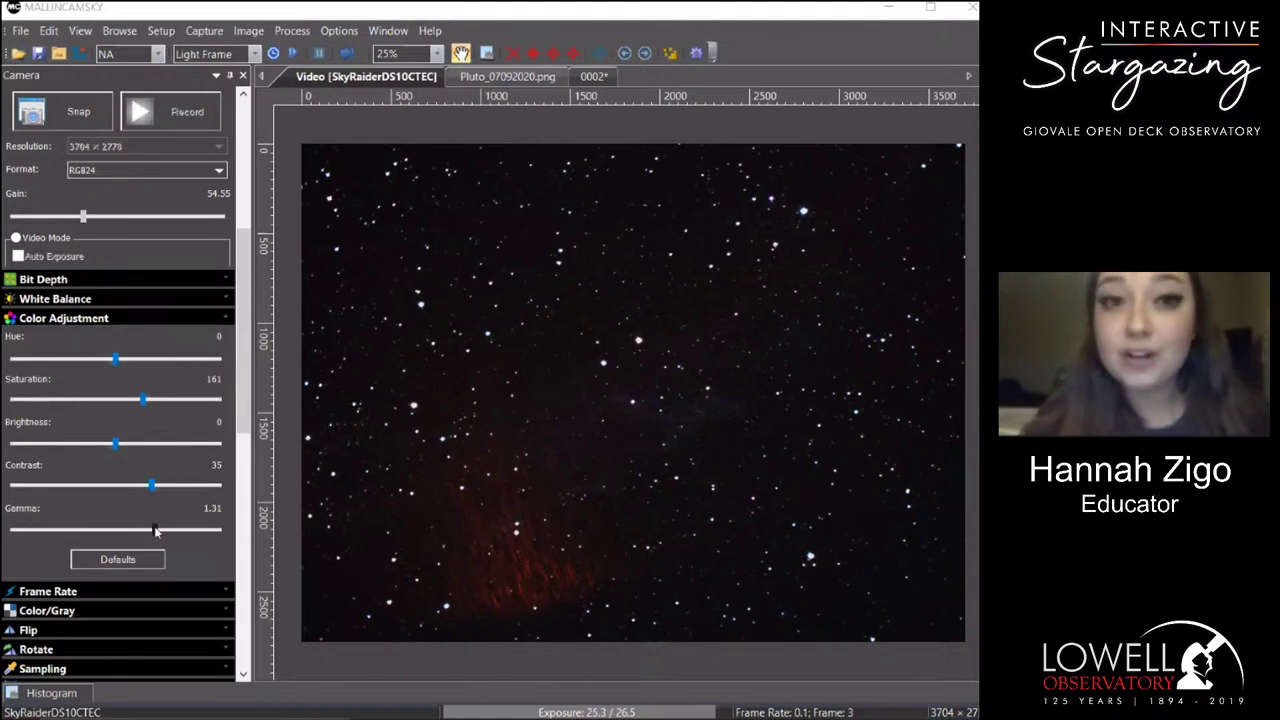
{"action": "left_click", "coordinate": [131, 489]}
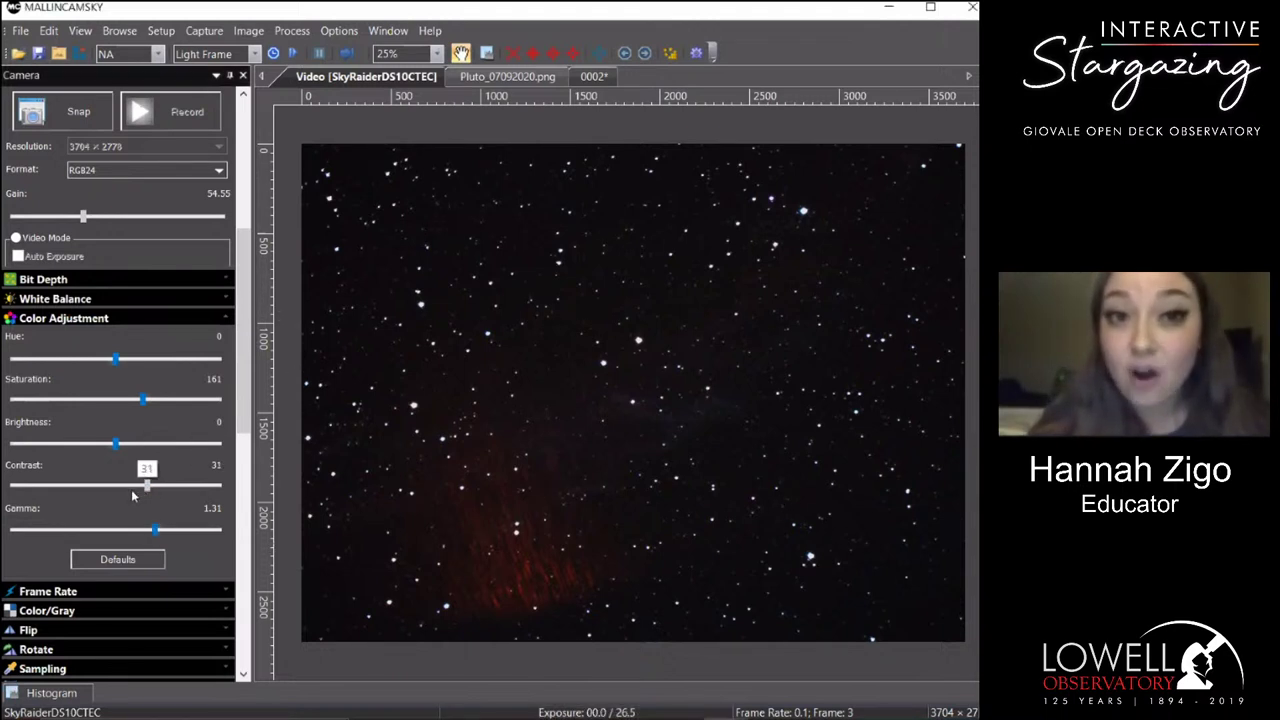
{"action": "left_click", "coordinate": [135, 489]}
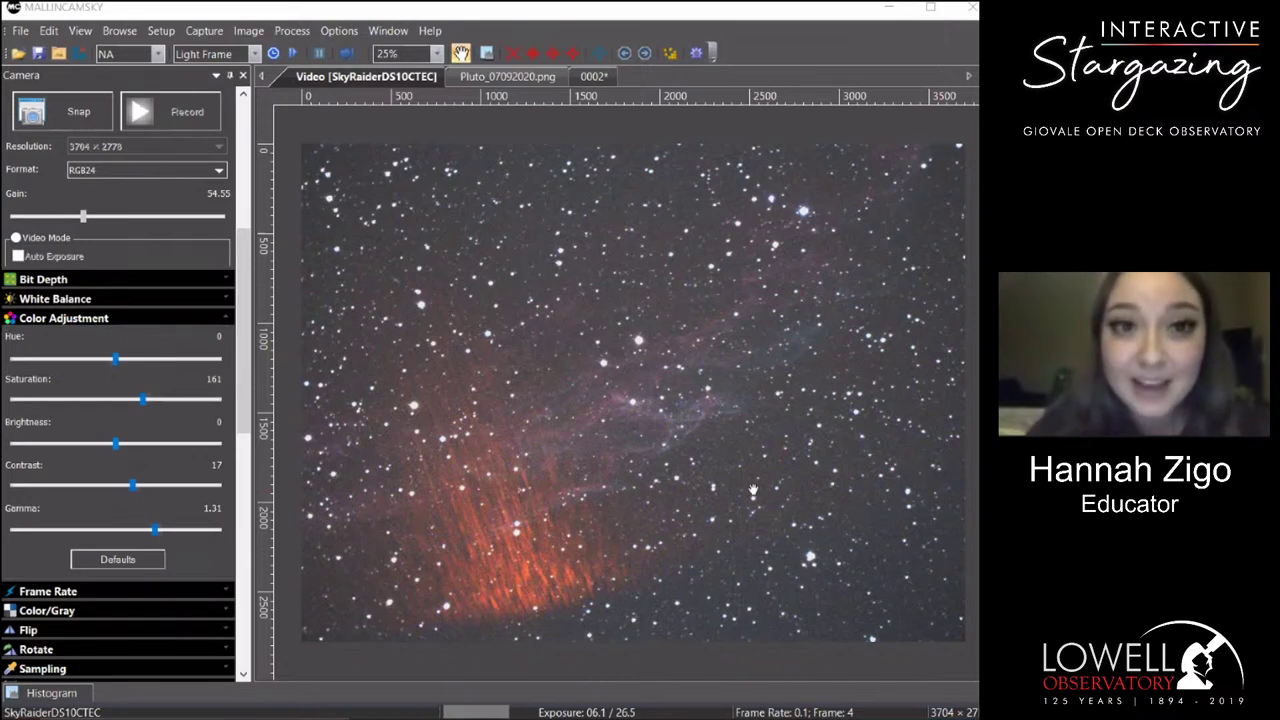
Inspect the Veil Nebula's filaments up close, set the contrast to 29, and show the wider field at 30%.
{"action": "scroll", "coordinate": [712, 400], "scroll_direction": "up", "scroll_amount": 2}
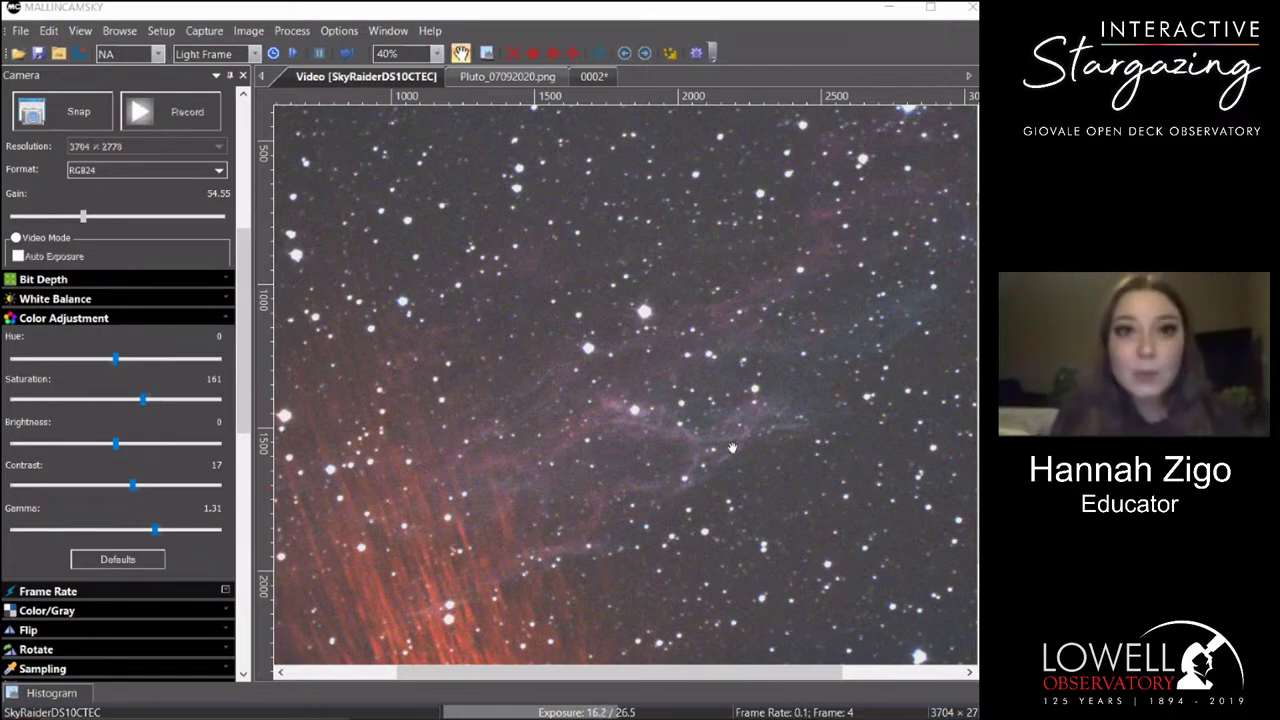
{"action": "left_click_drag", "start_coordinate": [133, 486], "coordinate": [145, 486]}
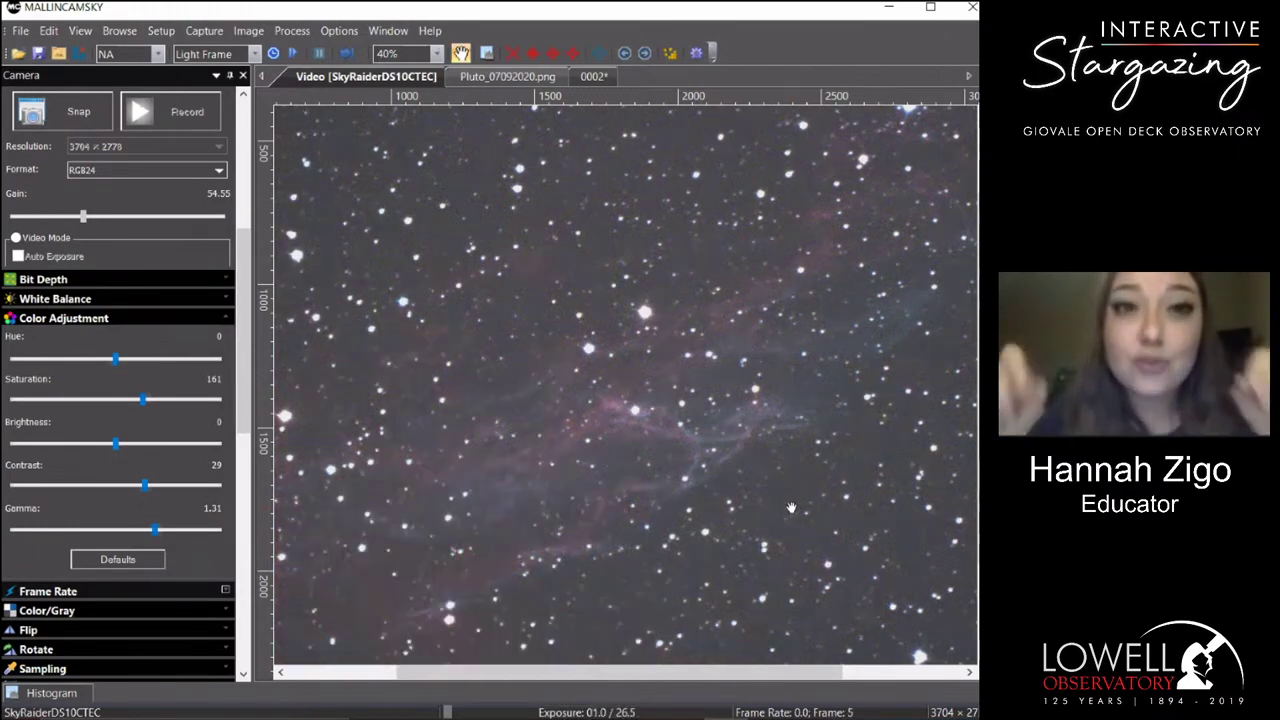
{"action": "scroll", "coordinate": [660, 440], "scroll_direction": "down", "scroll_amount": 2}
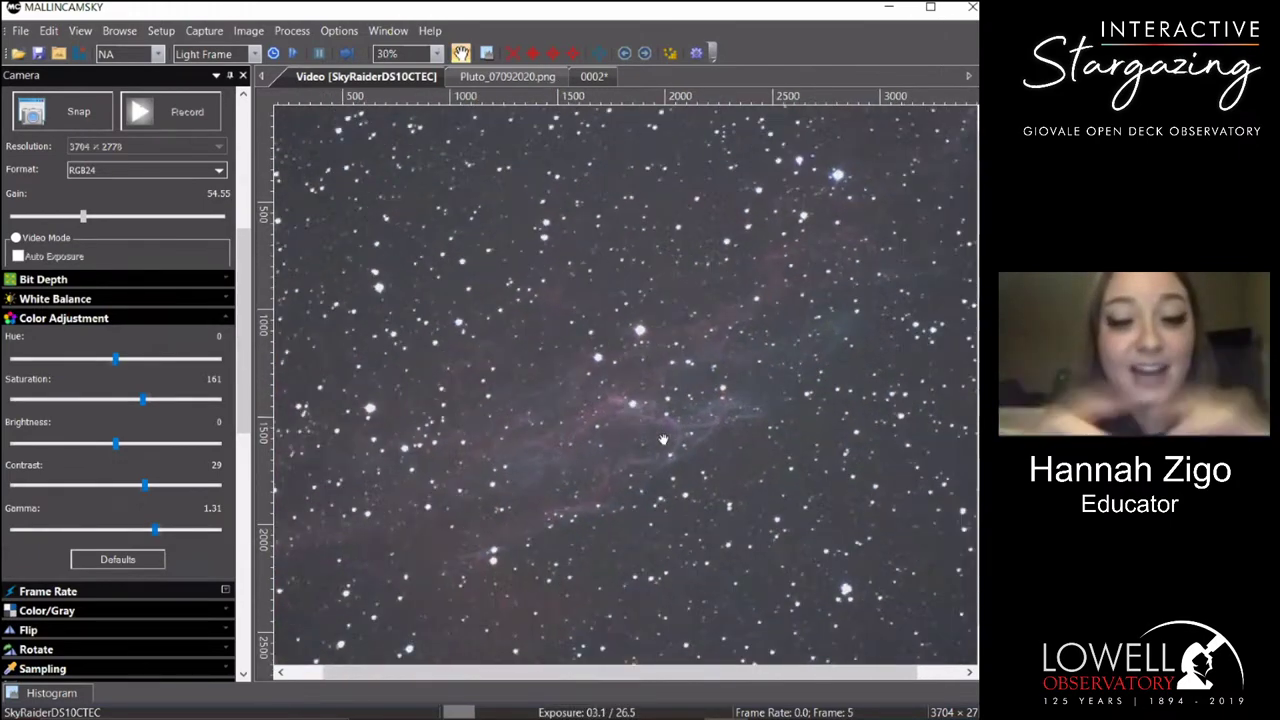
Set the live image's saturation to 185, brightness to 3, contrast to 41 and gamma to 1.40.
{"action": "scroll", "coordinate": [662, 440], "scroll_direction": "up", "scroll_amount": 1}
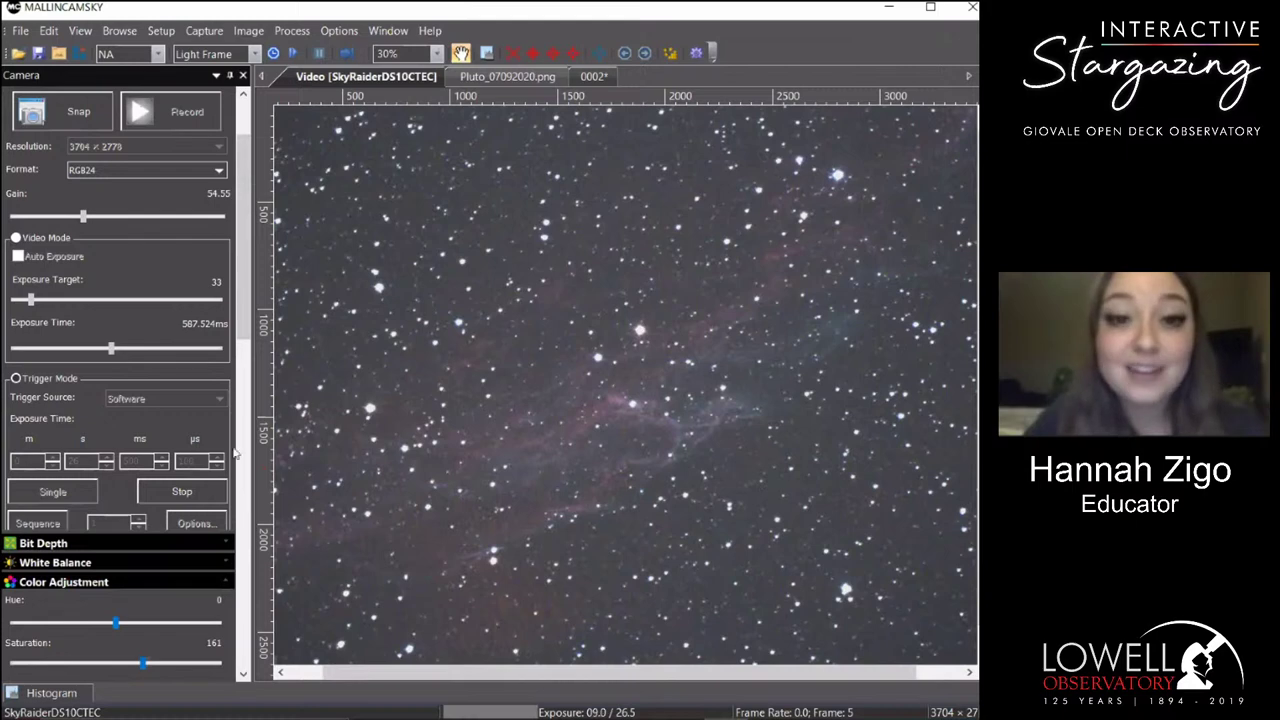
{"action": "left_click_drag", "start_coordinate": [240, 270], "coordinate": [240, 382]}
{"action": "left_click_drag", "start_coordinate": [143, 331], "coordinate": [163, 333]}
{"action": "left_click_drag", "start_coordinate": [115, 375], "coordinate": [158, 415]}
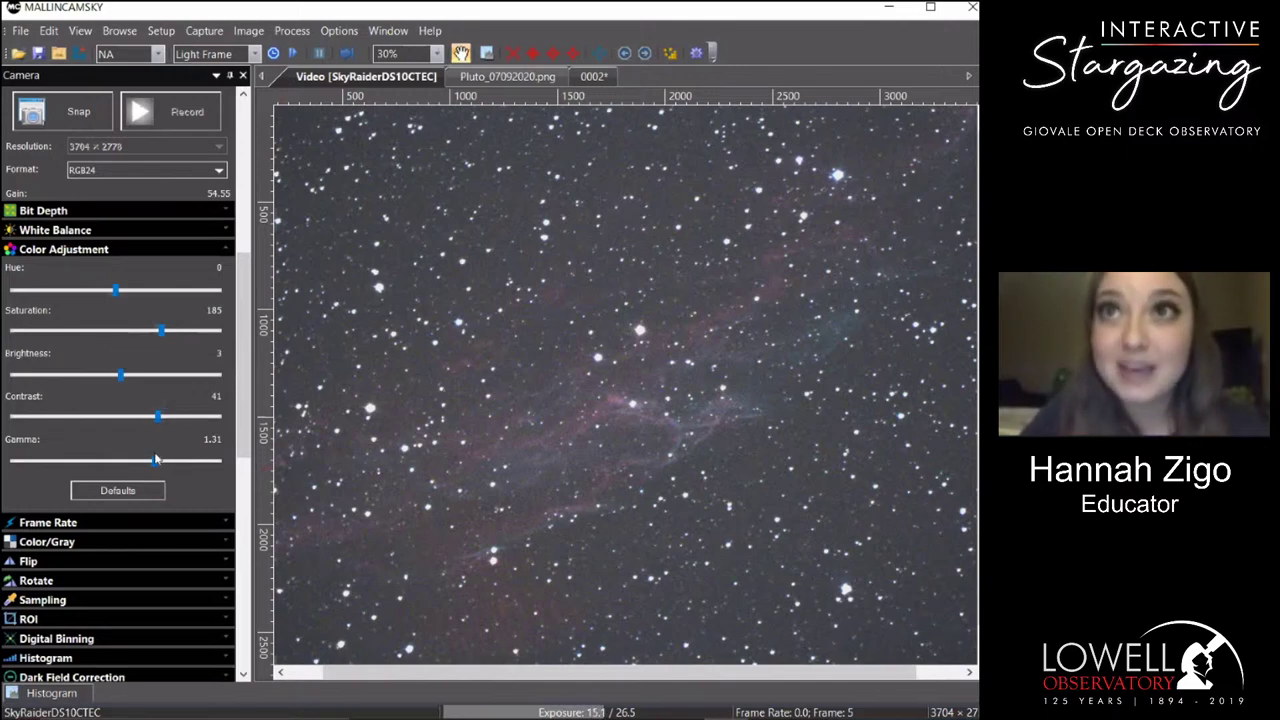
{"action": "left_click_drag", "start_coordinate": [156, 462], "coordinate": [167, 462]}
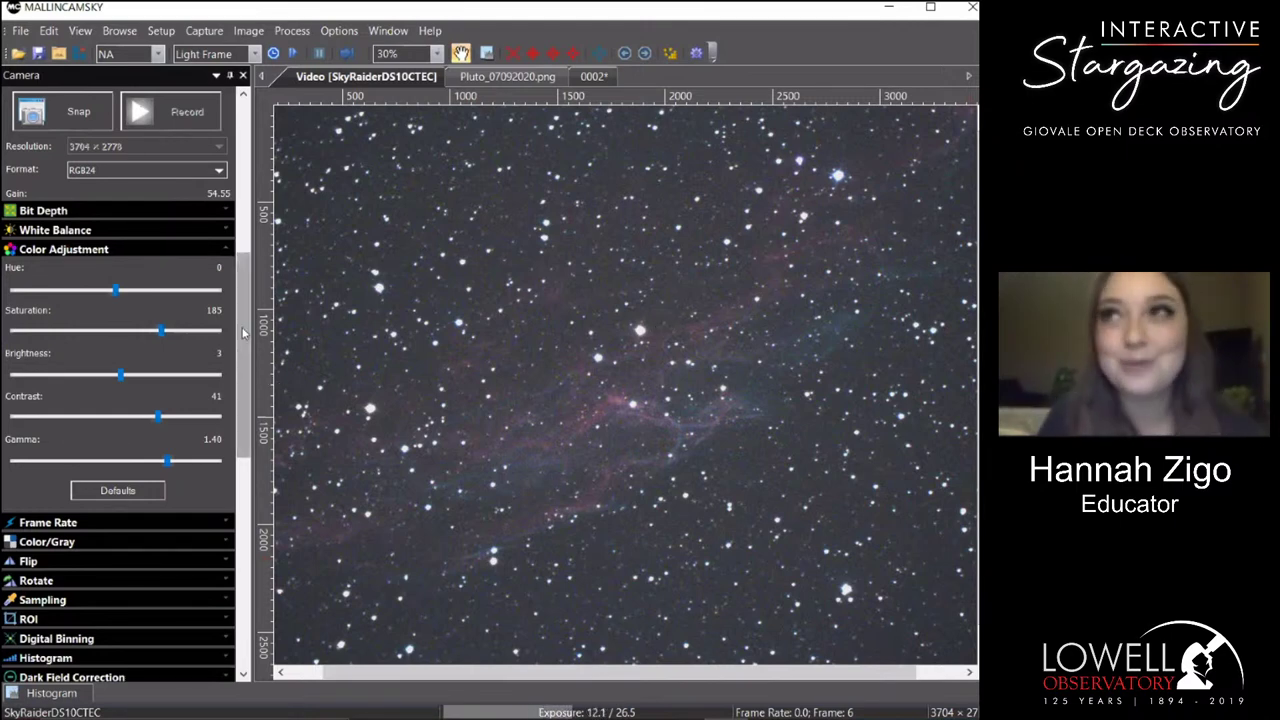
{"action": "scroll", "coordinate": [244, 345], "scroll_direction": "down", "scroll_amount": 5}
{"action": "scroll", "coordinate": [242, 300], "scroll_direction": "up", "scroll_amount": 7}
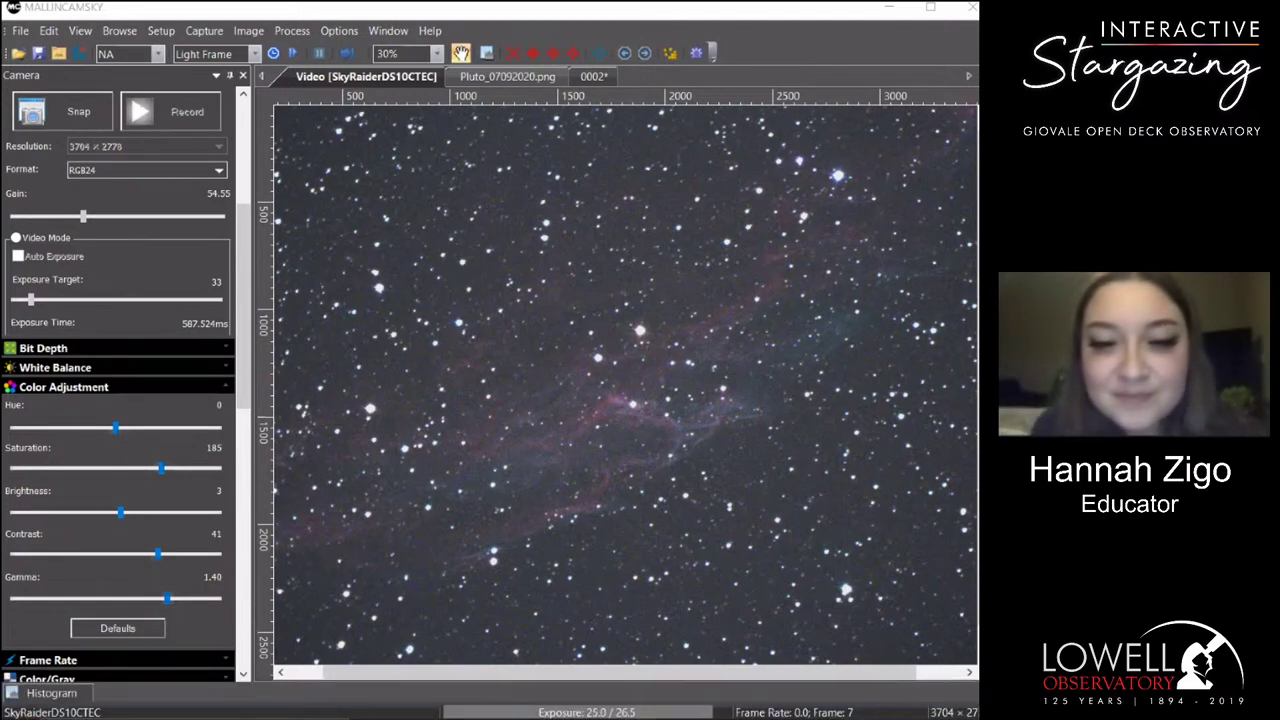
Switch to the PlaneWave Interface, look up galaxy NGC6946 in the local target catalog, and send the telescope to it.
{"action": "mouse_move", "coordinate": [690, 715]}
{"action": "left_click", "coordinate": [606, 650]}
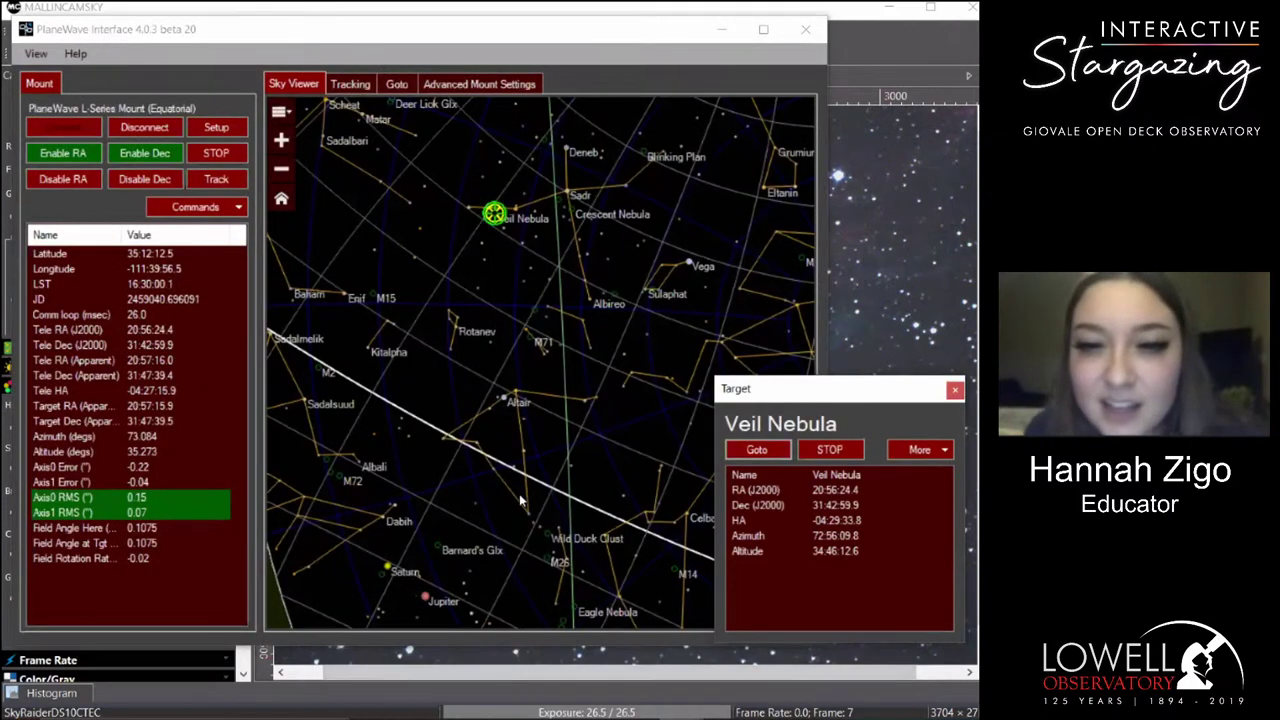
{"action": "left_click", "coordinate": [618, 76]}
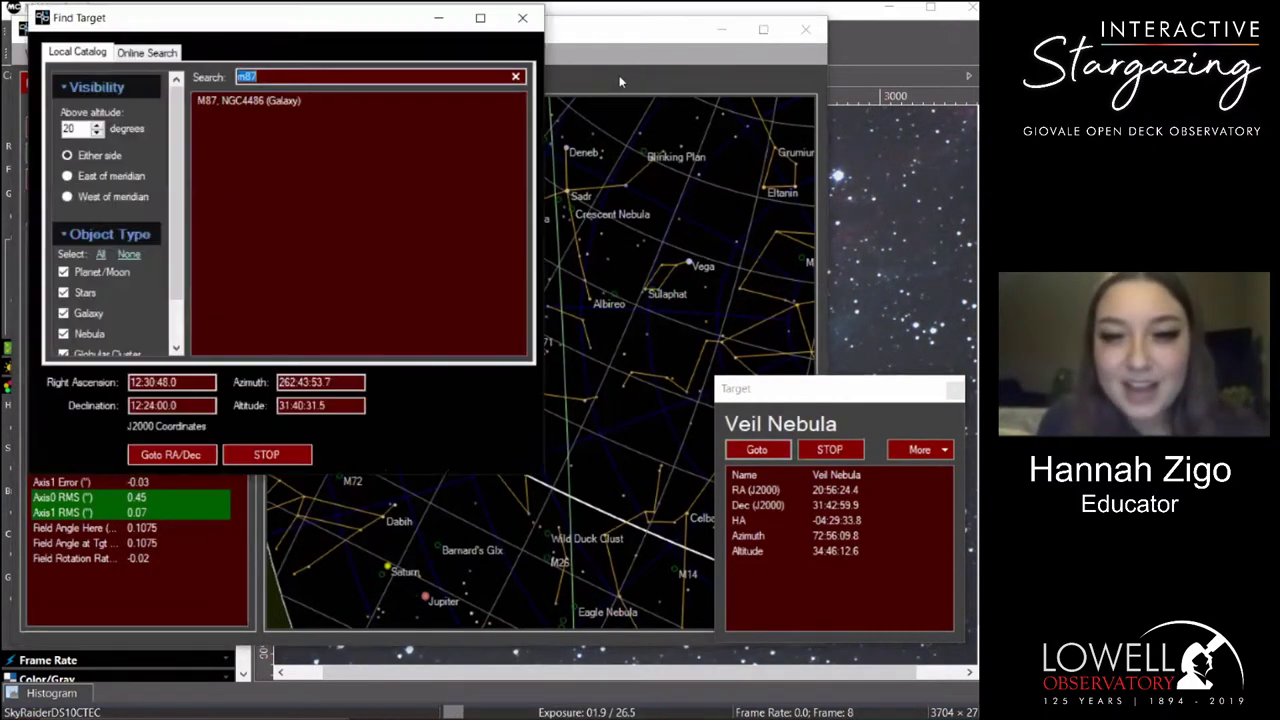
{"action": "key", "text": "BackSpace"}
{"action": "type", "text": "li"}
{"action": "key", "text": "BackSpace"}
{"action": "key", "text": "BackSpace"}
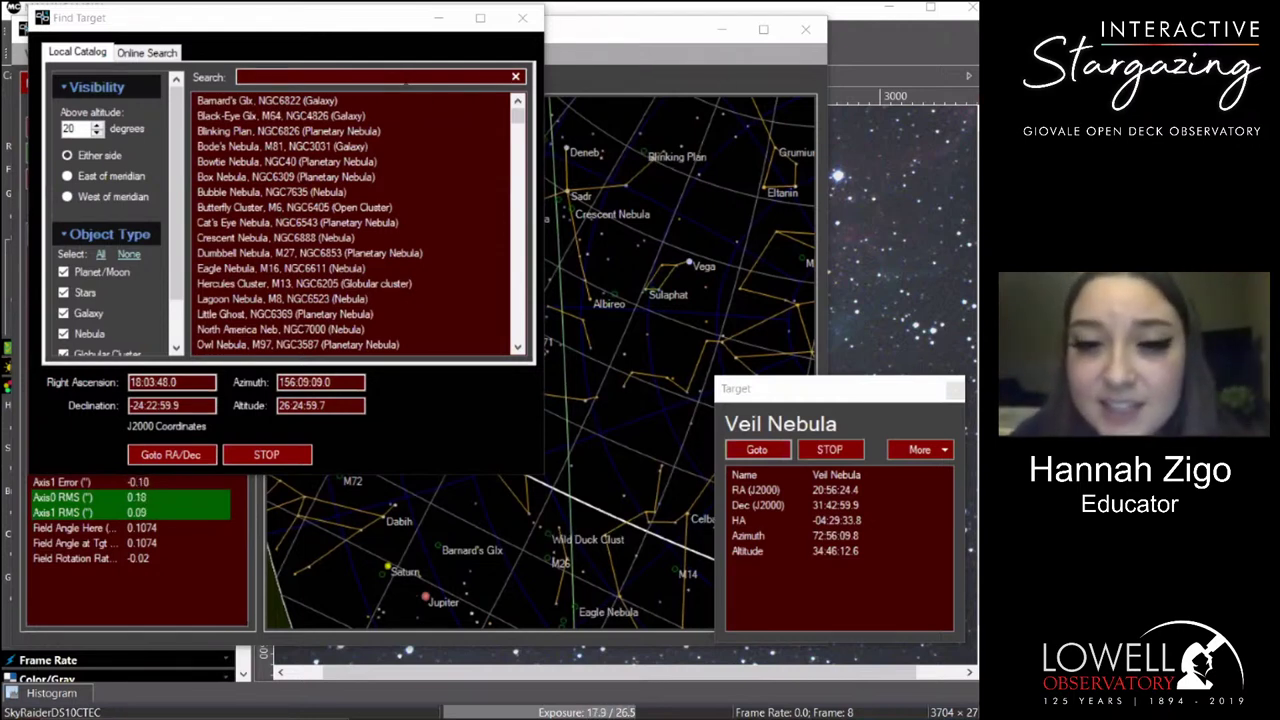
{"action": "left_click", "coordinate": [388, 80]}
{"action": "type", "text": "ngc6"}
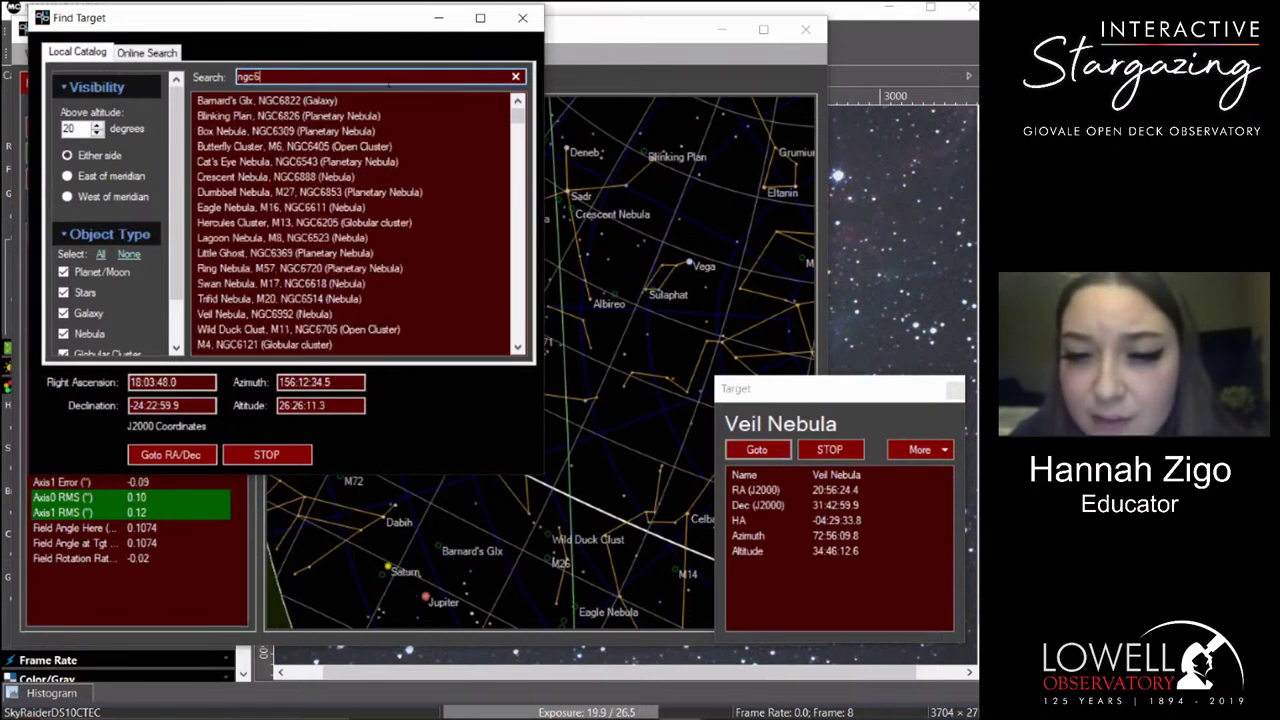
{"action": "type", "text": "946"}
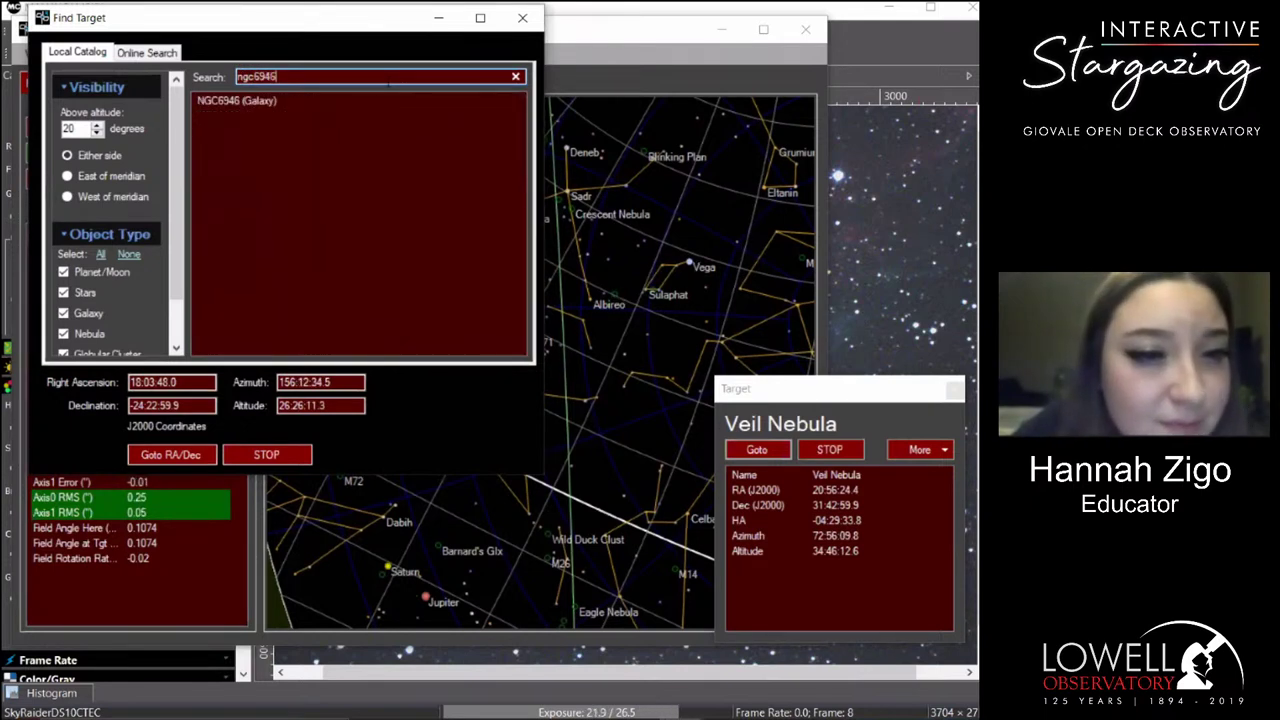
{"action": "left_click", "coordinate": [178, 454]}
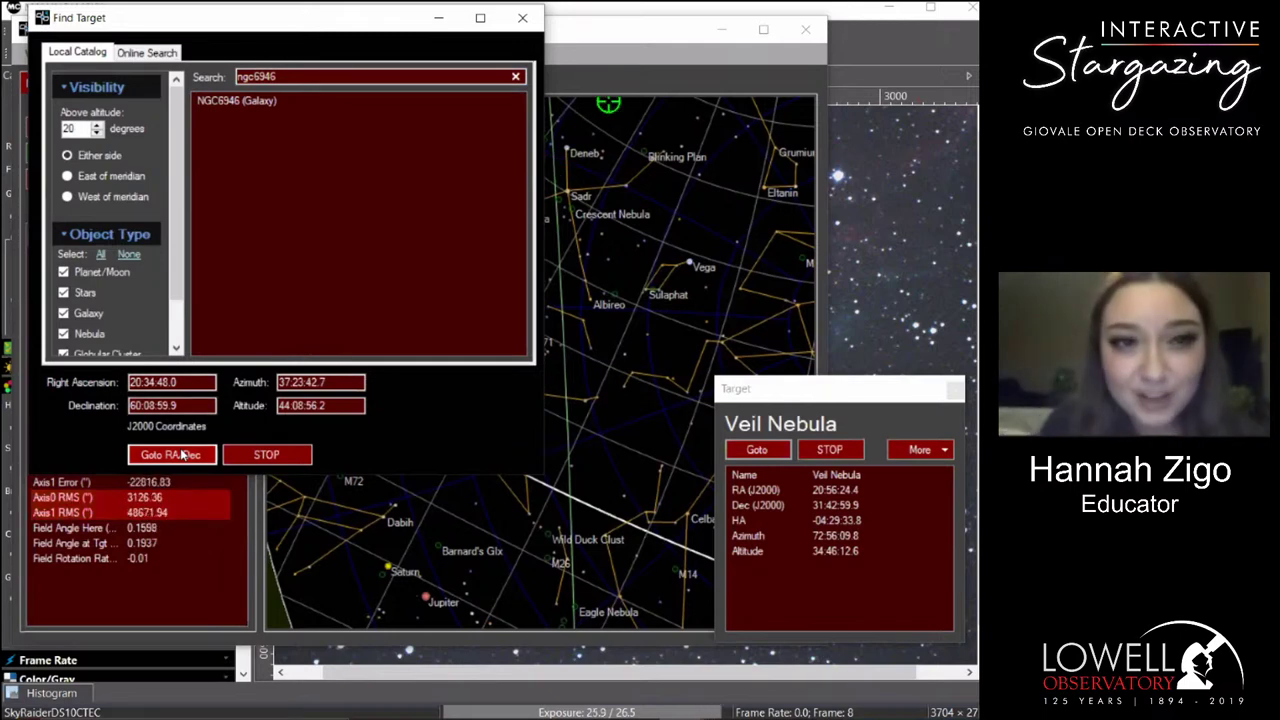
Return to MALLINCAMSKY and restart the capture loop with a trigger exposure of 20.5 s.
{"action": "left_click", "coordinate": [885, 42]}
{"action": "left_click_drag", "start_coordinate": [257, 342], "coordinate": [250, 240]}
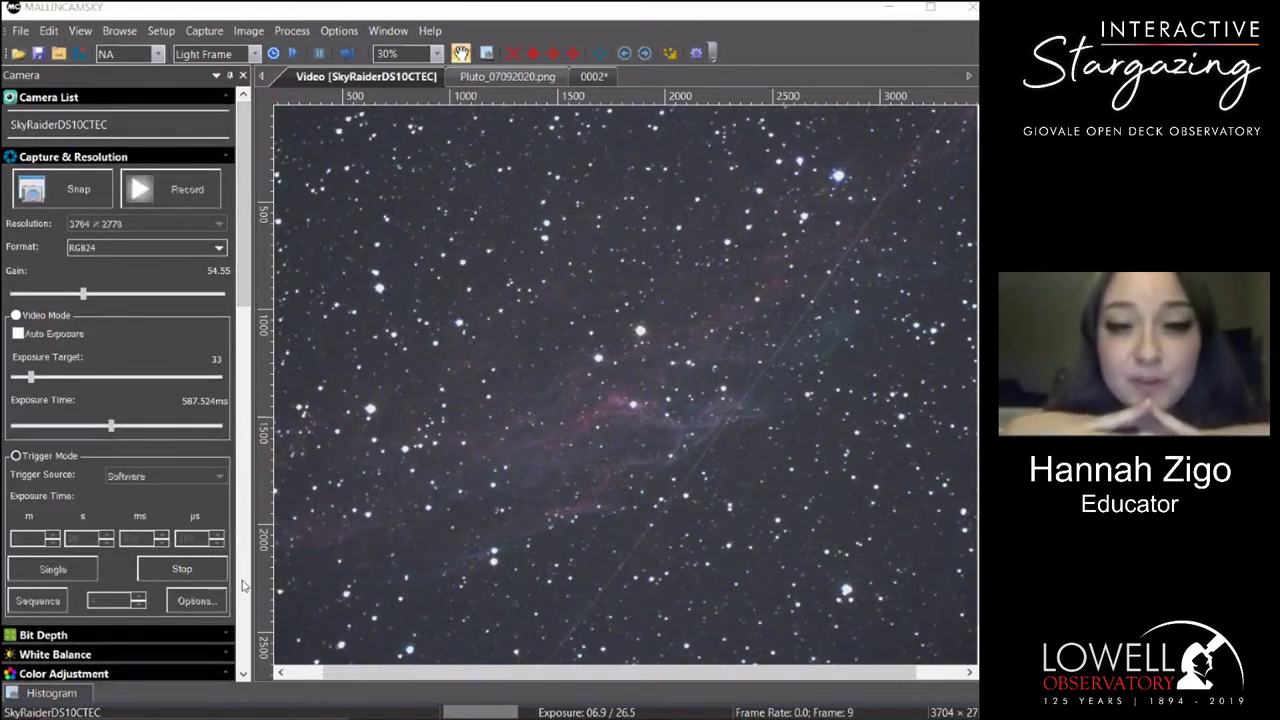
{"action": "left_click", "coordinate": [200, 578]}
{"action": "left_click", "coordinate": [105, 543]}
{"action": "left_click", "coordinate": [105, 543]}
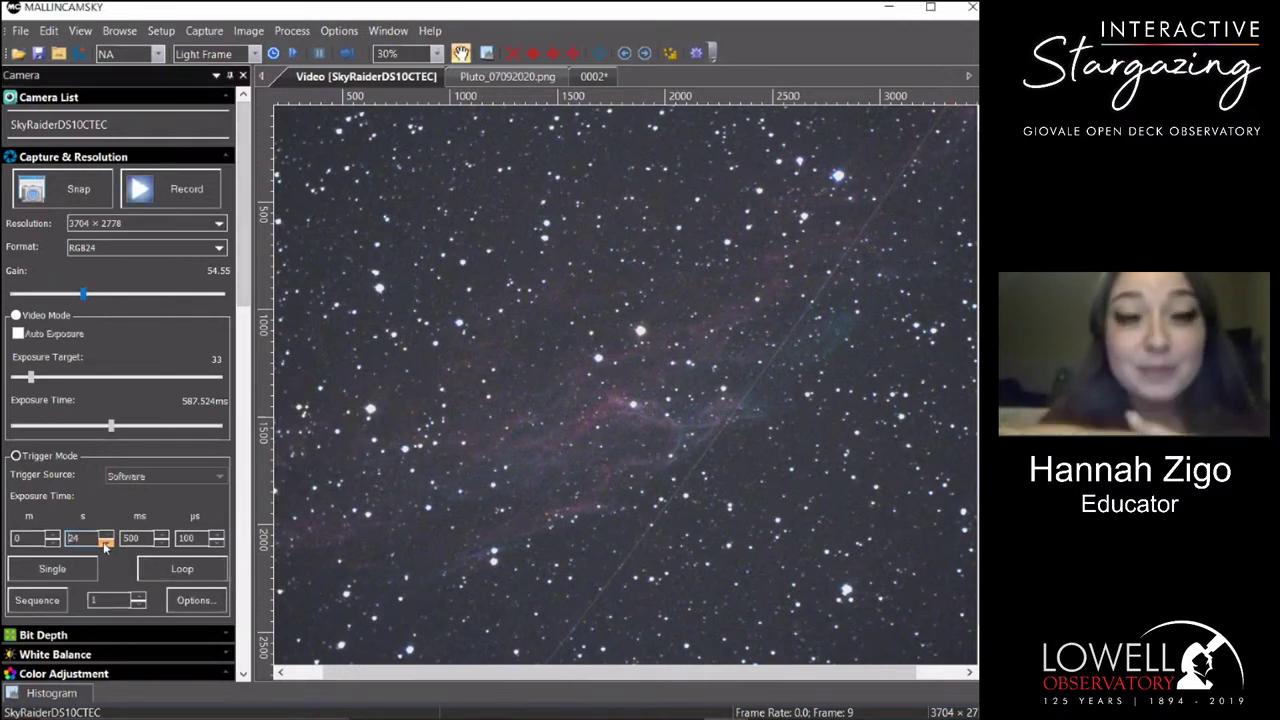
{"action": "left_click", "coordinate": [153, 574]}
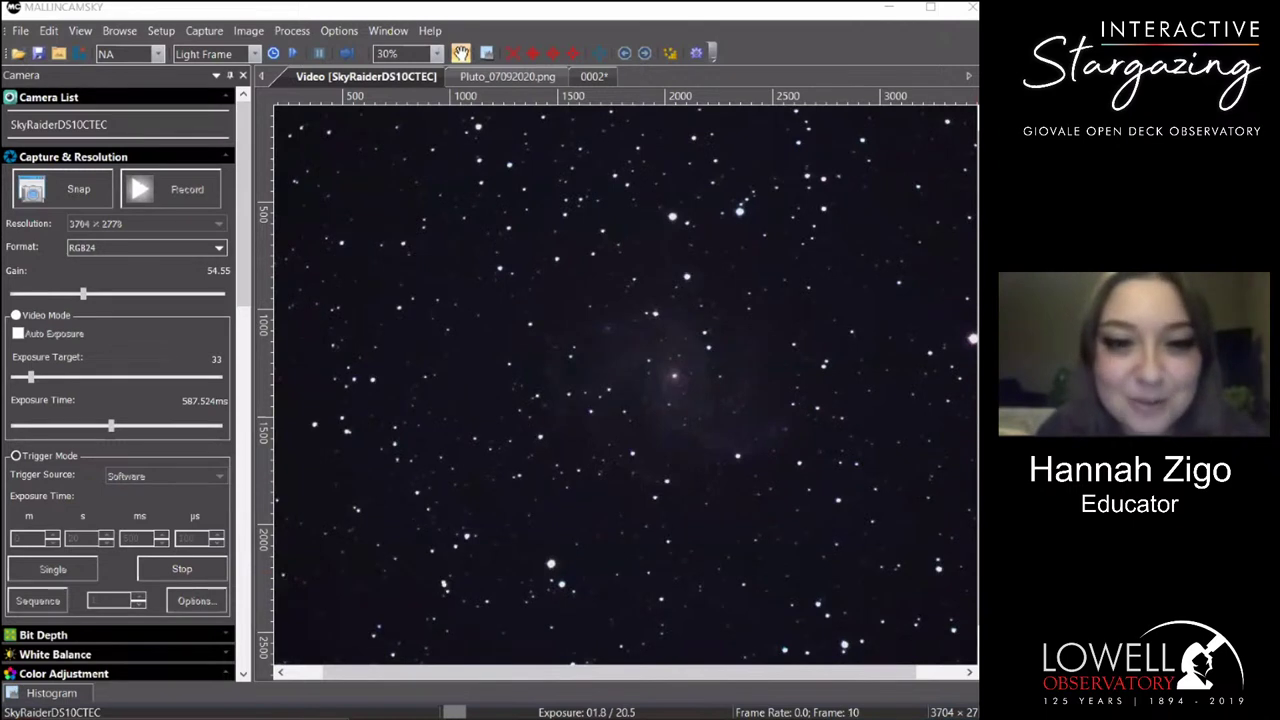
Magnify the galaxy to 50% and restart the loop with a trigger exposure of 30.5 s.
{"action": "scroll", "coordinate": [736, 501], "scroll_direction": "up", "scroll_amount": 2}
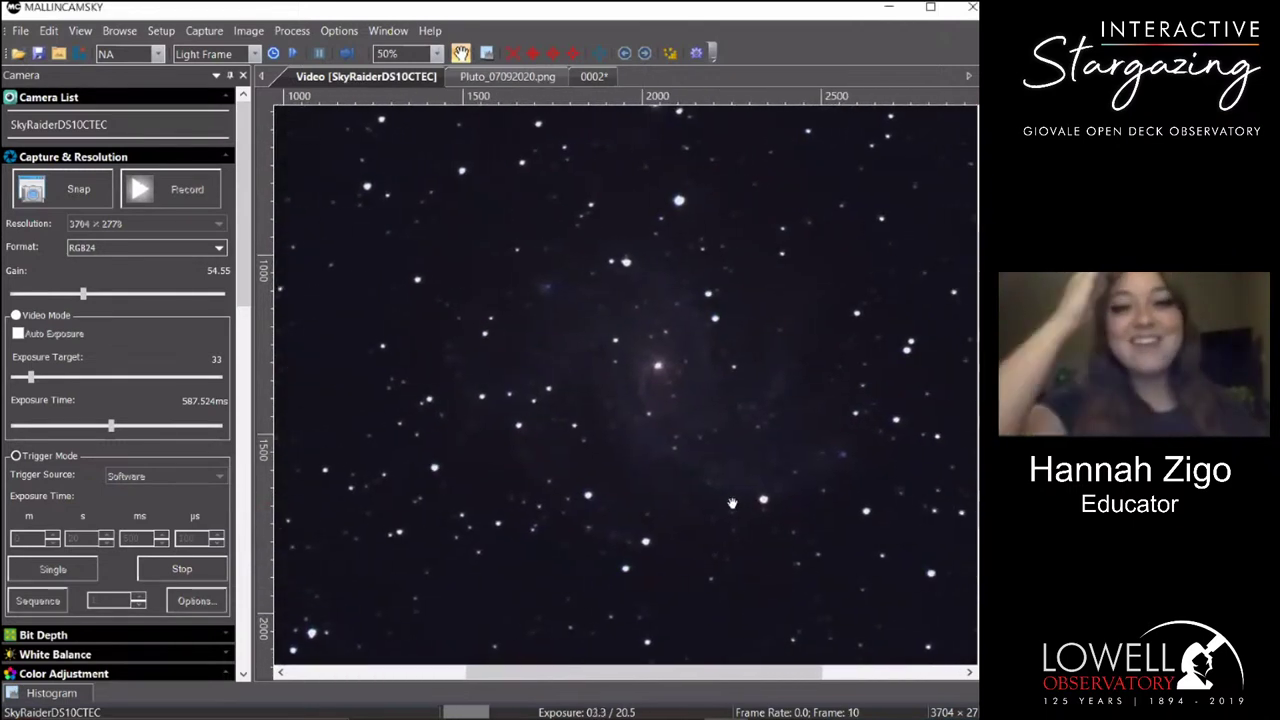
{"action": "left_click", "coordinate": [106, 534]}
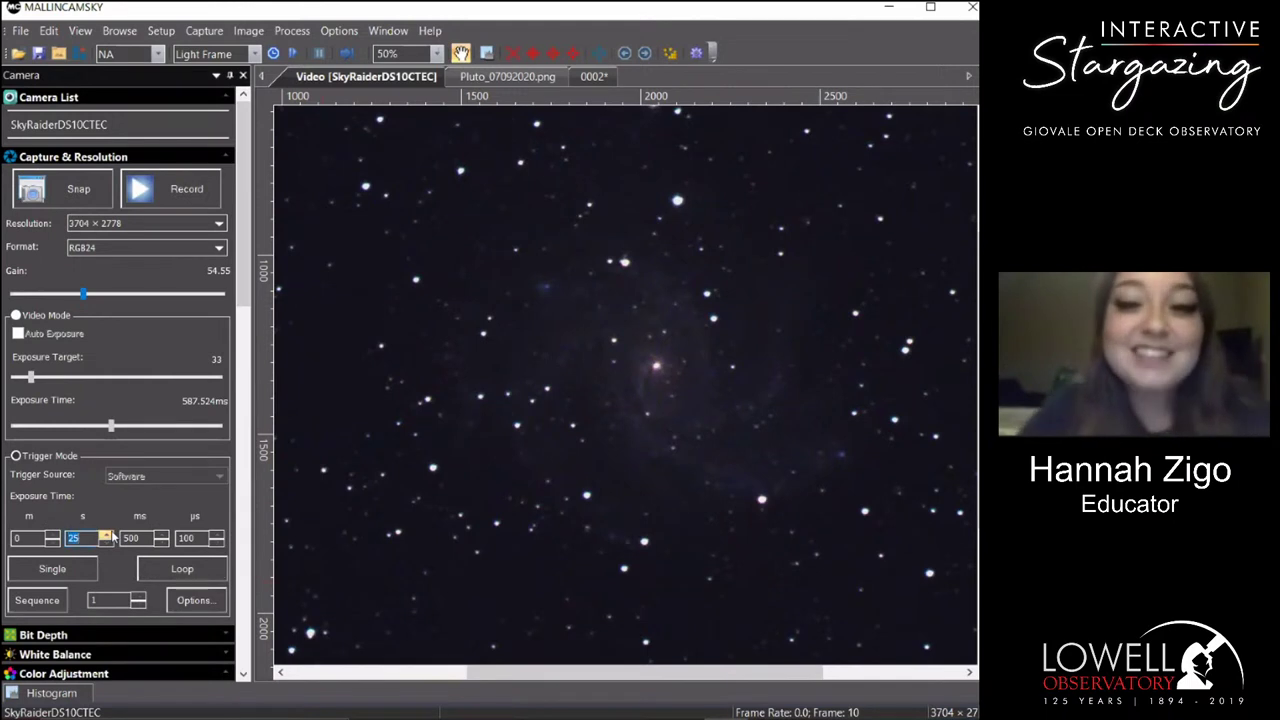
{"action": "left_click", "coordinate": [174, 570]}
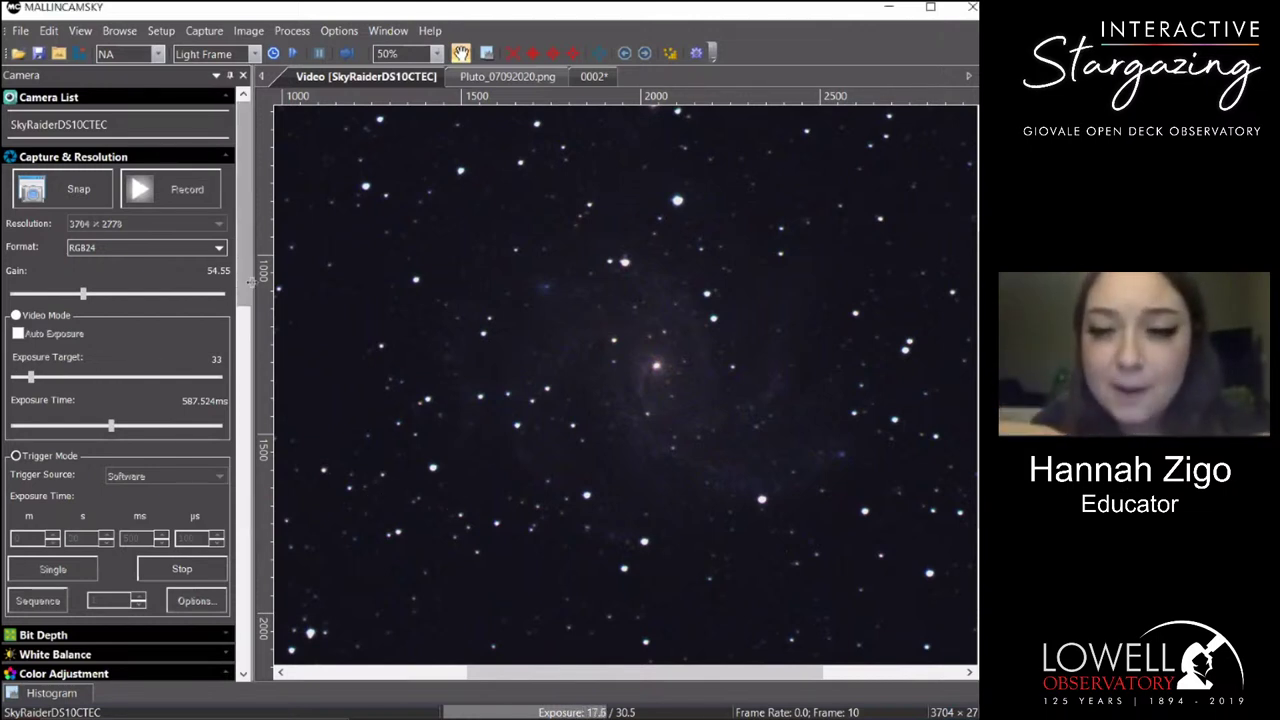
Set the live image's contrast to 15 and its gamma to 1.25, and show the galaxy at 40%.
{"action": "scroll", "coordinate": [221, 303], "scroll_direction": "down", "scroll_amount": 3}
{"action": "left_click", "coordinate": [204, 427]}
{"action": "left_click_drag", "start_coordinate": [155, 462], "coordinate": [146, 507]}
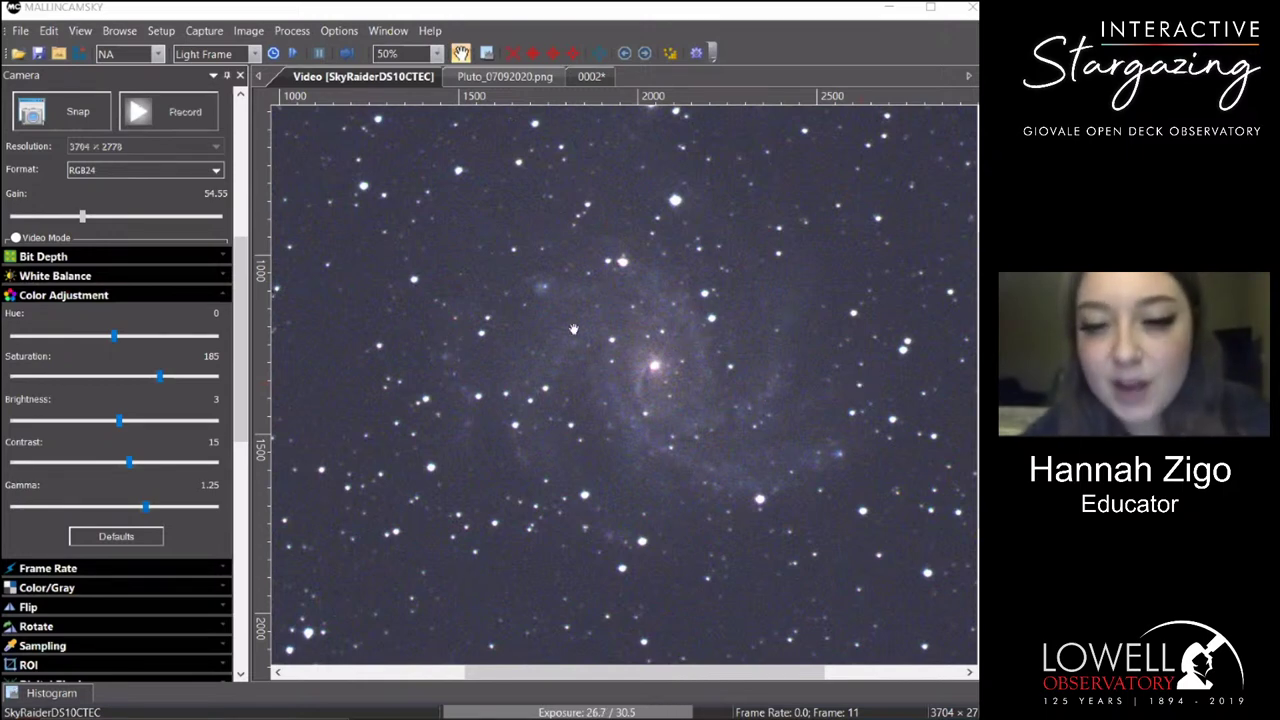
{"action": "scroll", "coordinate": [632, 360], "scroll_direction": "down", "scroll_amount": 1}
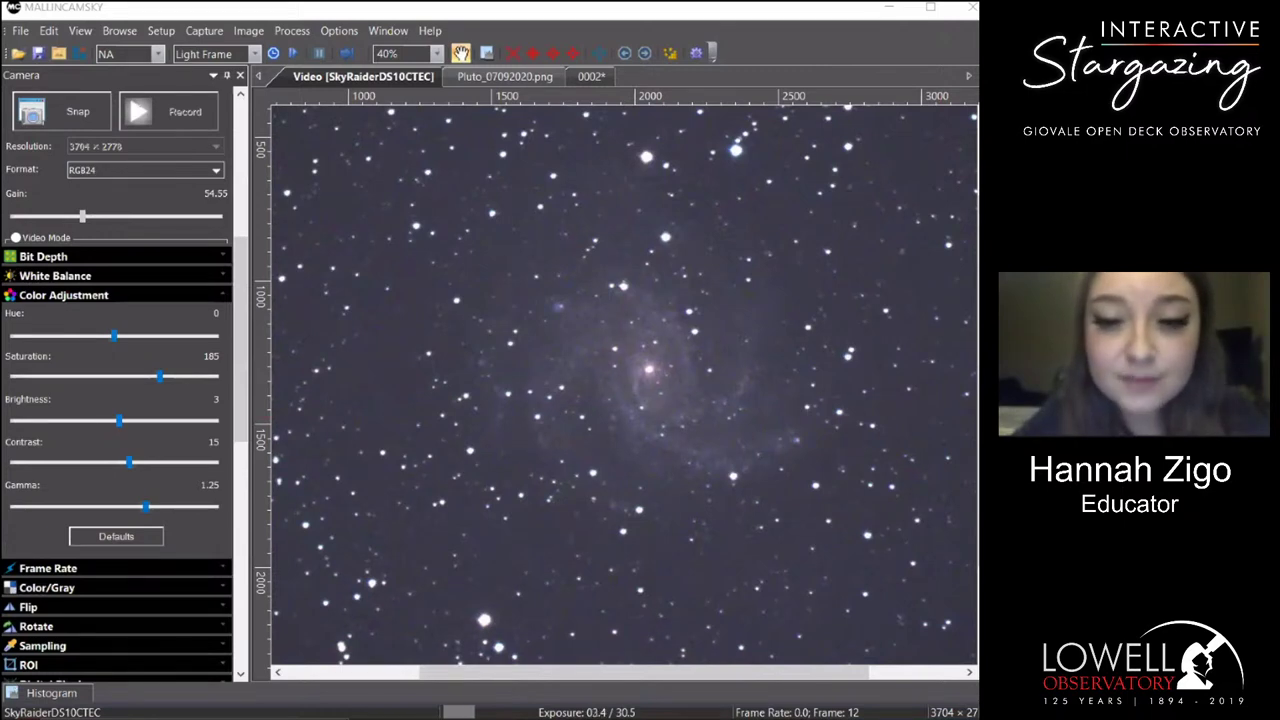
Switch to the PlaneWave Interface, find galaxy NGC 4631 in the local target catalog, and send the telescope to it.
{"action": "mouse_move", "coordinate": [684, 719]}
{"action": "left_click", "coordinate": [817, 655]}
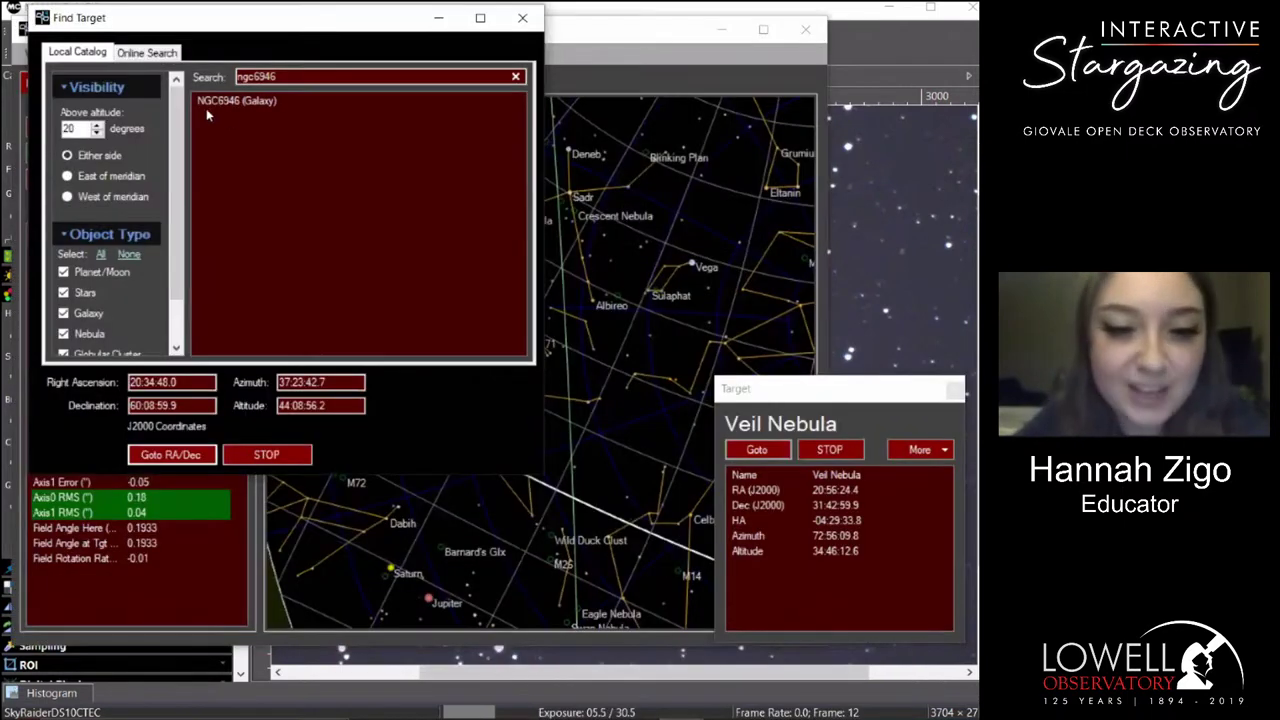
{"action": "double_click", "coordinate": [245, 77]}
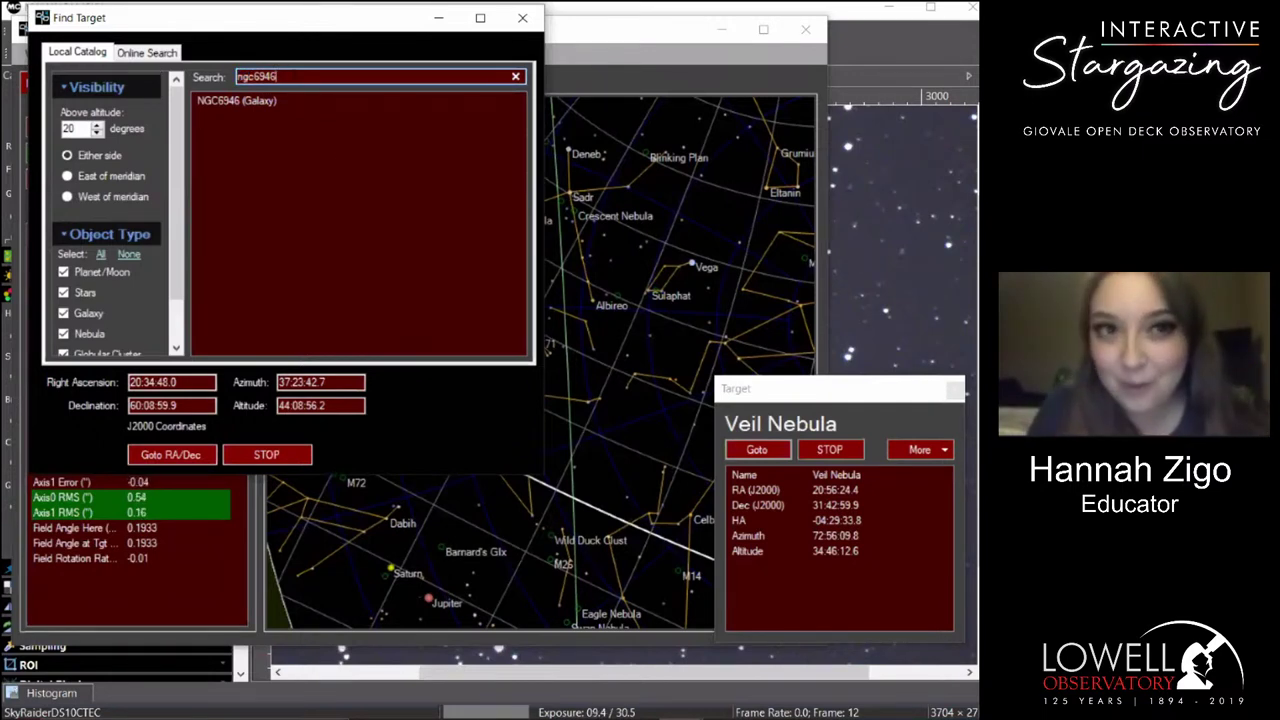
{"action": "type", "text": "wha"}
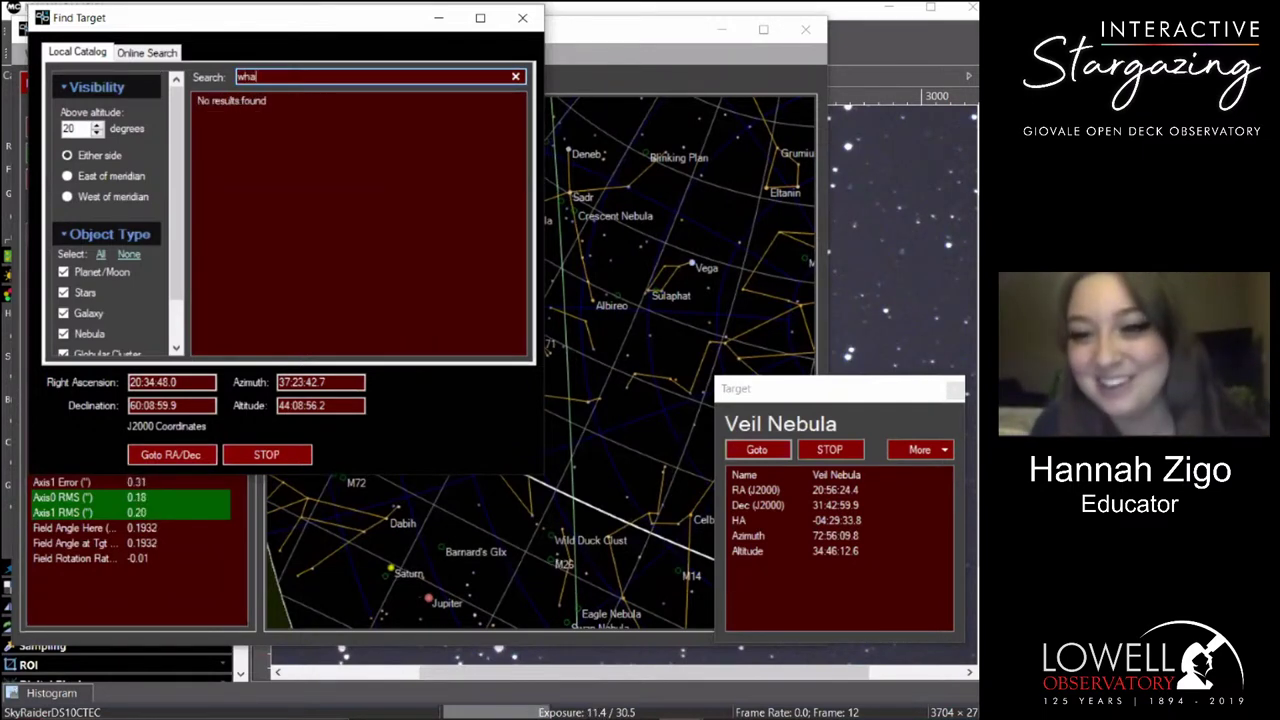
{"action": "key", "text": "BackSpace"}
{"action": "key", "text": "BackSpace"}
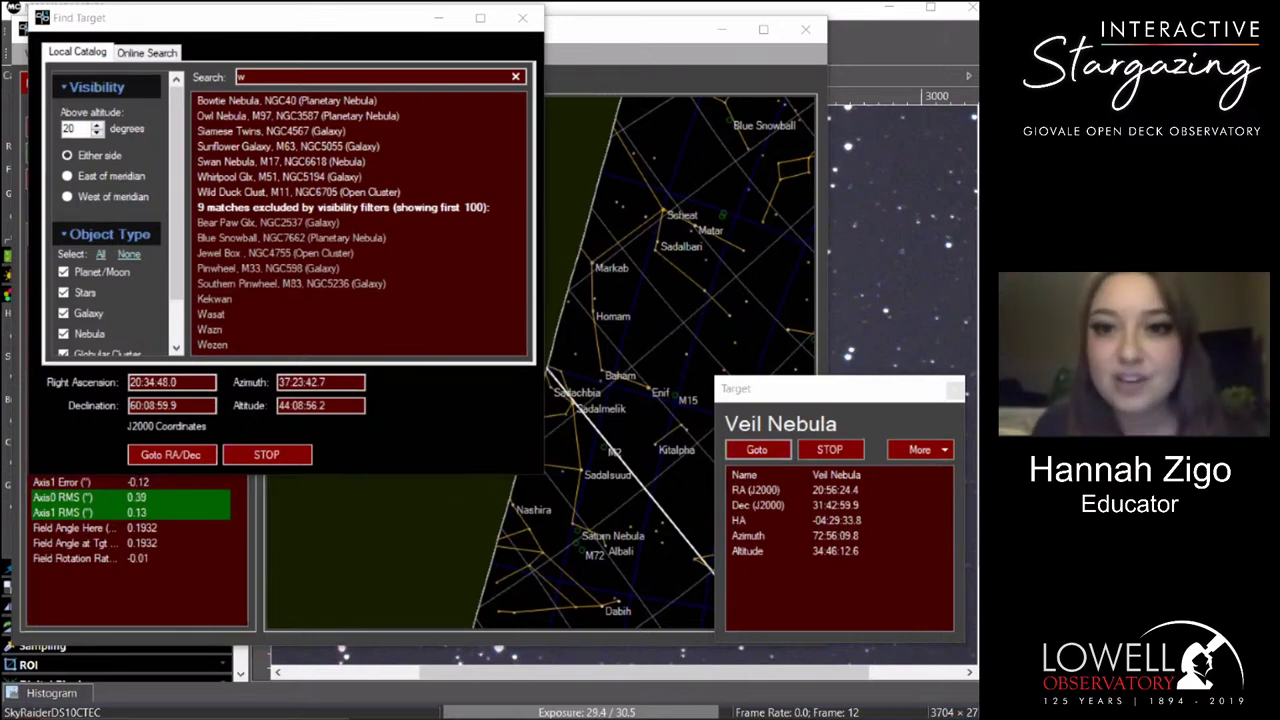
{"action": "left_click", "coordinate": [259, 75]}
{"action": "type", "text": "gc"}
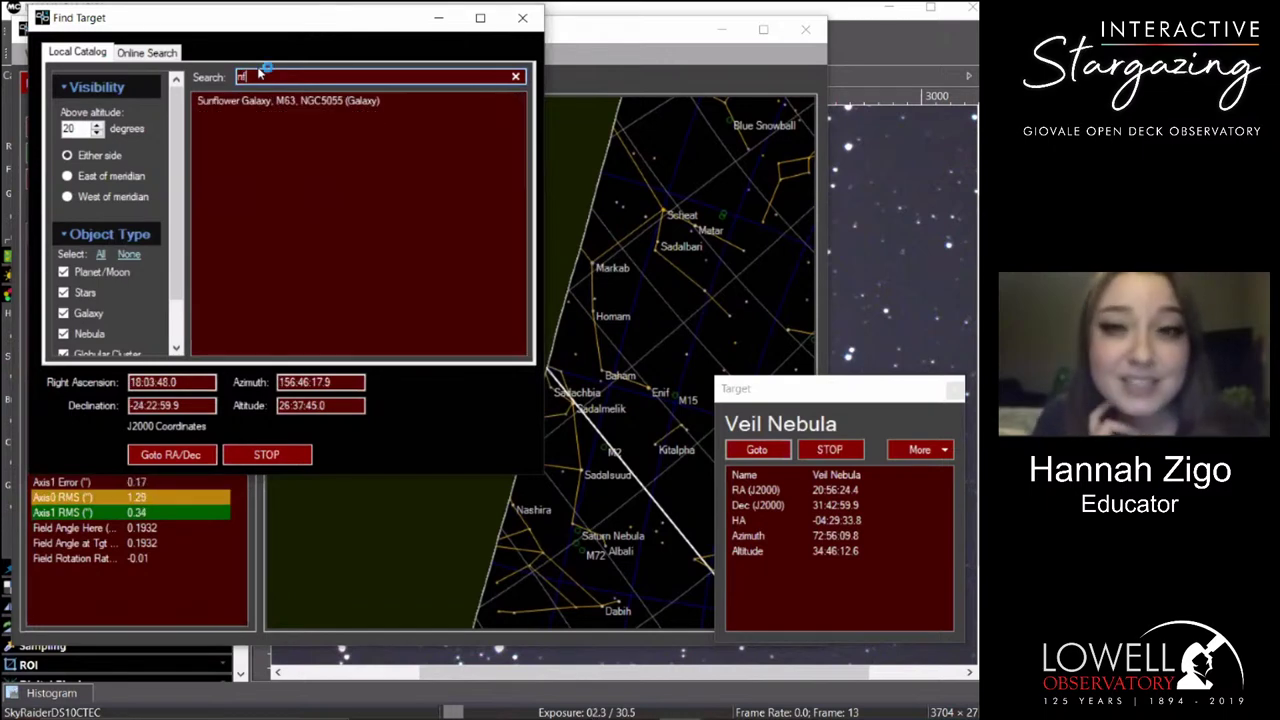
{"action": "type", "text": " 46"}
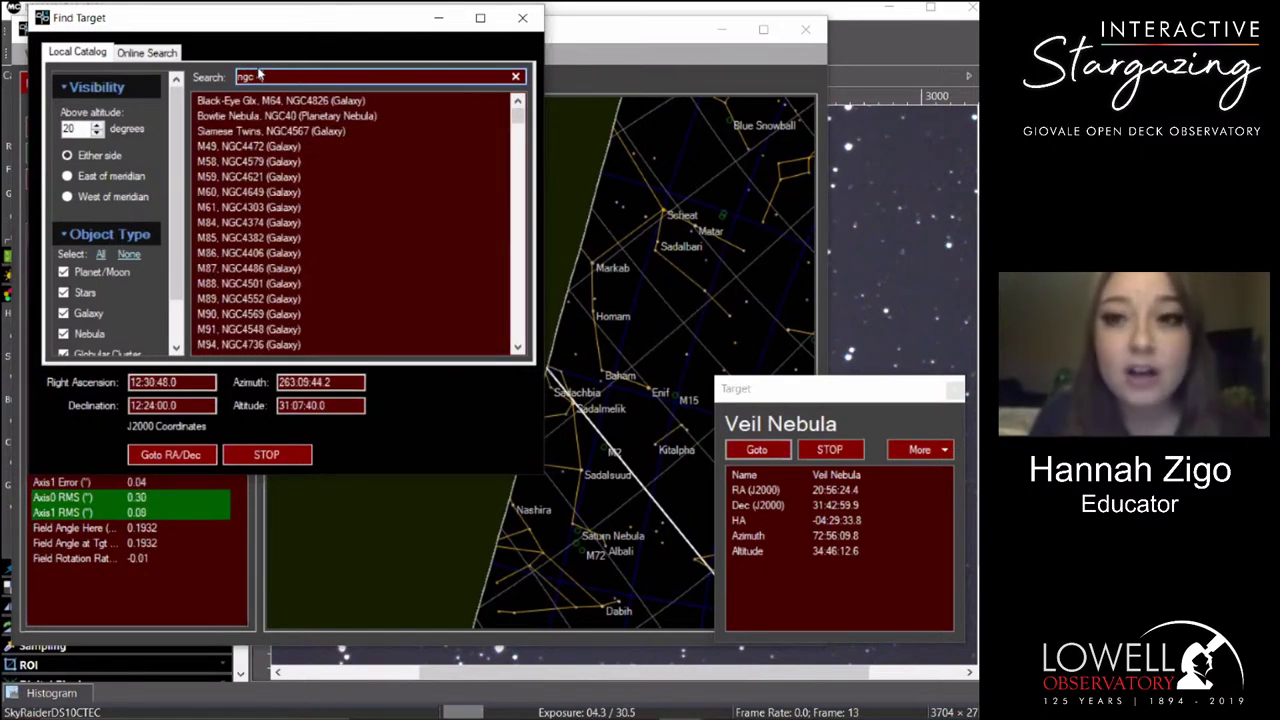
{"action": "type", "text": "31"}
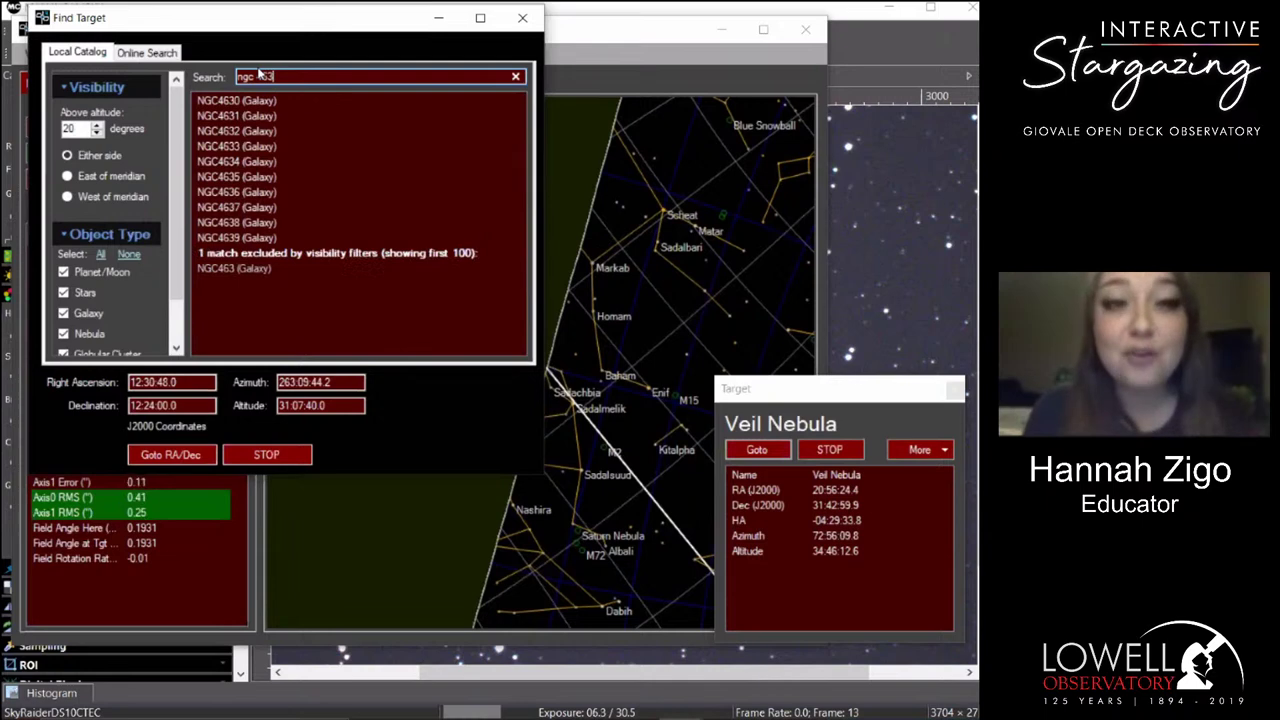
{"action": "left_click", "coordinate": [237, 100]}
{"action": "left_click", "coordinate": [208, 454]}
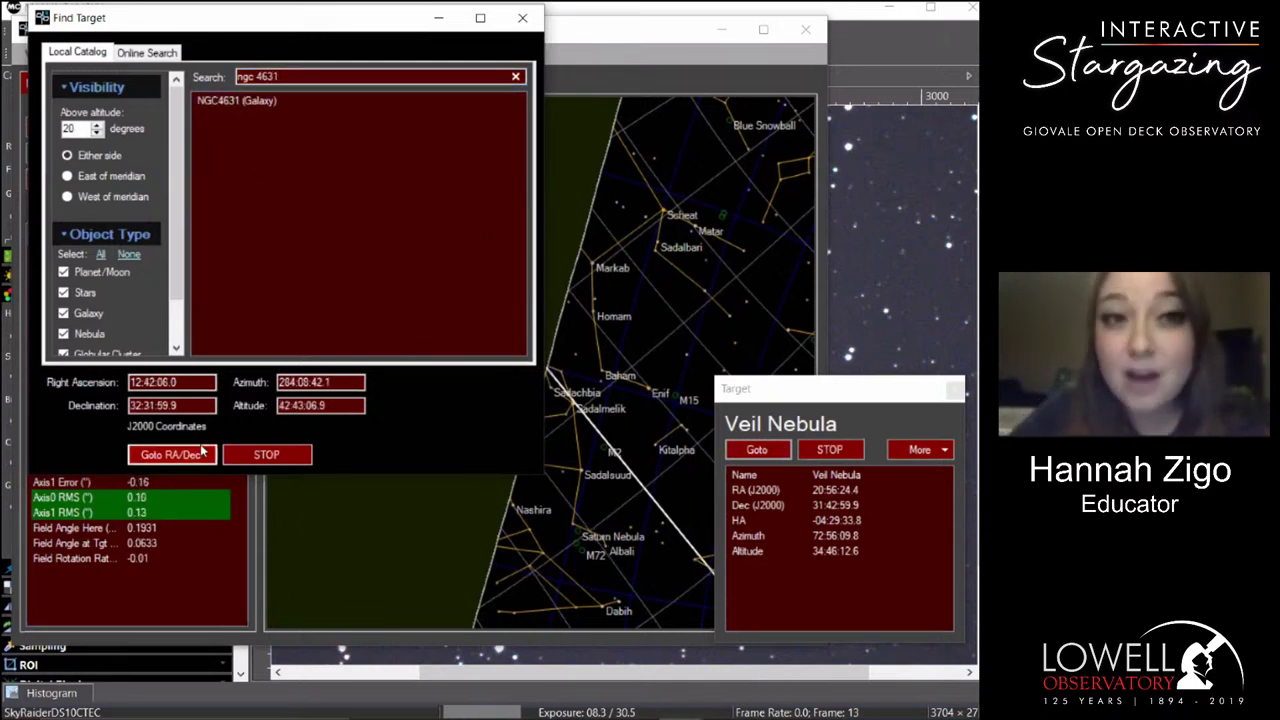
Check the telescope's position on the sky chart, return to MALLINCAMSKY, and show the full frame at 25%.
{"action": "left_click", "coordinate": [604, 38]}
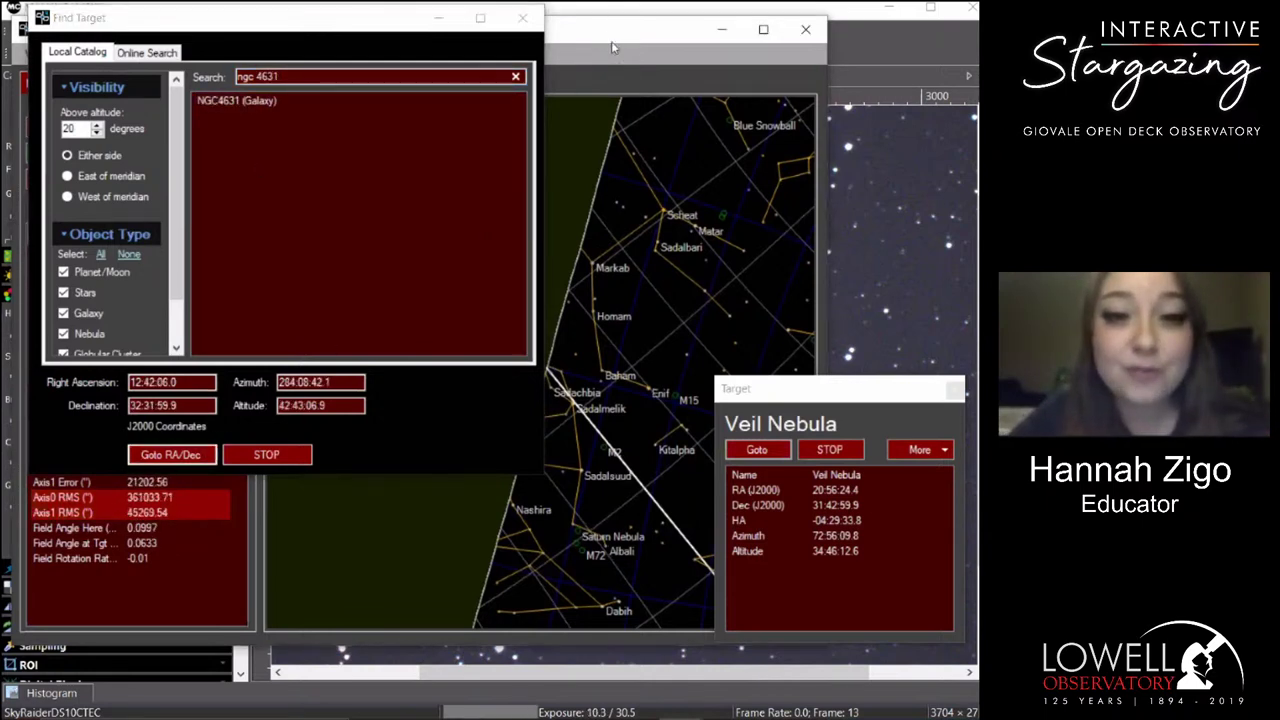
{"action": "left_click", "coordinate": [601, 355]}
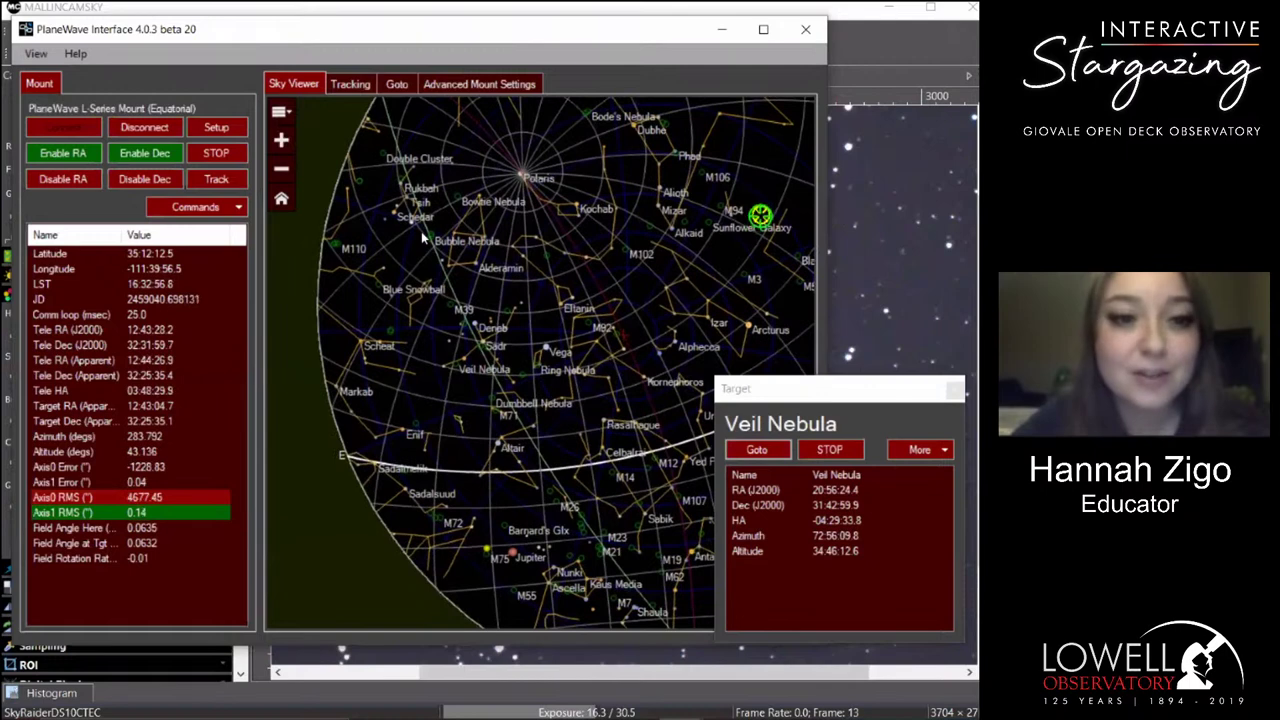
{"action": "left_click", "coordinate": [721, 29]}
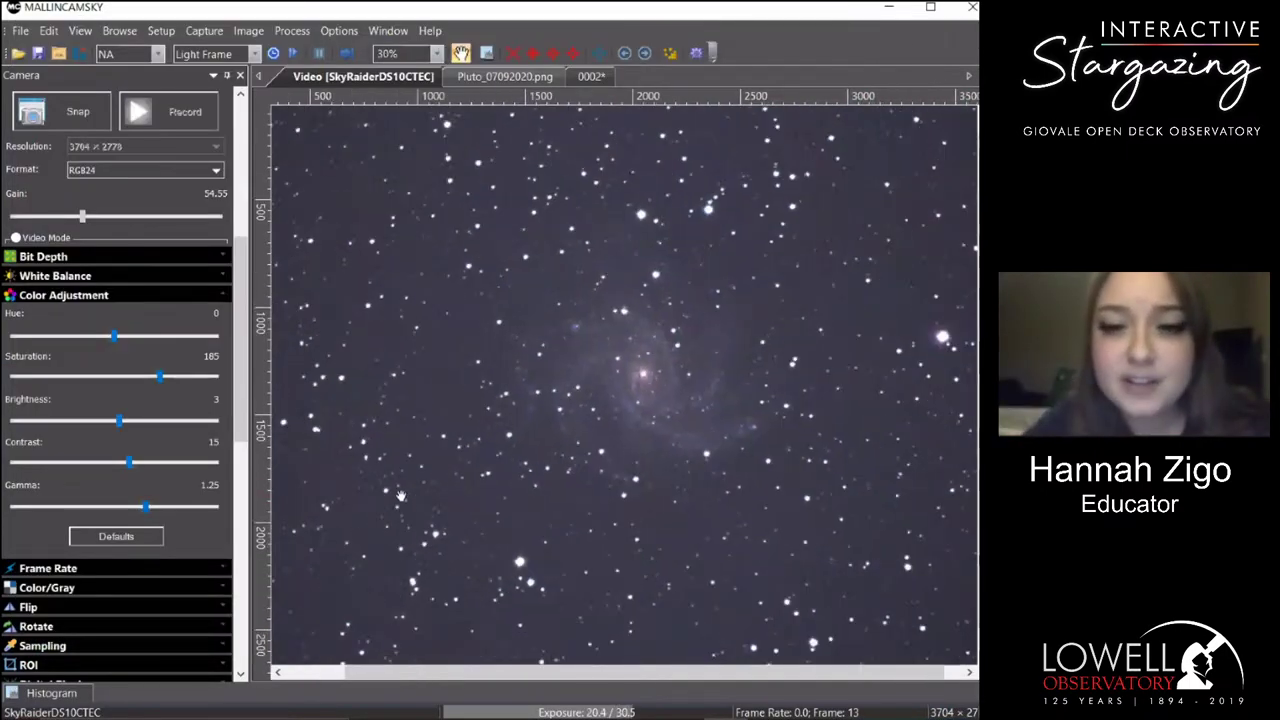
{"action": "scroll", "coordinate": [613, 492], "scroll_direction": "down", "scroll_amount": 1}
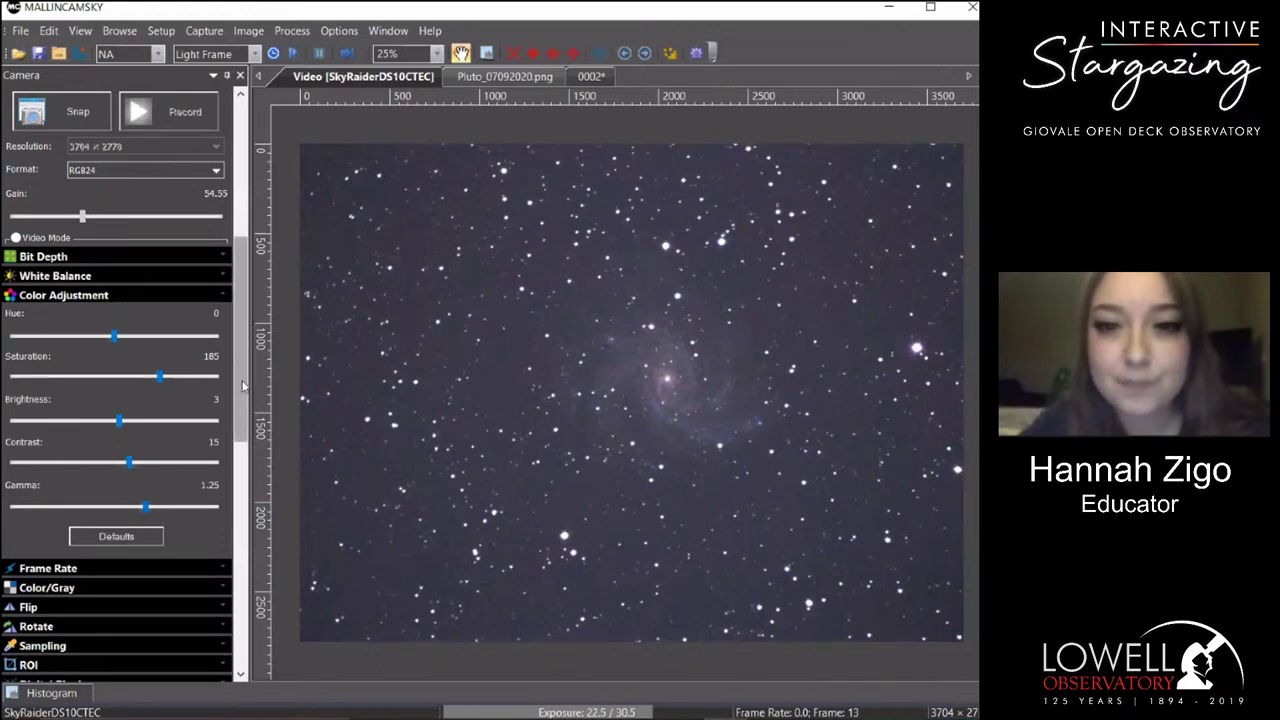
Stop the capture loop and set the trigger exposure to 23.5 s.
{"action": "left_click_drag", "start_coordinate": [246, 384], "coordinate": [246, 250]}
{"action": "left_click", "coordinate": [157, 577]}
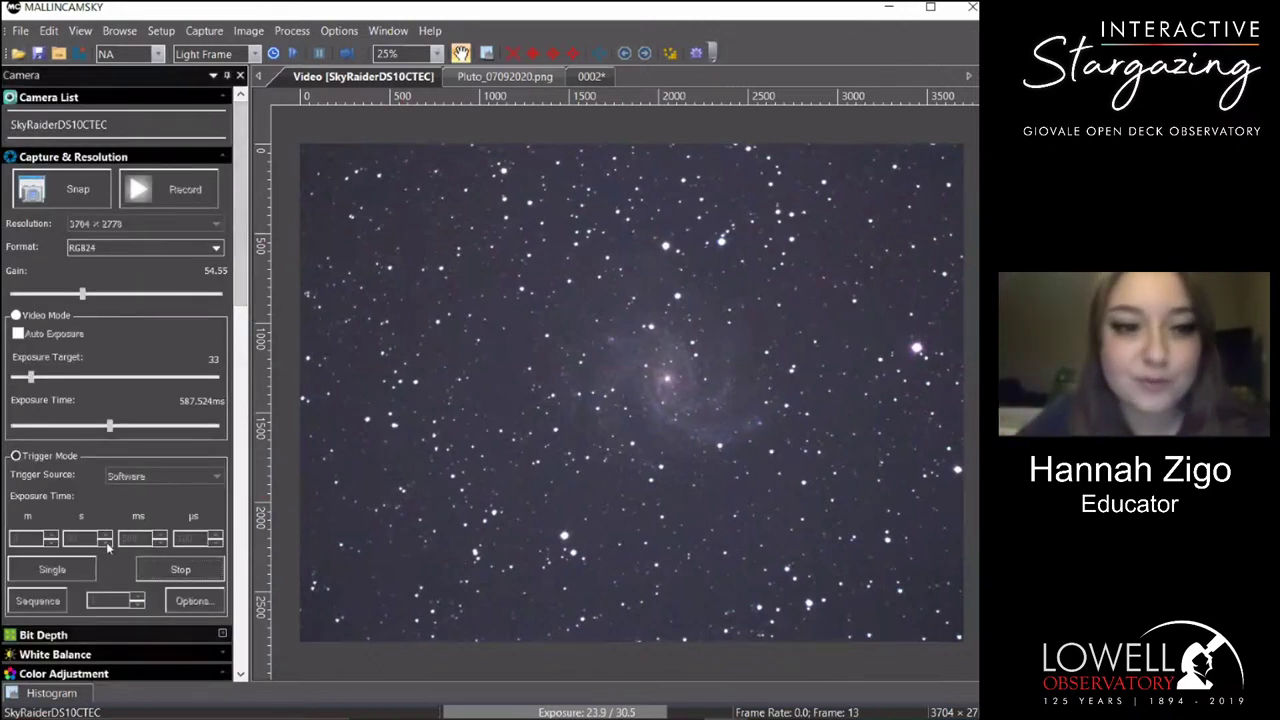
{"action": "left_click", "coordinate": [105, 543]}
{"action": "left_click", "coordinate": [105, 543]}
{"action": "left_click", "coordinate": [105, 543]}
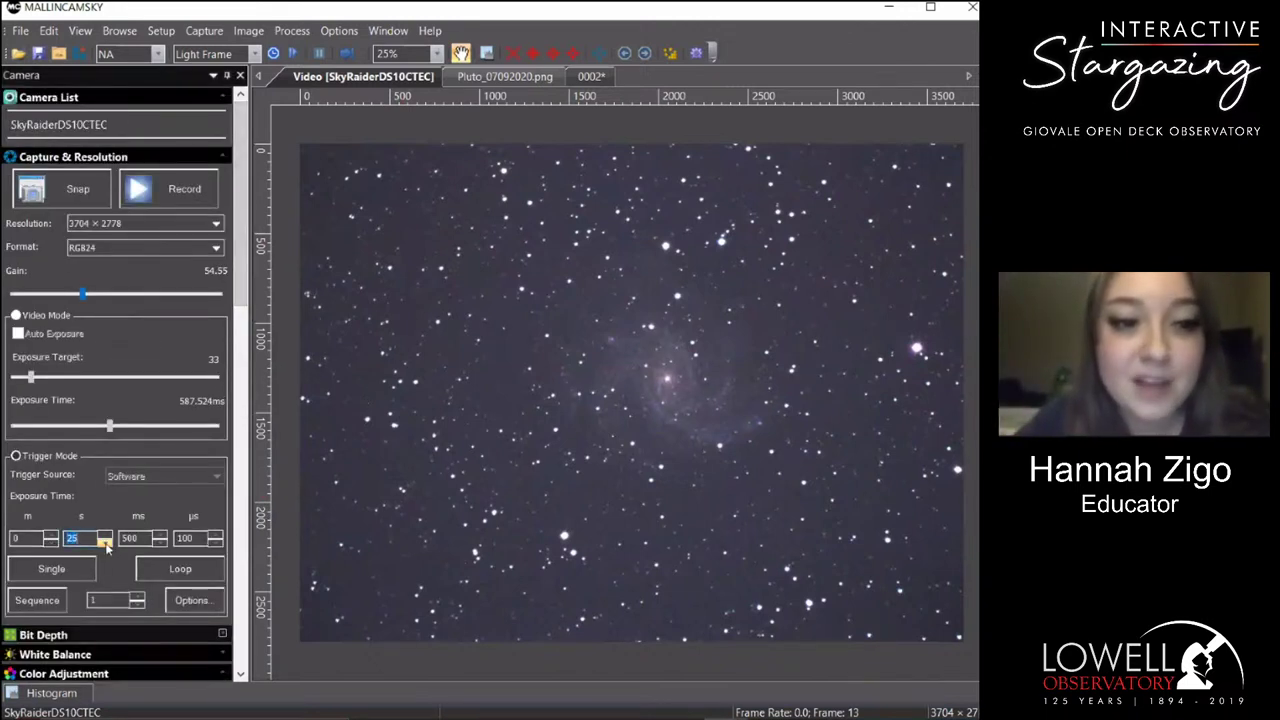
{"action": "left_click", "coordinate": [200, 574]}
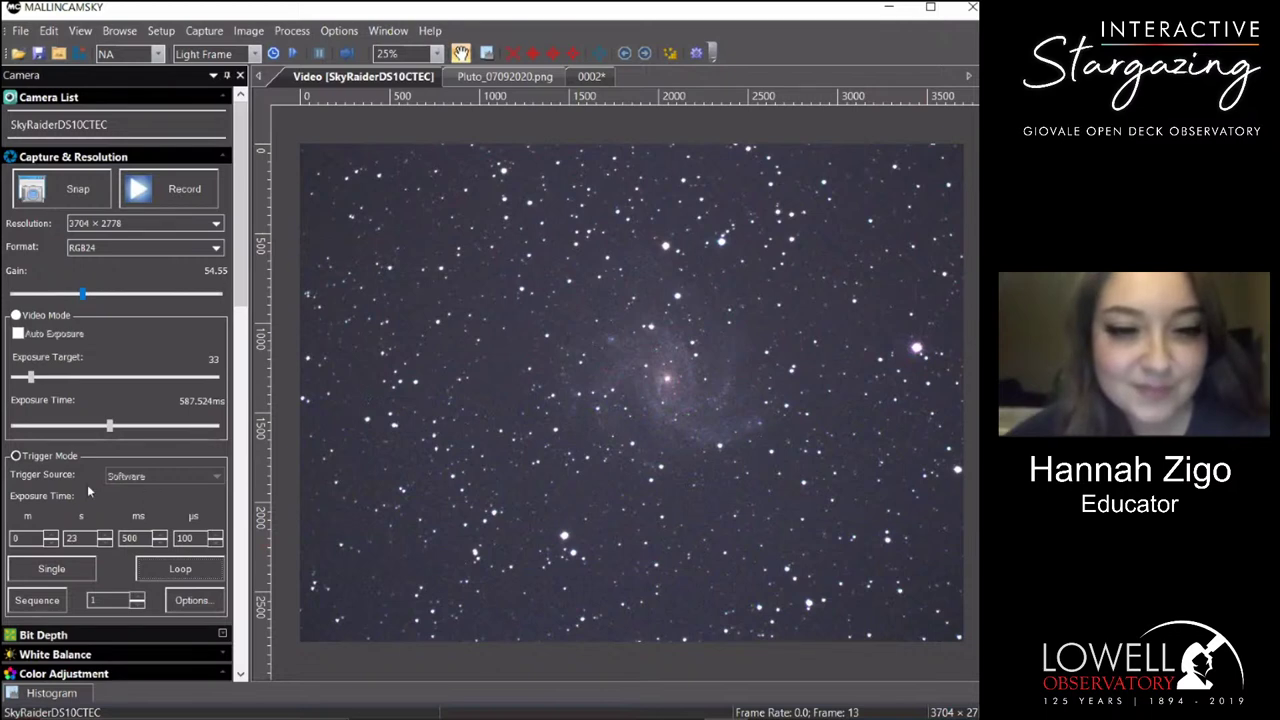
Start the capture loop on the live video and magnify the edge-on galaxy to 67%.
{"action": "left_click", "coordinate": [470, 78]}
{"action": "left_click", "coordinate": [362, 77]}
{"action": "left_click", "coordinate": [146, 572]}
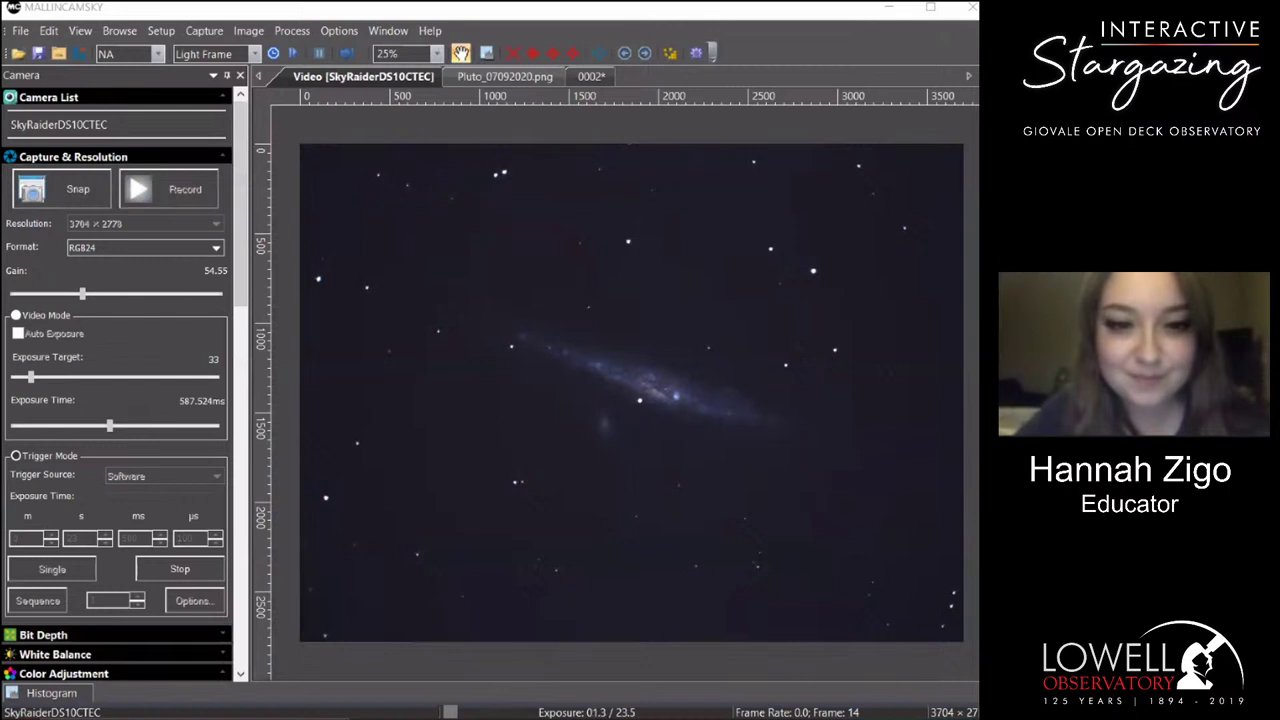
{"action": "scroll", "coordinate": [758, 478], "scroll_direction": "up", "scroll_amount": 3}
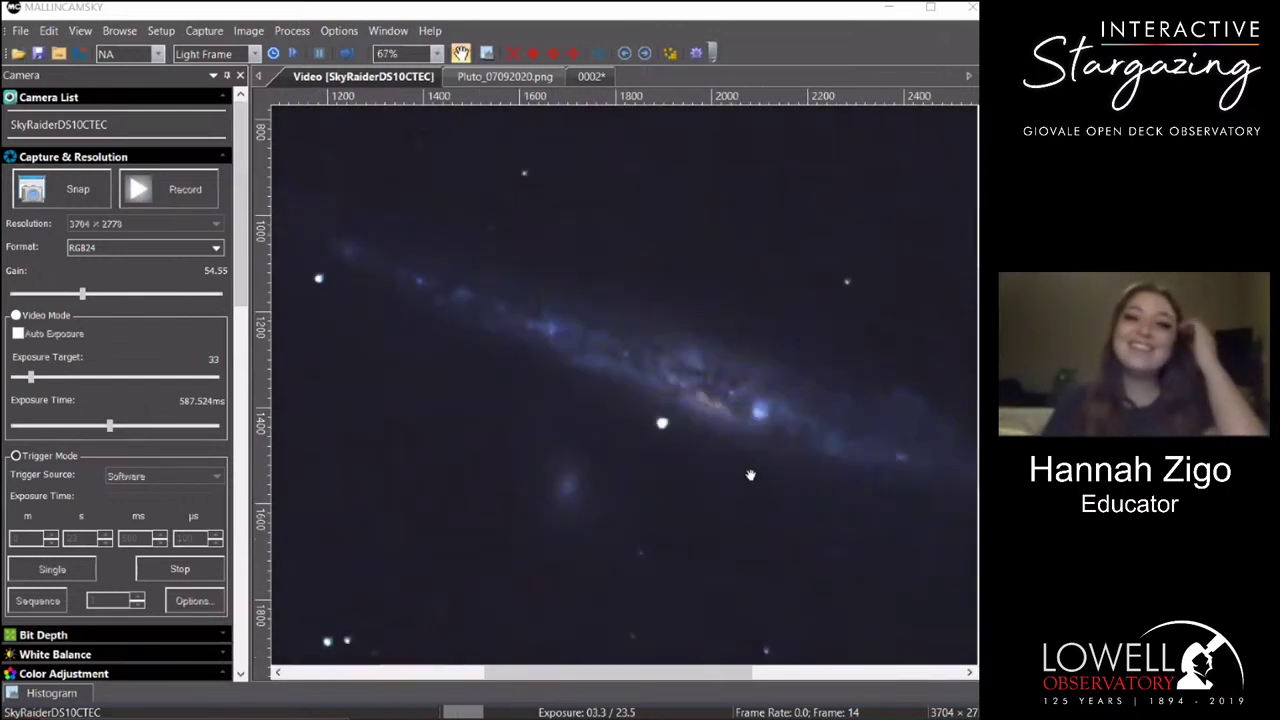
Reduce the live galaxy view to 40%, switch to the PlaneWave Interface, and magnify the sky chart around Sagittarius.
{"action": "scroll", "coordinate": [753, 492], "scroll_direction": "down", "scroll_amount": 1}
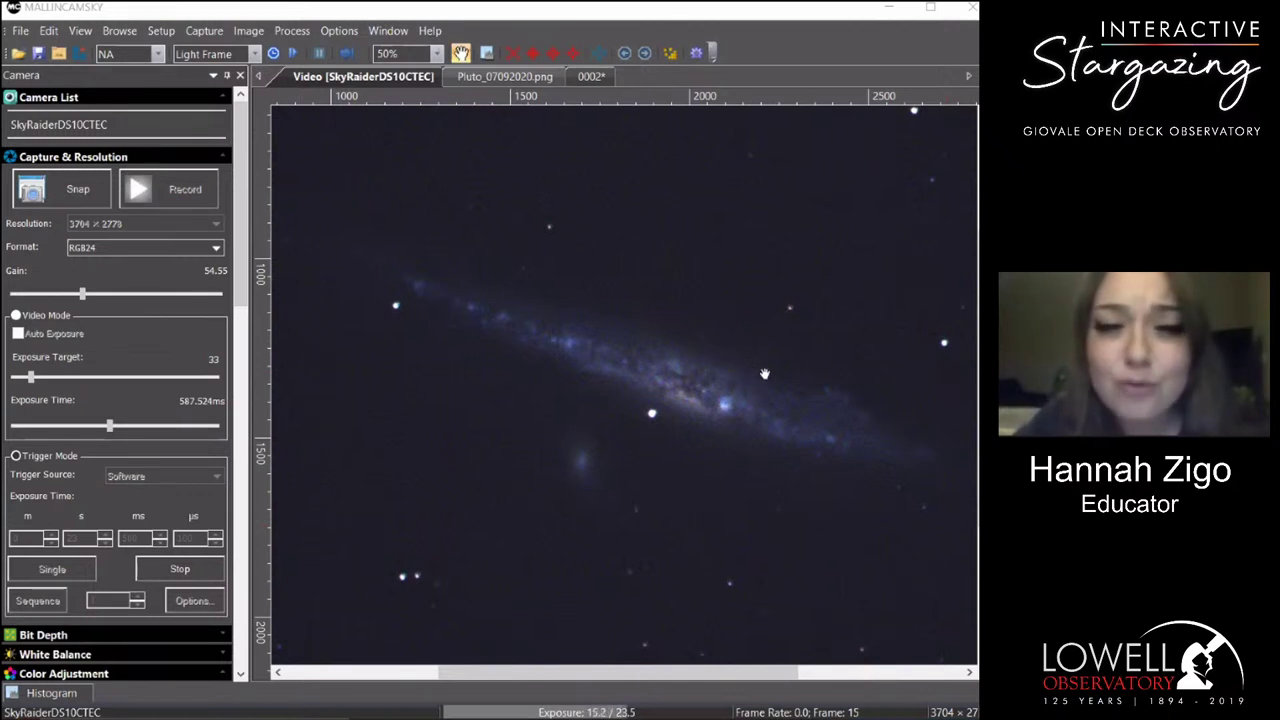
{"action": "scroll", "coordinate": [764, 373], "scroll_direction": "down", "scroll_amount": 1}
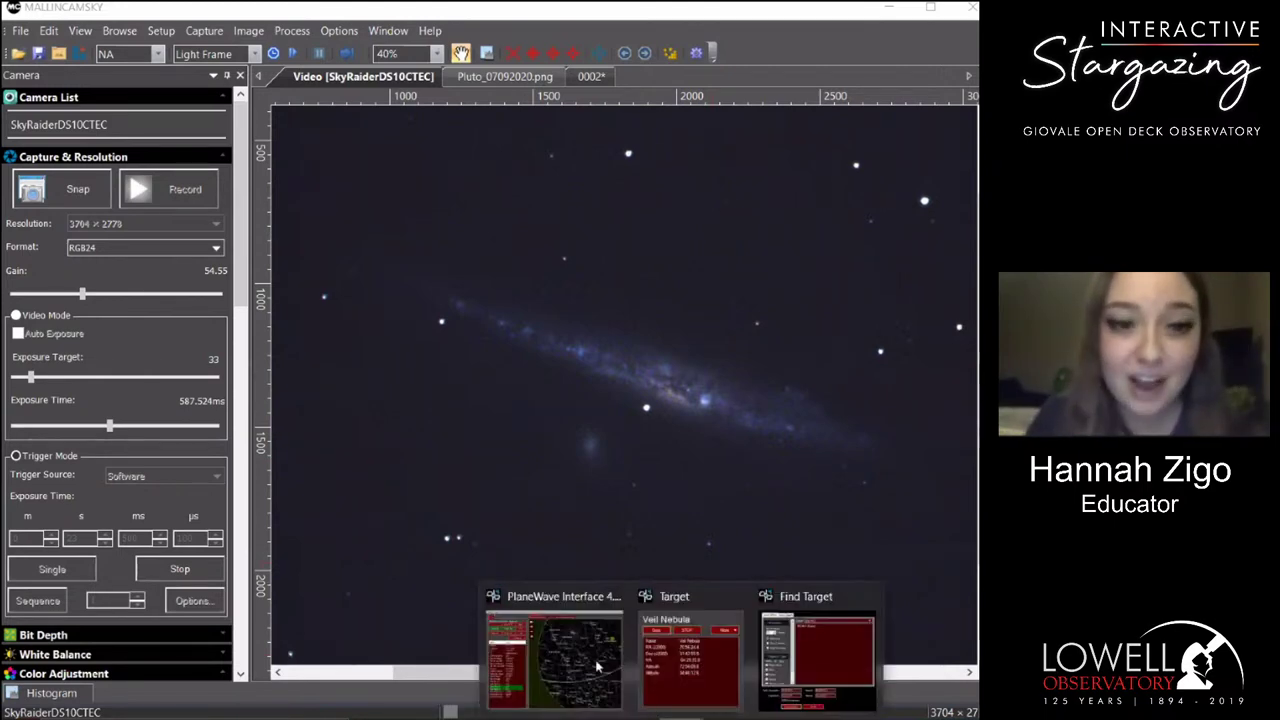
{"action": "left_click", "coordinate": [564, 651]}
{"action": "scroll", "coordinate": [583, 522], "scroll_direction": "up", "scroll_amount": 5}
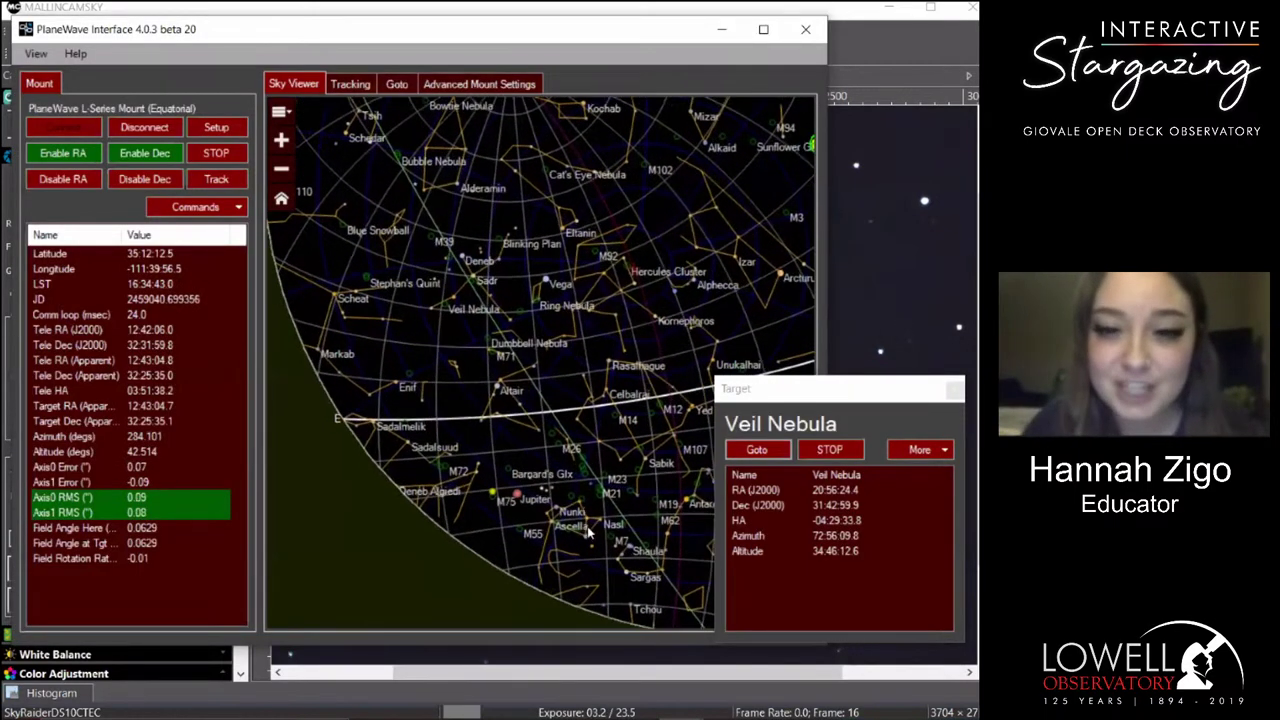
{"action": "scroll", "coordinate": [625, 587], "scroll_direction": "up", "scroll_amount": 2}
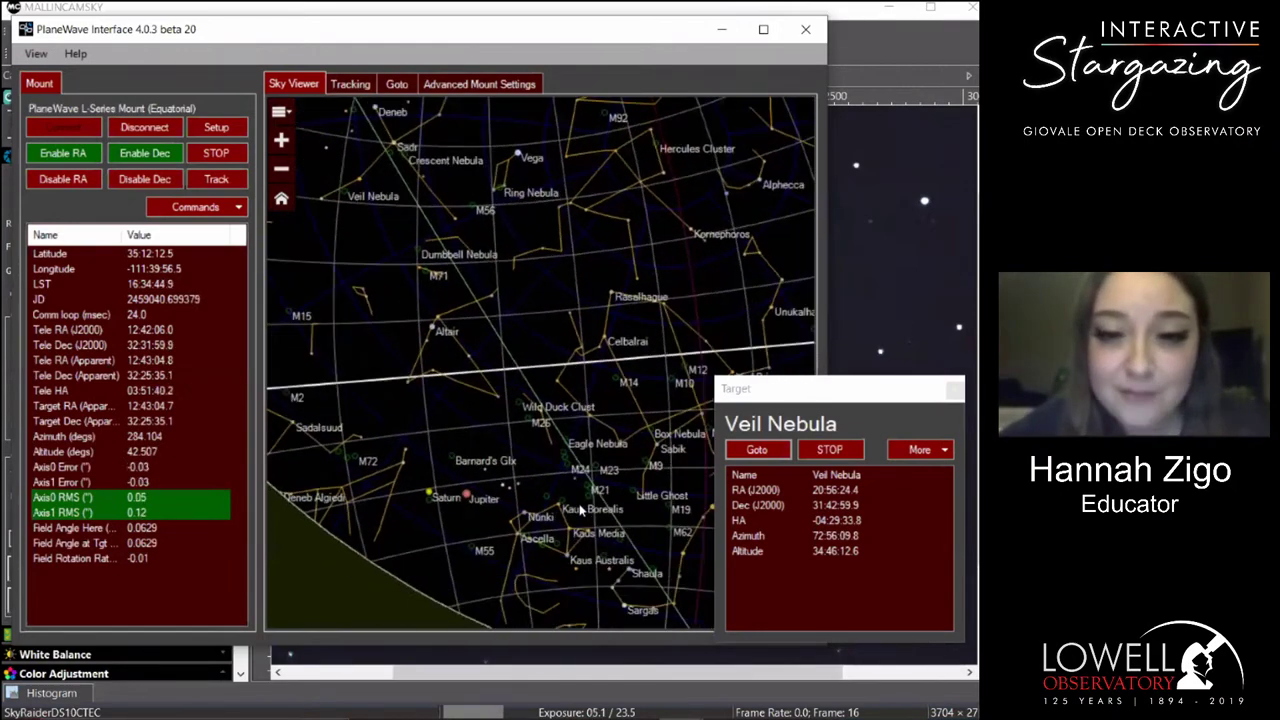
Find the Butterfly Cluster, M6, in the local target catalog and send the telescope to it.
{"action": "left_click", "coordinate": [550, 40]}
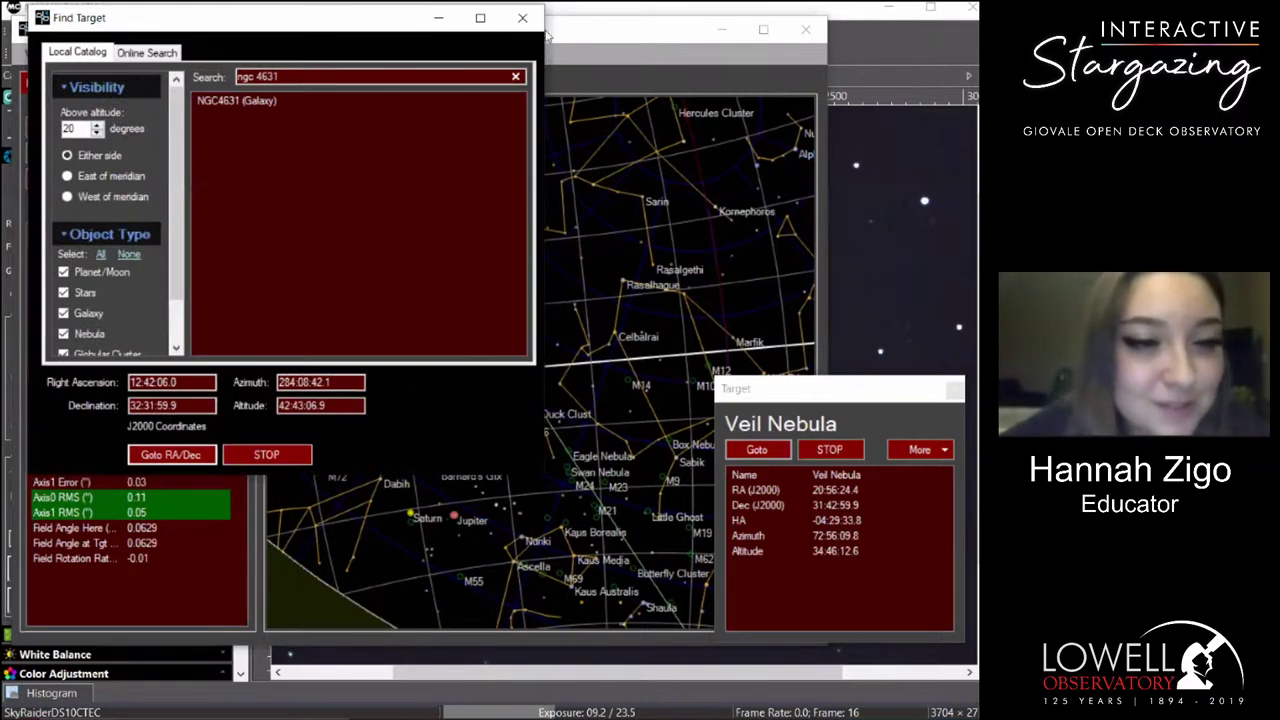
{"action": "left_click", "coordinate": [355, 76]}
{"action": "type", "text": "m6"}
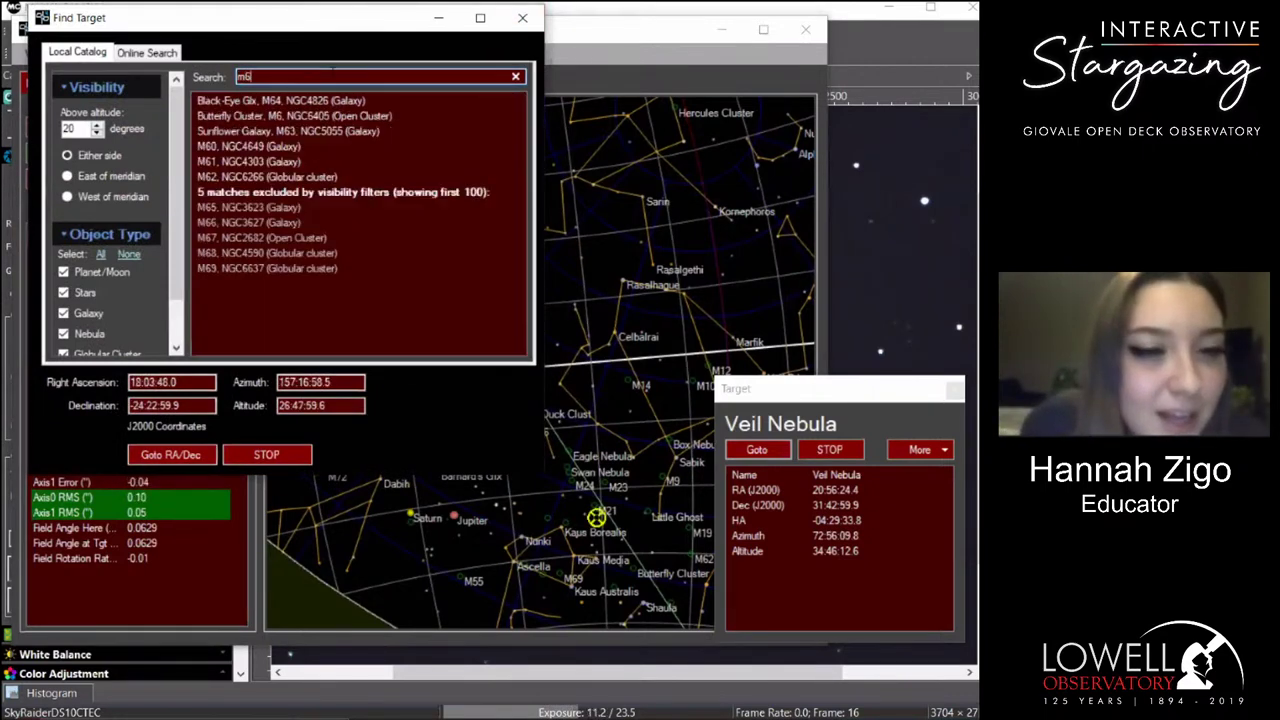
{"action": "left_click", "coordinate": [324, 116]}
{"action": "left_click", "coordinate": [182, 454]}
Return to MALLINCAMSKY, set the trigger exposure to 8.5 s, and restart the capture loop with the full frame at 25%.
{"action": "key", "text": "alt+Tab"}
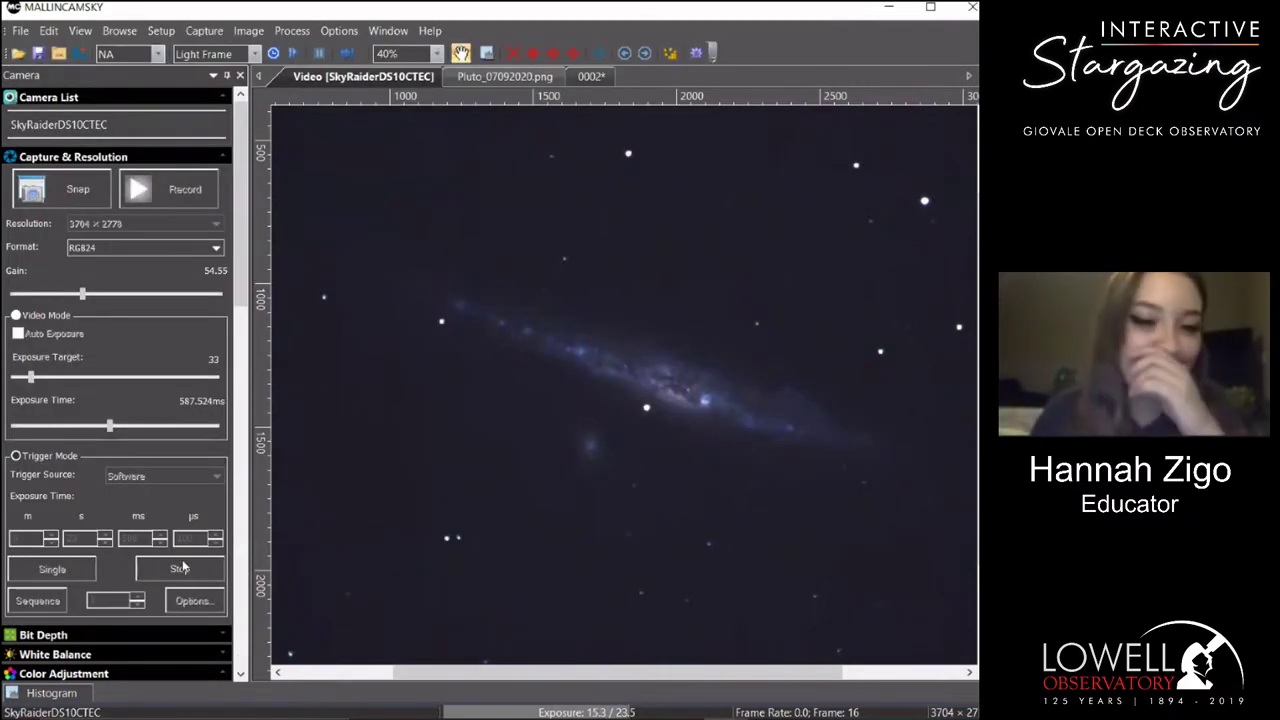
{"action": "left_click", "coordinate": [106, 543]}
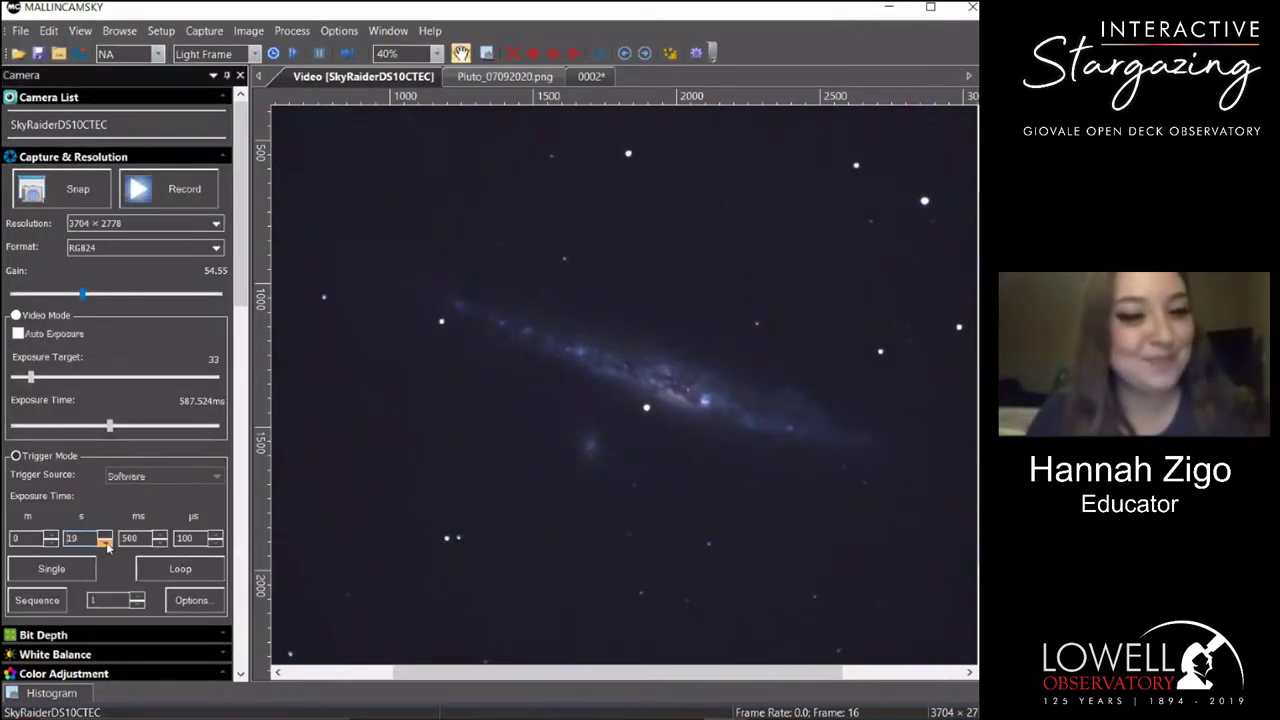
{"action": "left_click", "coordinate": [106, 543]}
{"action": "left_click", "coordinate": [106, 543]}
{"action": "left_click", "coordinate": [106, 543]}
{"action": "left_click", "coordinate": [106, 543]}
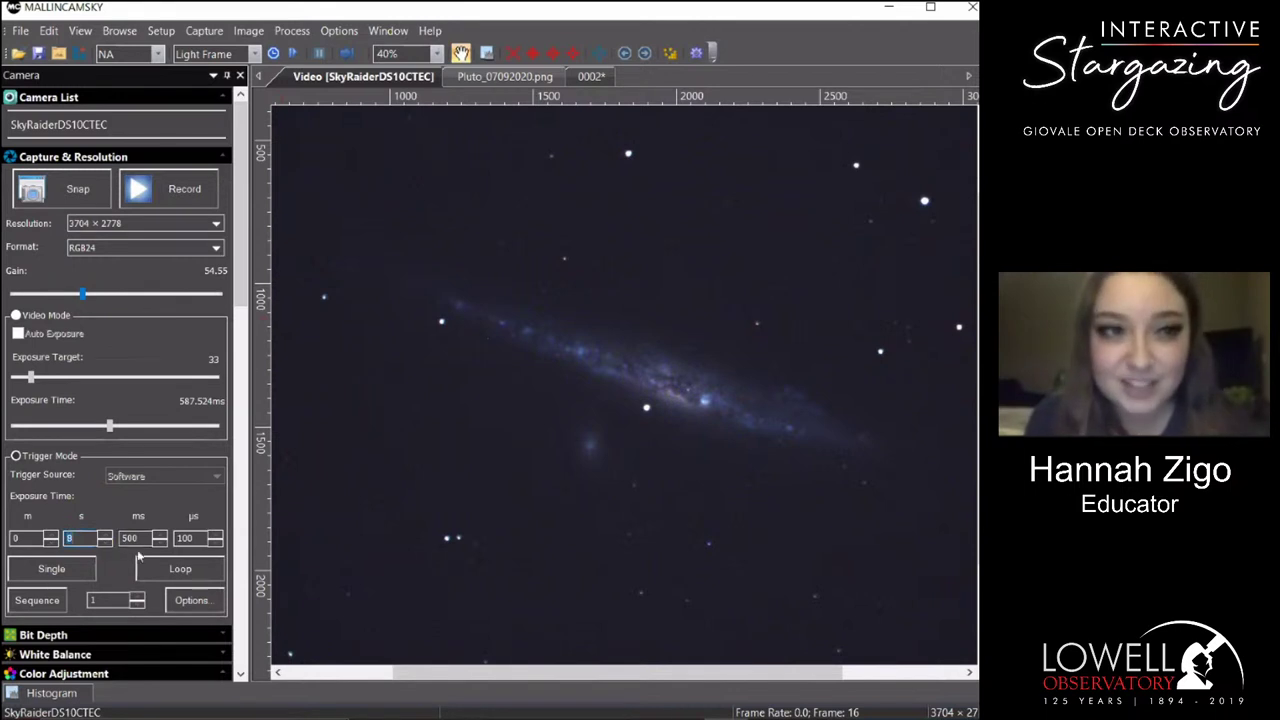
{"action": "left_click", "coordinate": [180, 568]}
{"action": "scroll", "coordinate": [739, 432], "scroll_direction": "down", "scroll_amount": 2}
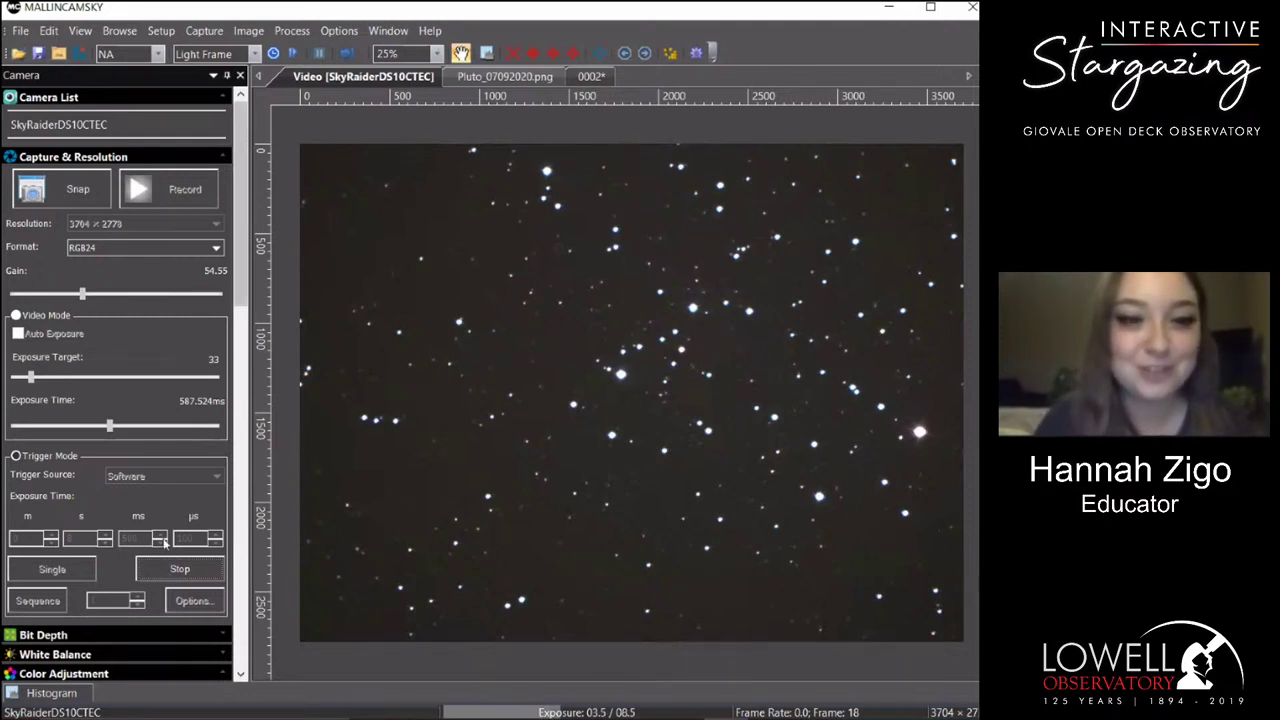
Stop the capture loop, lower the trigger exposure to 6.5 s, and restart the loop.
{"action": "left_click", "coordinate": [140, 570]}
{"action": "left_click", "coordinate": [106, 543]}
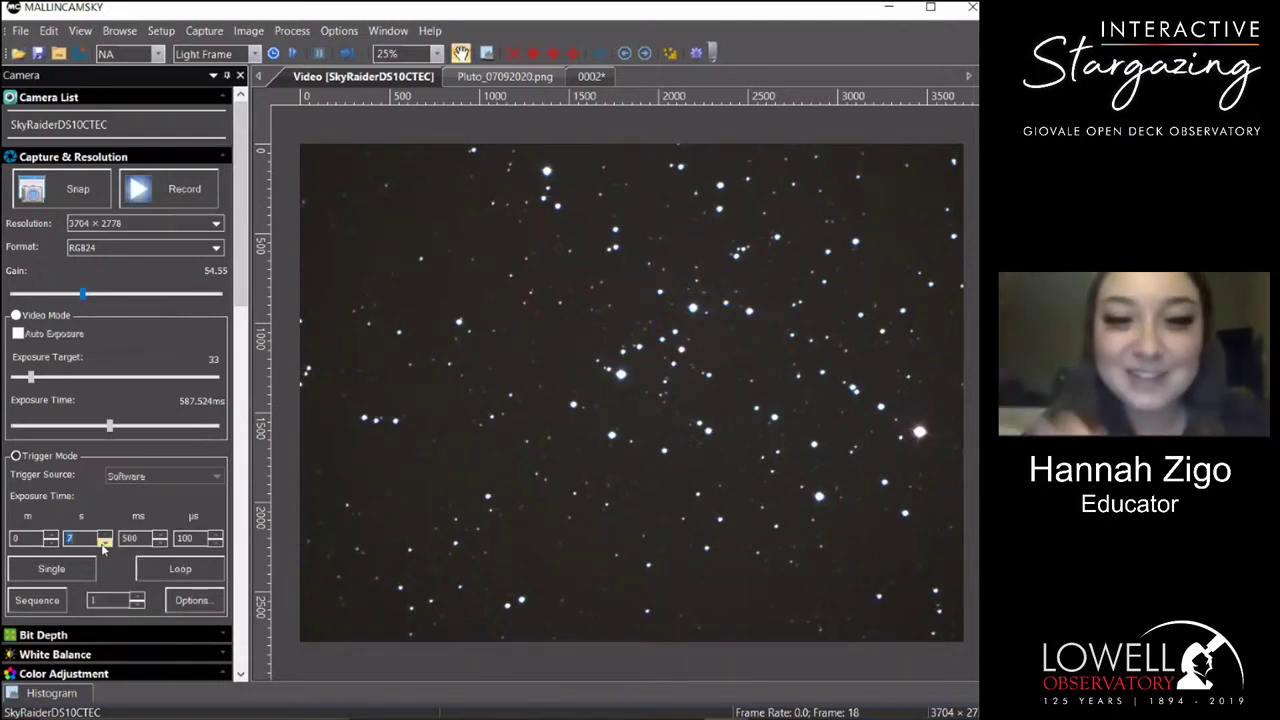
{"action": "left_click", "coordinate": [150, 568]}
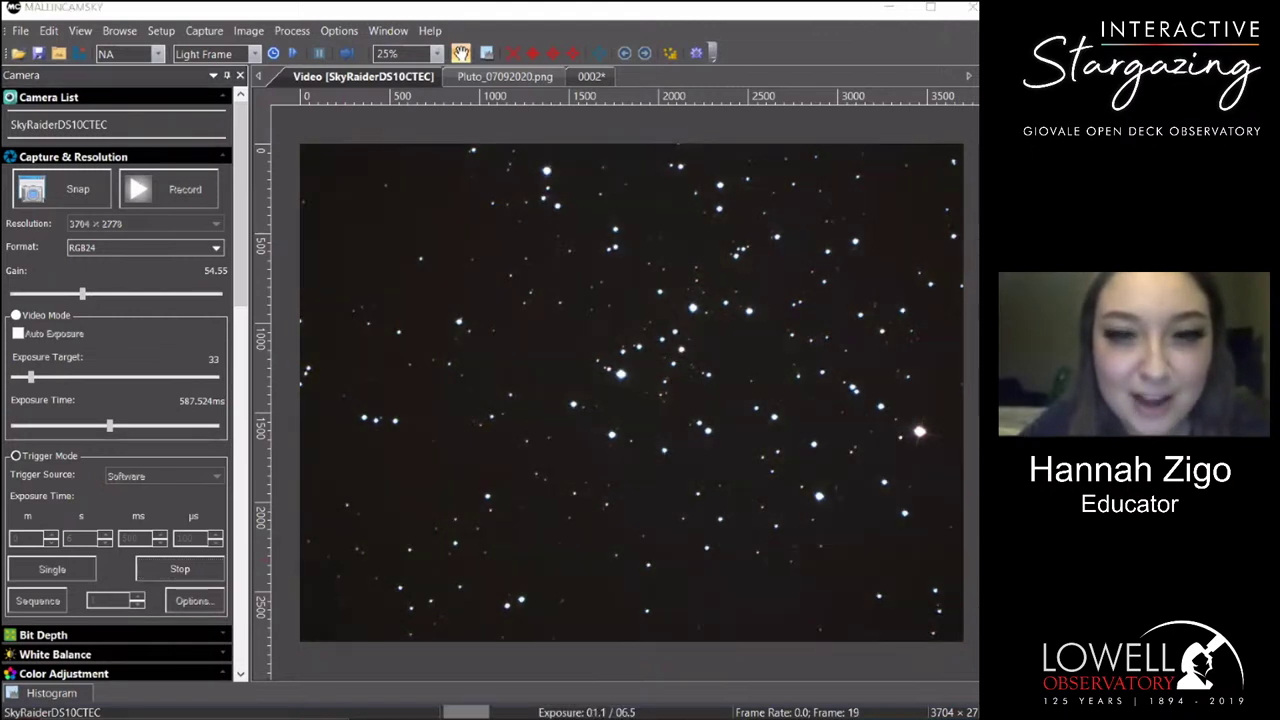
Outline the butterfly's body in orange and its wings in purple over the stars of the live image.
{"action": "left_click_drag", "start_coordinate": [668, 308], "coordinate": [672, 318]}
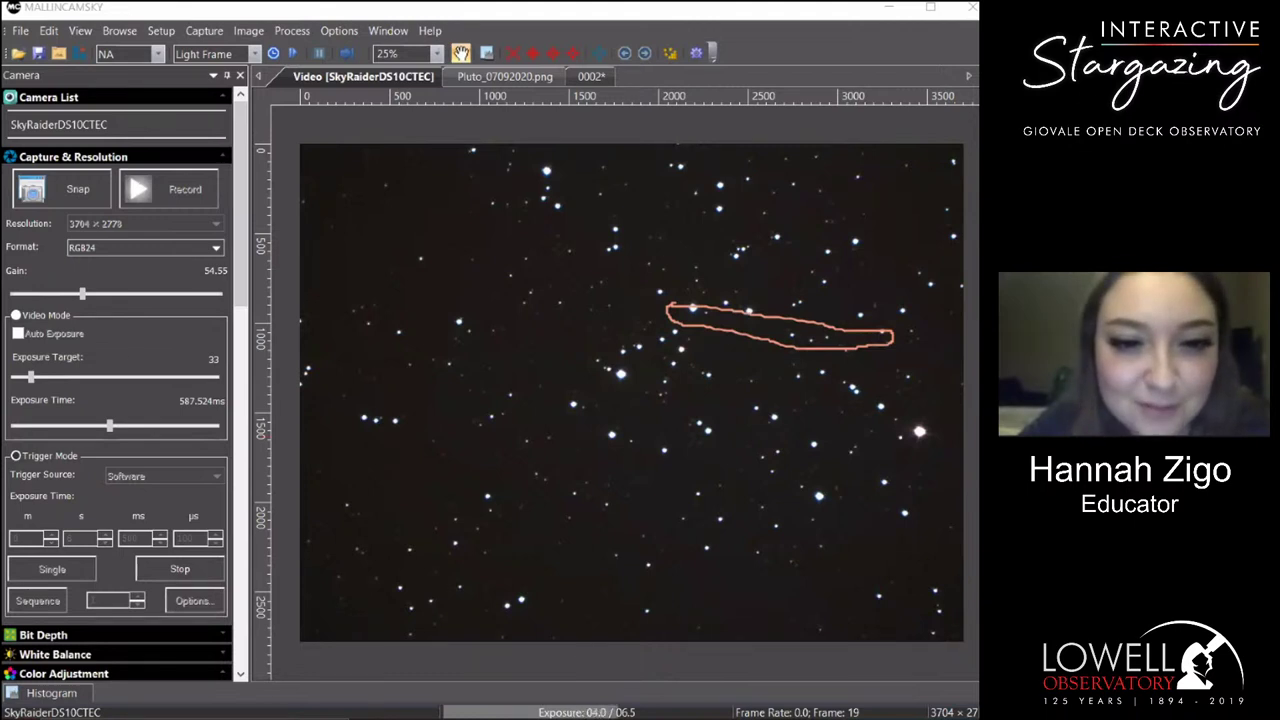
{"action": "left_click_drag", "start_coordinate": [660, 296], "coordinate": [900, 318]}
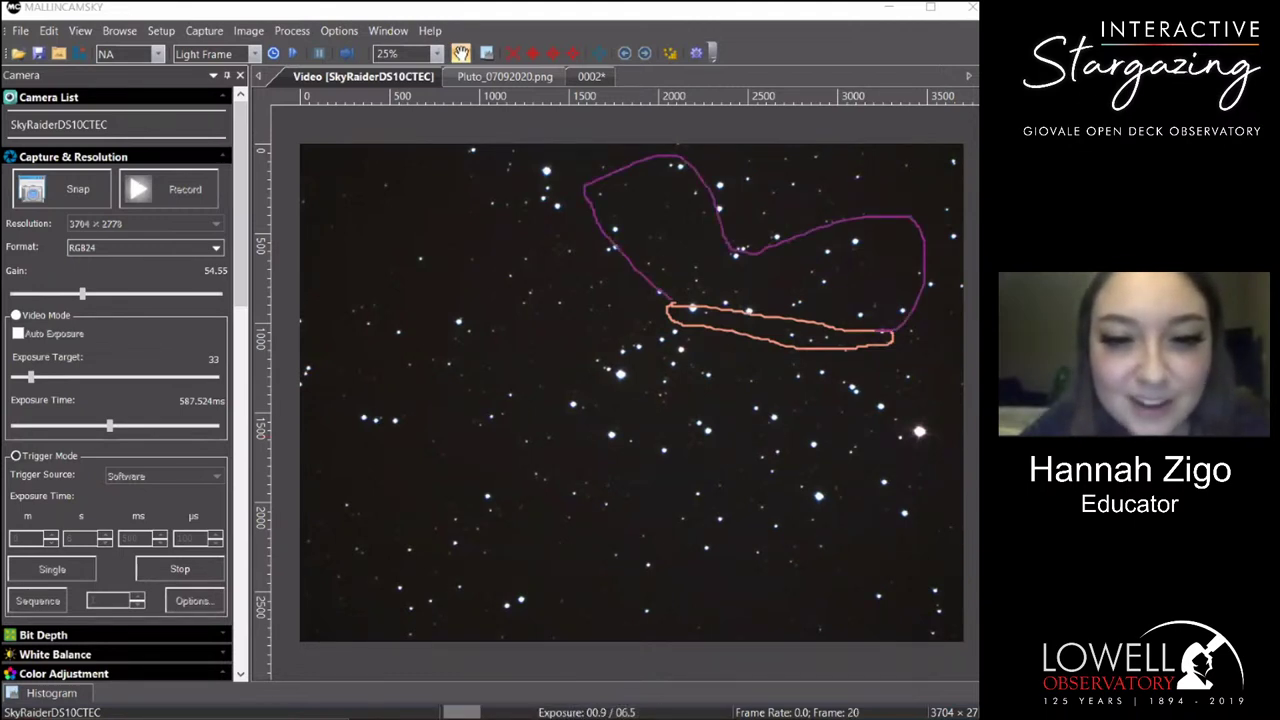
{"action": "left_click_drag", "start_coordinate": [845, 362], "coordinate": [662, 336]}
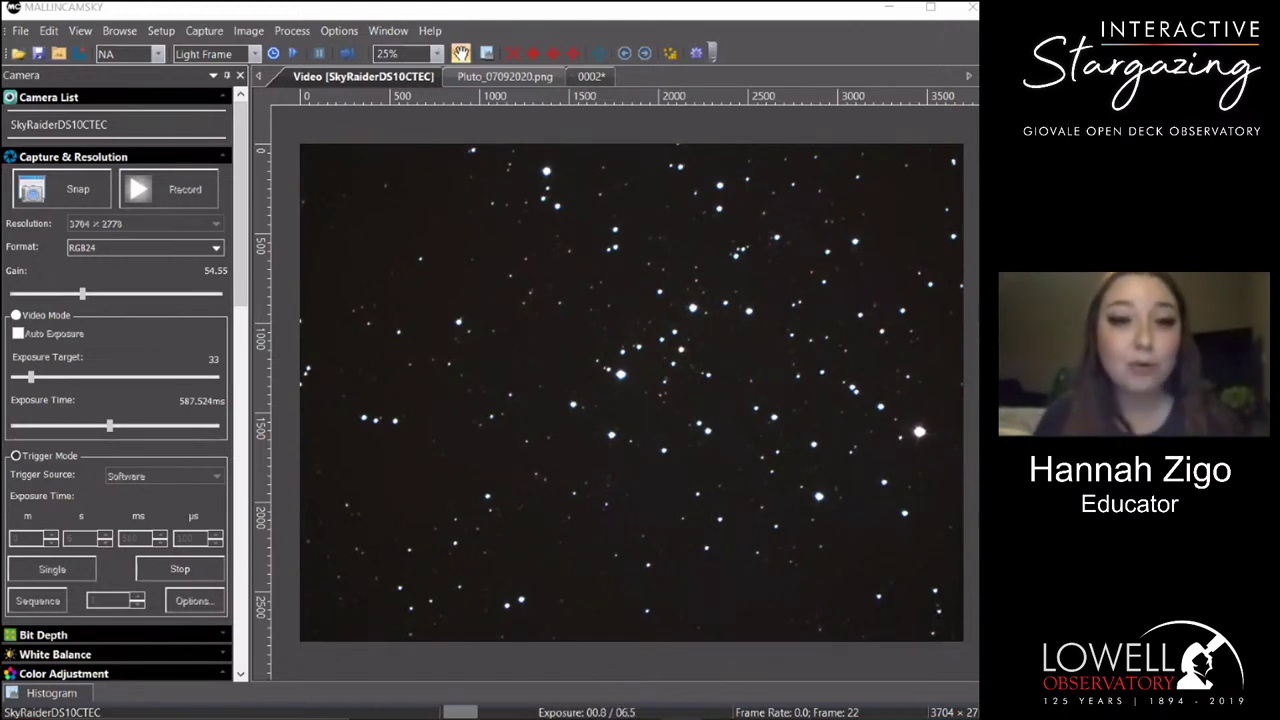
Switch to the PlaneWave Interface, close the target search, and send the telescope to the Wild Duck Cluster from the sky chart.
{"action": "mouse_move", "coordinate": [683, 718]}
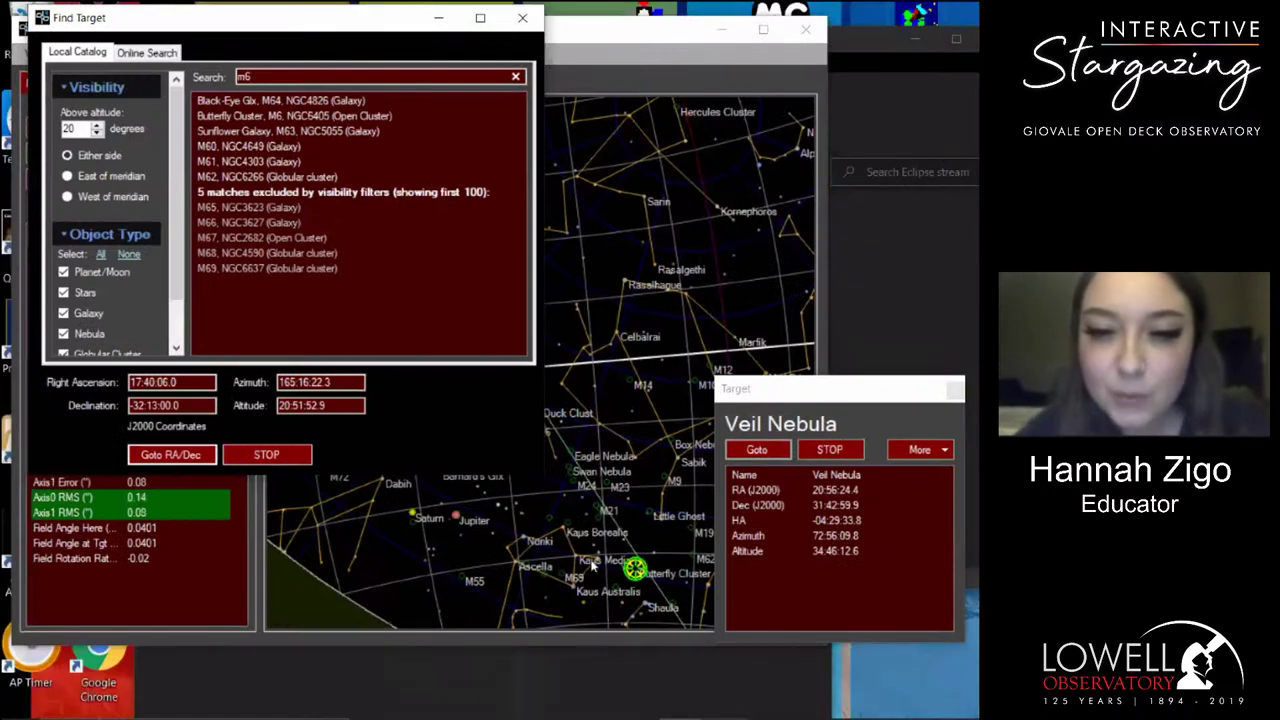
{"action": "double_click", "coordinate": [262, 82]}
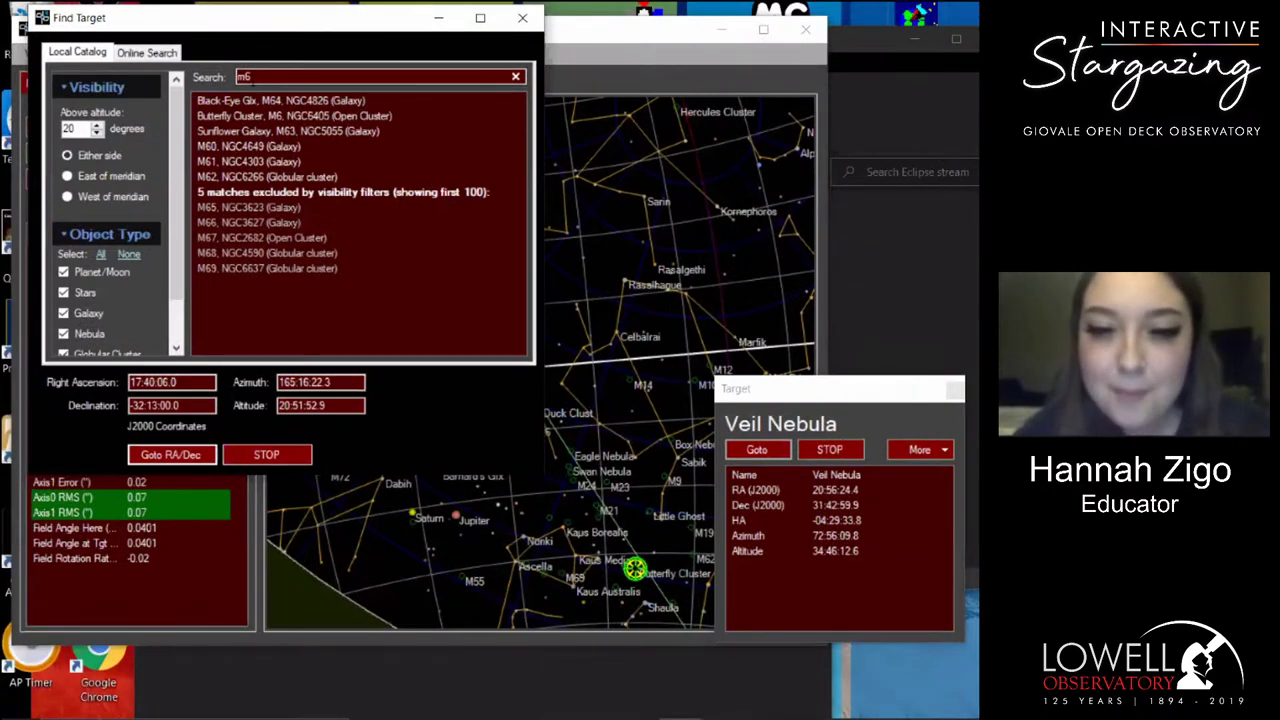
{"action": "left_click", "coordinate": [524, 18]}
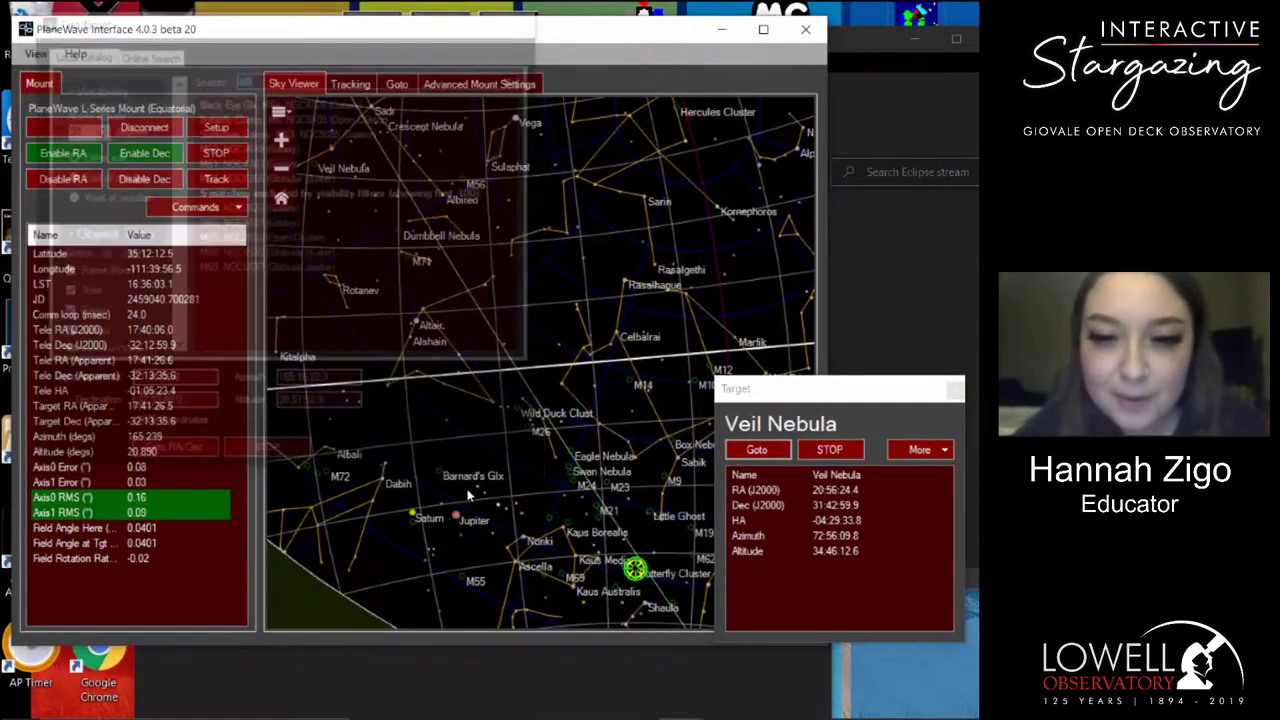
{"action": "left_click", "coordinate": [503, 432]}
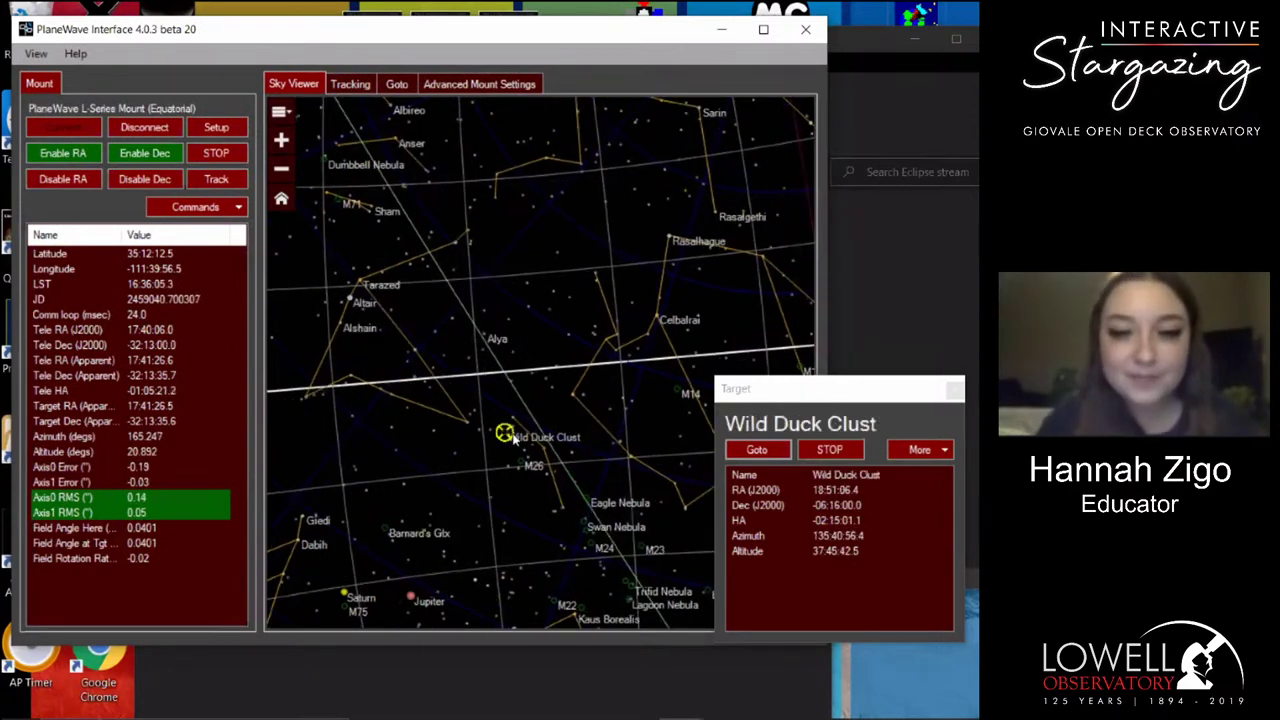
{"action": "left_click", "coordinate": [757, 449]}
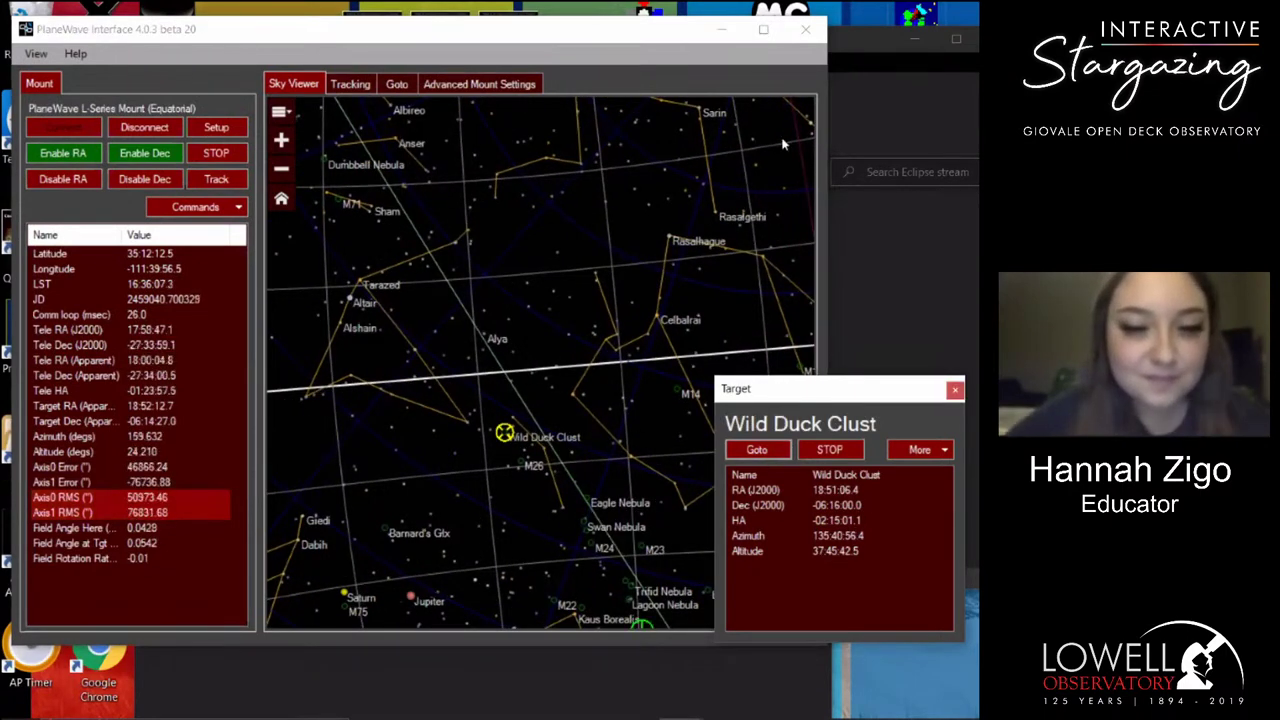
Return to MALLINCAMSKY and mark the dense Wild Duck Cluster on the live image.
{"action": "key", "text": "alt+Tab"}
{"action": "key", "text": "alt+Tab"}
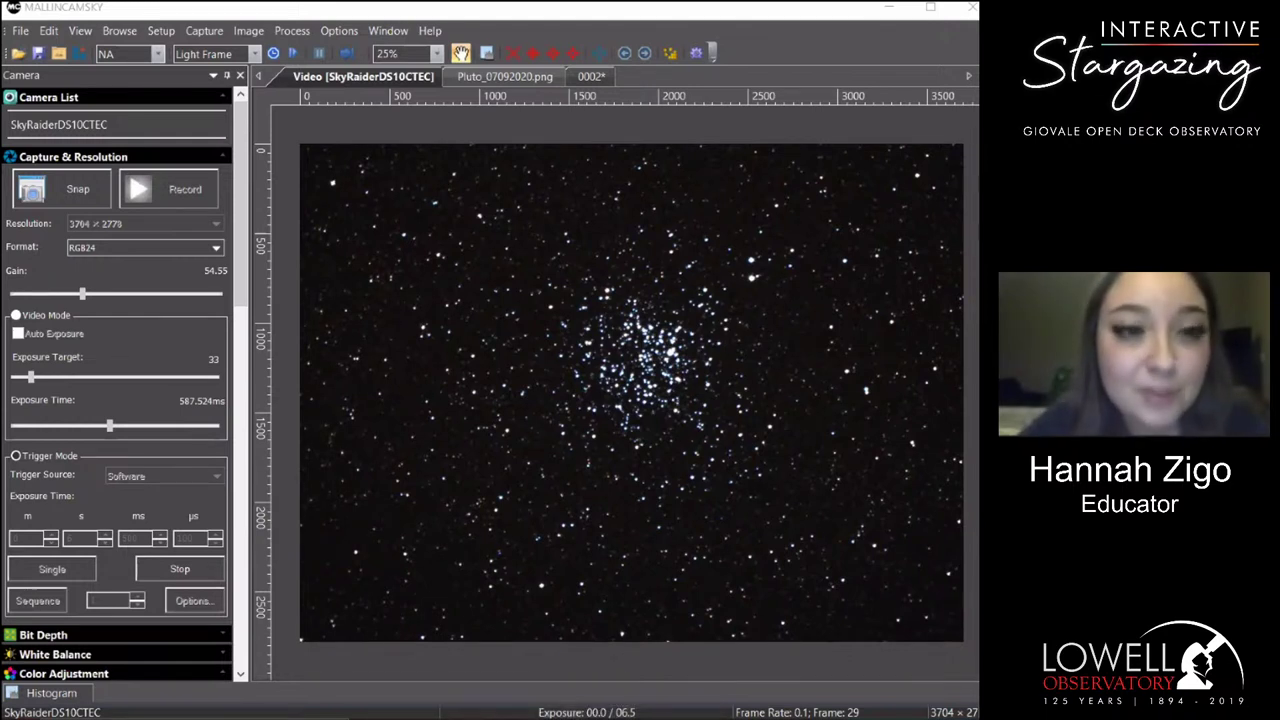
{"action": "left_click_drag", "start_coordinate": [604, 268], "coordinate": [697, 442]}
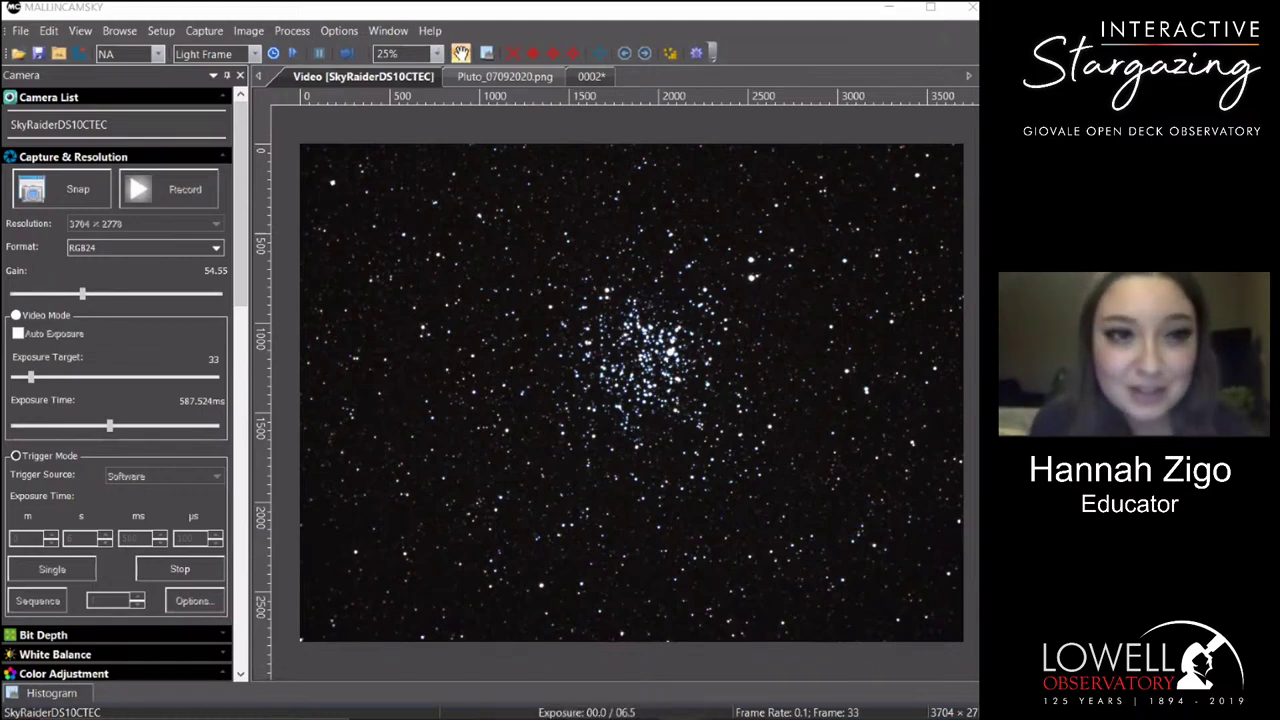
Switch to the PlaneWave Interface, select Jupiter on the sky chart, and send the telescope to it.
{"action": "left_click", "coordinate": [594, 652]}
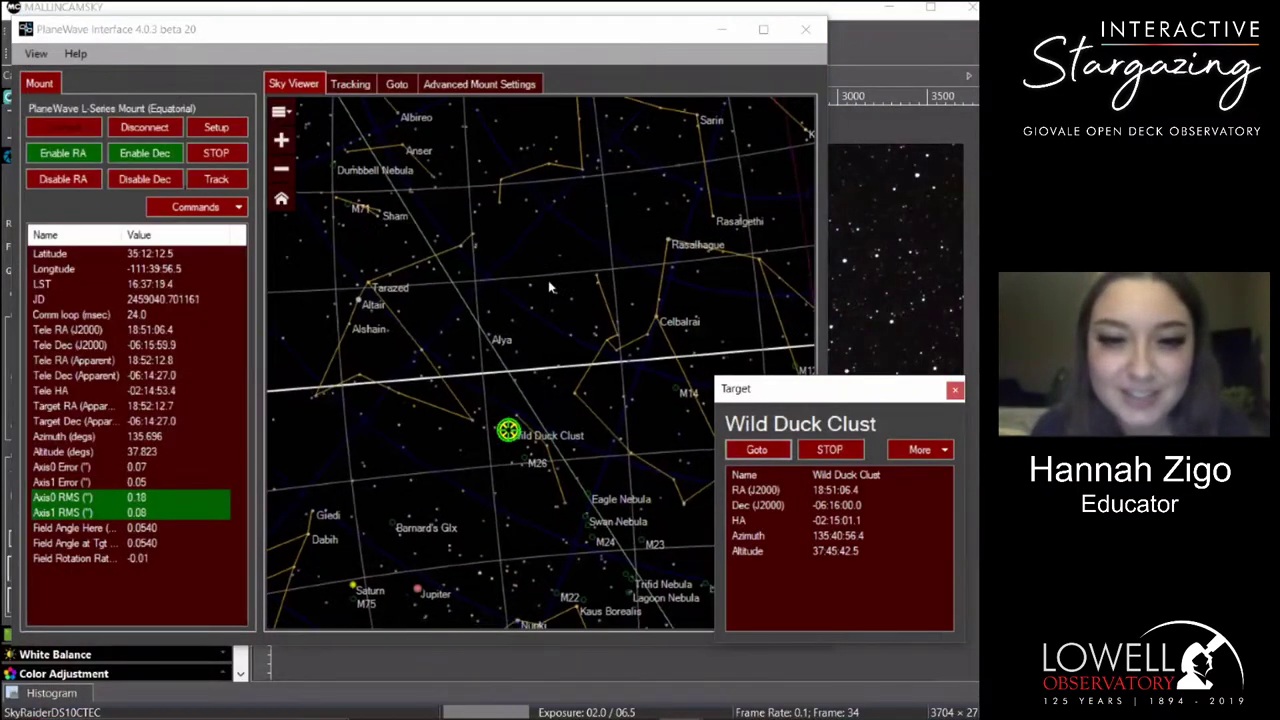
{"action": "left_click_drag", "start_coordinate": [543, 326], "coordinate": [480, 427]}
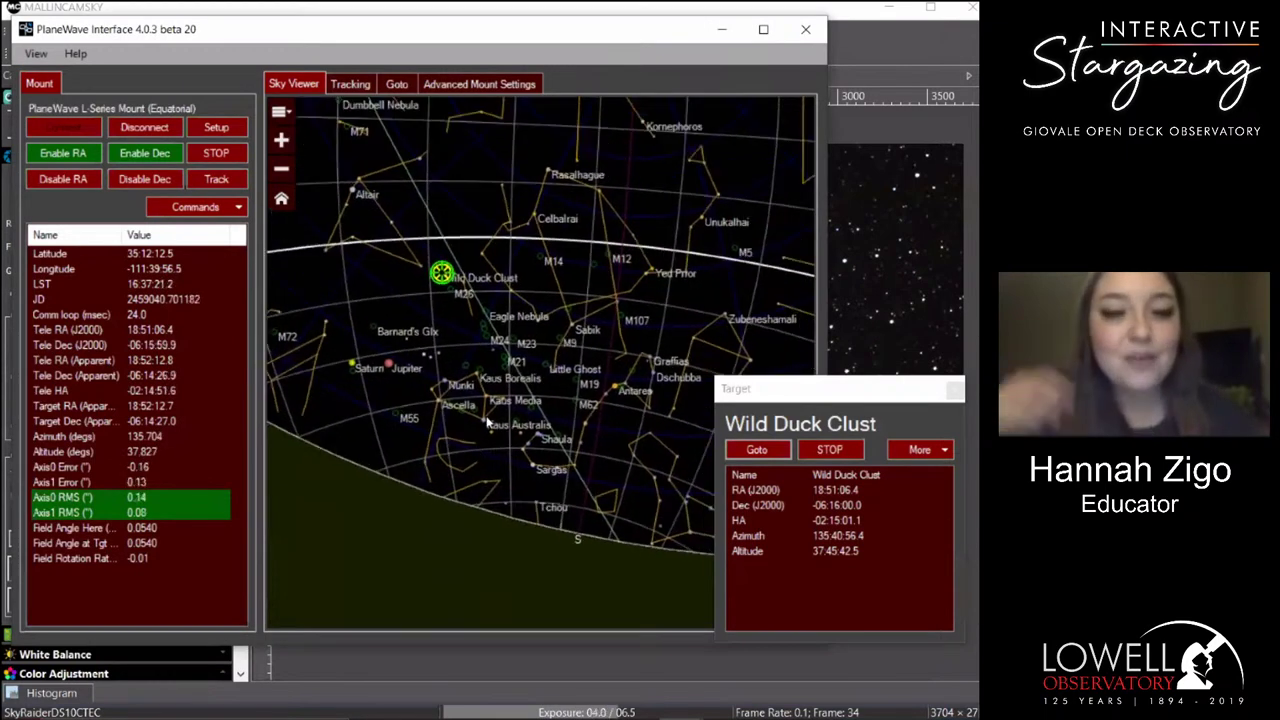
{"action": "left_click", "coordinate": [388, 364]}
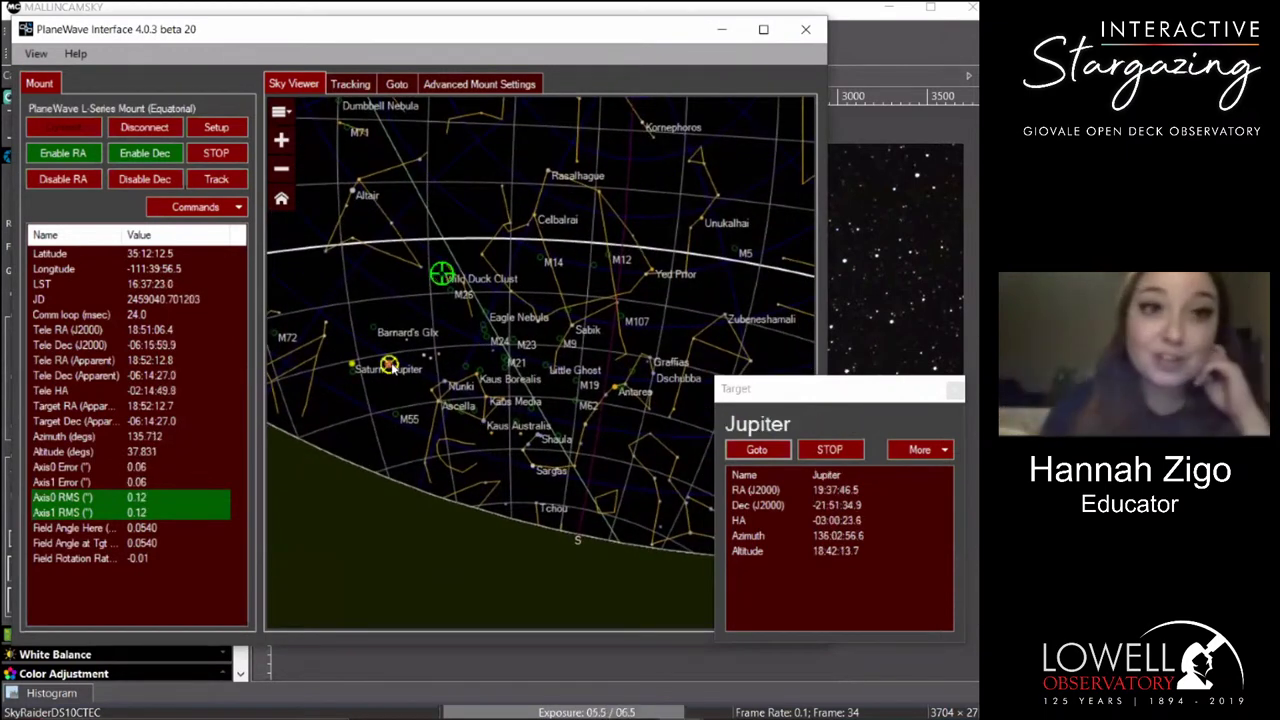
{"action": "left_click", "coordinate": [757, 449]}
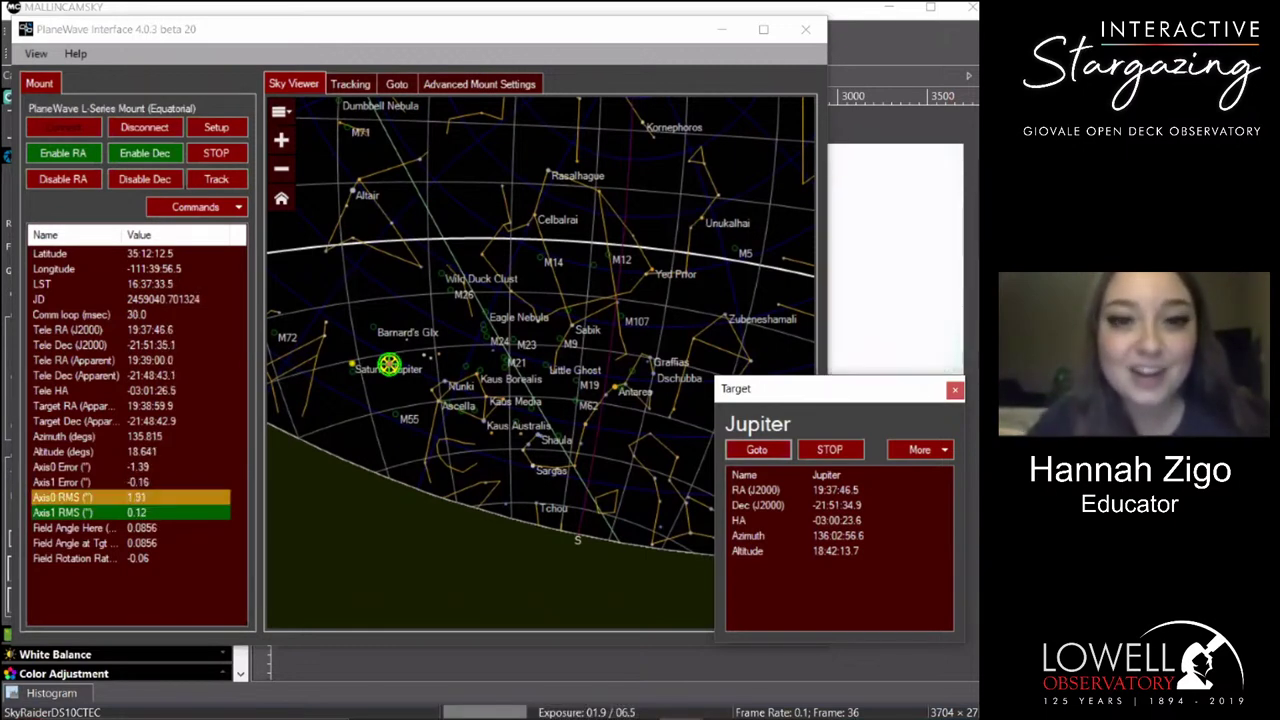
Stop the capture loop in MALLINCAMSKY, lower the gain to 13.74, and switch to video mode with a 16.208 ms exposure.
{"action": "key", "text": "alt+Tab"}
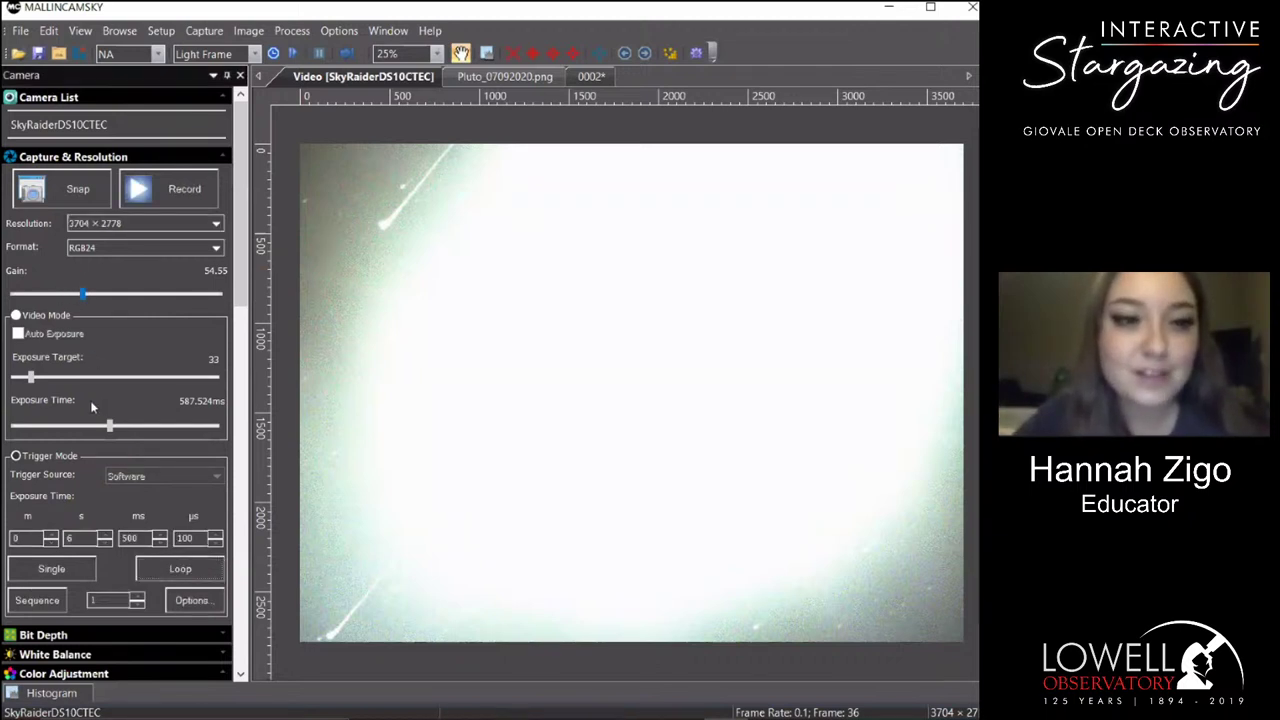
{"action": "left_click_drag", "start_coordinate": [83, 294], "coordinate": [30, 294]}
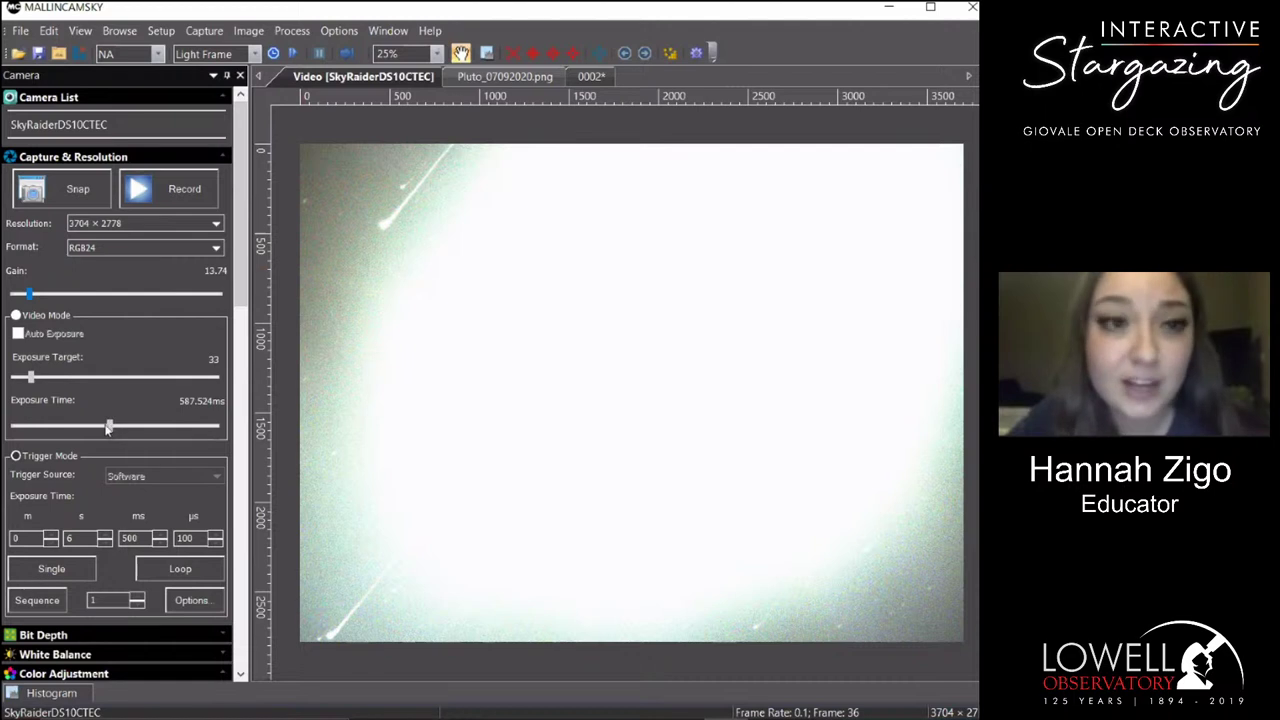
{"action": "left_click", "coordinate": [20, 316]}
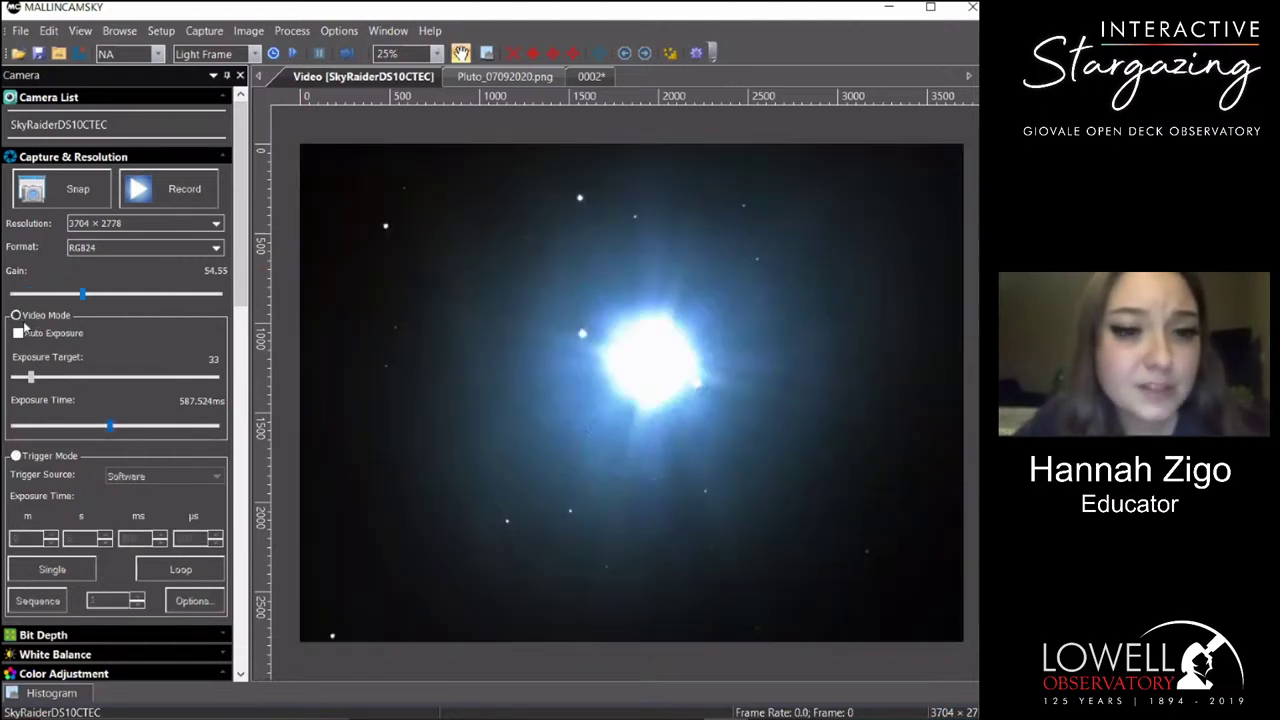
{"action": "left_click_drag", "start_coordinate": [110, 432], "coordinate": [40, 428]}
Magnify Jupiter and its moons to 67% in the live video, and go back to the full frame at 25%.
{"action": "scroll", "coordinate": [740, 416], "scroll_direction": "up", "scroll_amount": 3}
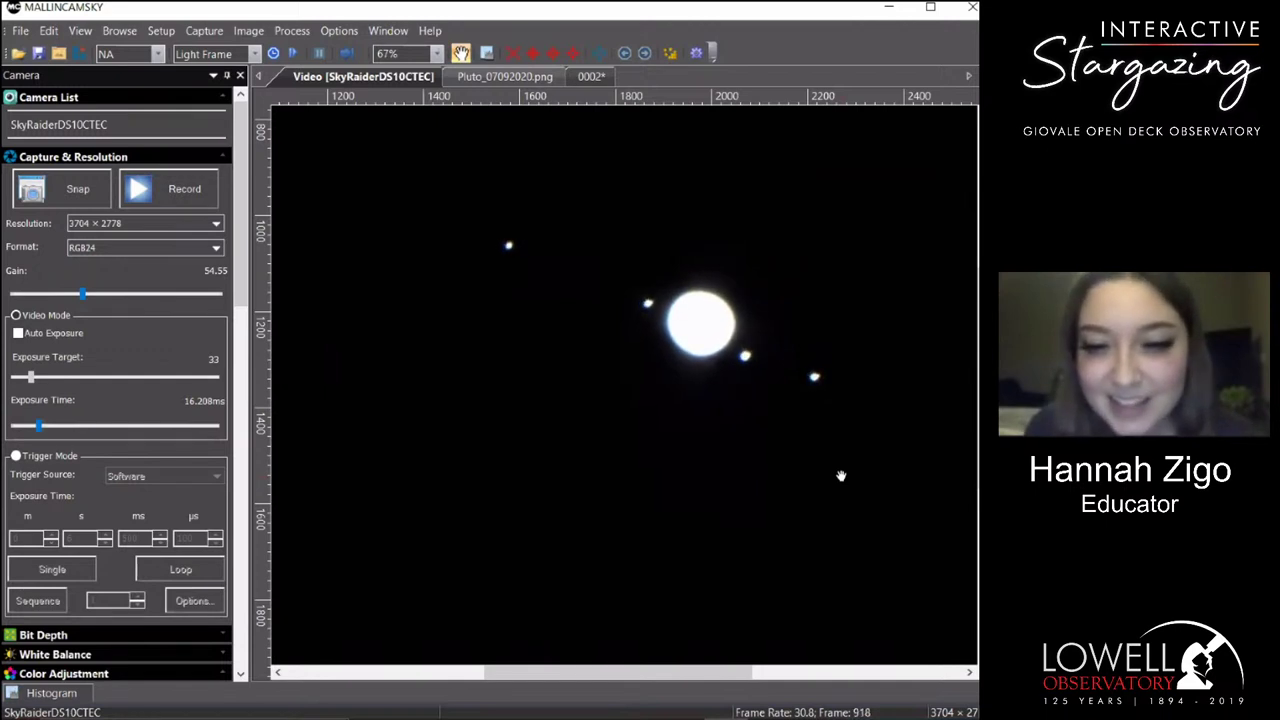
{"action": "scroll", "coordinate": [800, 505], "scroll_direction": "down", "scroll_amount": 2}
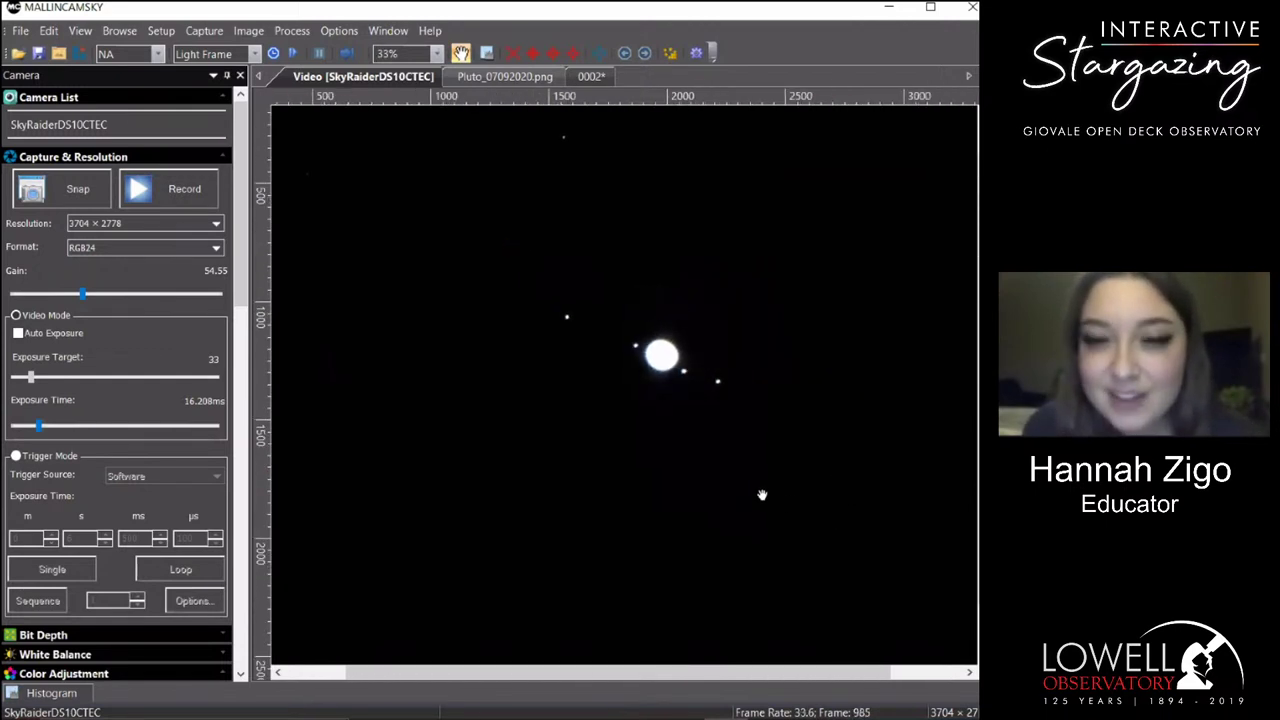
{"action": "scroll", "coordinate": [762, 495], "scroll_direction": "down", "scroll_amount": 2}
{"action": "key", "text": "alt+Tab"}
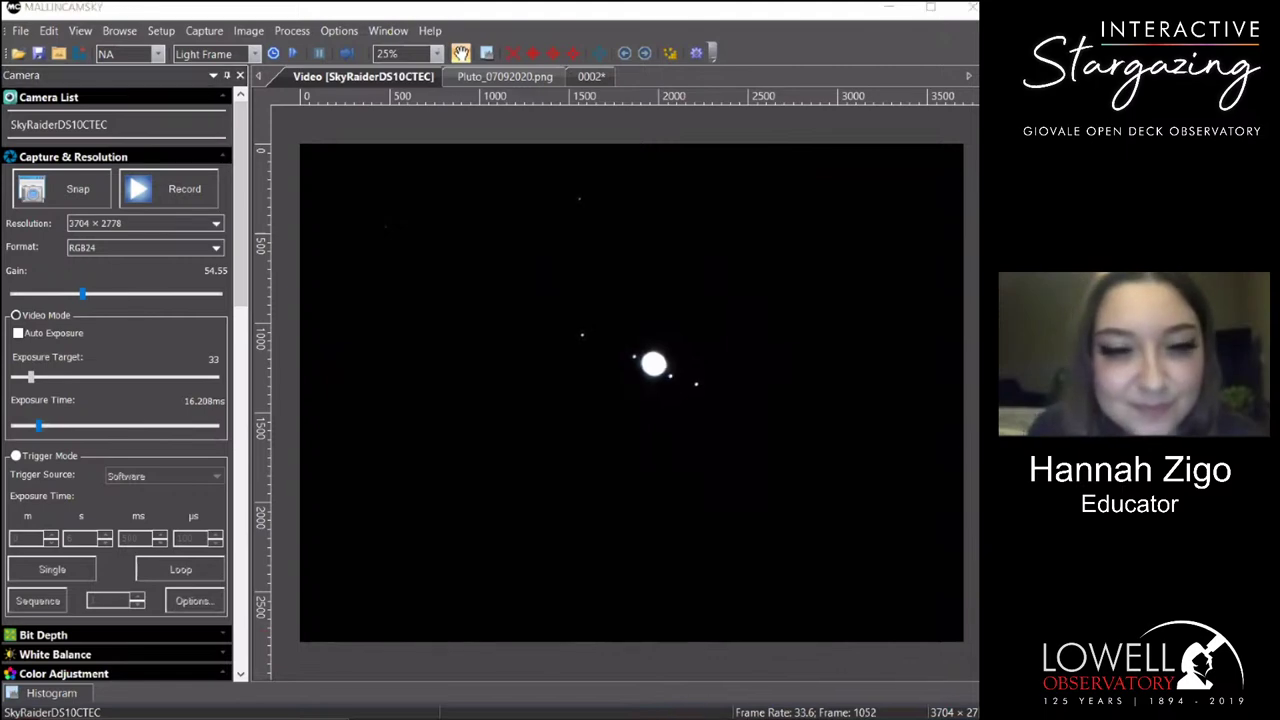